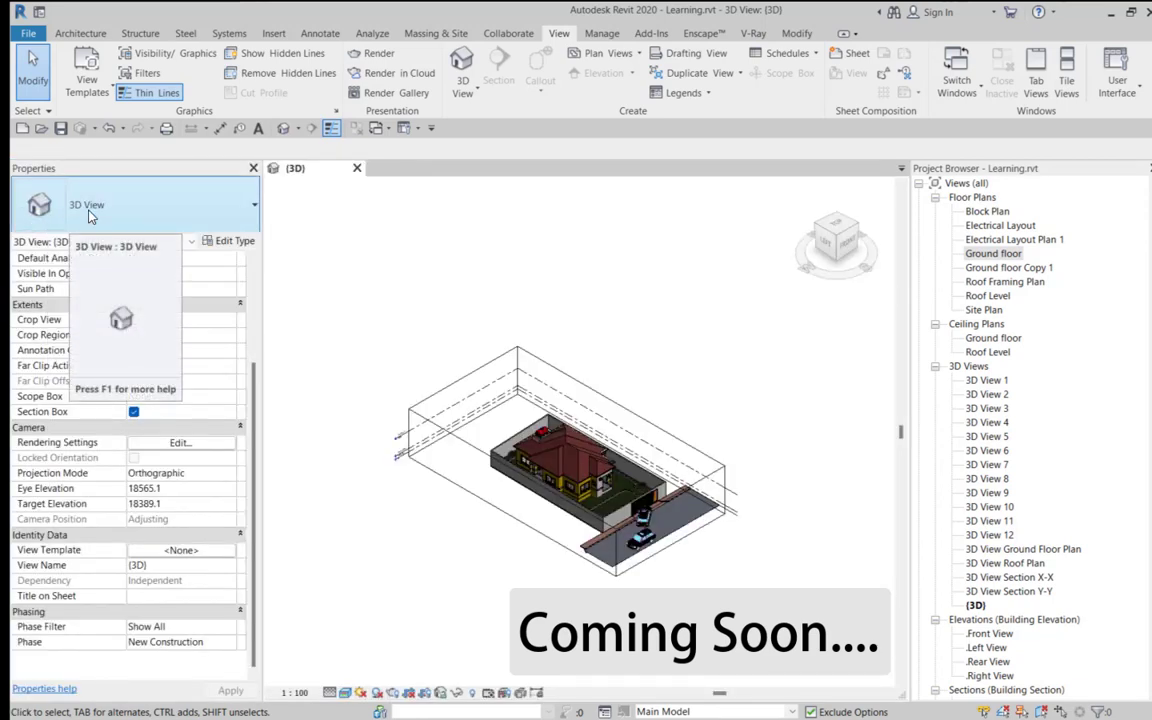
- Dock the Properties palette horizontally beneath the drawing area of the 3D view
drag(81, 171, 196, 706)
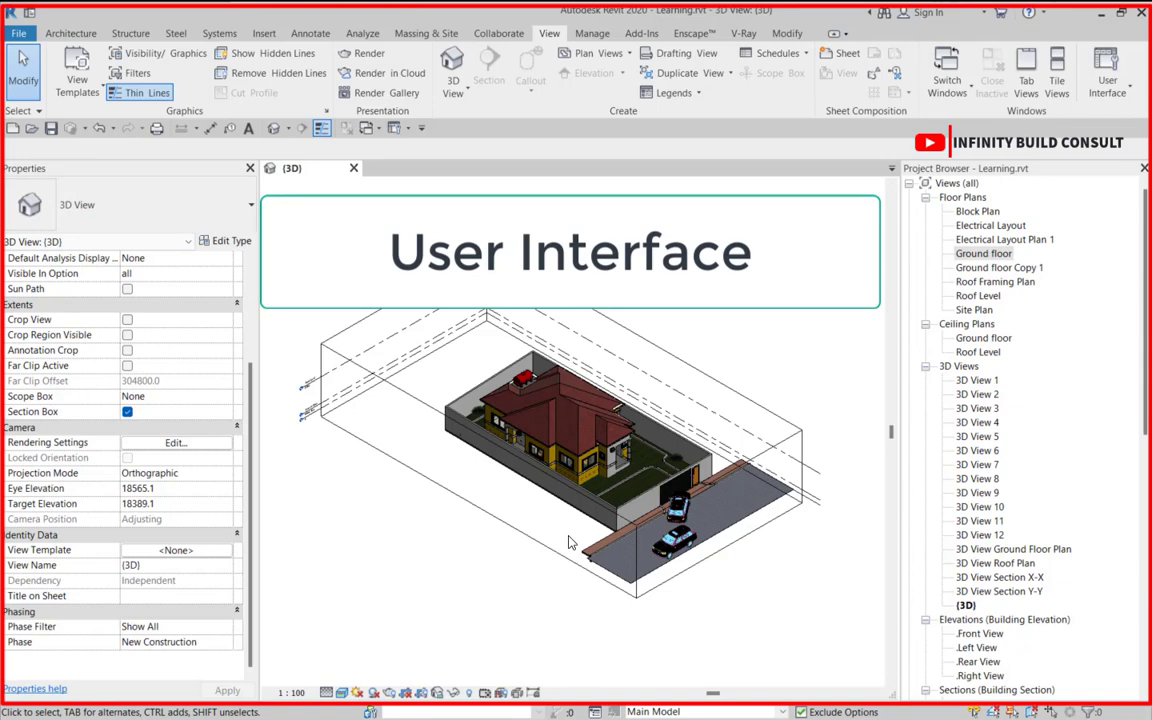
scroll(568, 542, down, 2)
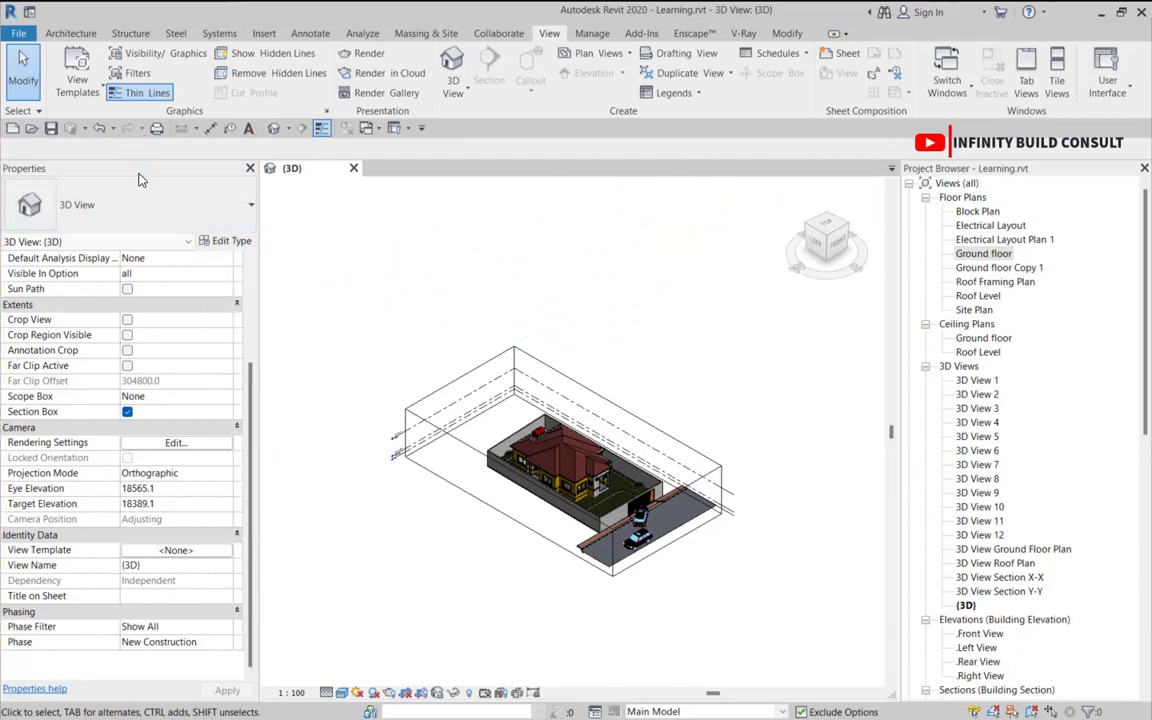
drag(130, 177, 5, 219)
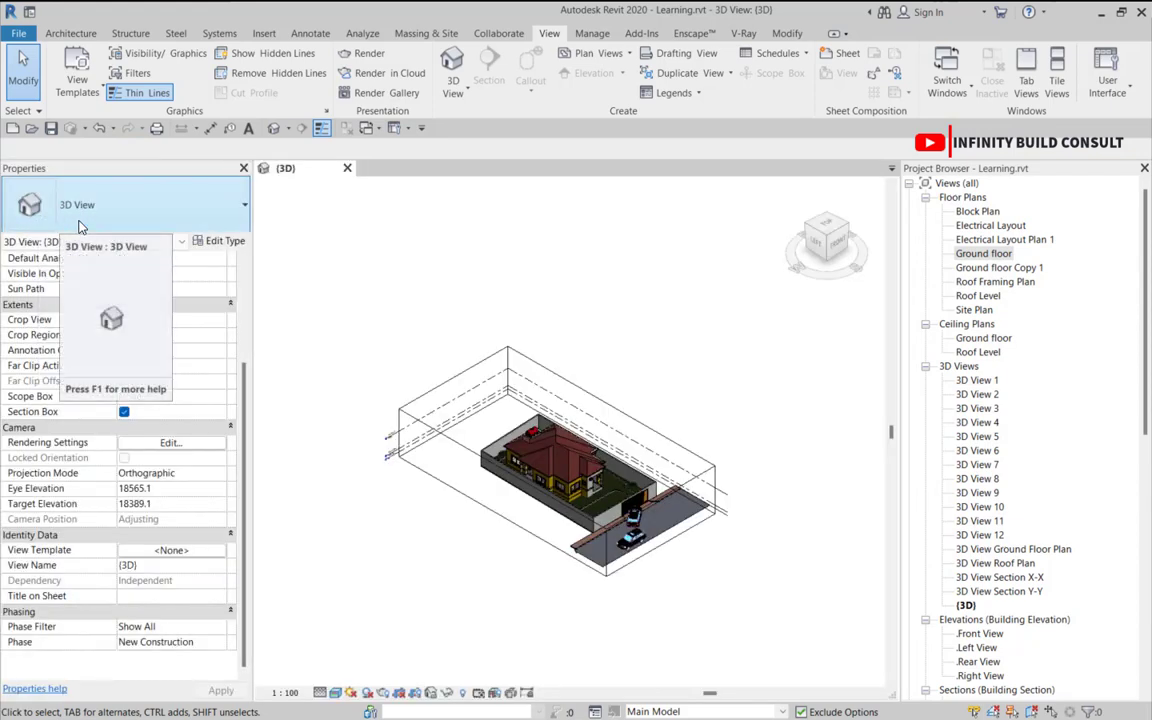
drag(68, 168, 185, 697)
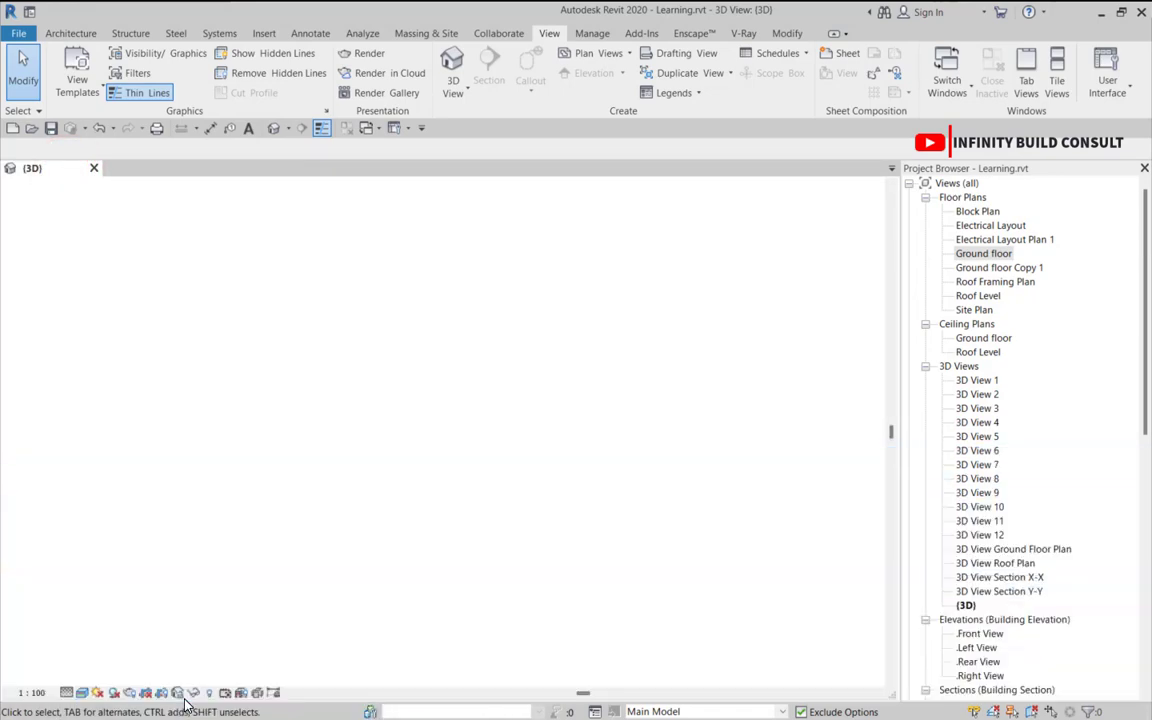
scroll(386, 653, down, 4)
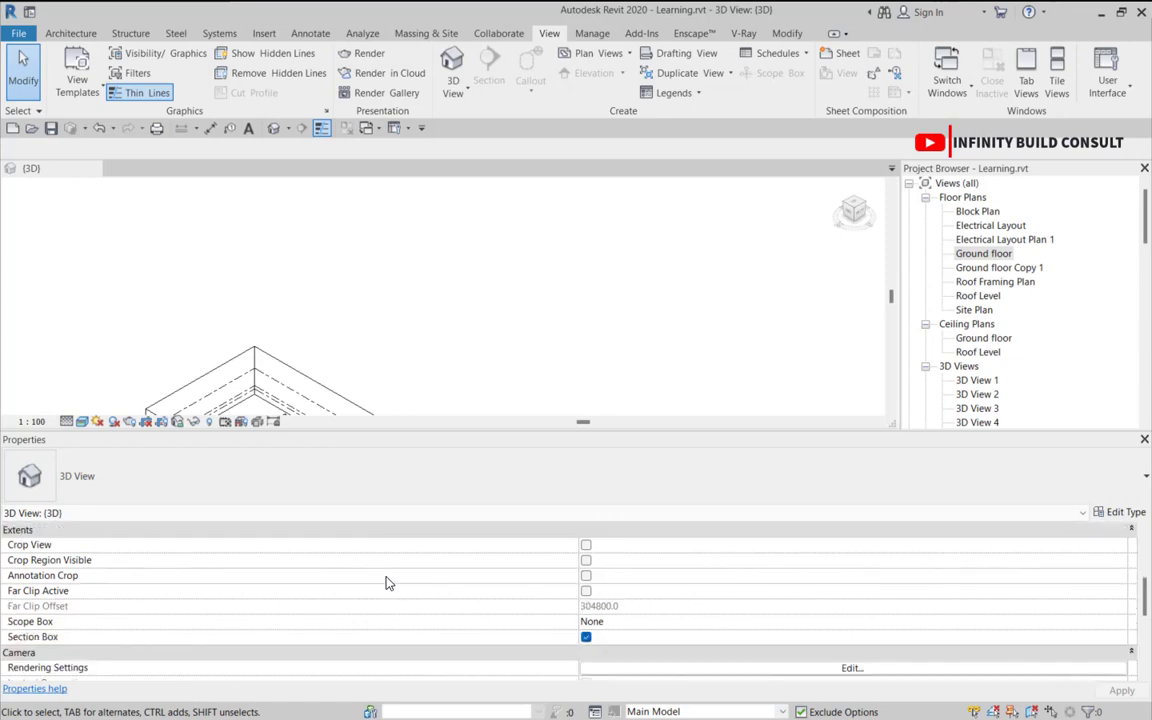
scroll(378, 324, down, 3)
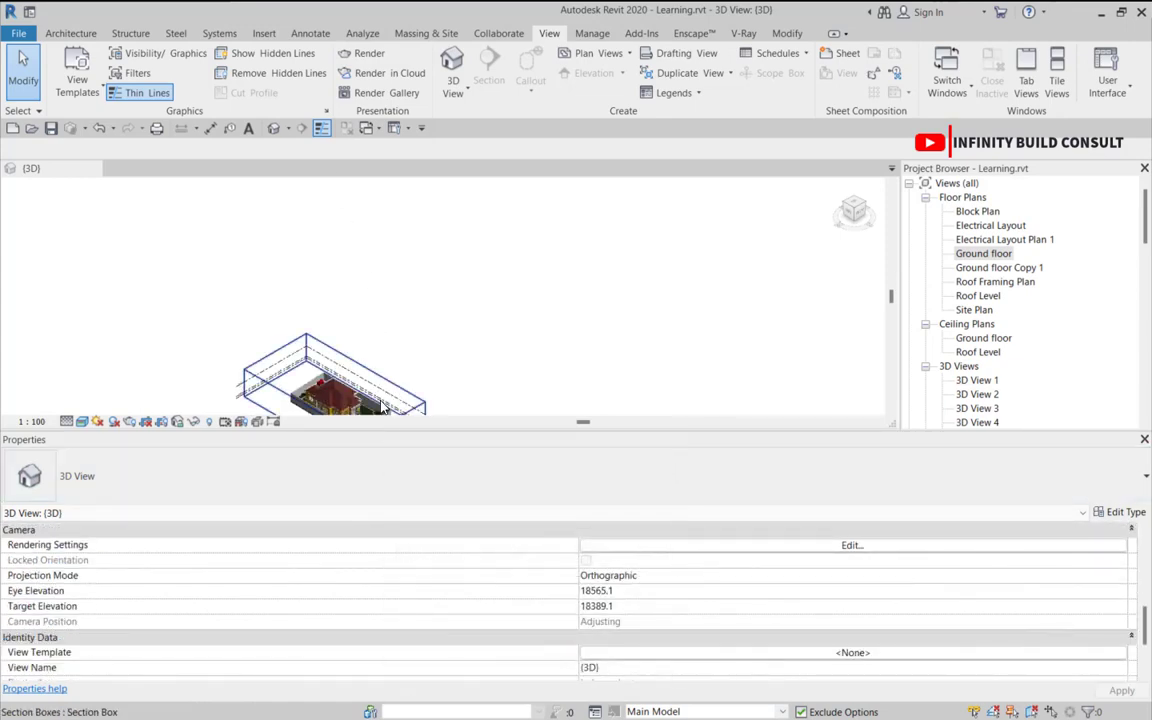
click(386, 423)
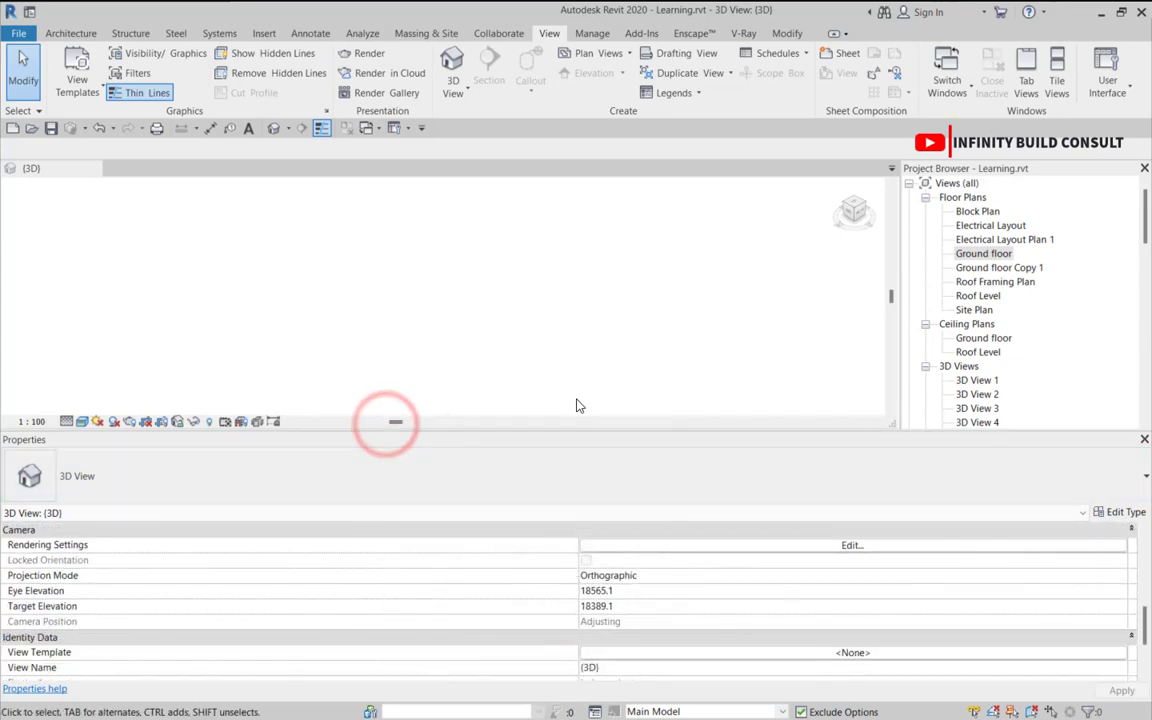
- Detach the Properties palette, dock it vertically beside the drawing area opposite the Project Browser, and narrow it
drag(576, 441, 435, 440)
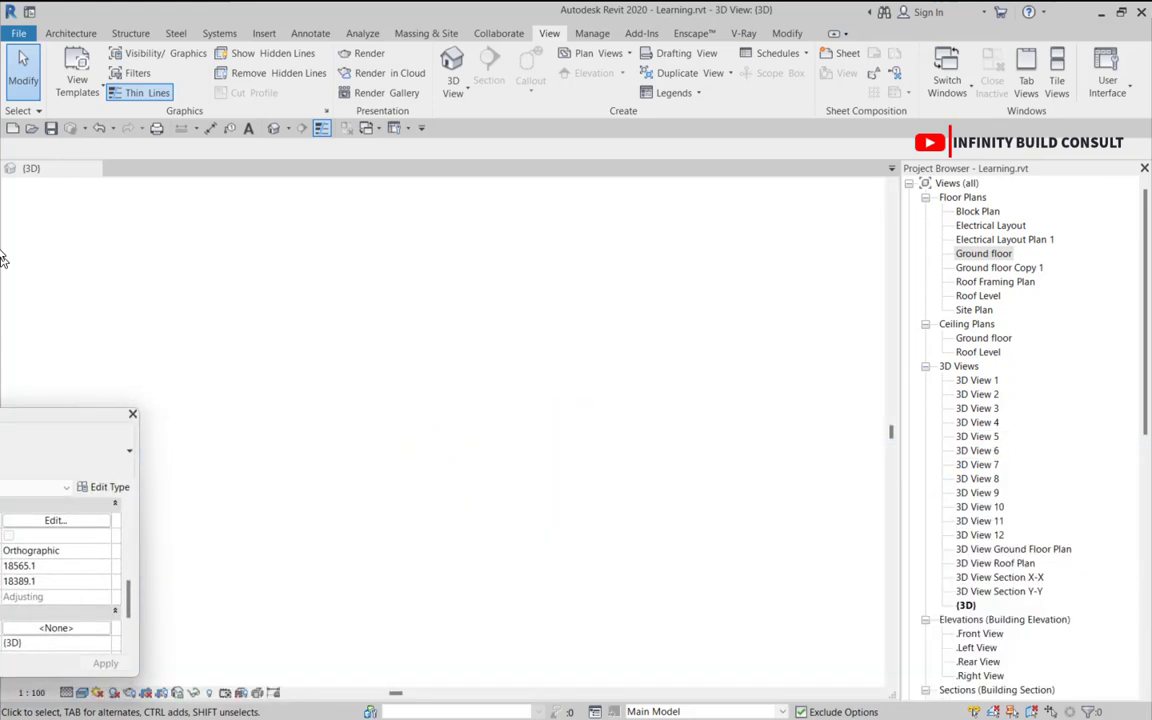
drag(28, 234, 154, 194)
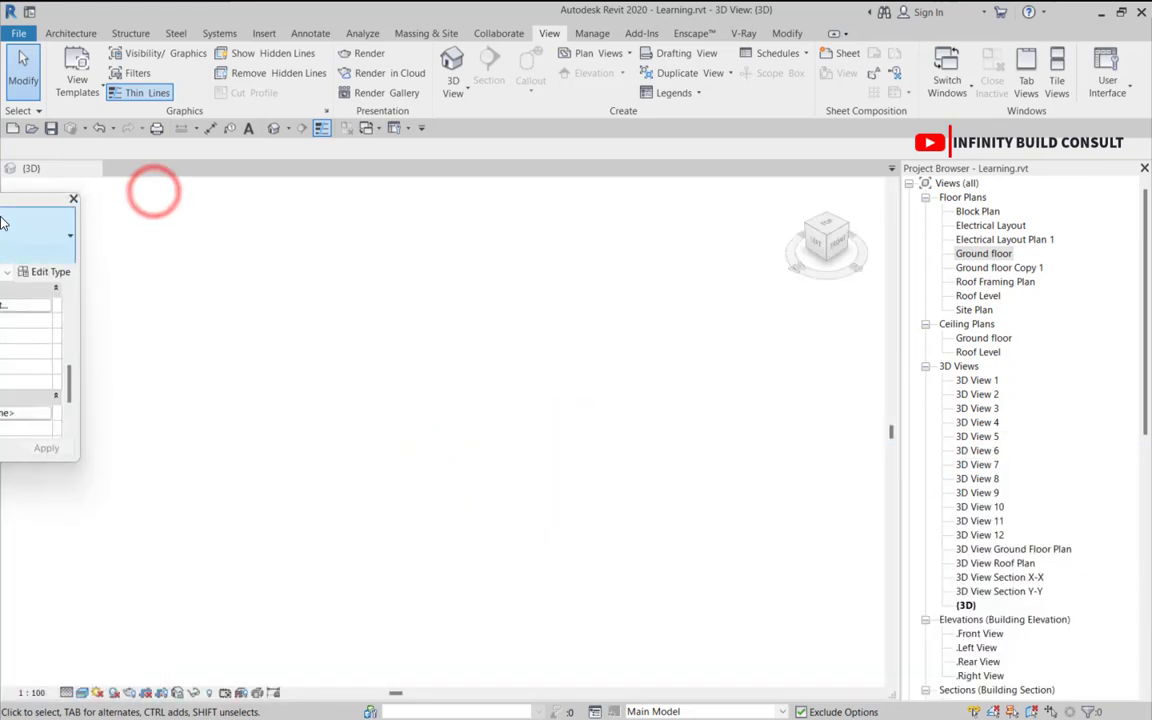
mouse_move(13, 204)
mouse_down()
mouse_move(283, 319)
mouse_move(44, 172)
mouse_move(3, 199)
mouse_up()
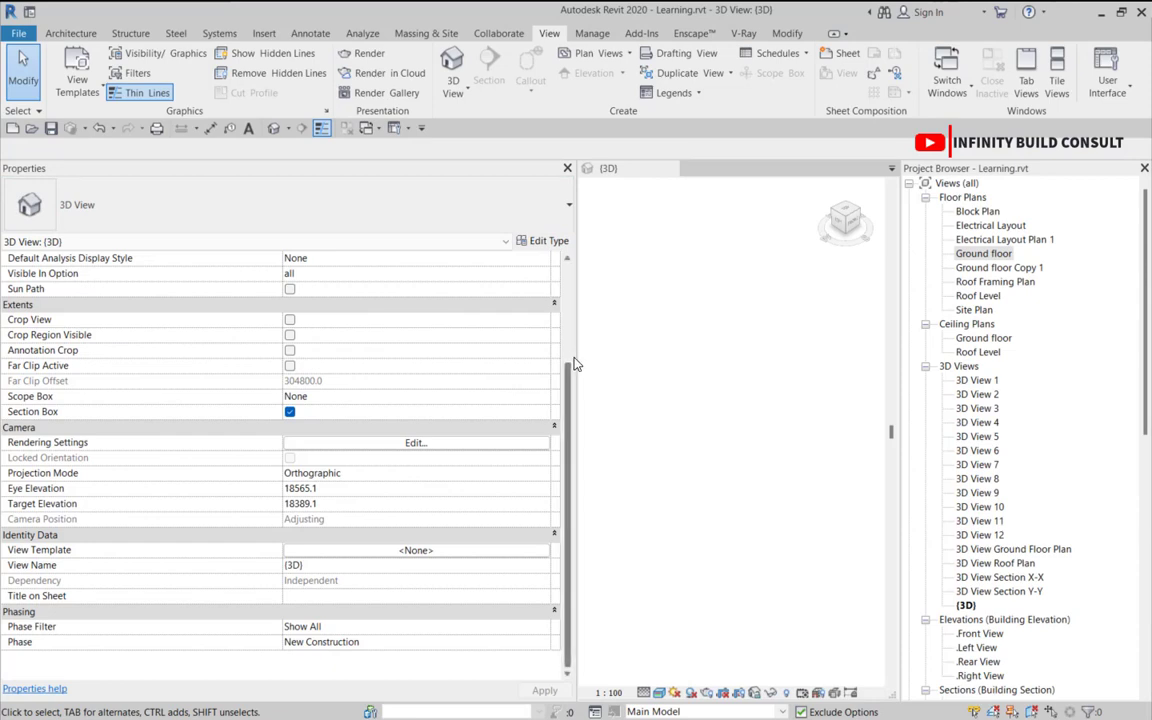
drag(575, 364, 289, 375)
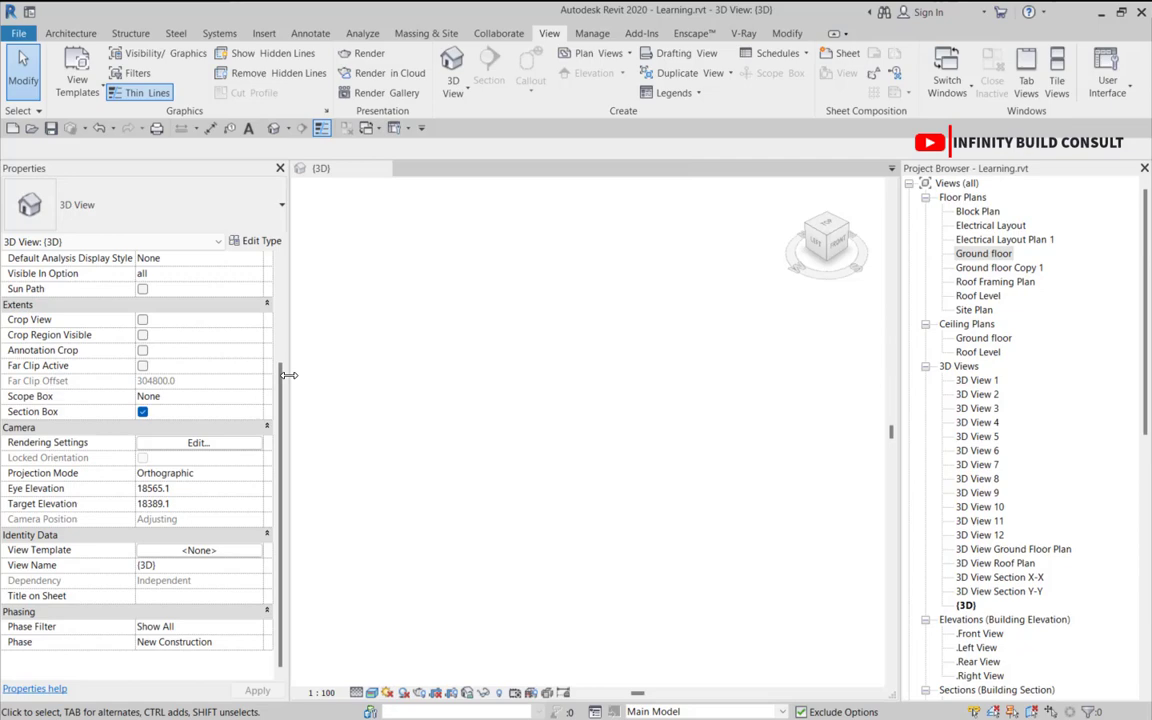
- Open the Ground floor plan and 3D View 1 to compare their view types in Properties, ending in the Ground floor plan
scroll(280, 378, up, 3)
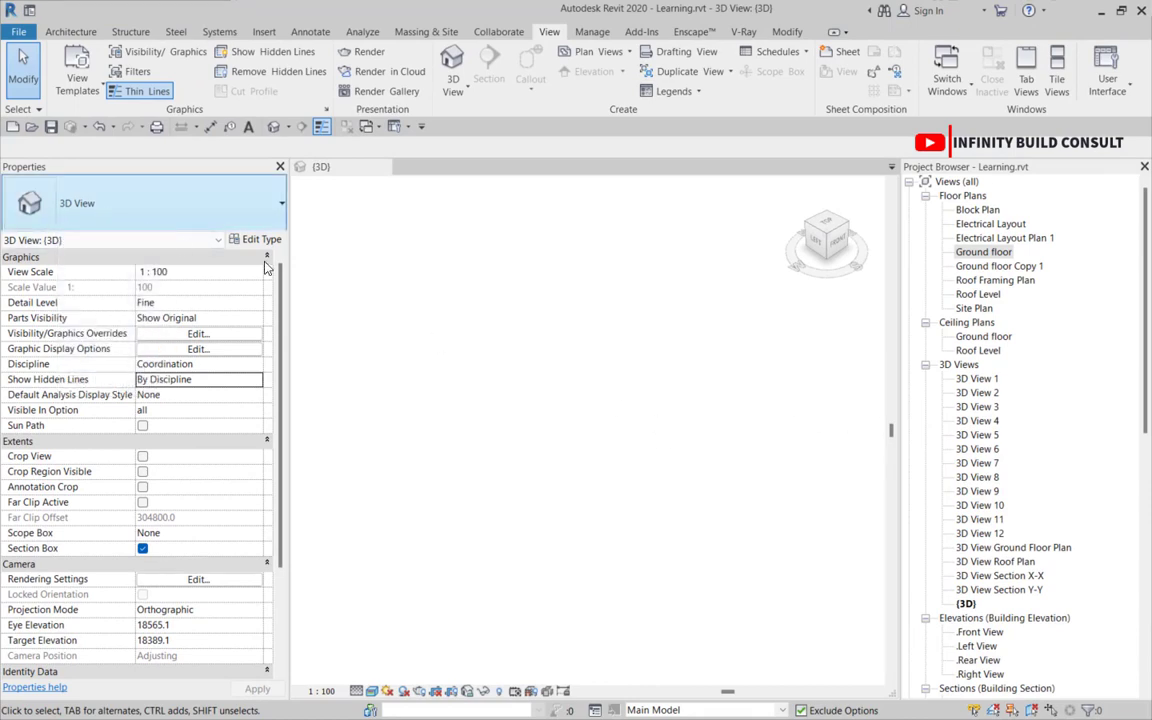
double_click(958, 254)
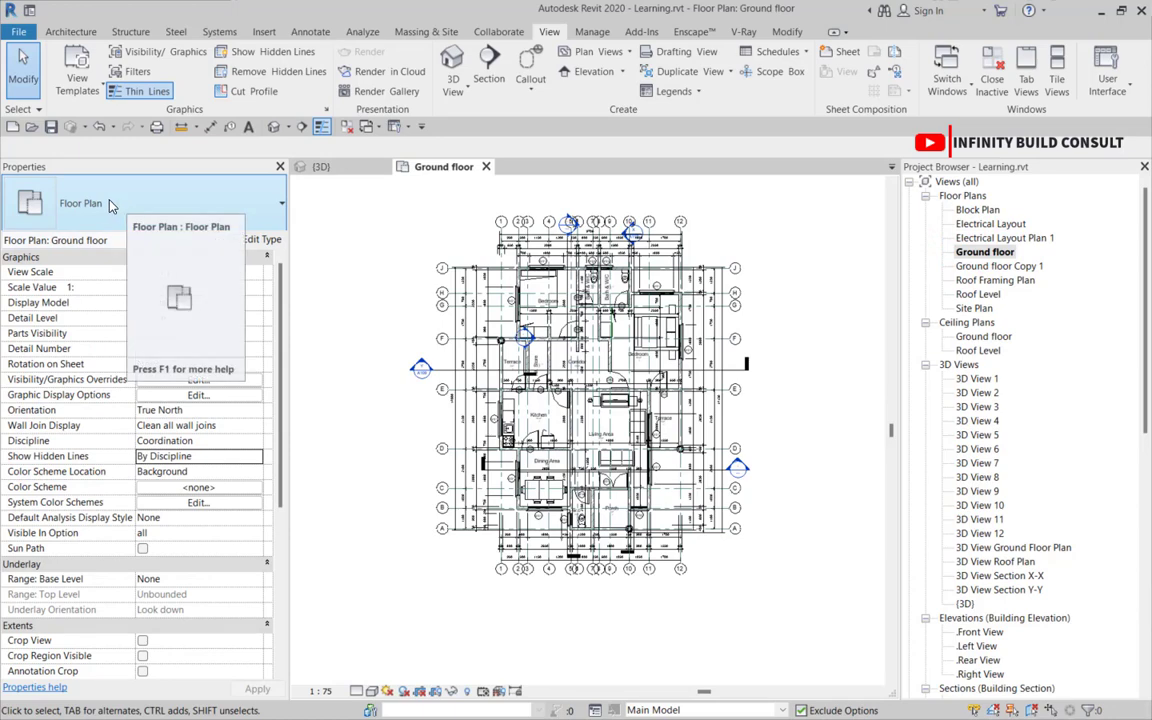
double_click(966, 380)
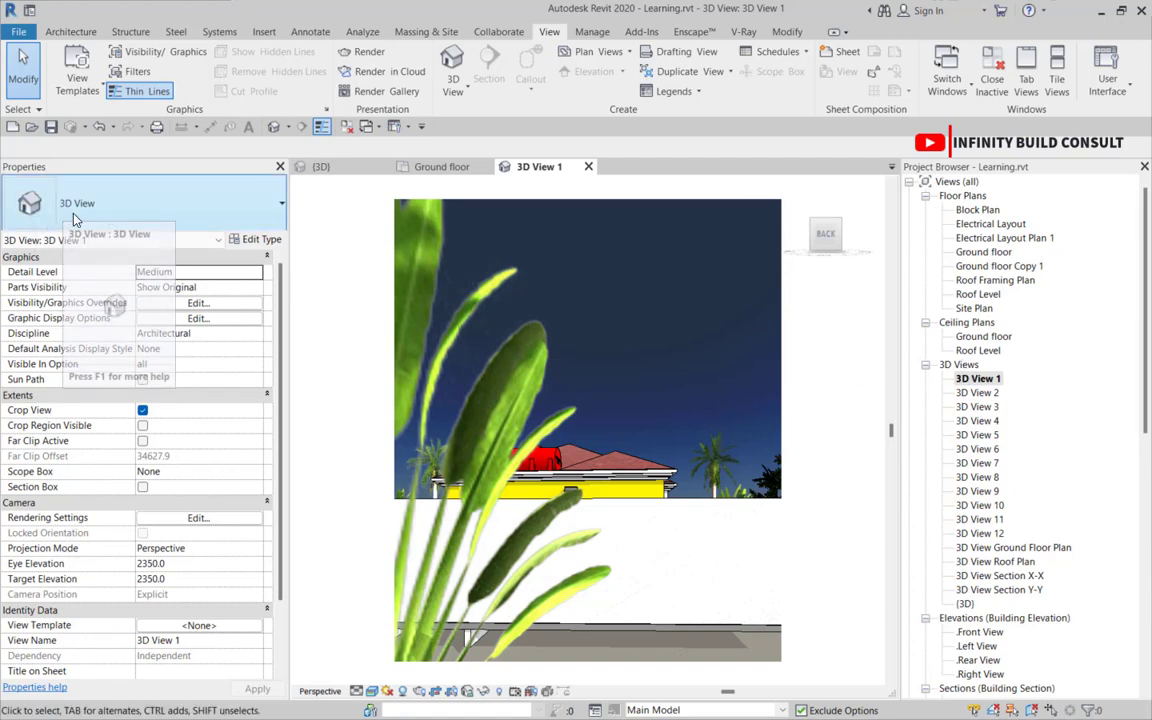
double_click(983, 252)
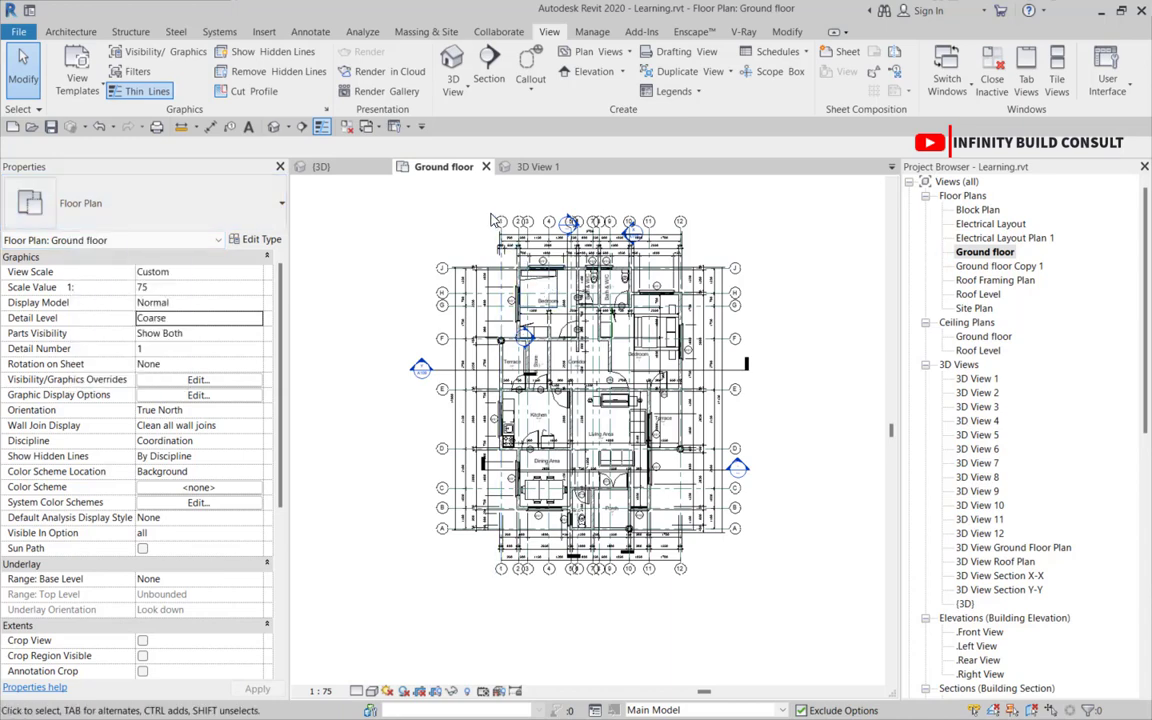
- Examine the Ground floor plan at several zoom levels and select the bed in the upper-left bedroom
scroll(322, 346, up, 3)
scroll(378, 329, down, 4)
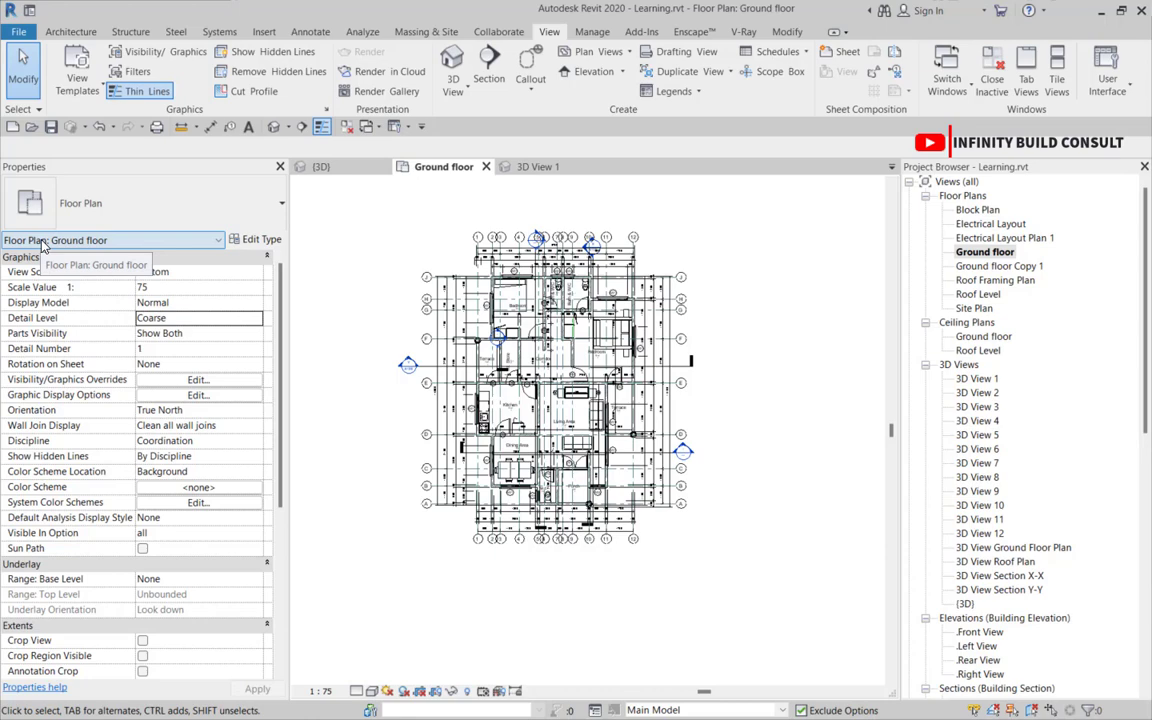
scroll(528, 296, up, 3)
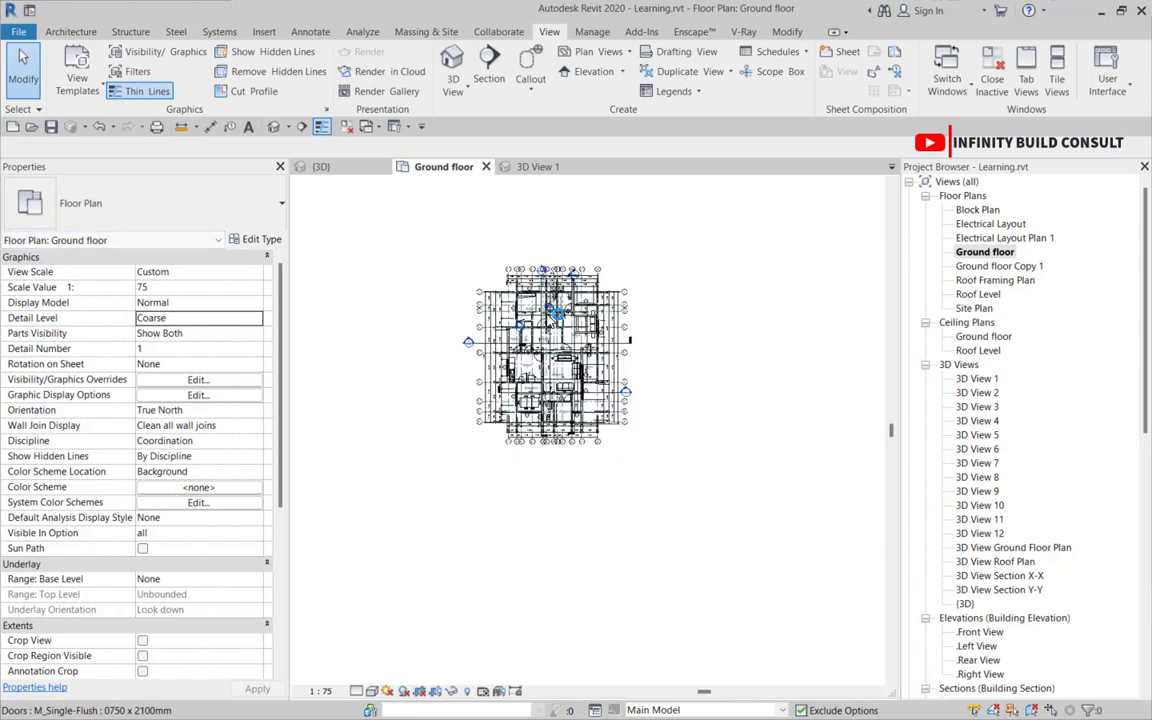
scroll(528, 296, down, 1)
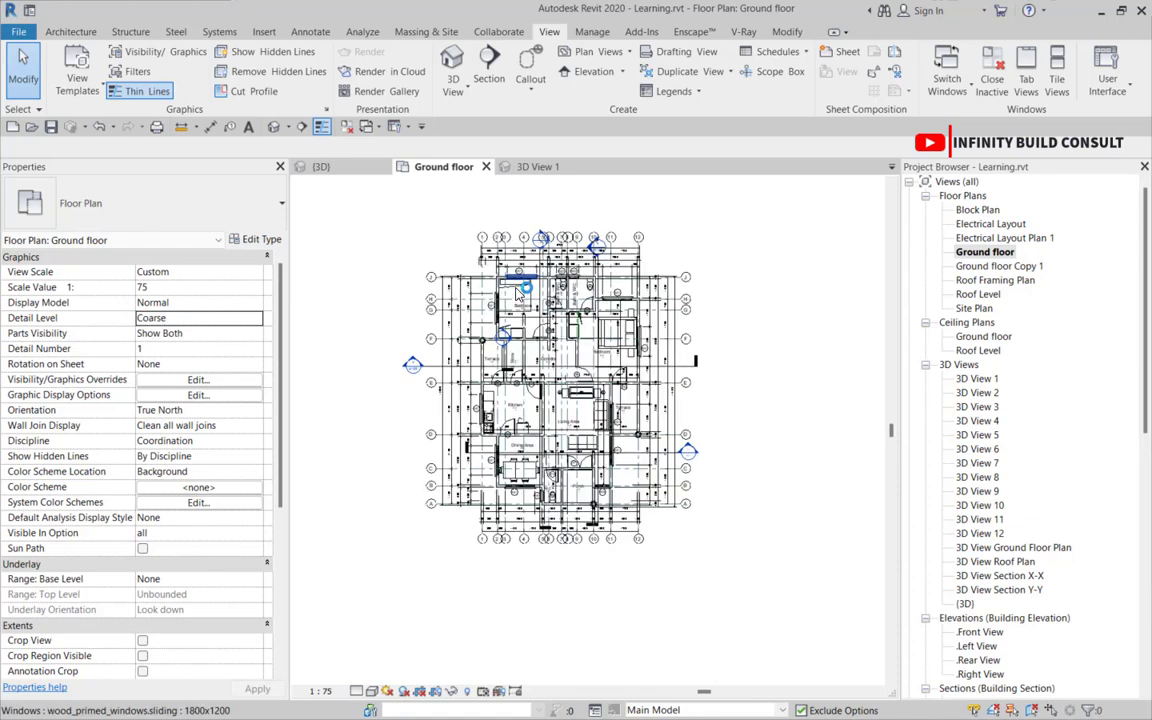
scroll(528, 296, up, 1)
scroll(530, 300, down, 2)
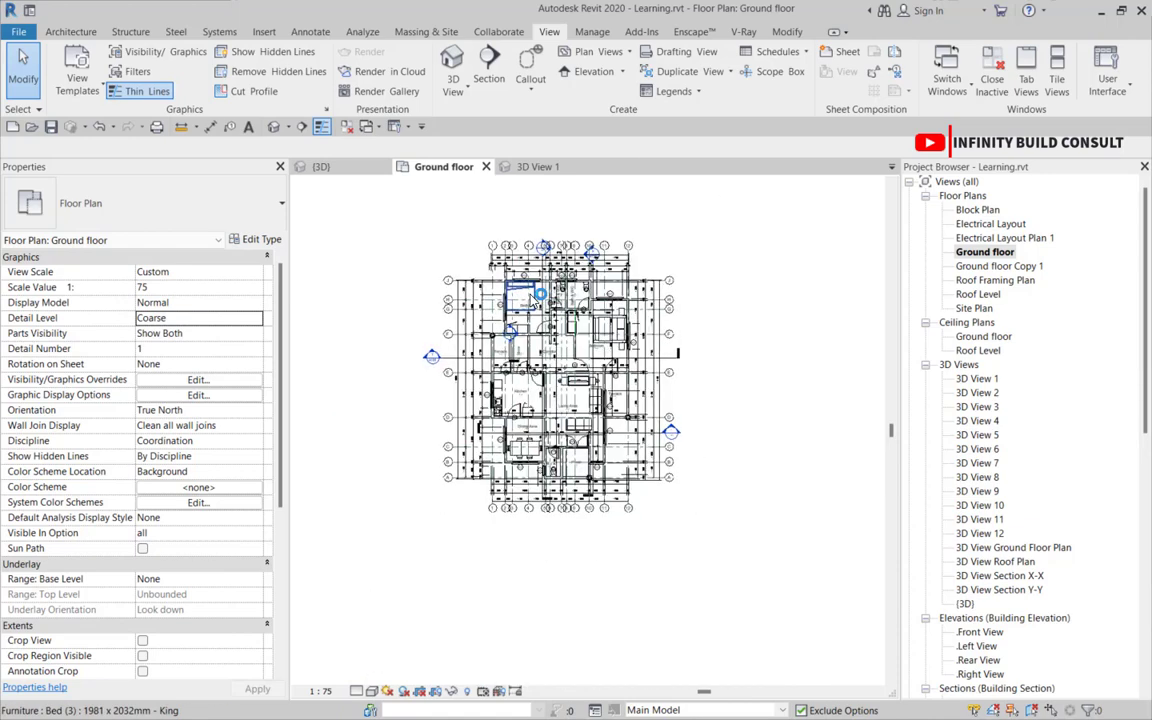
scroll(533, 310, up, 1)
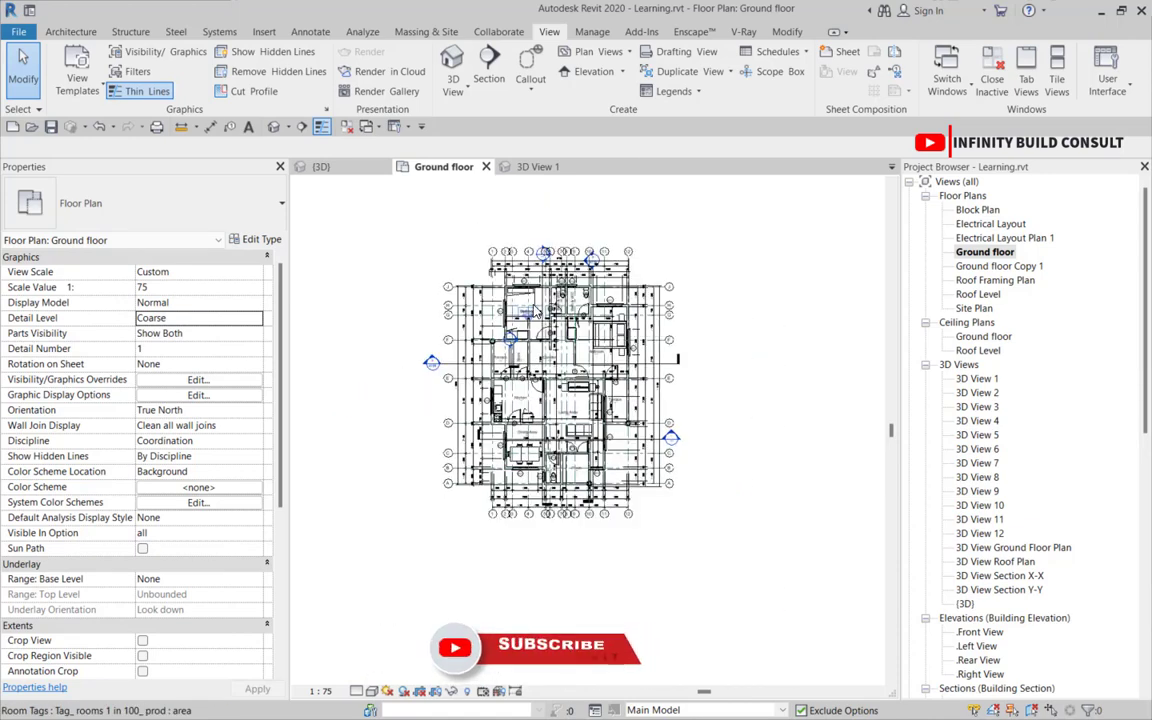
scroll(520, 290, up, 1)
scroll(518, 285, up, 2)
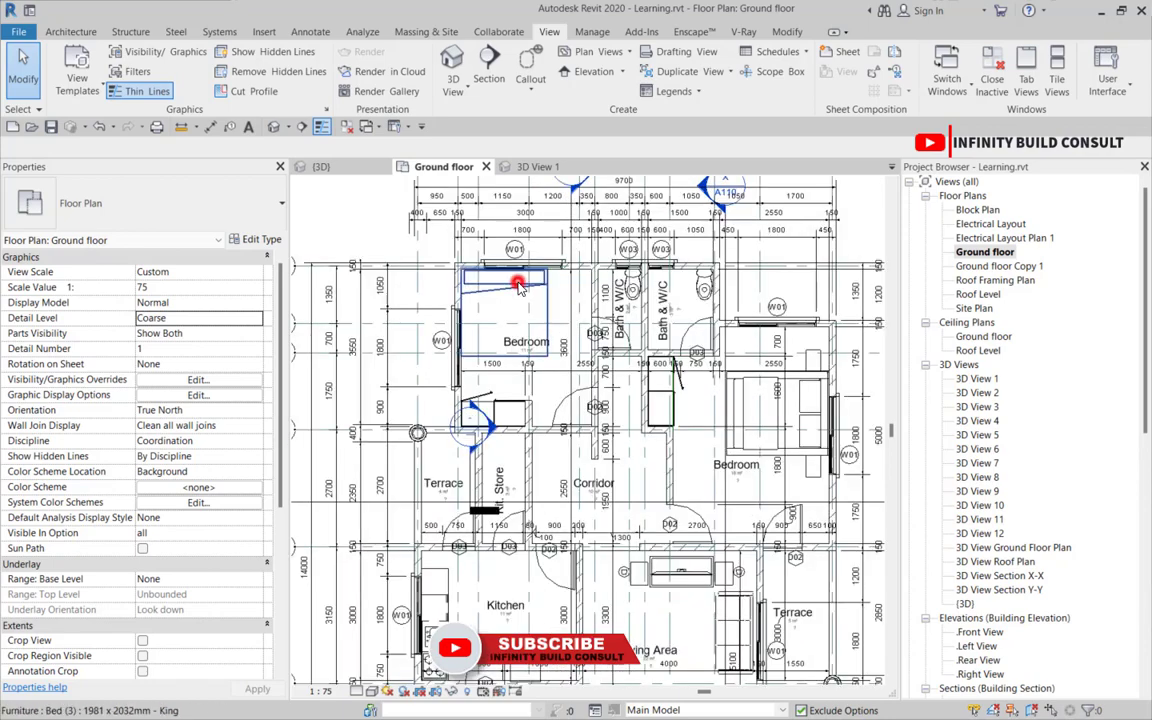
click(518, 285)
scroll(518, 285, down, 5)
- Select the entire ground floor plan and review its element categories in the Filter dialog, unchecking all before closing without applying
click(386, 214)
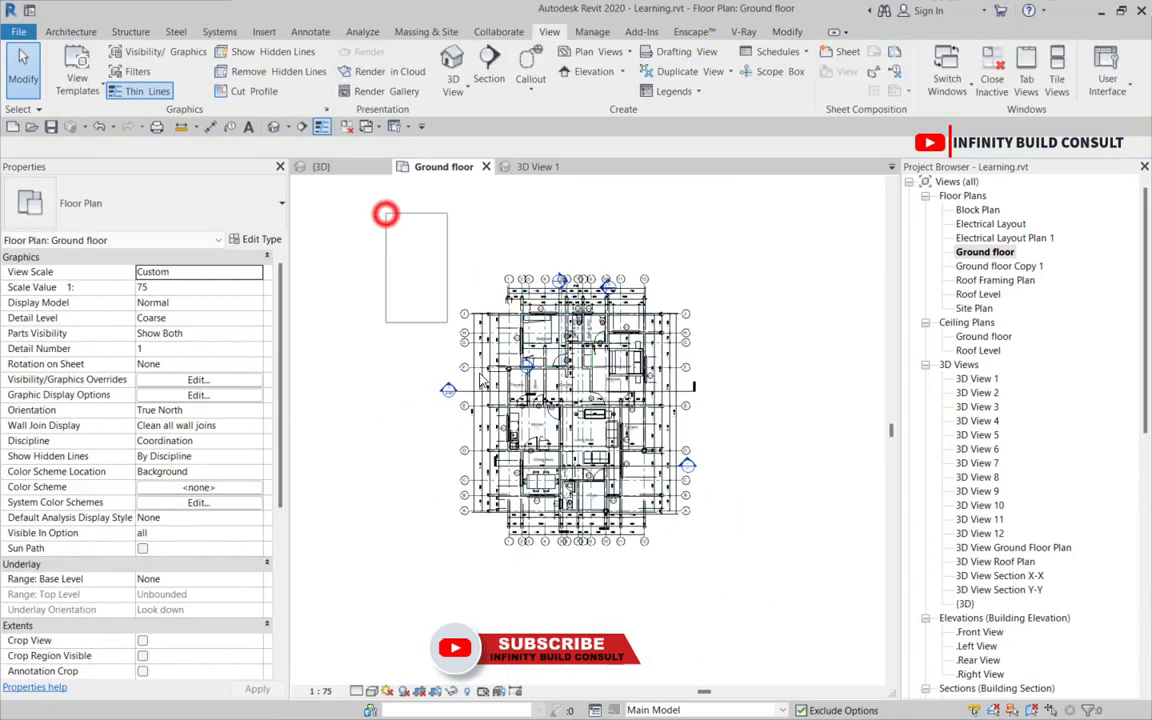
drag(386, 214, 630, 510)
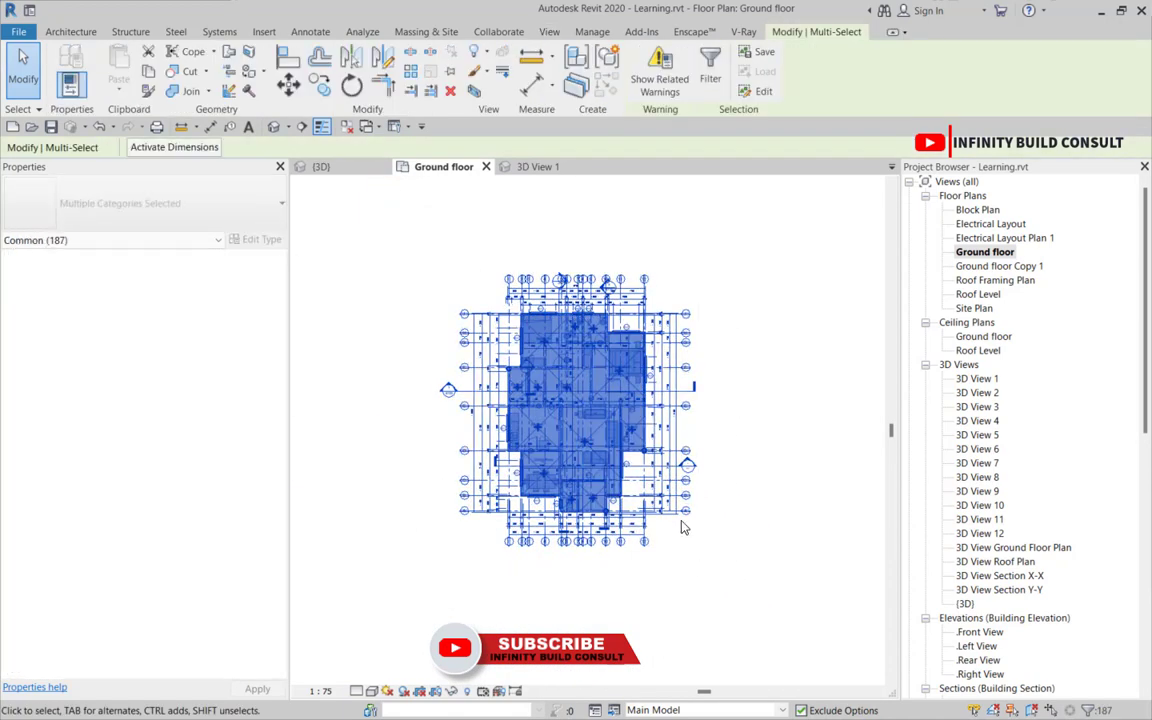
click(701, 83)
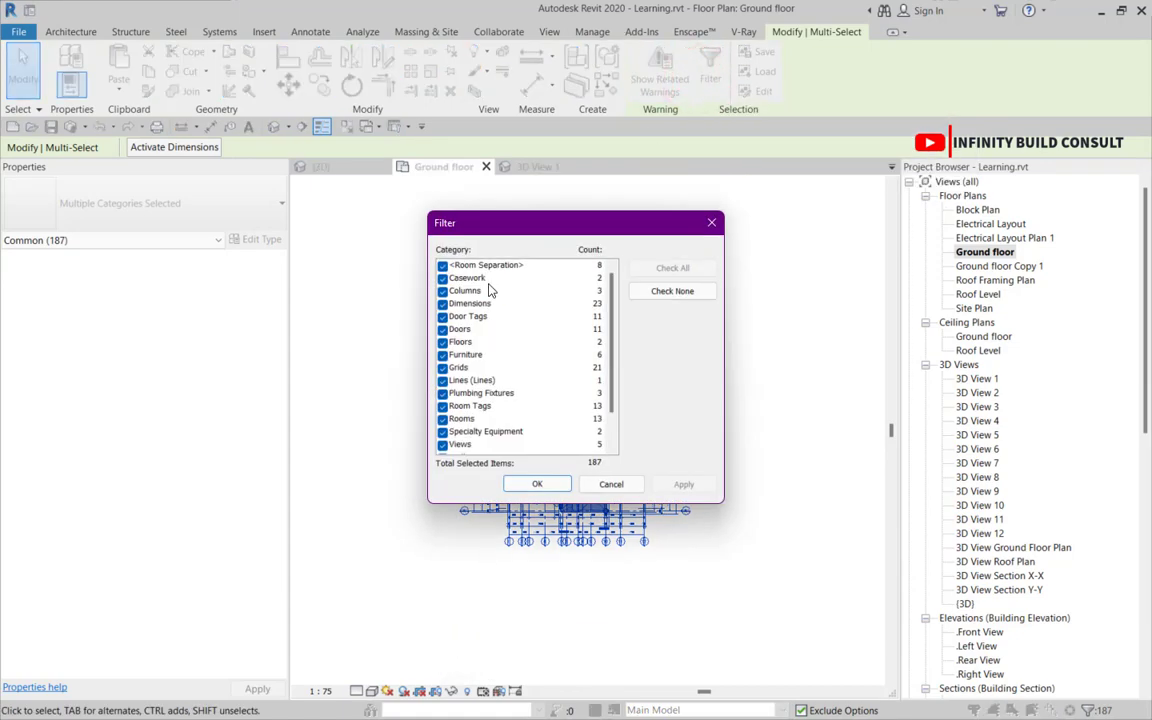
click(662, 290)
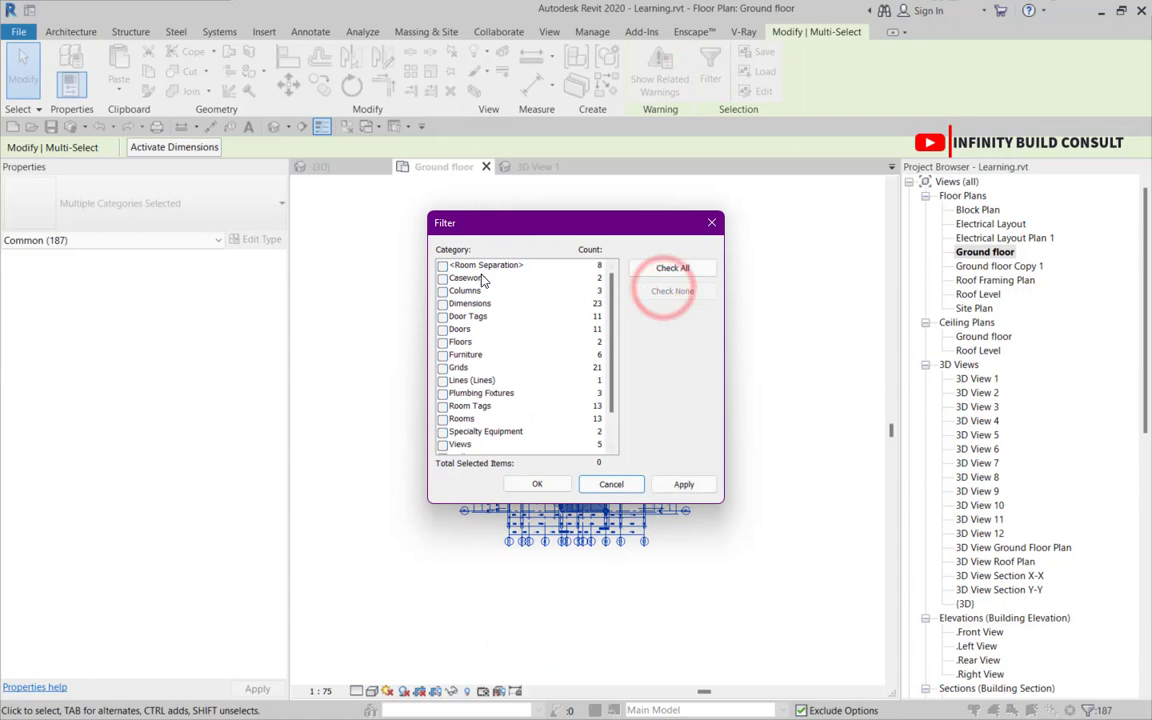
click(711, 222)
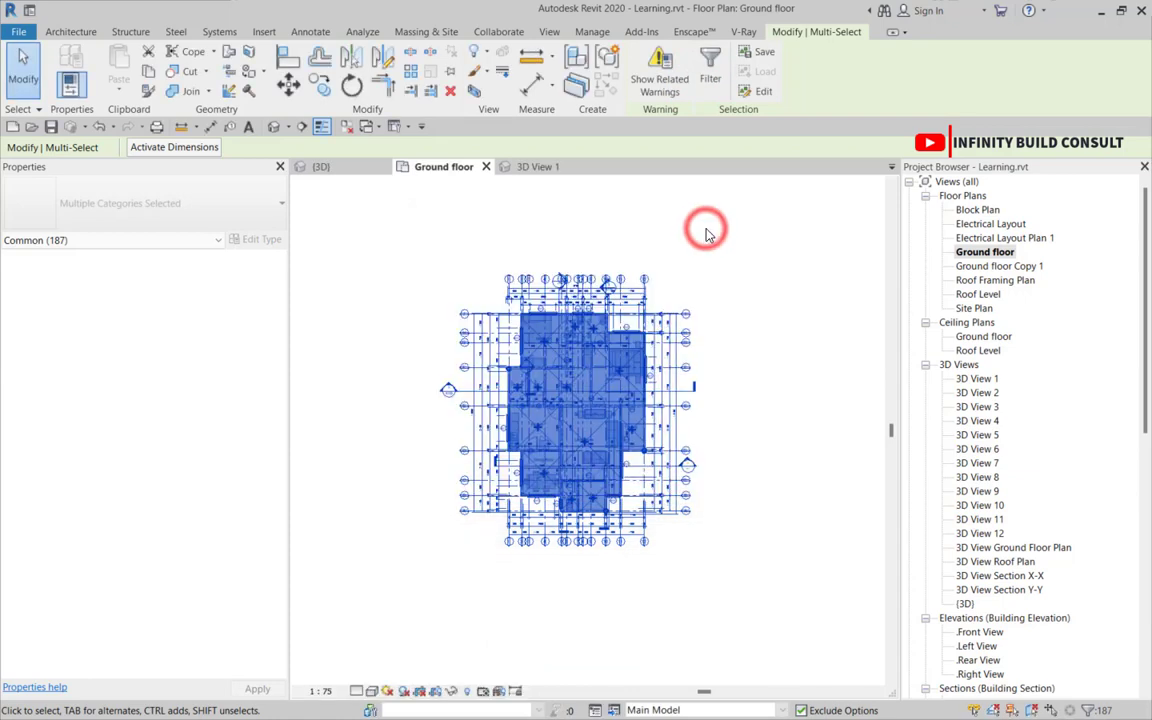
- Limit Properties to the Door Tags in the selection and review the available door tag types
click(58, 240)
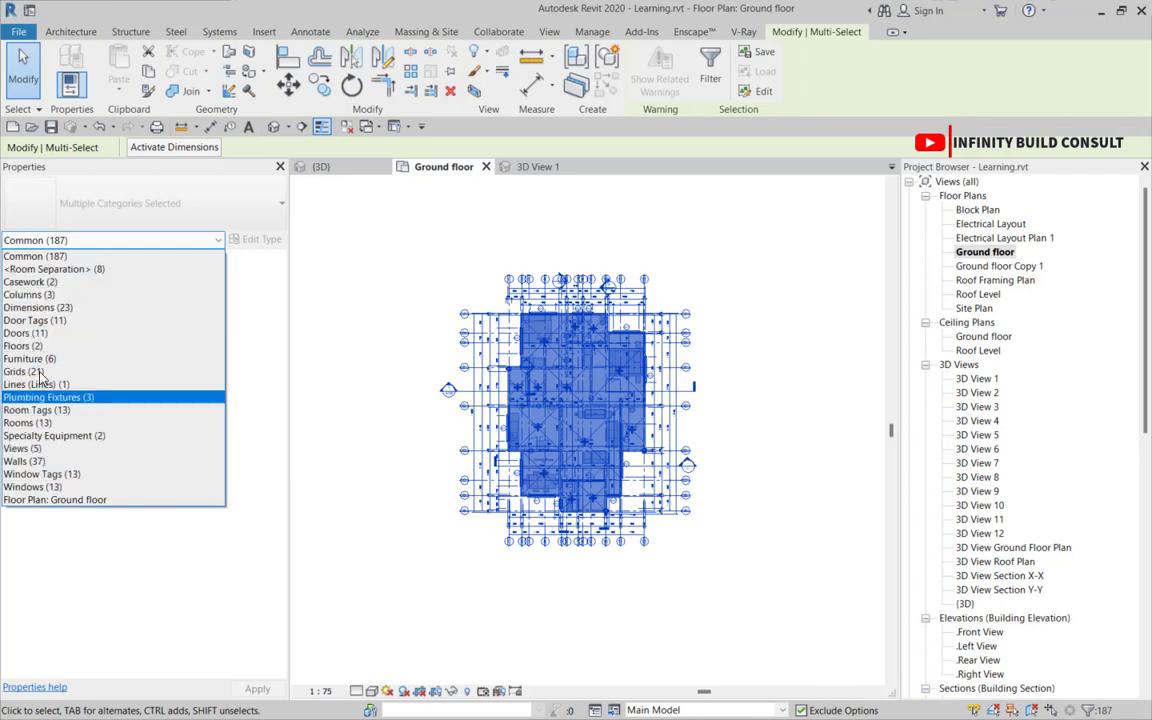
click(45, 321)
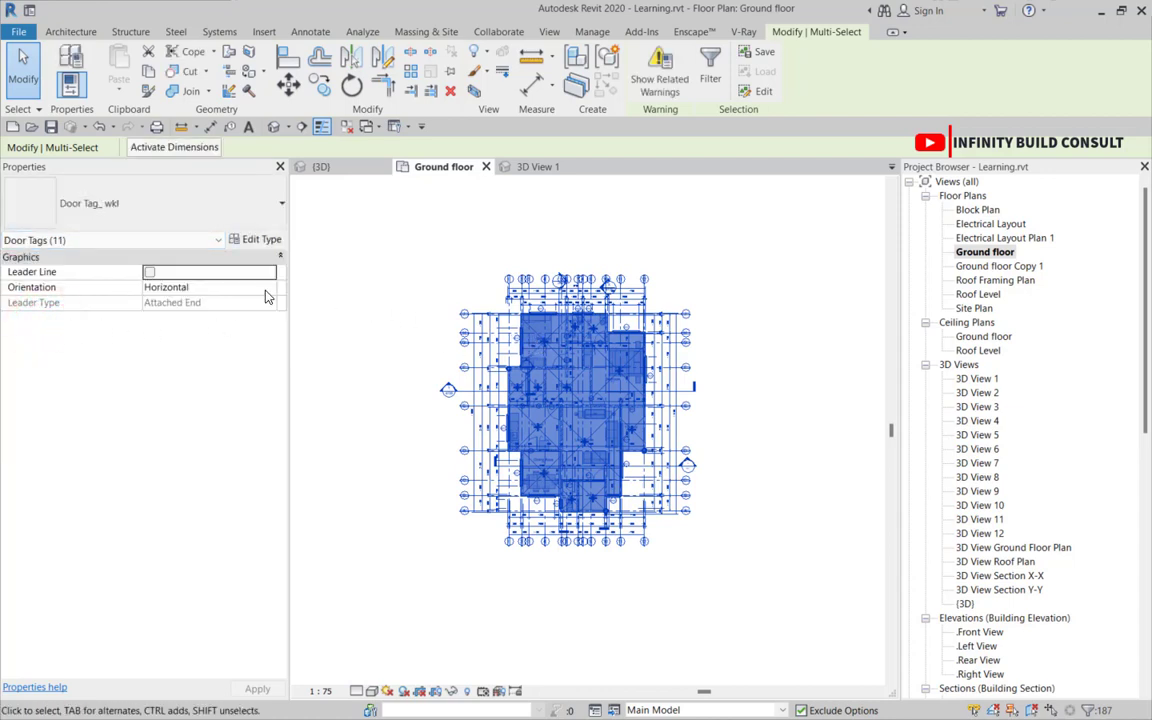
click(118, 202)
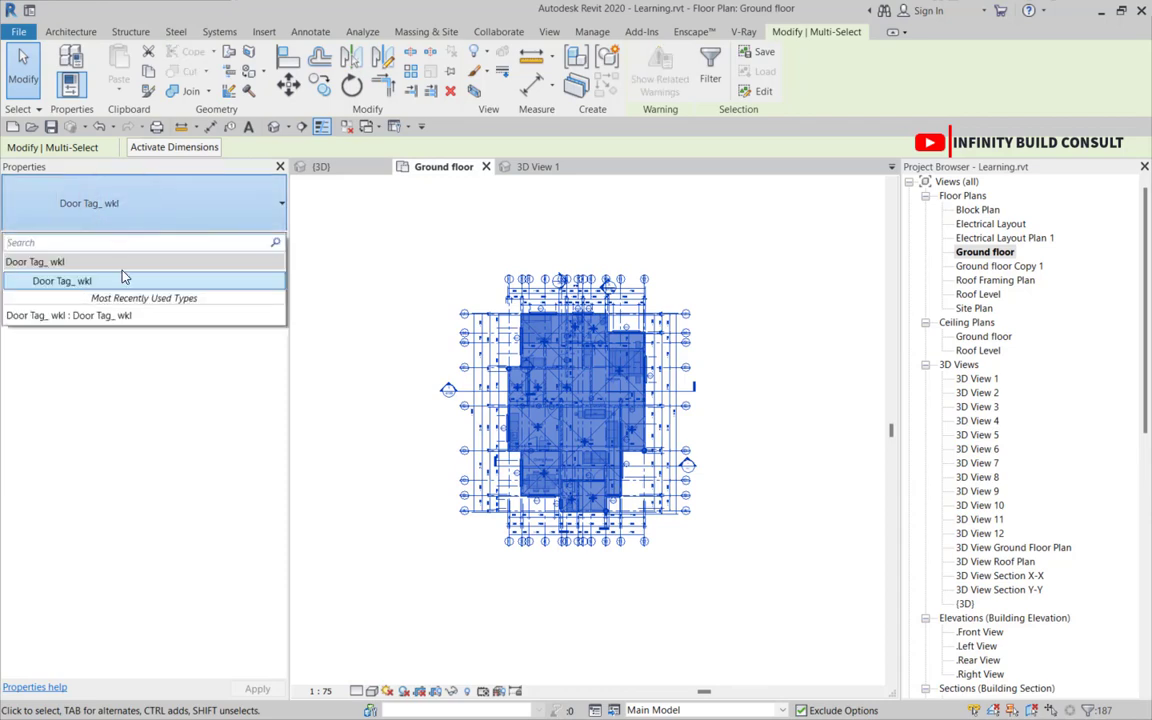
click(106, 194)
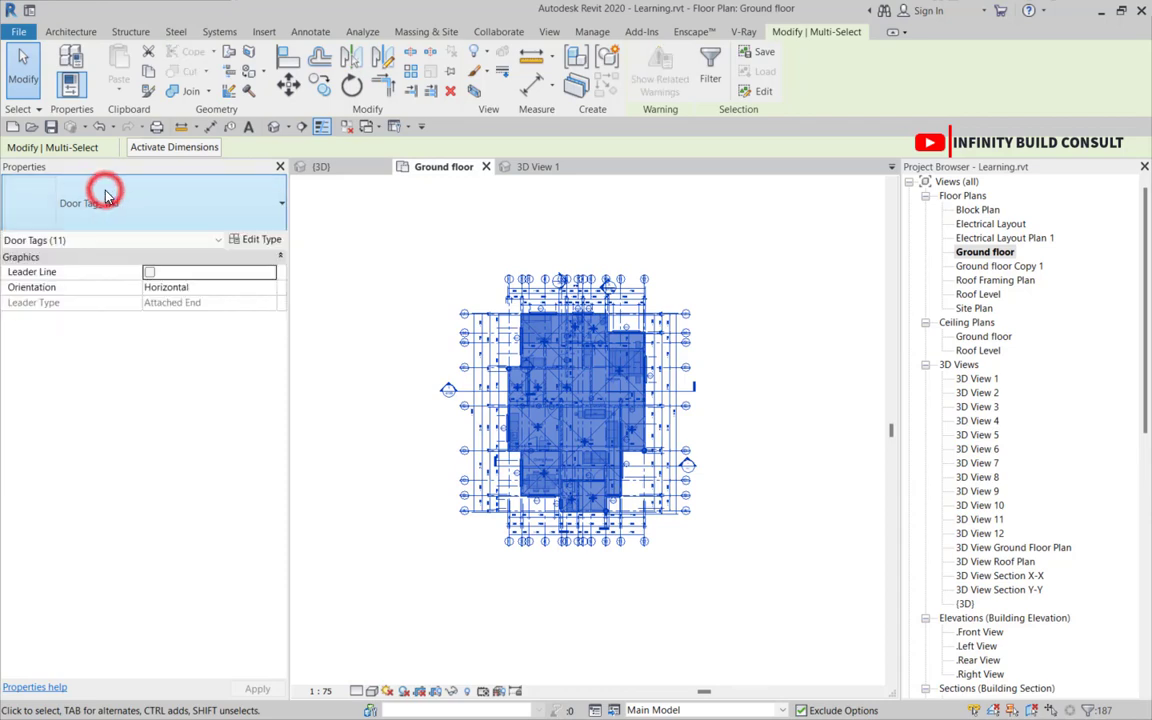
- Collapse the Graphics property group, review the category list of the selection, and deselect all elements
click(84, 257)
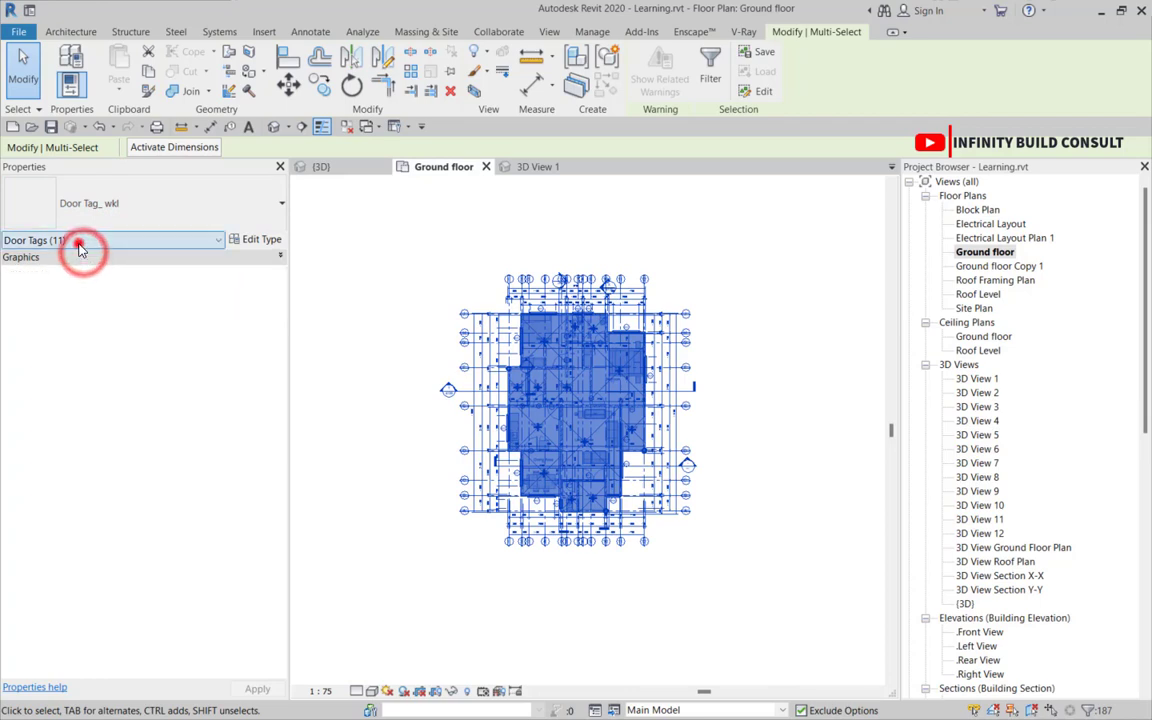
click(80, 241)
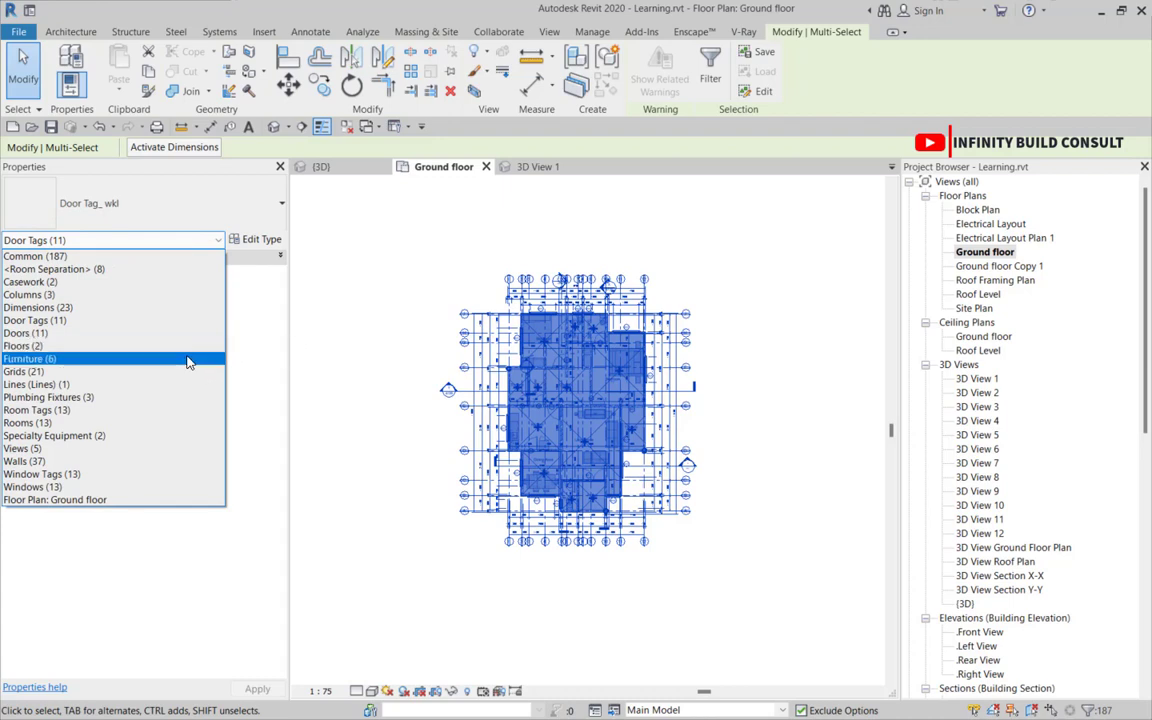
click(180, 217)
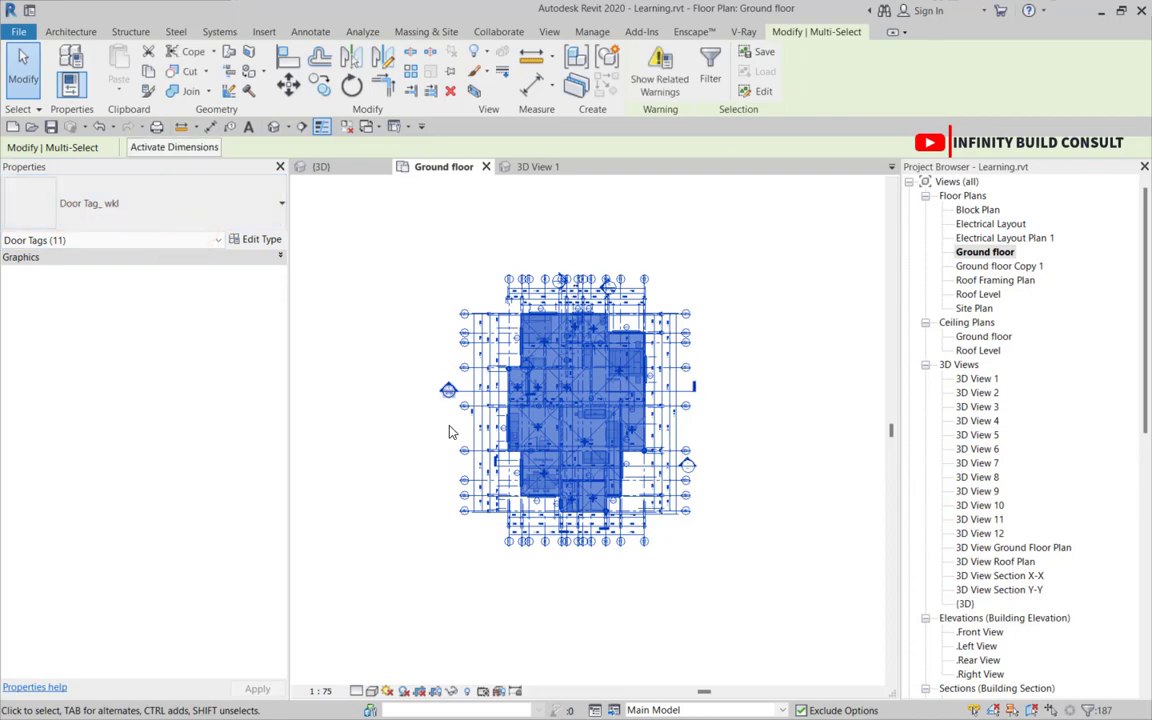
scroll(404, 382, up, 2)
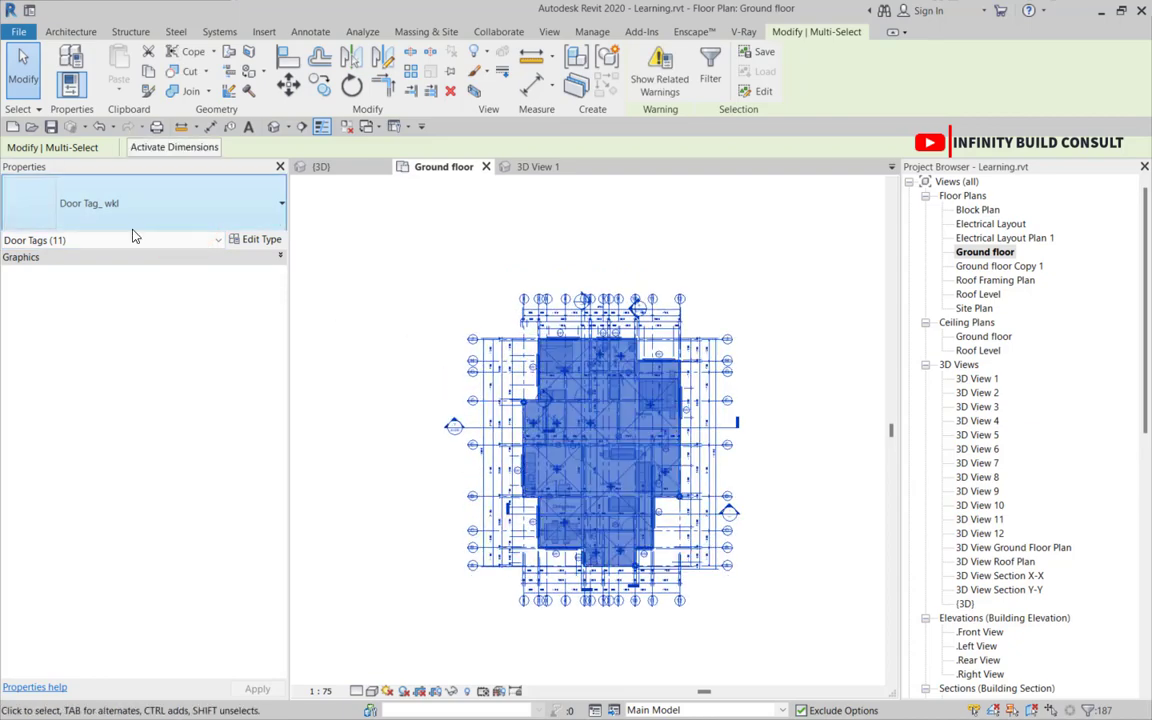
click(34, 70)
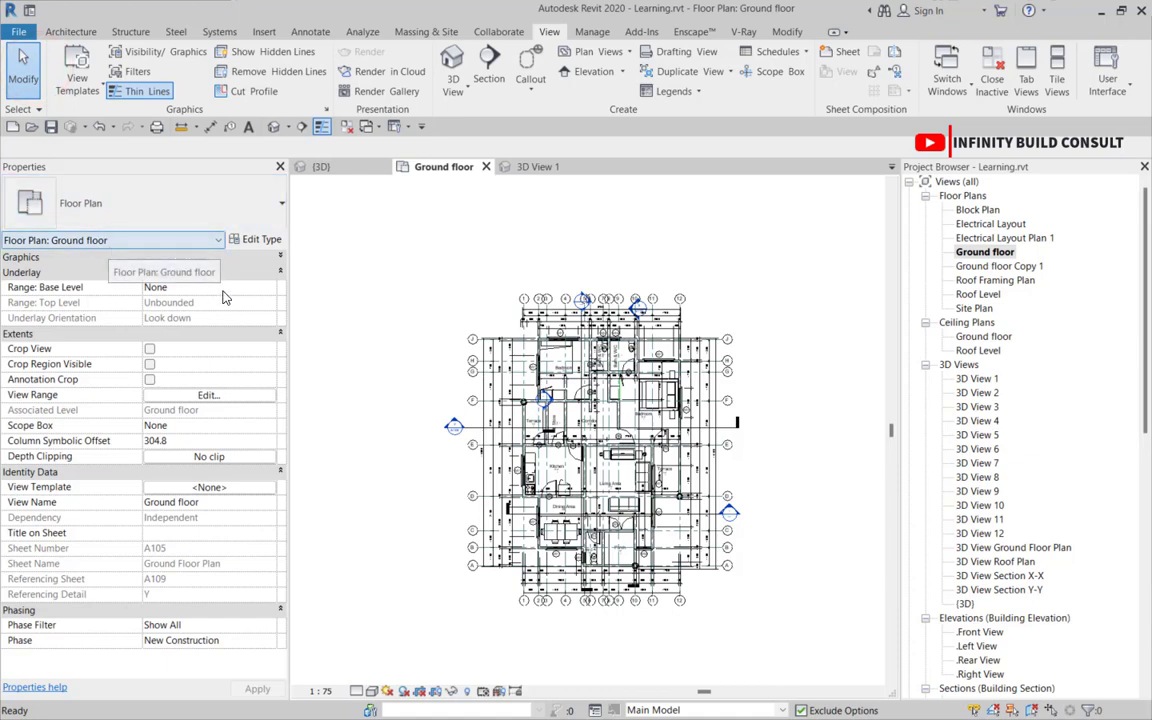
- Select the entire ground floor plan, including its grids, dimensions and section markers
scroll(619, 298, down, 1)
scroll(618, 300, up, 2)
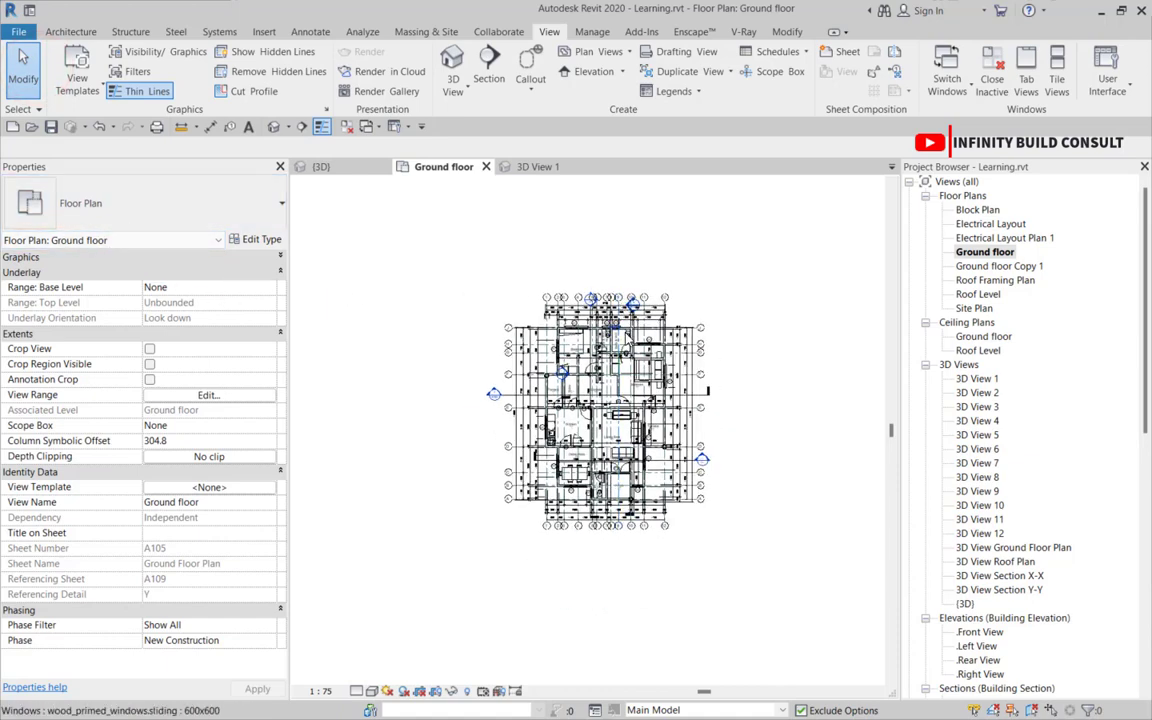
scroll(585, 323, down, 2)
scroll(548, 316, up, 5)
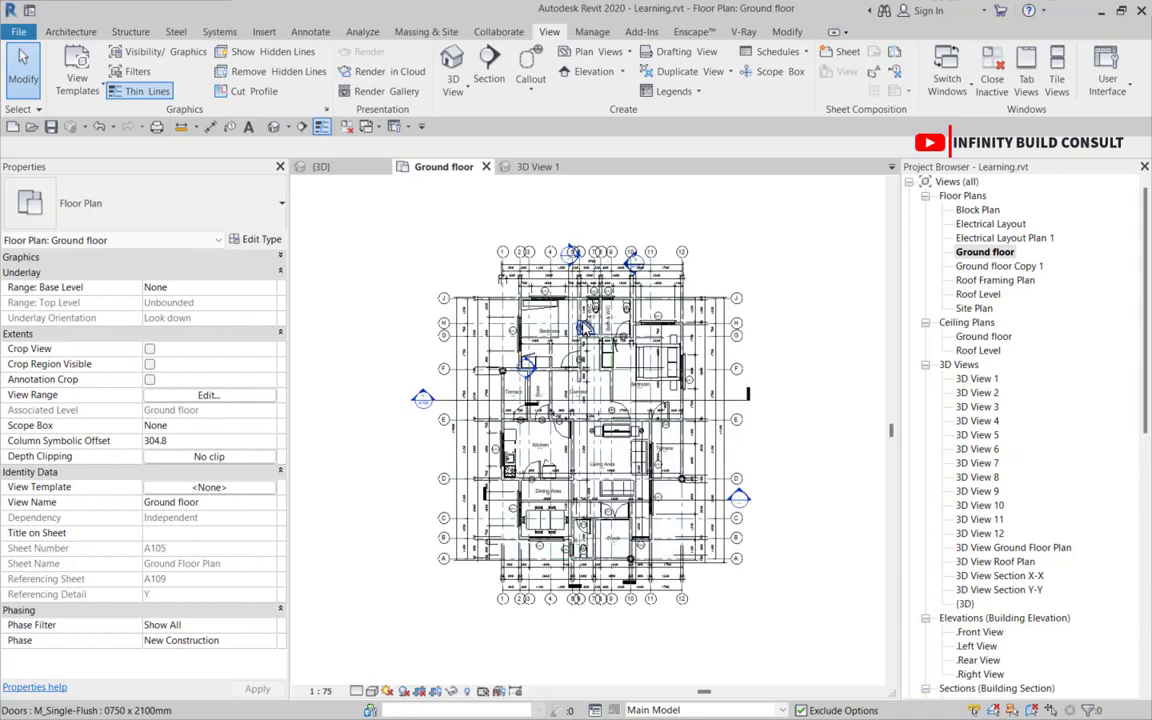
scroll(548, 316, down, 3)
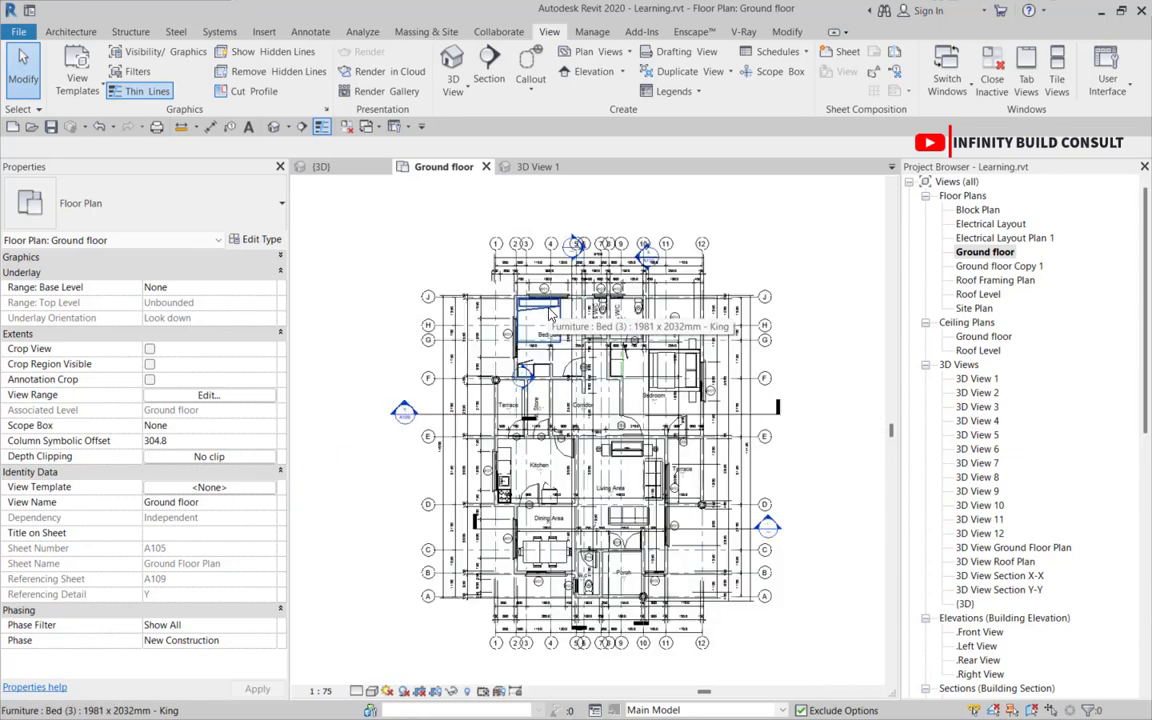
scroll(505, 330, down, 1)
scroll(505, 330, down, 2)
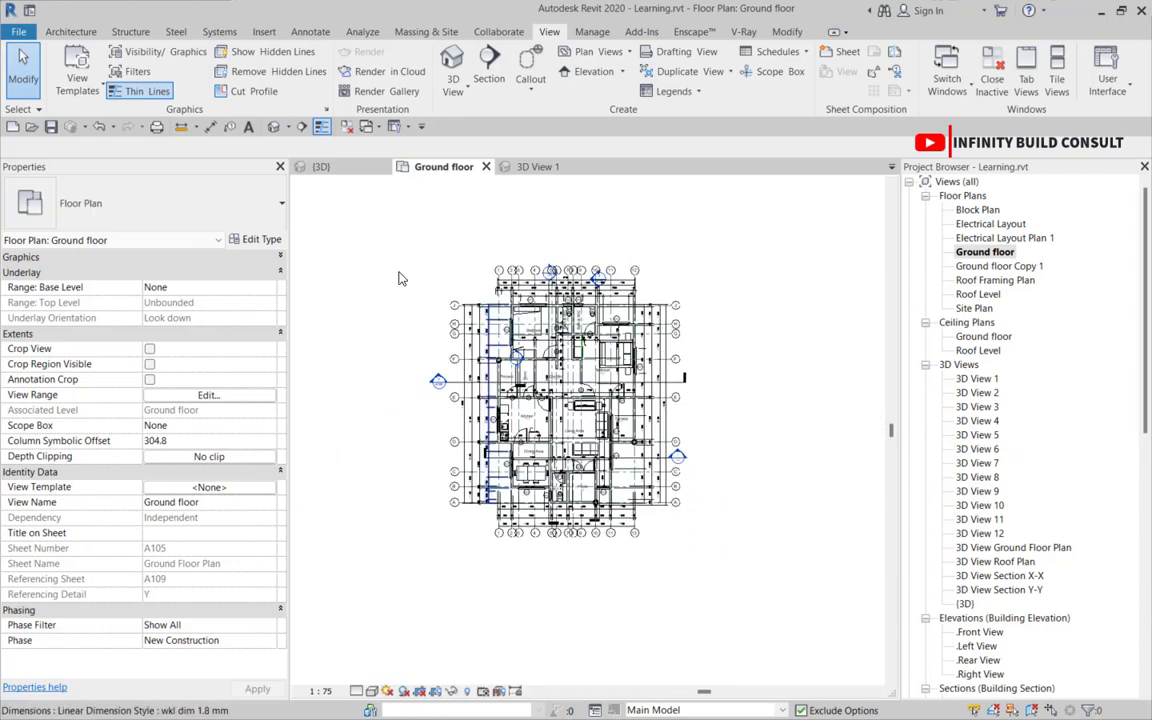
drag(355, 228, 748, 600)
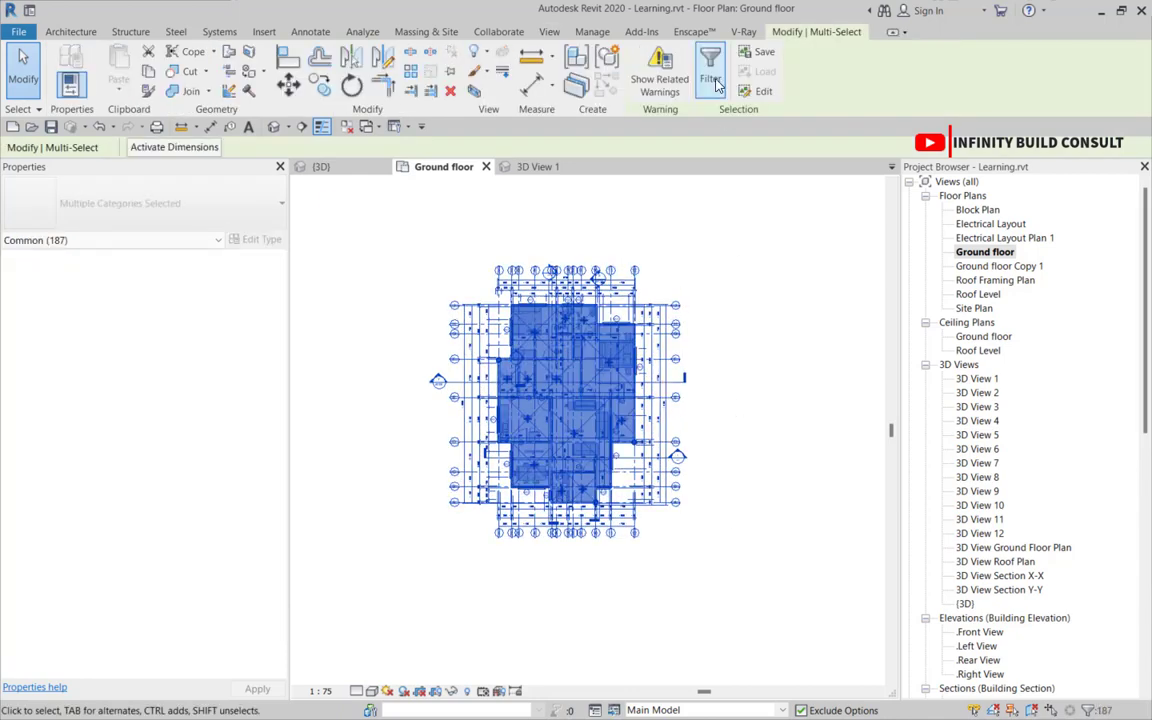
- Filter the selection so that only the Floors and Doors categories remain selected
click(710, 68)
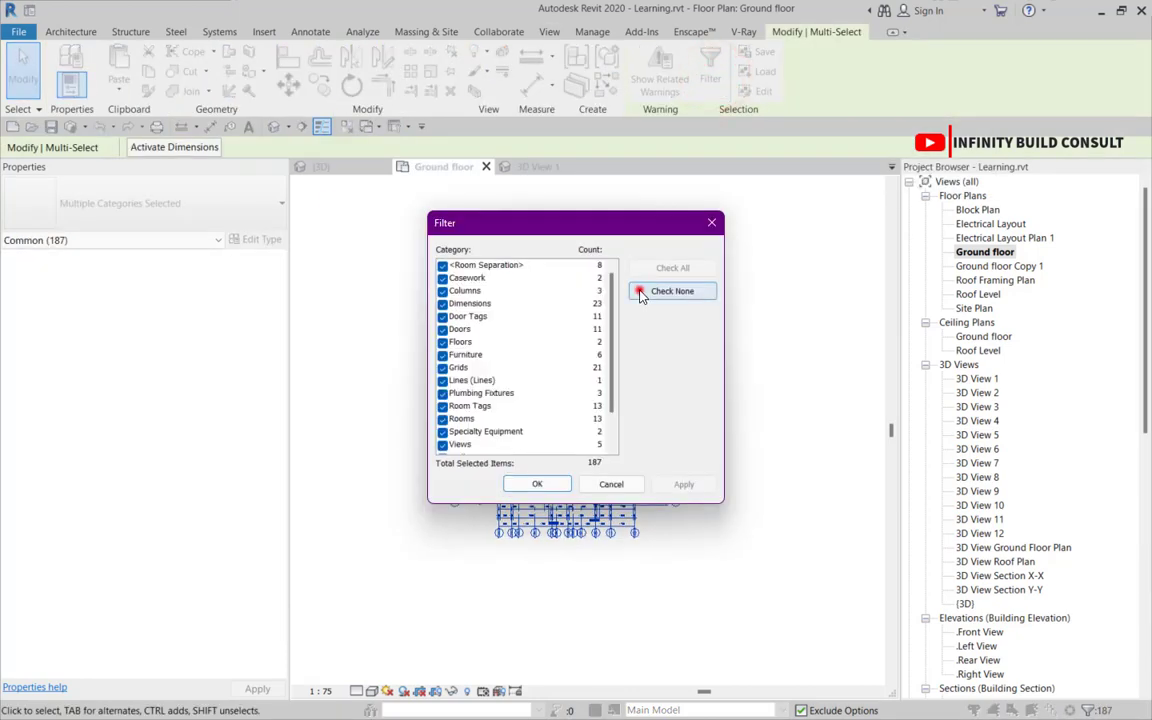
click(650, 291)
scroll(470, 350, down, 1)
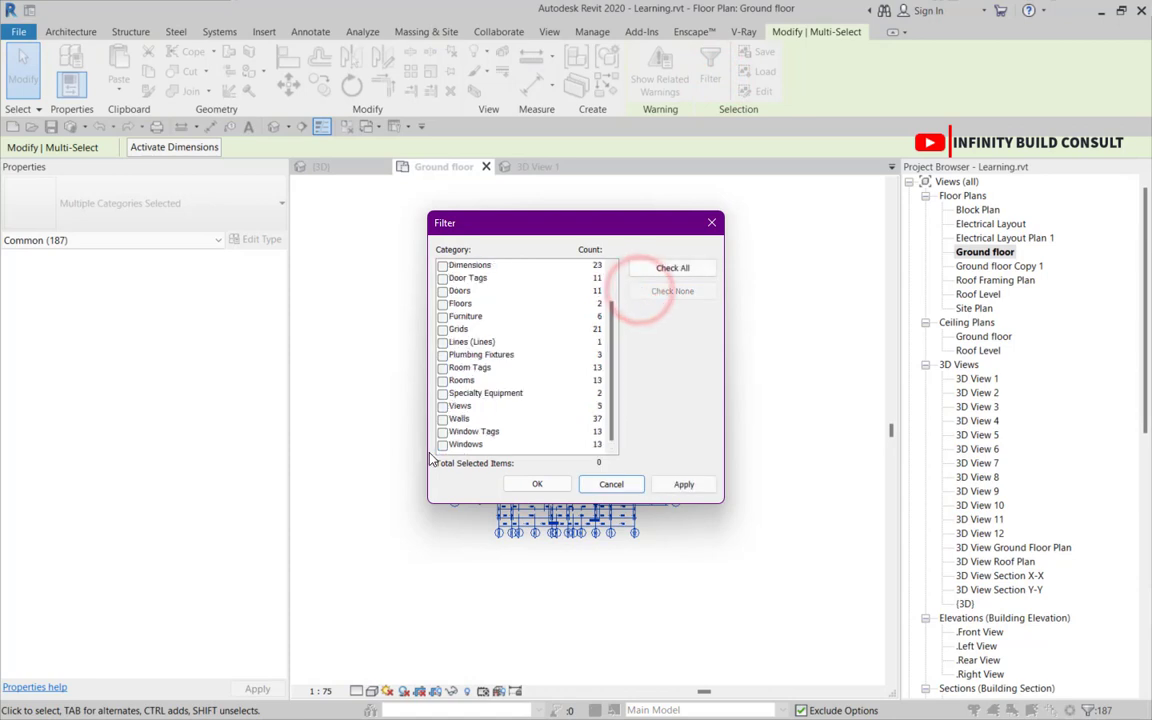
click(442, 304)
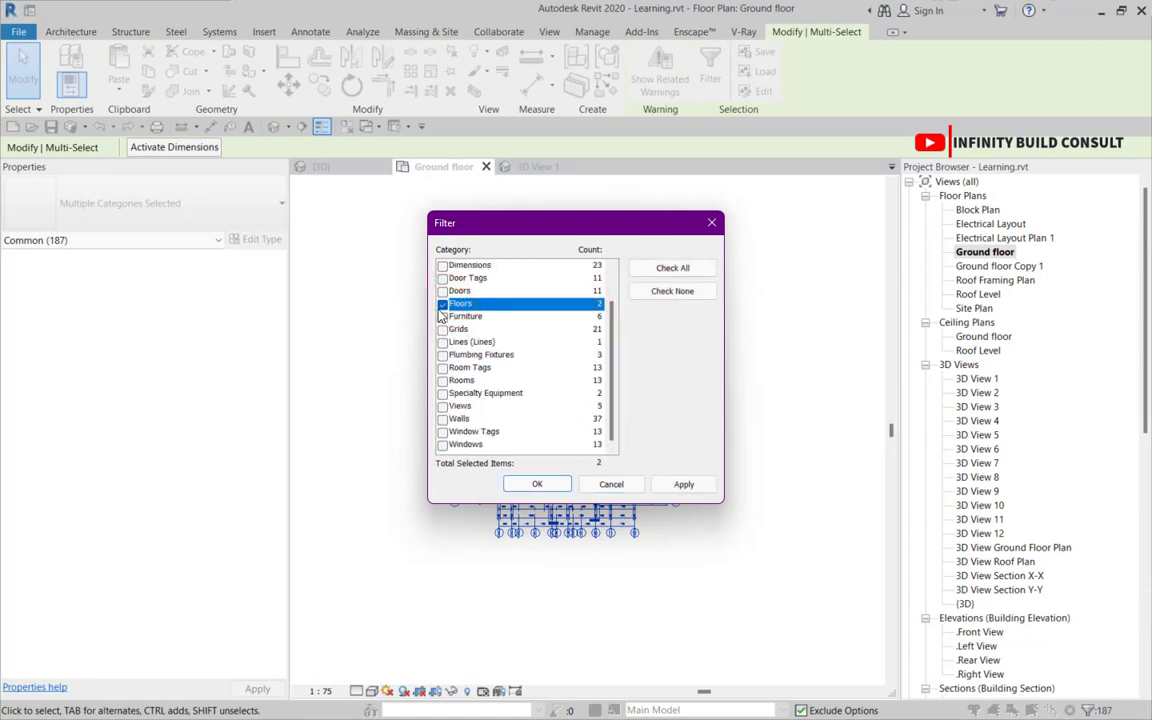
click(444, 291)
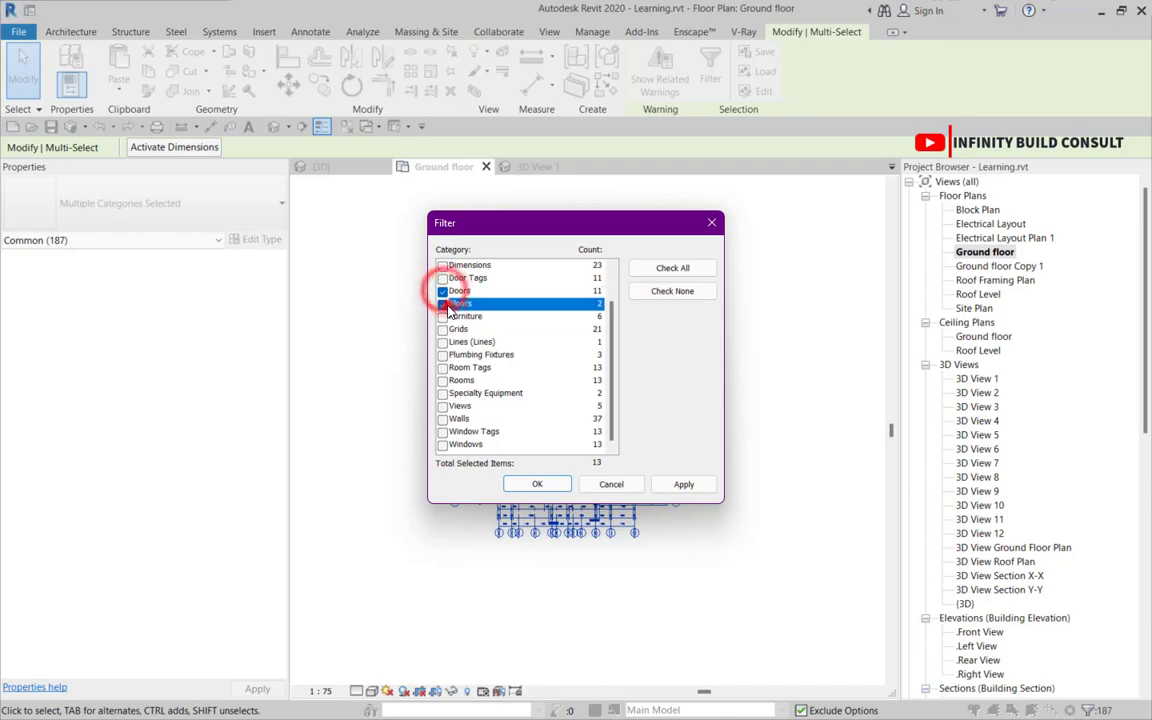
click(521, 484)
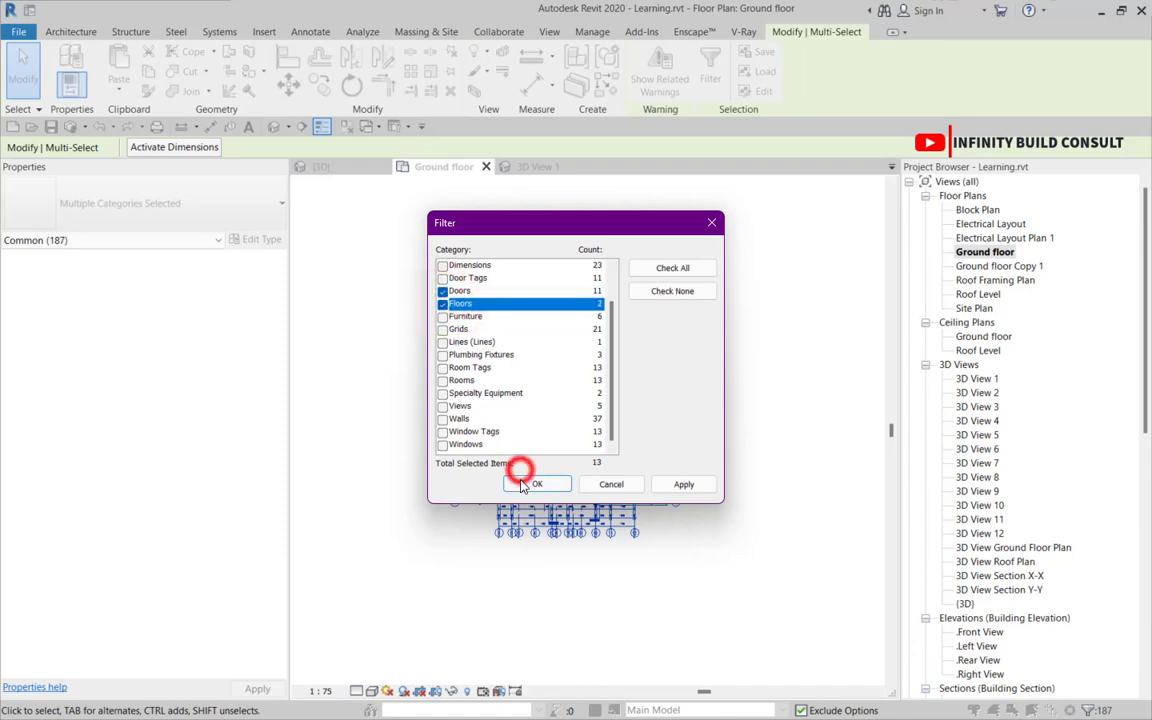
- Examine the selected doors and floors in the plan at closer range, and deselect them
scroll(483, 331, up, 5)
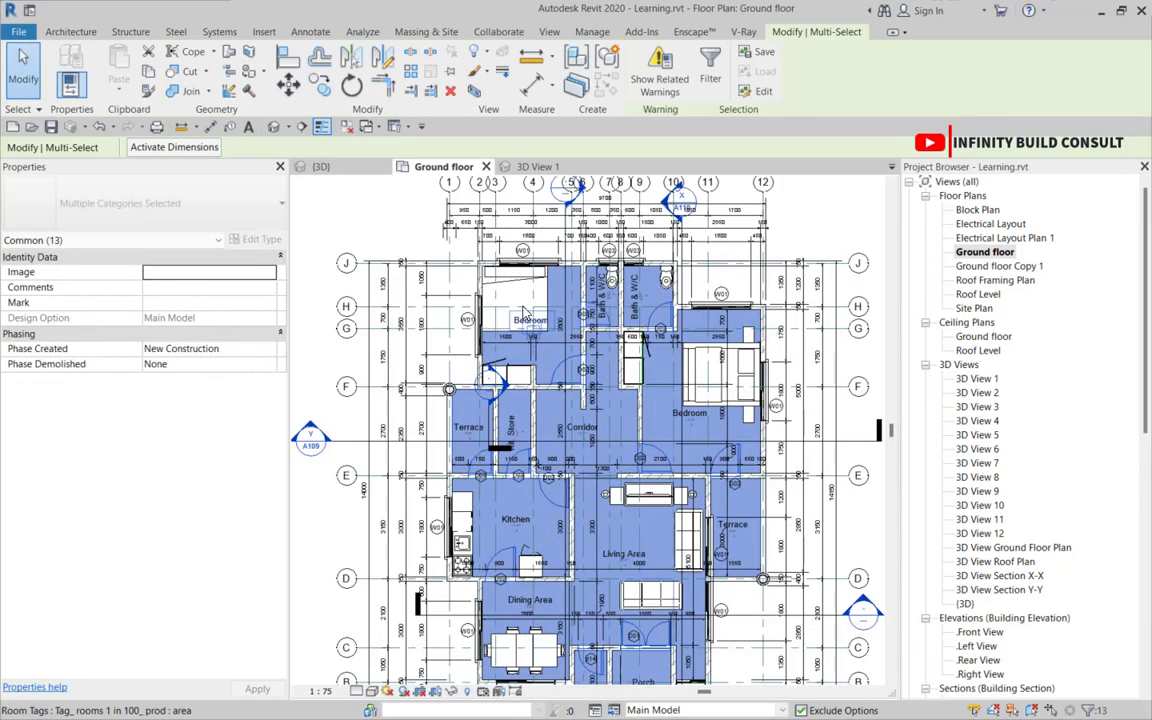
scroll(456, 330, up, 2)
scroll(466, 389, down, 6)
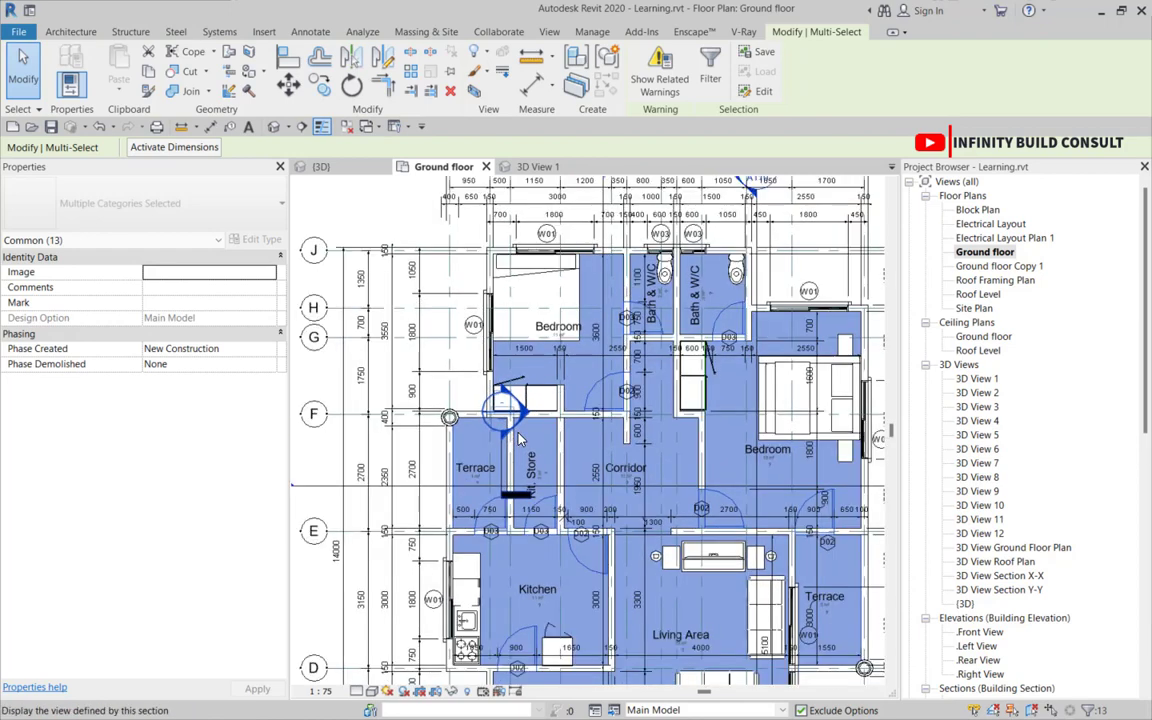
click(449, 231)
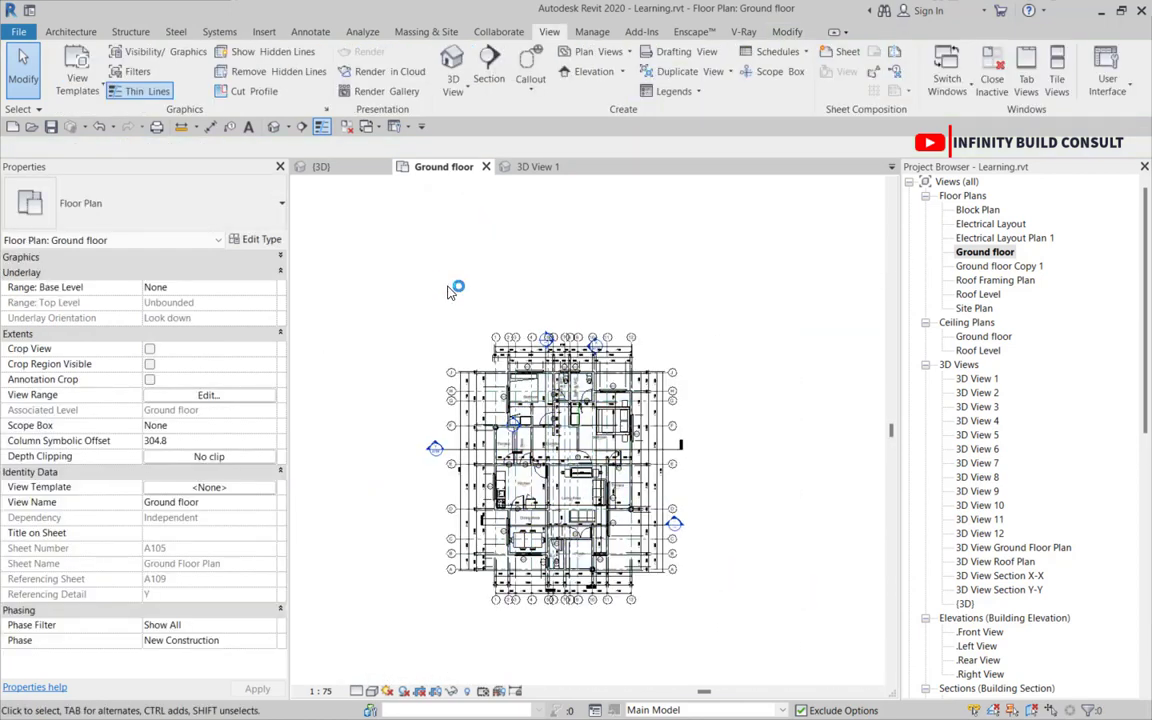
- Select the entire ground floor plan again and limit Properties to the Columns in the selection
drag(315, 256, 743, 622)
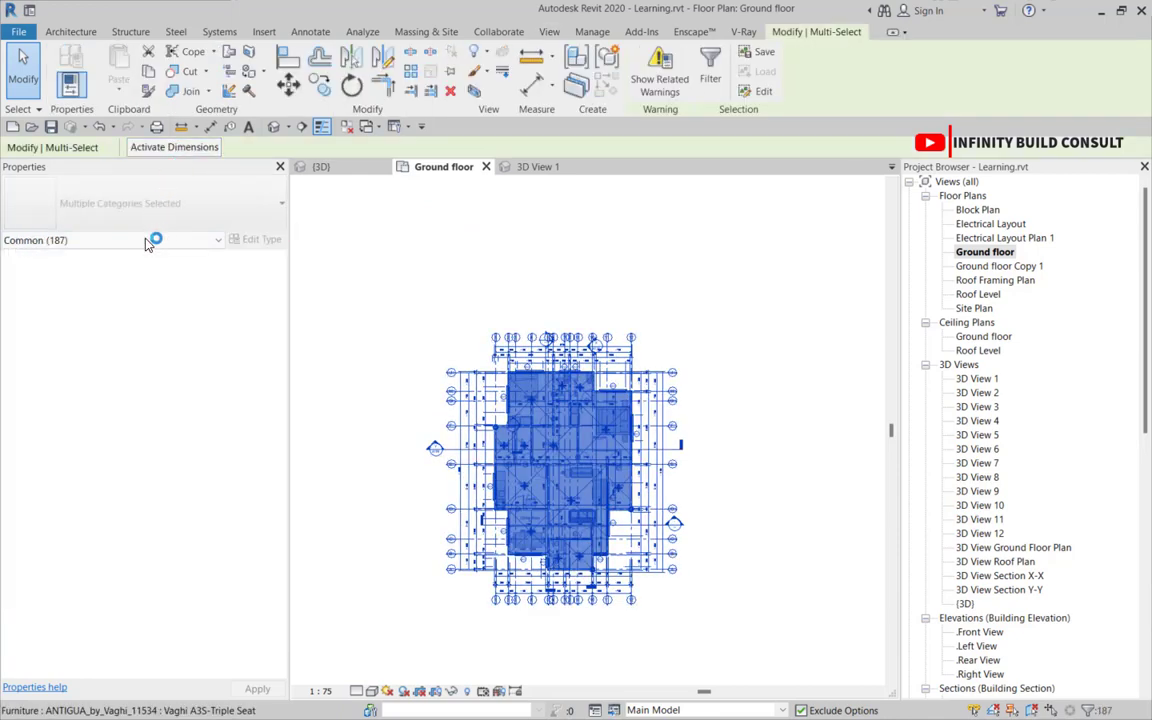
click(145, 241)
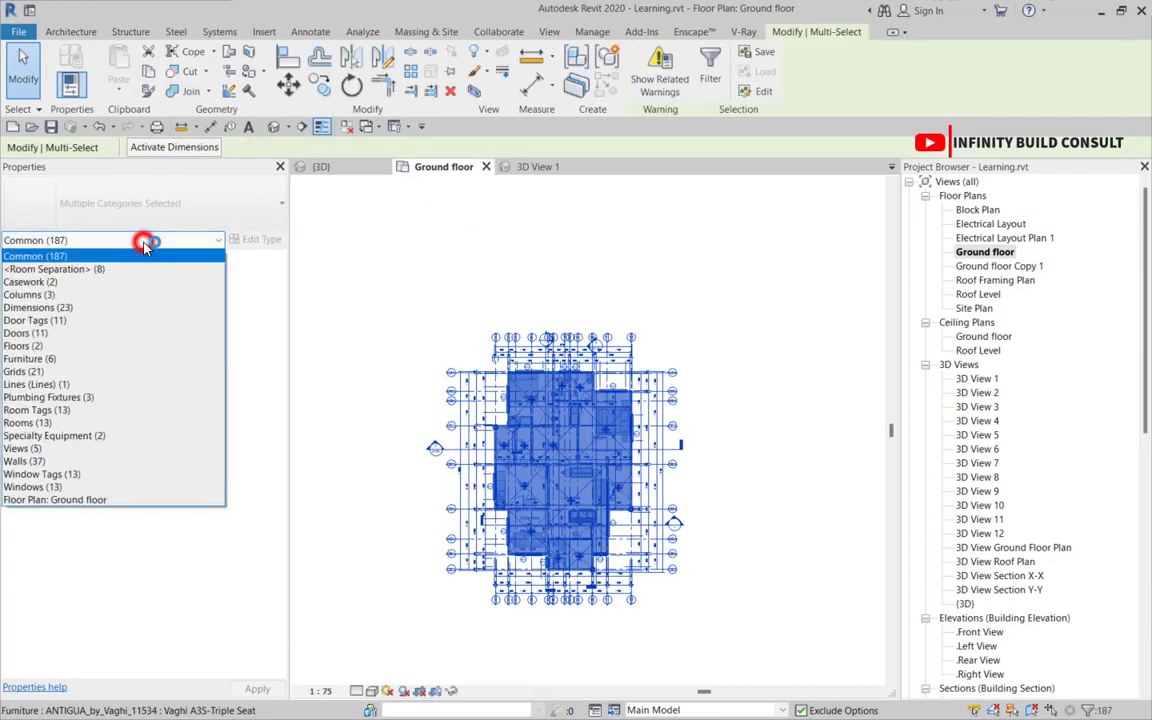
click(148, 300)
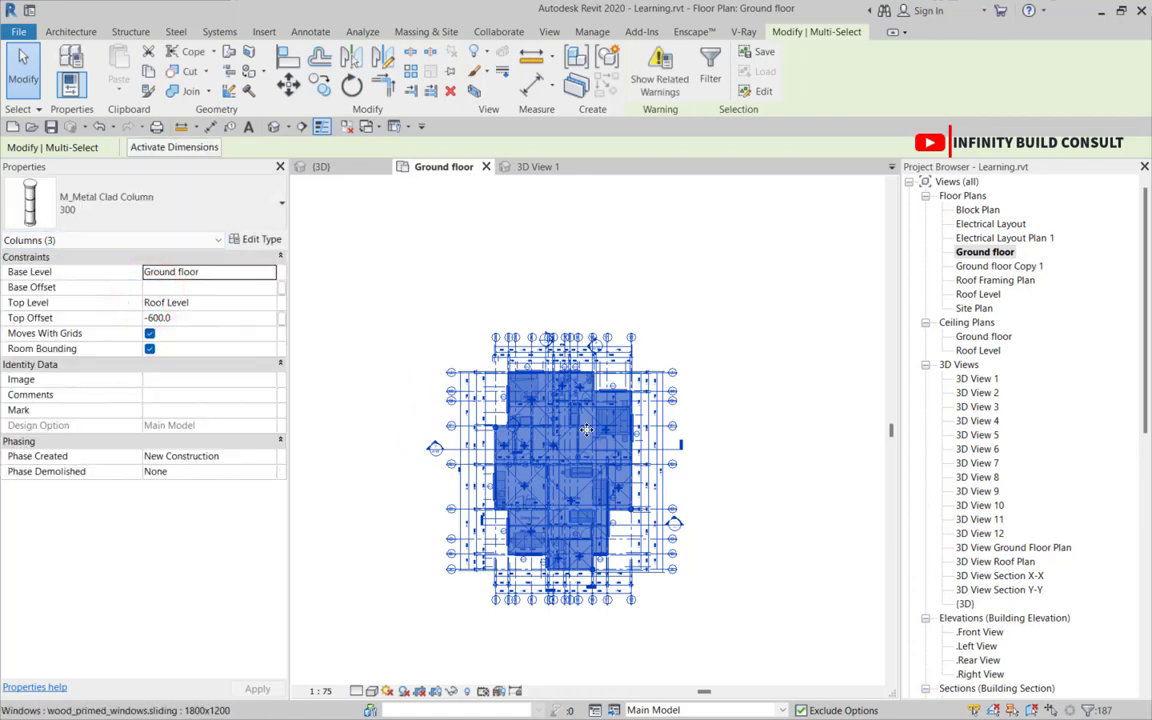
scroll(567, 455, up, 3)
scroll(567, 355, down, 2)
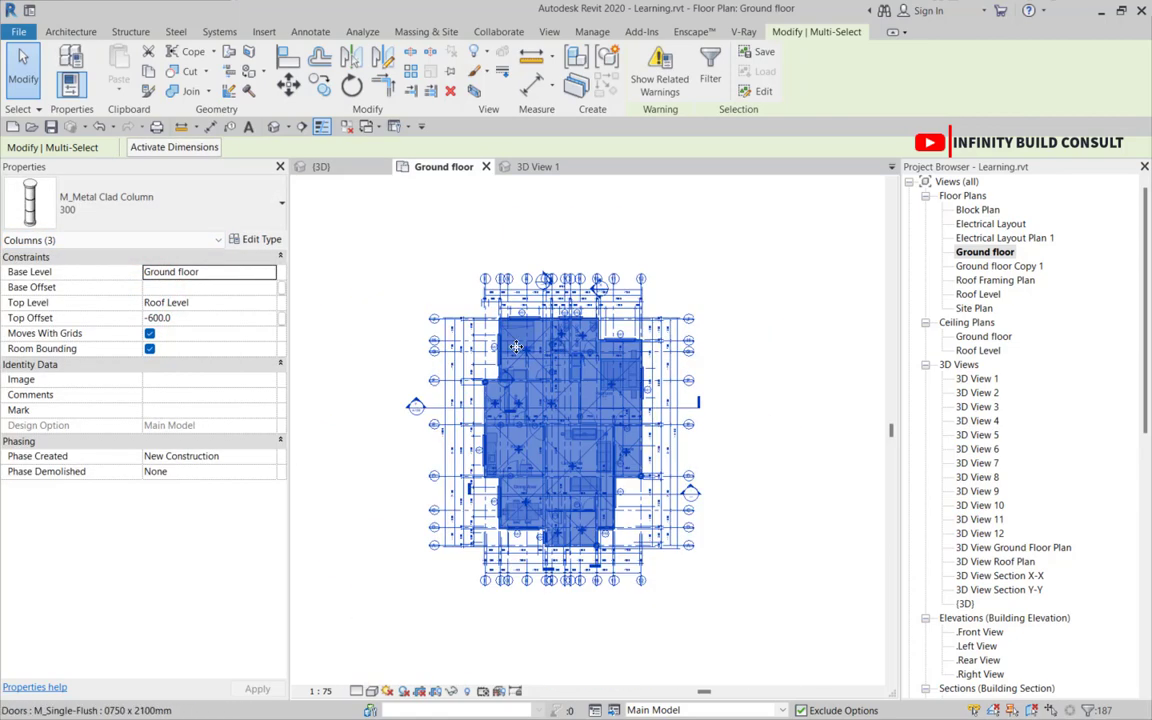
- Try to change the columns to the M_Rectangular Column 300 x 300 type, removing the conflicting dimension references
click(184, 220)
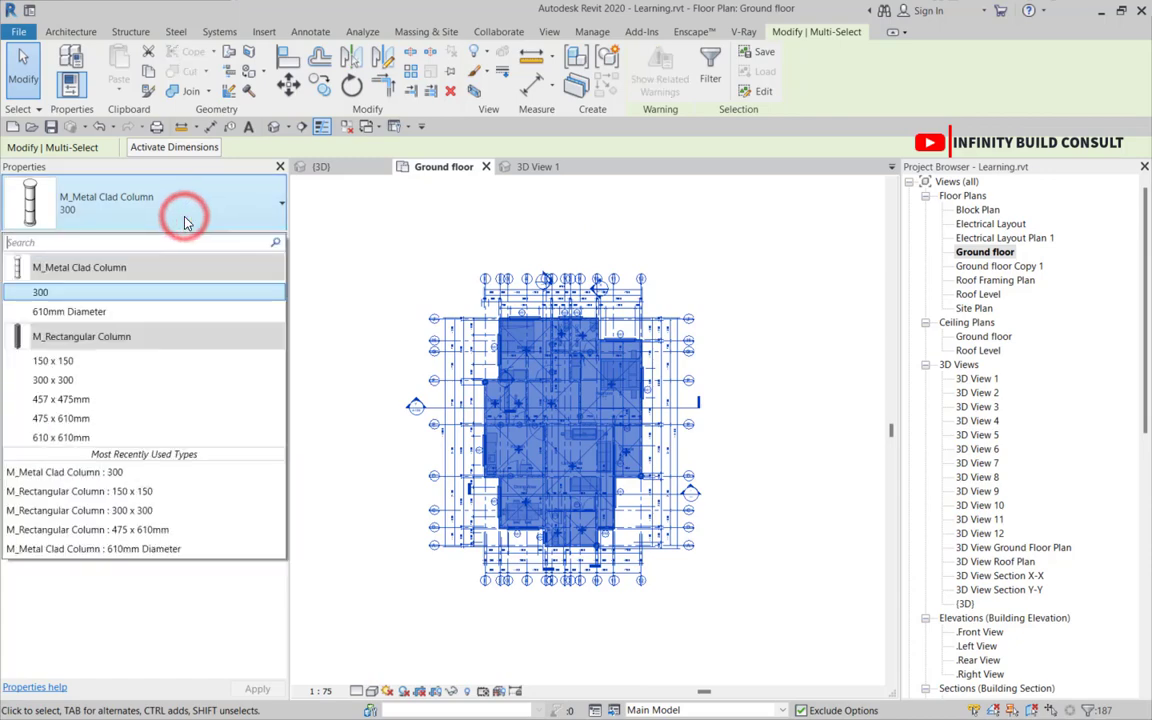
click(85, 380)
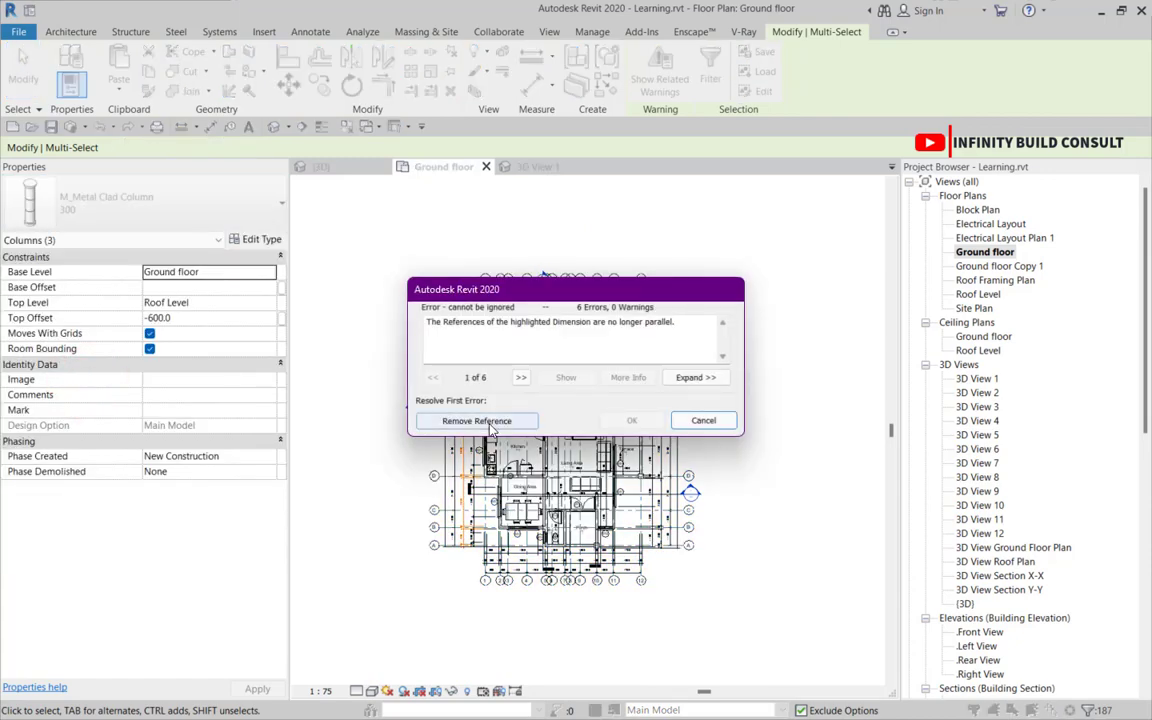
click(488, 422)
click(490, 418)
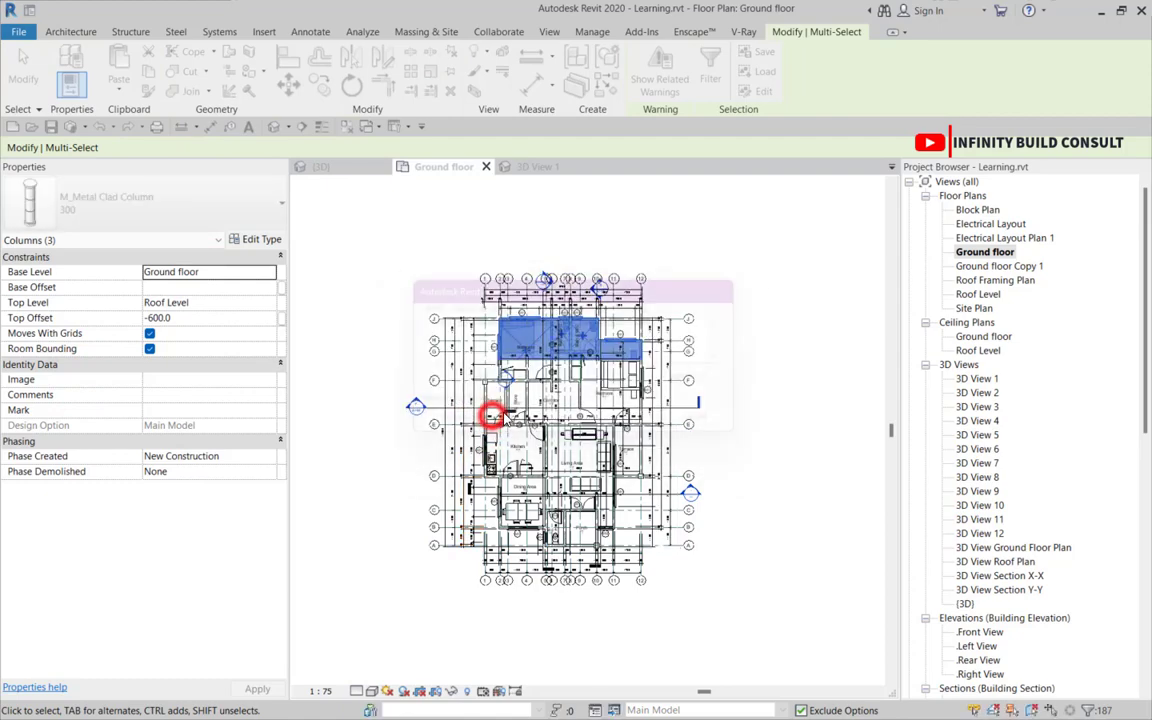
scroll(487, 391, up, 10)
scroll(525, 365, down, 9)
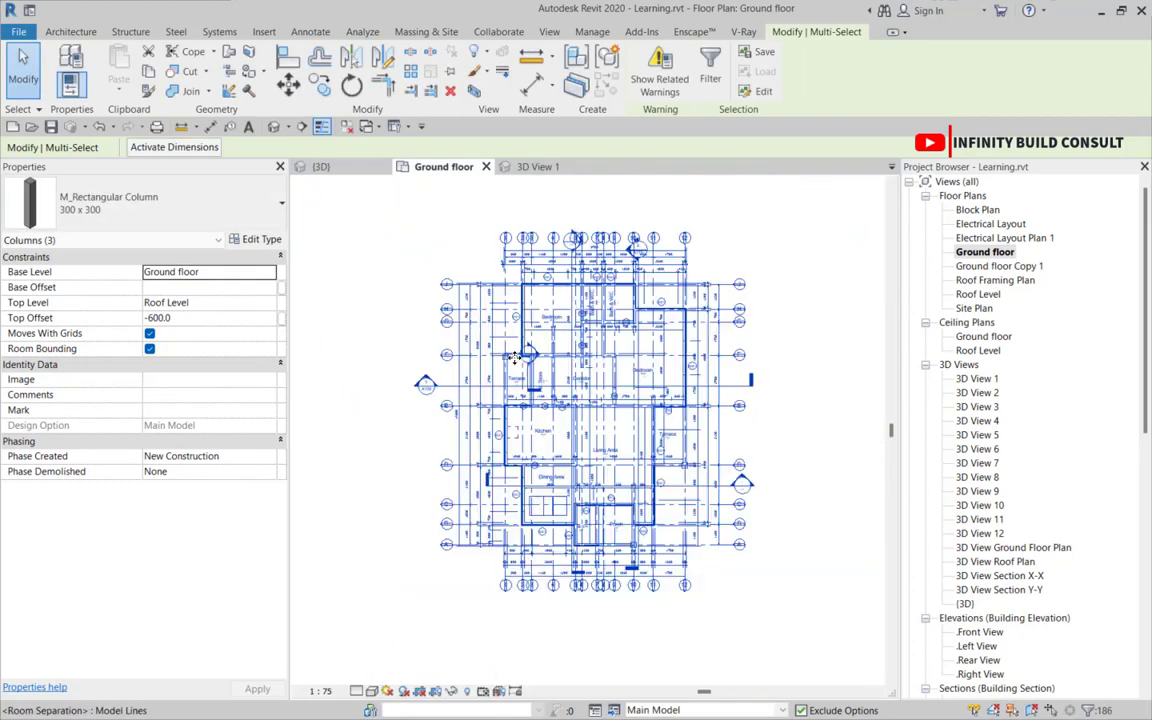
- Deselect all elements and inspect the column at the corner of the terrace beside the store
click(410, 328)
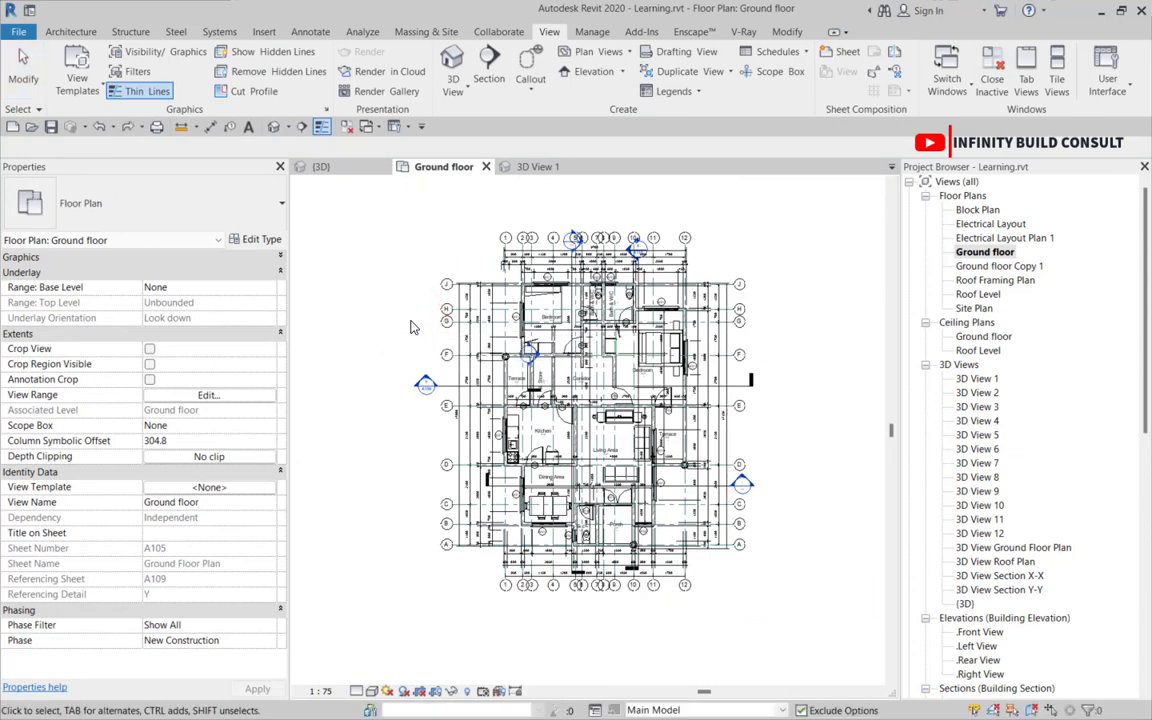
scroll(480, 375, up, 3)
scroll(480, 375, up, 2)
scroll(417, 319, down, 2)
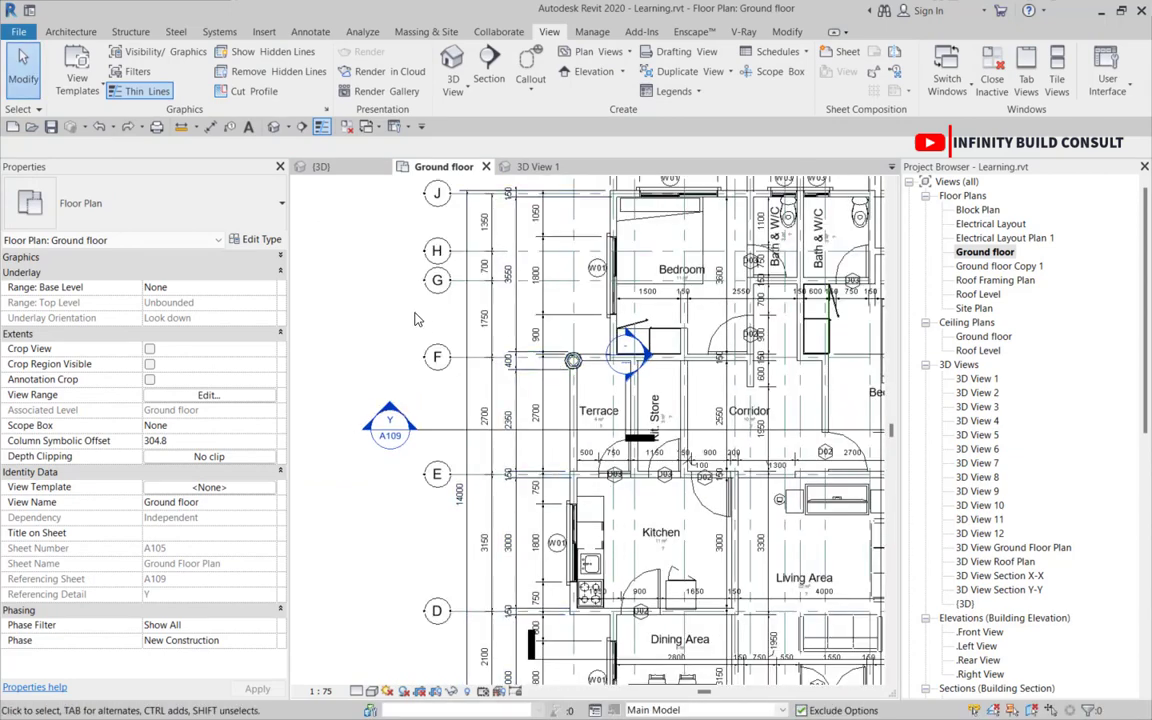
- Expand the Graphics property group of the Ground floor view and review the view's property groups
click(280, 256)
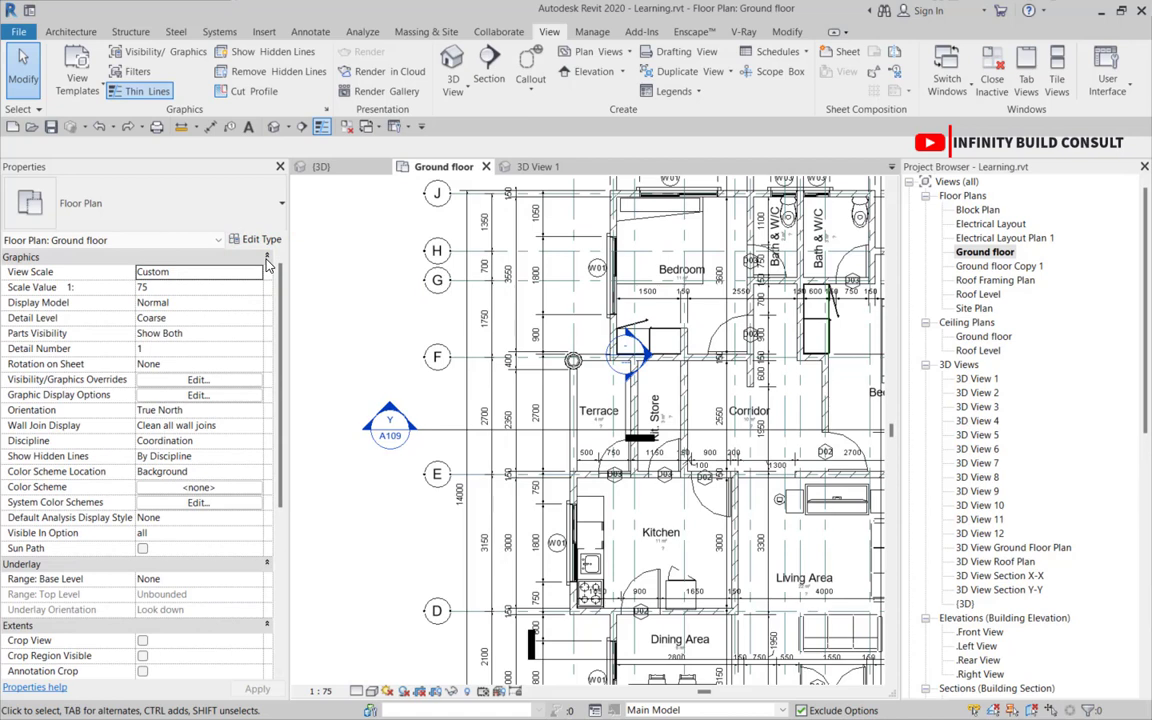
scroll(190, 340, down, 6)
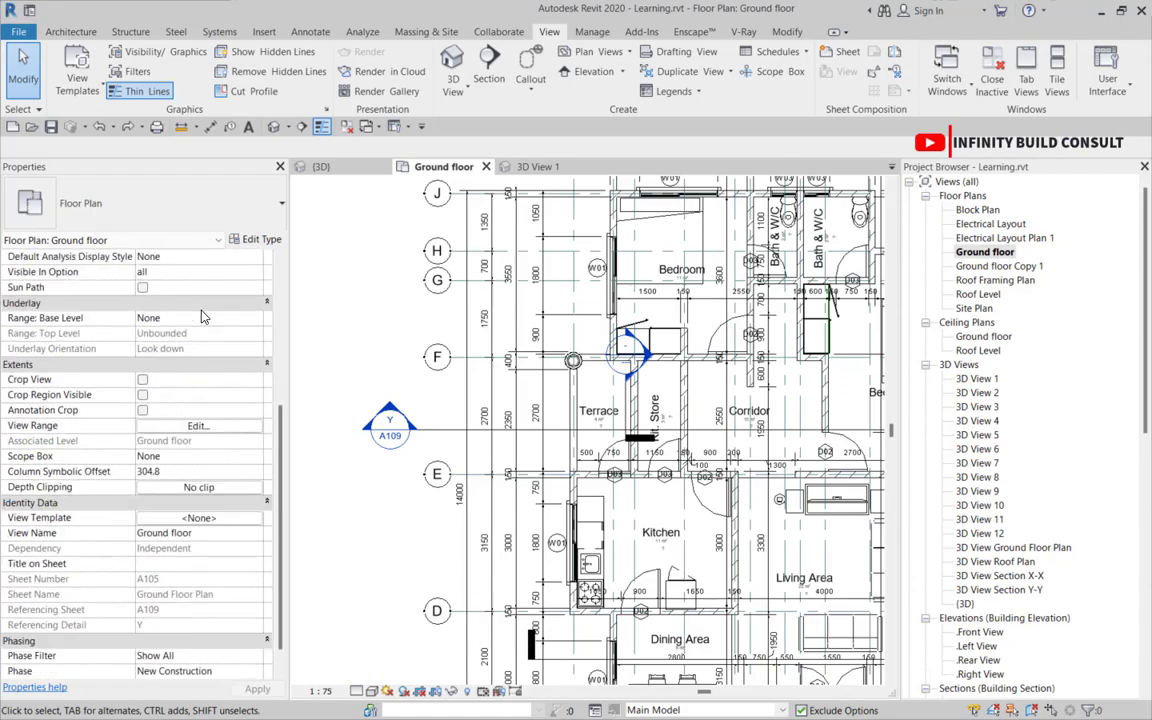
scroll(140, 420, up, 6)
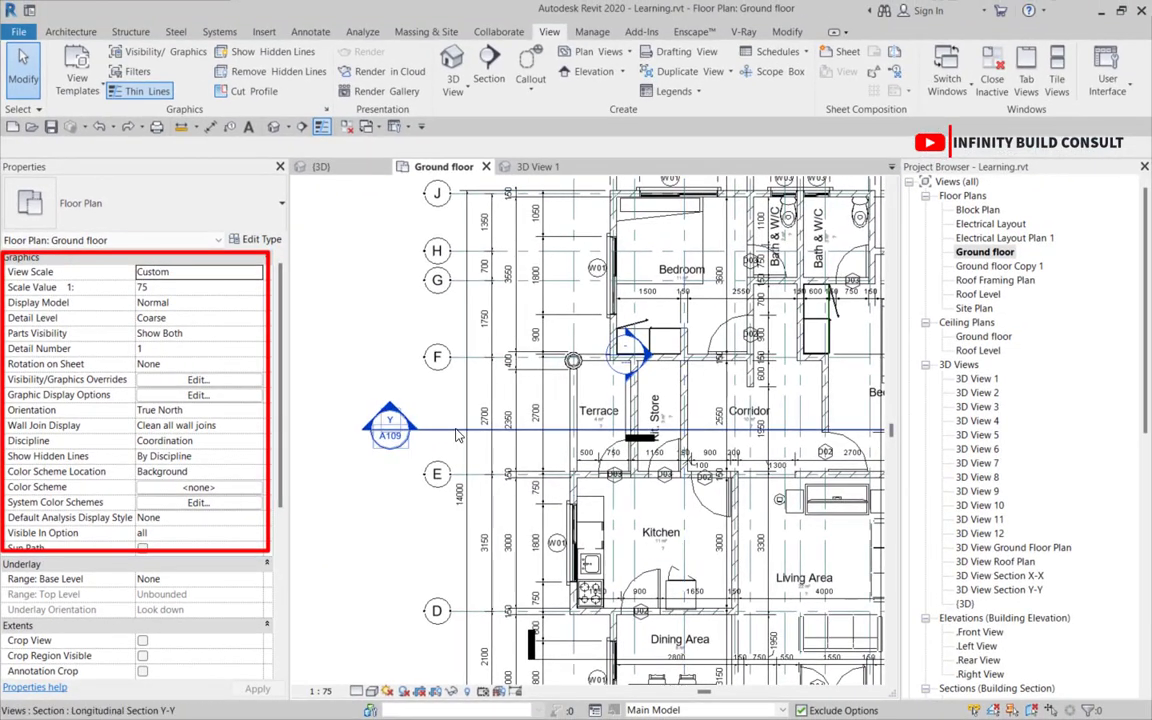
scroll(518, 440, down, 4)
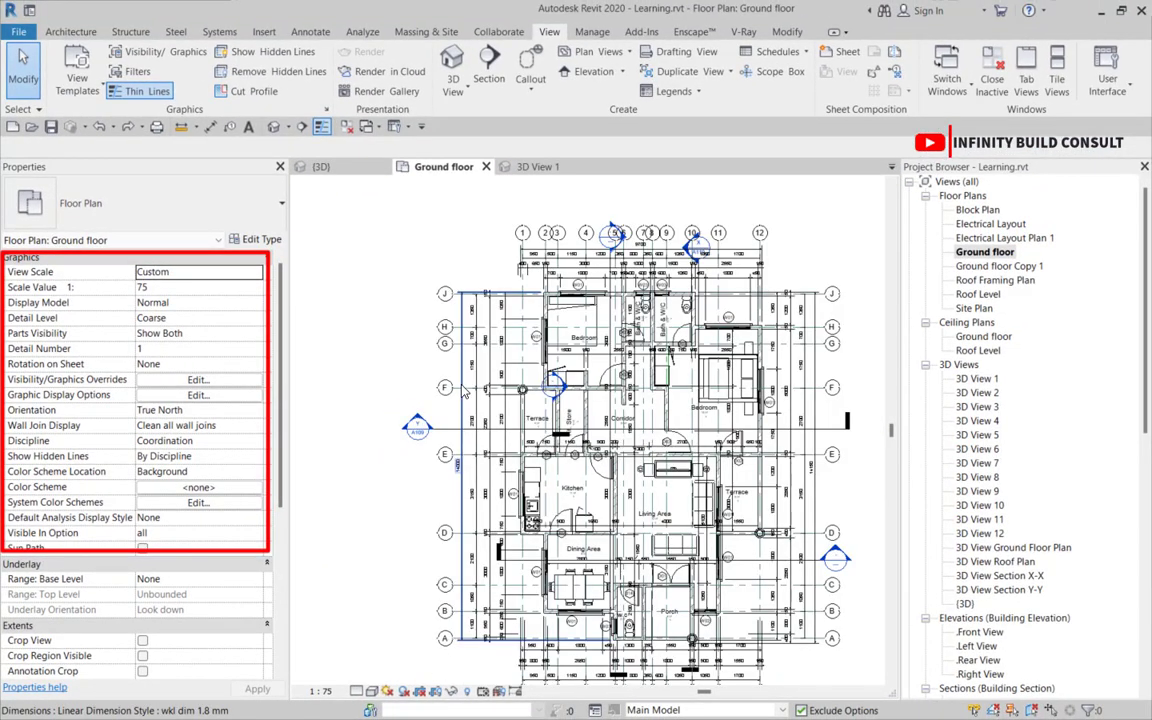
scroll(470, 448, down, 2)
scroll(478, 450, up, 2)
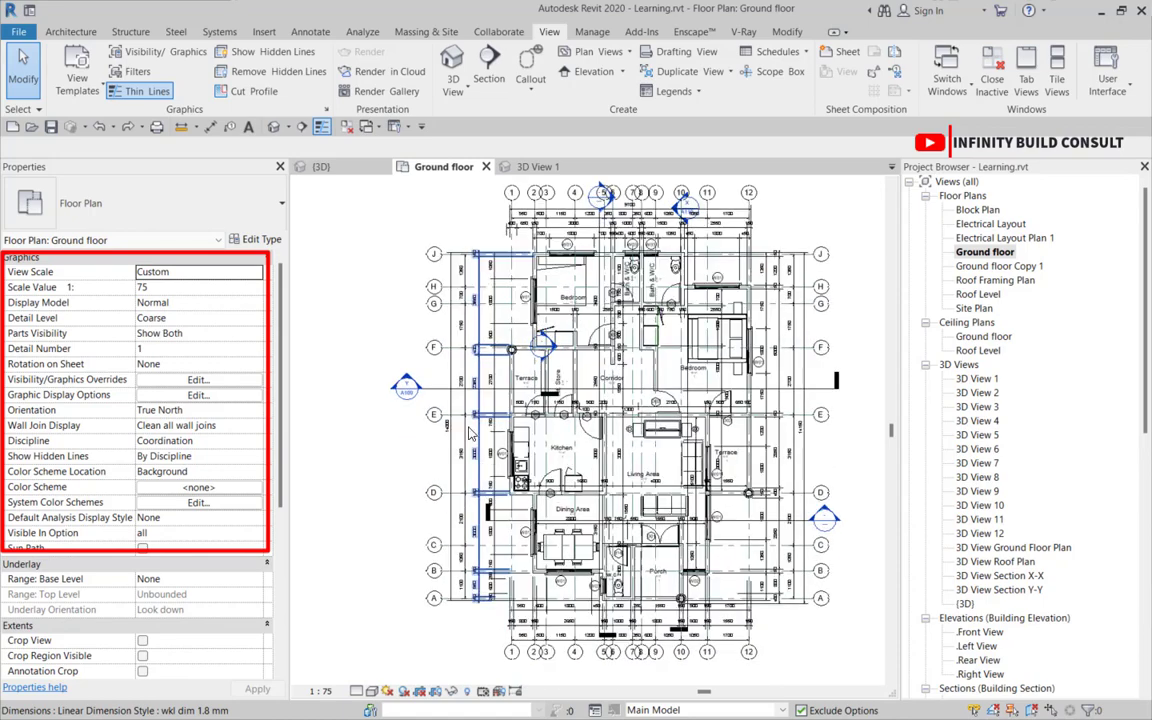
scroll(467, 413, down, 2)
scroll(422, 350, up, 3)
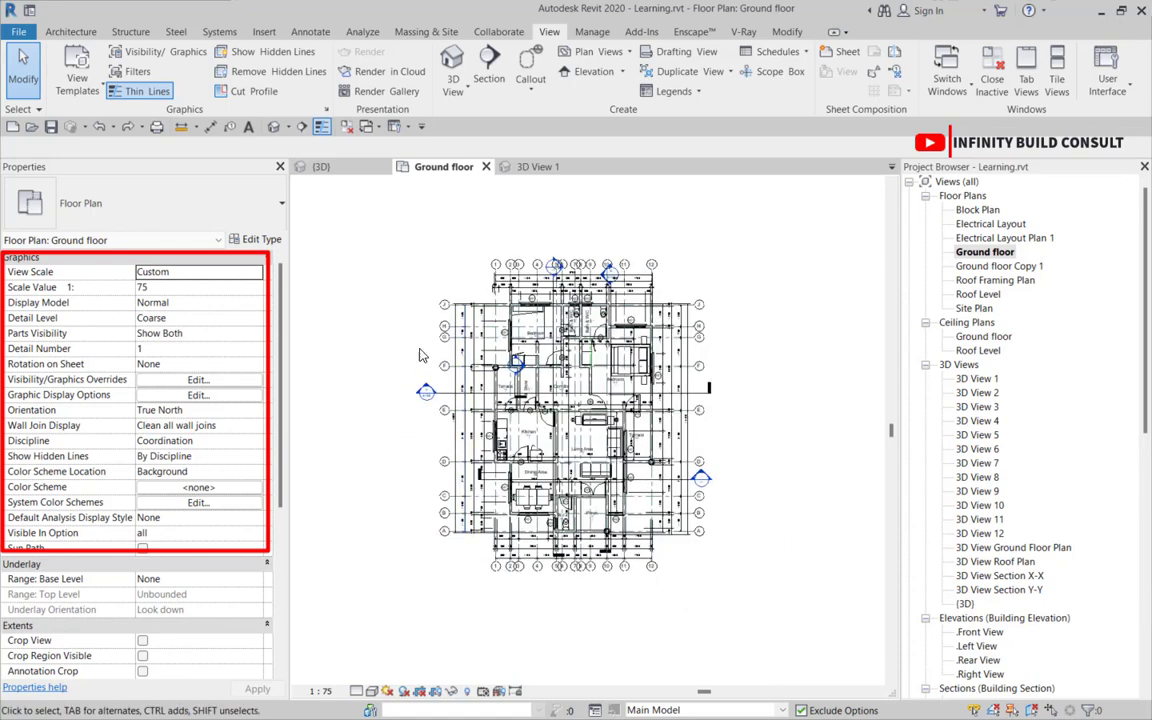
scroll(420, 354, down, 3)
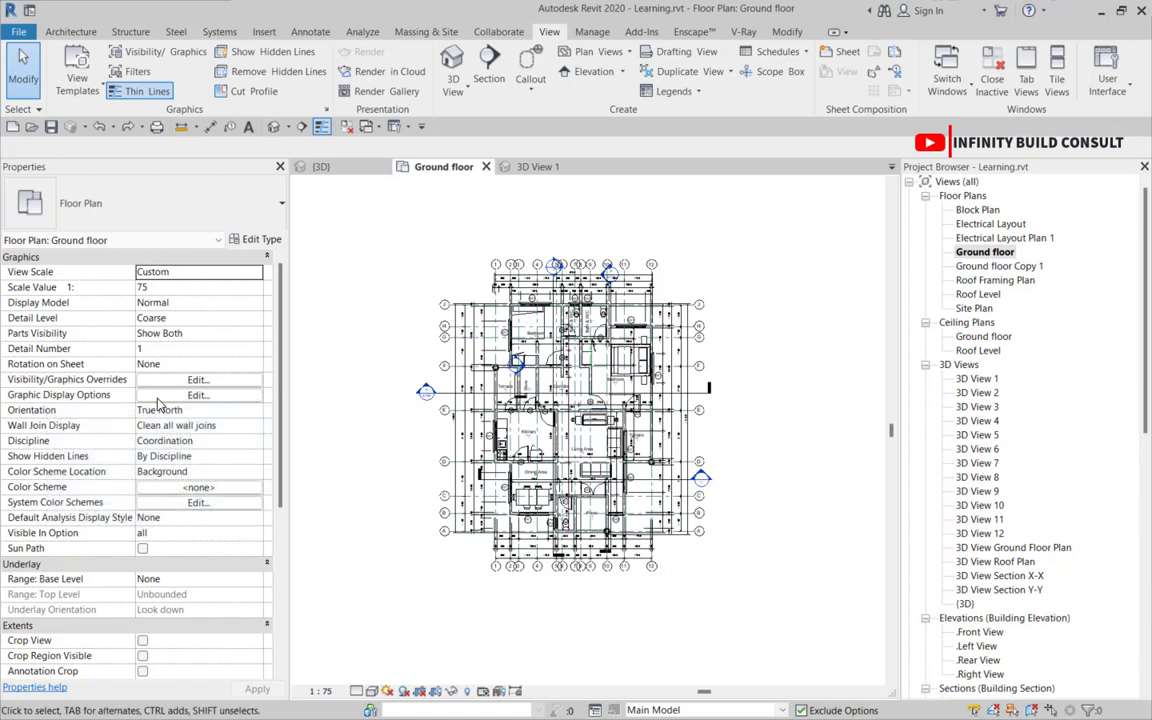
- Try the Realistic style in the Ground floor view's Graphic Display Options, review the Shadows and Lighting settings, and discard the changes
click(197, 395)
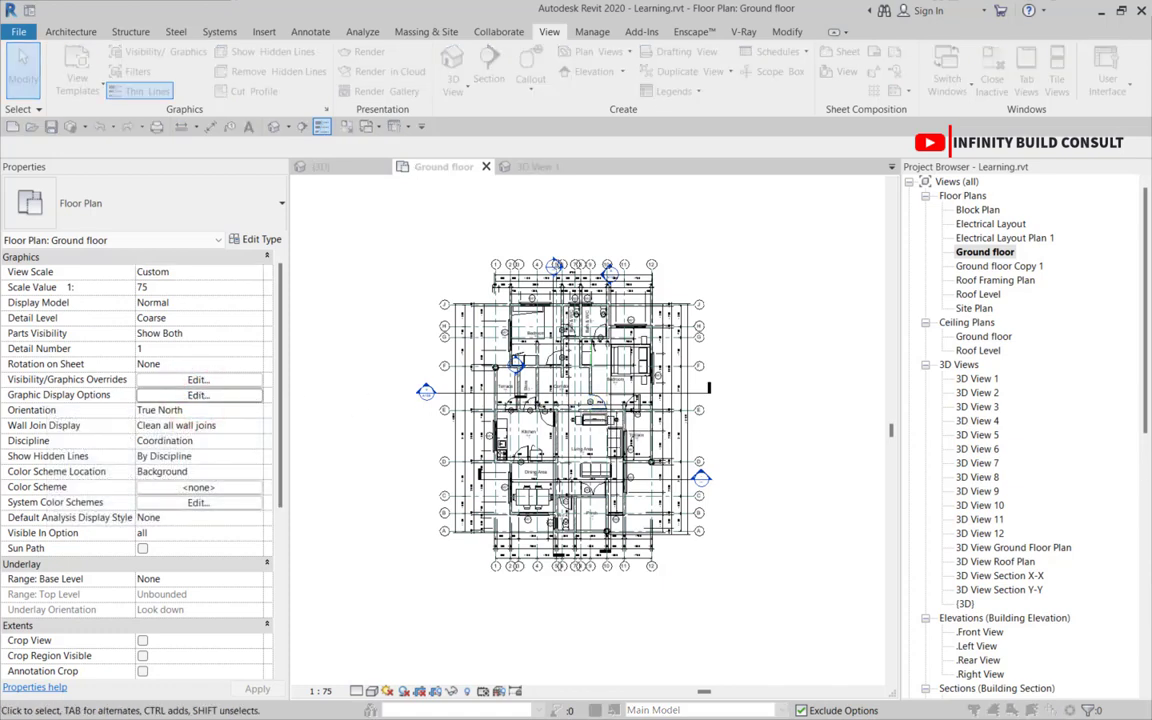
drag(686, 151, 548, 221)
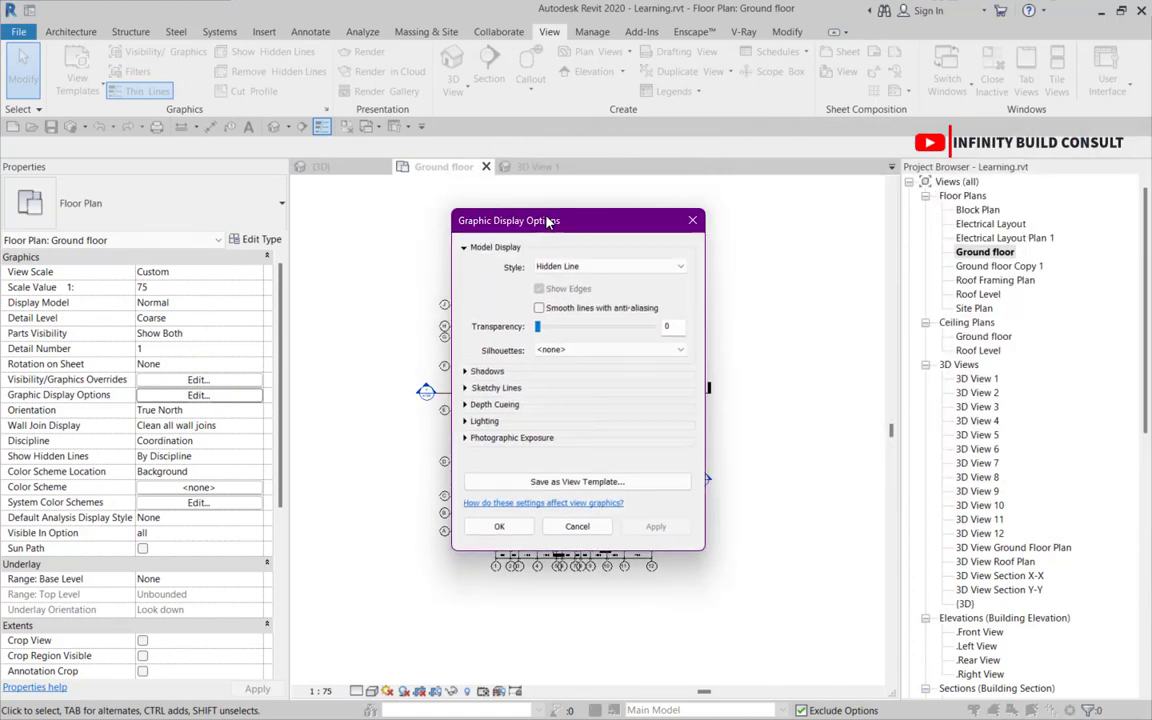
click(563, 267)
click(552, 320)
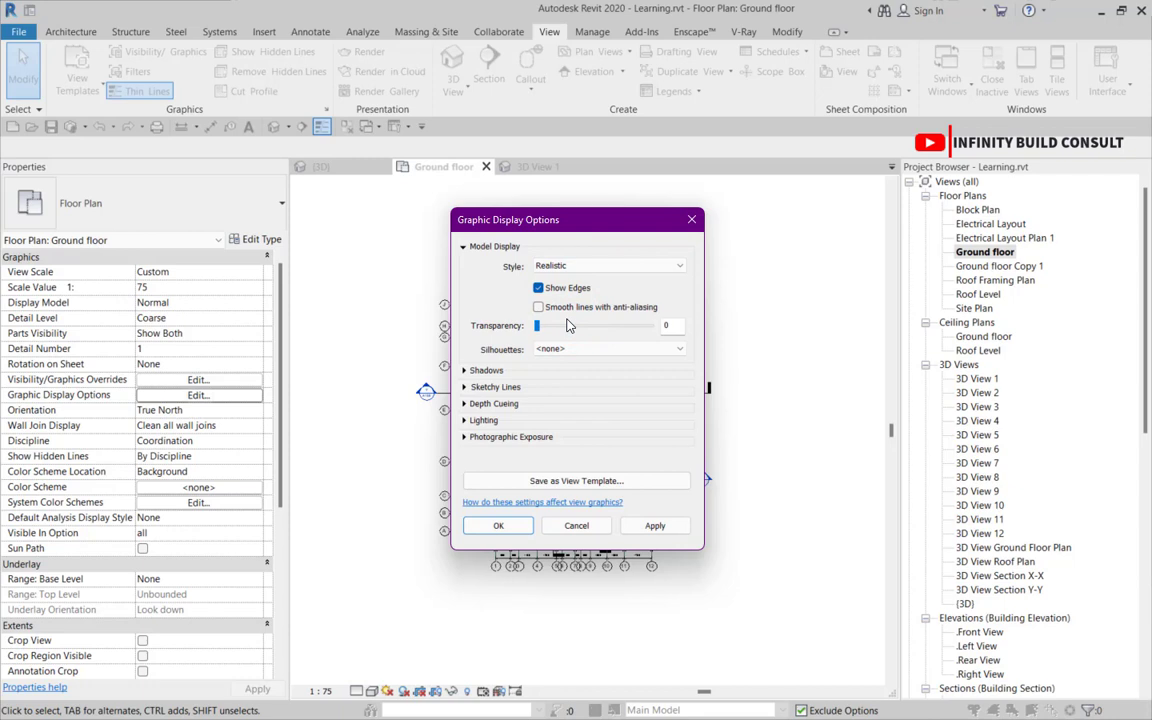
click(465, 371)
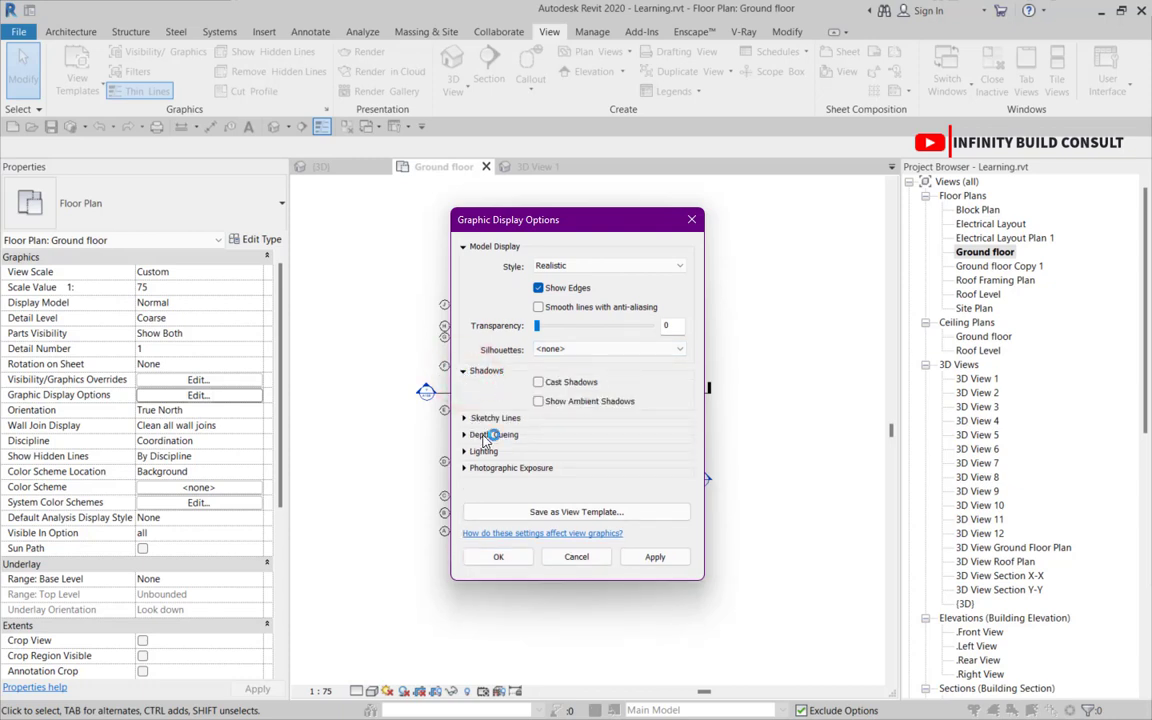
click(465, 451)
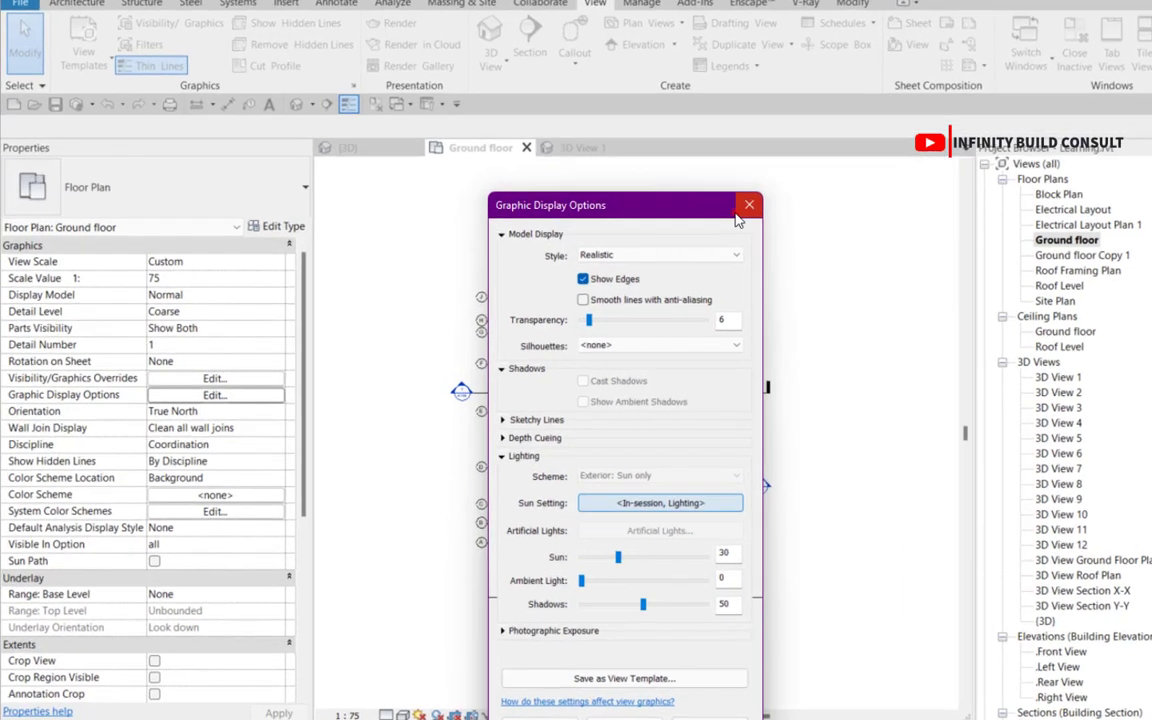
click(691, 219)
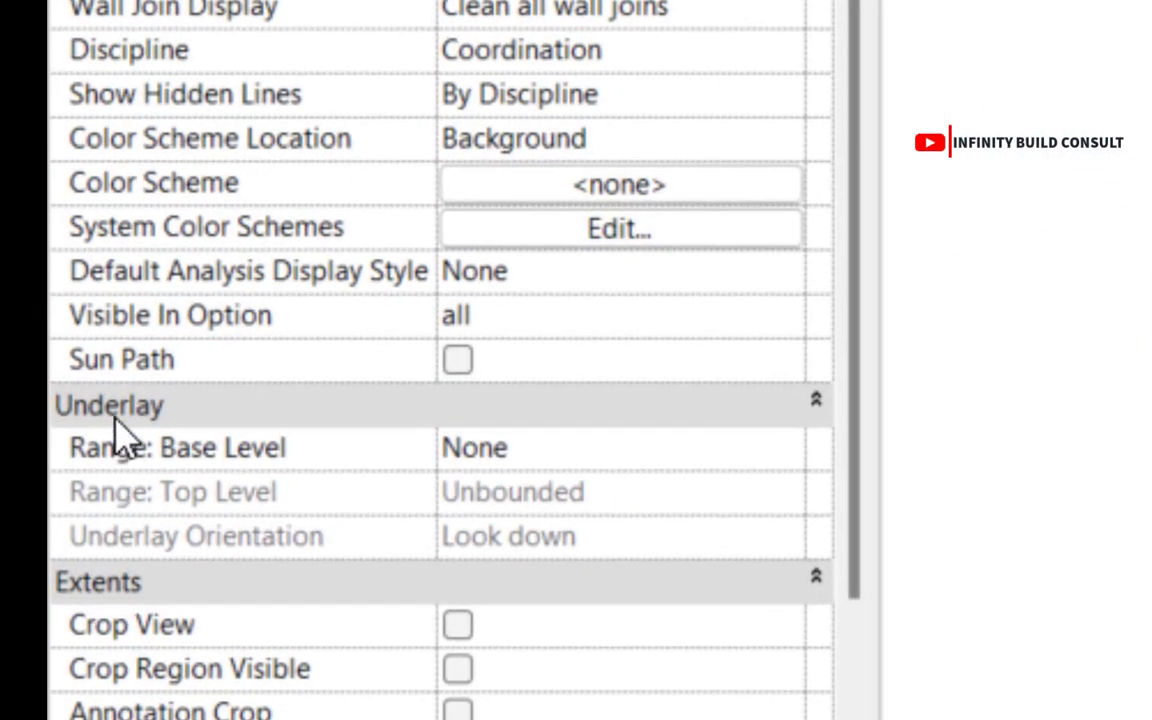
- Examine the Underlay property group of the Ground floor view together with the floor plan drawing
mouse_move(211, 461)
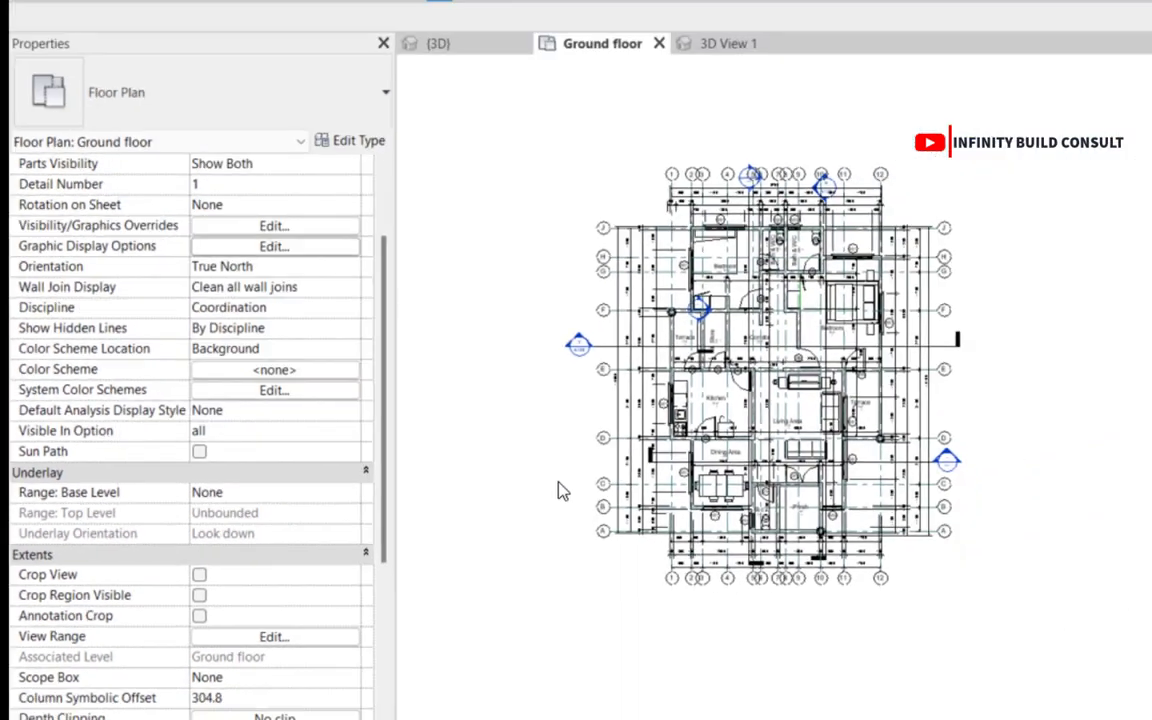
scroll(439, 459, up, 5)
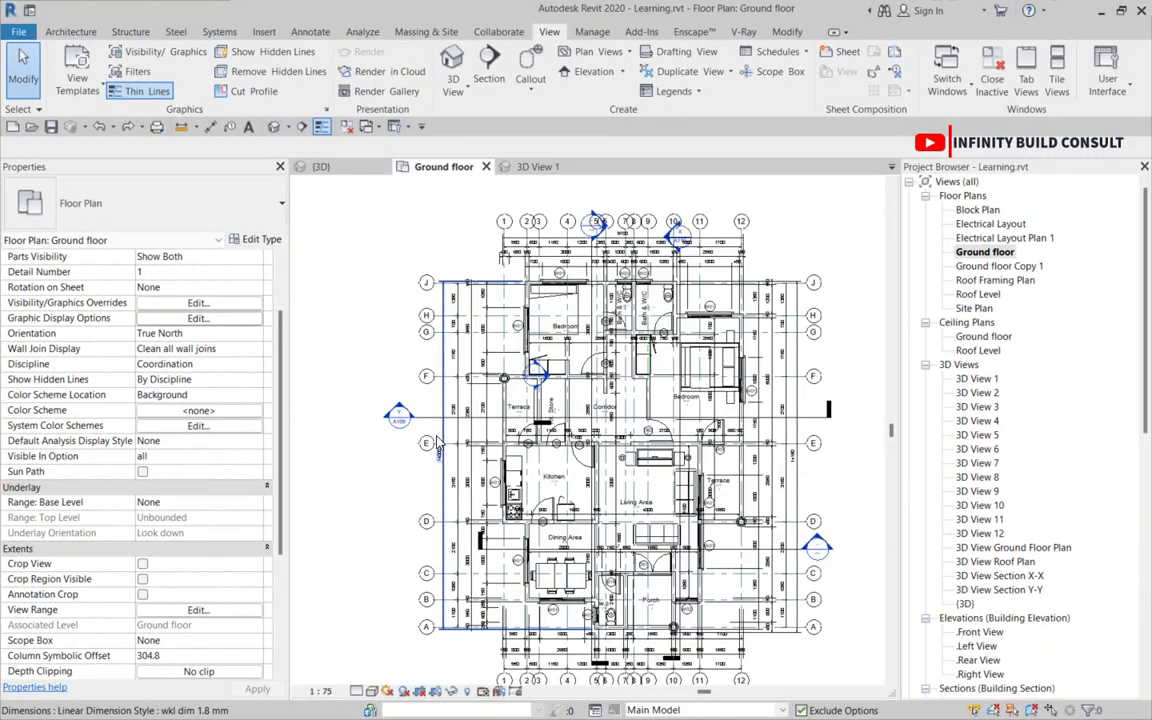
scroll(490, 395, down, 3)
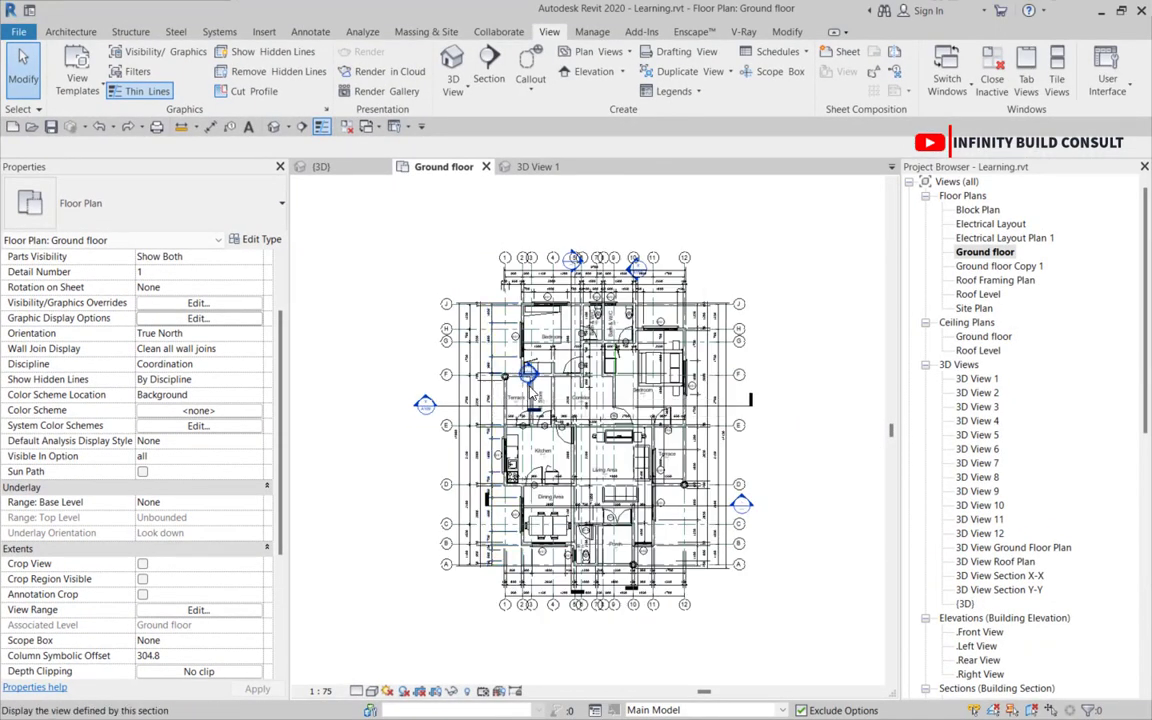
scroll(527, 378, up, 4)
scroll(505, 369, down, 4)
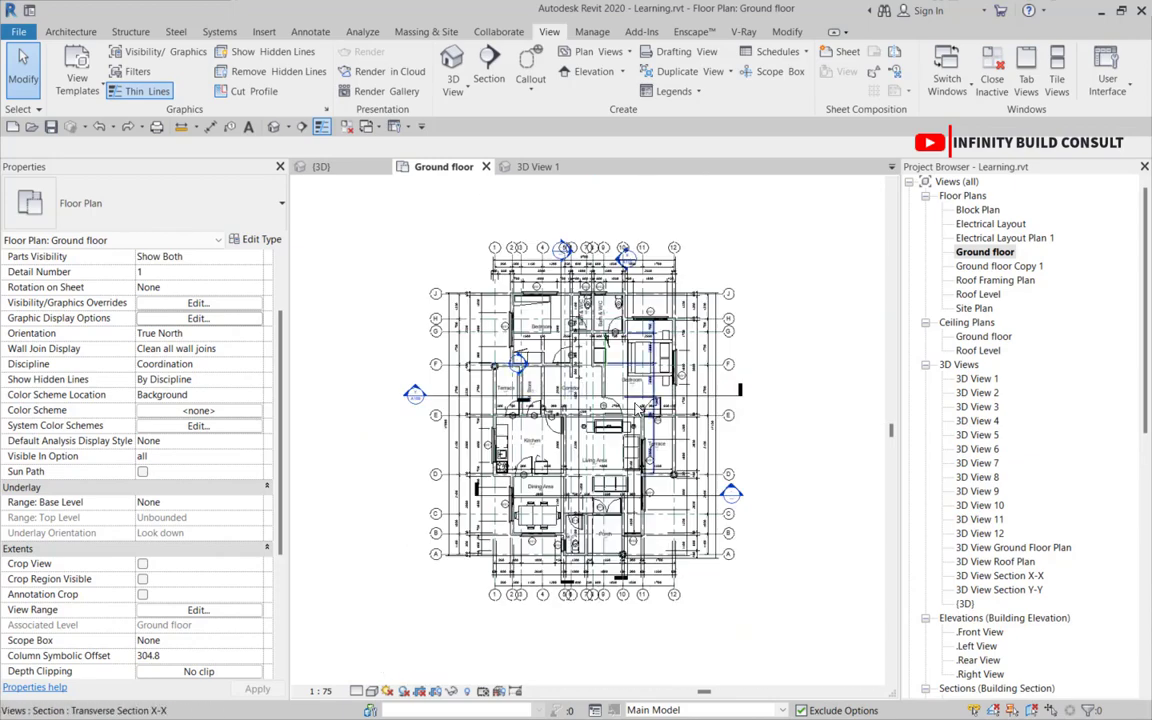
scroll(640, 402, up, 3)
scroll(660, 372, down, 3)
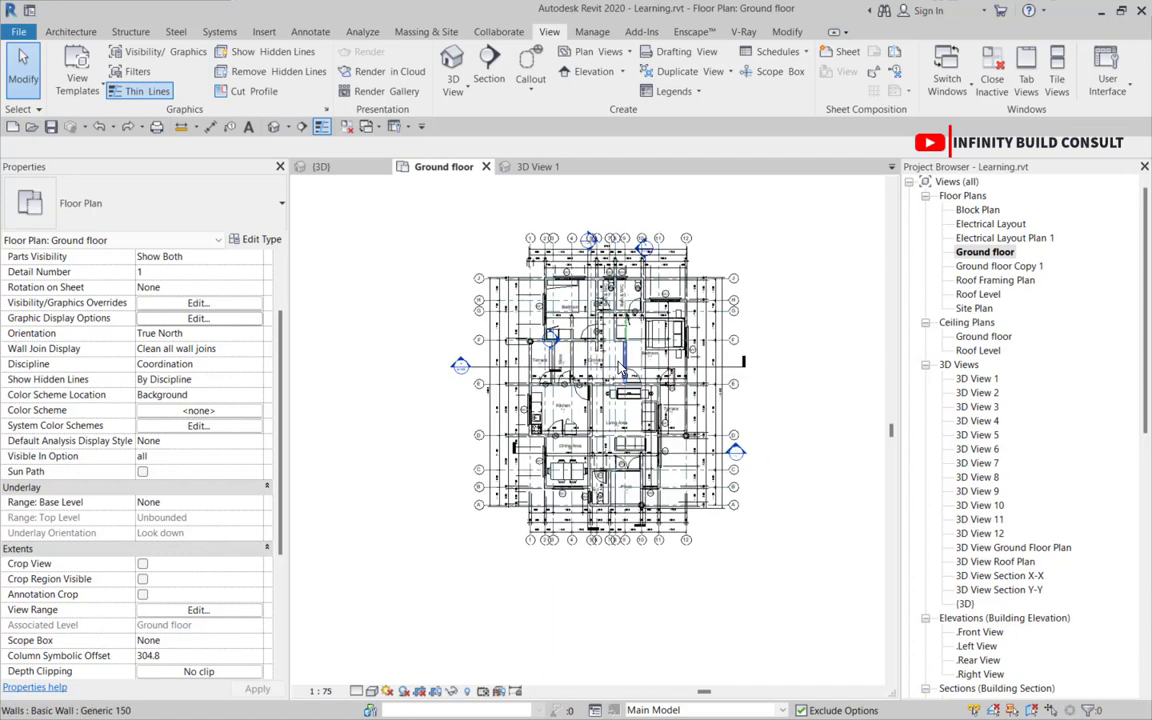
scroll(620, 366, up, 1)
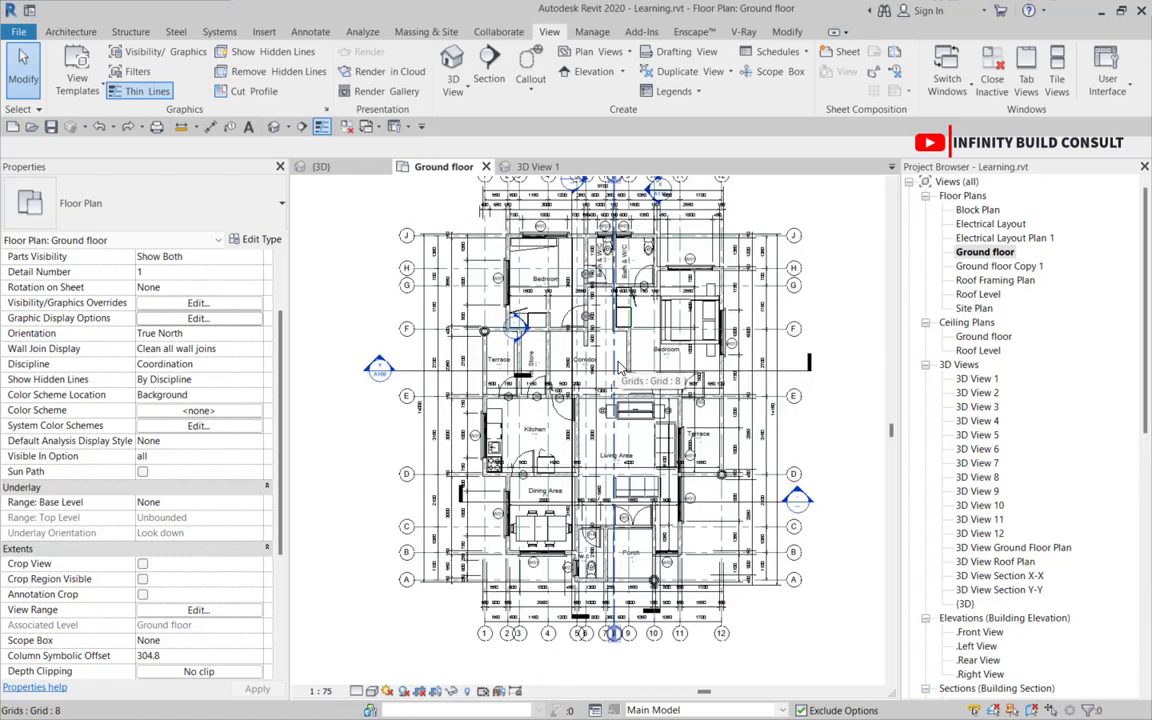
scroll(620, 366, down, 2)
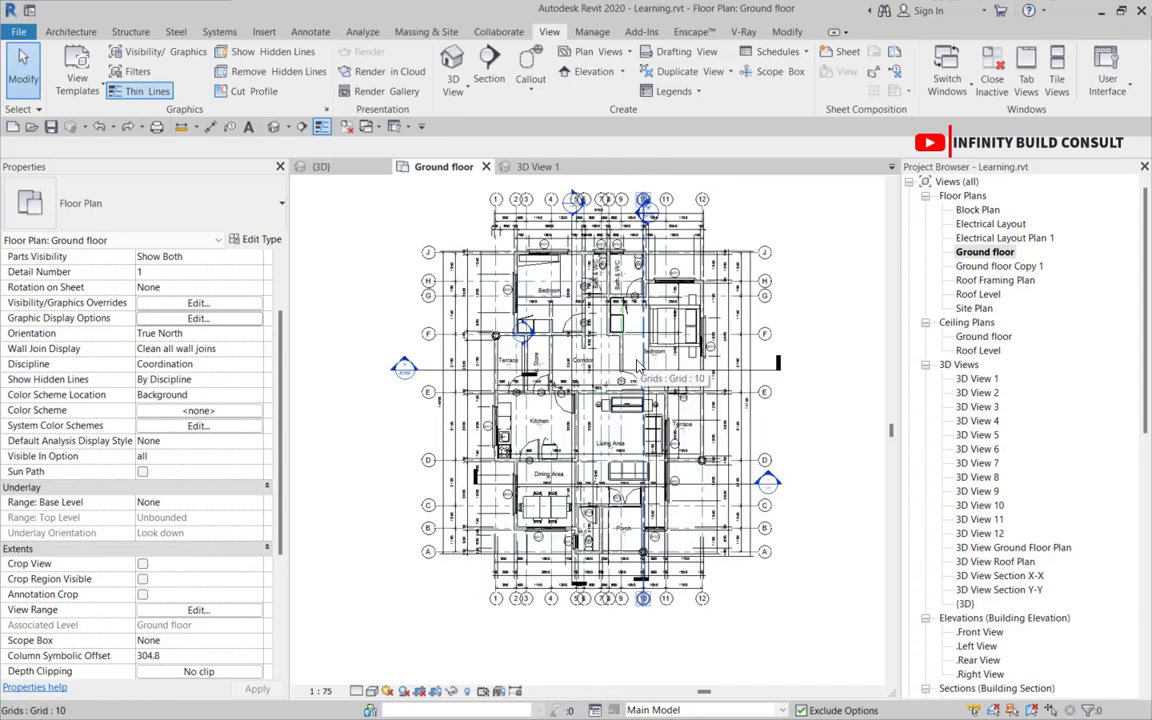
scroll(637, 366, down, 2)
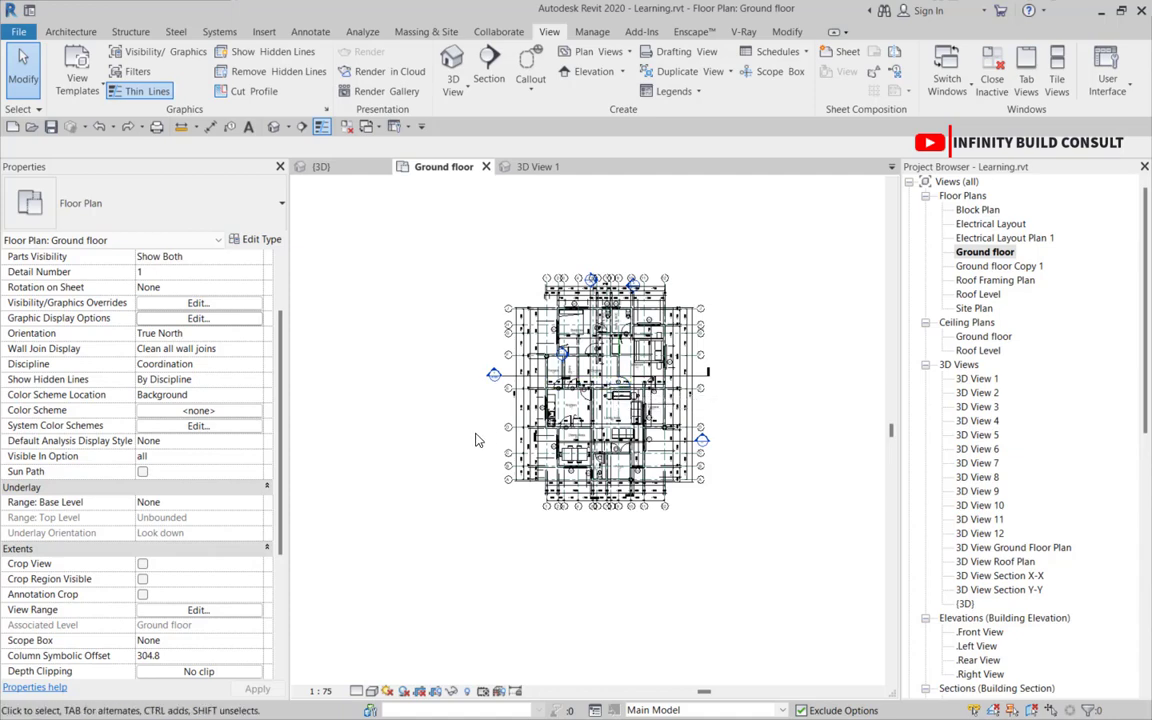
scroll(516, 425, down, 1)
scroll(558, 420, up, 1)
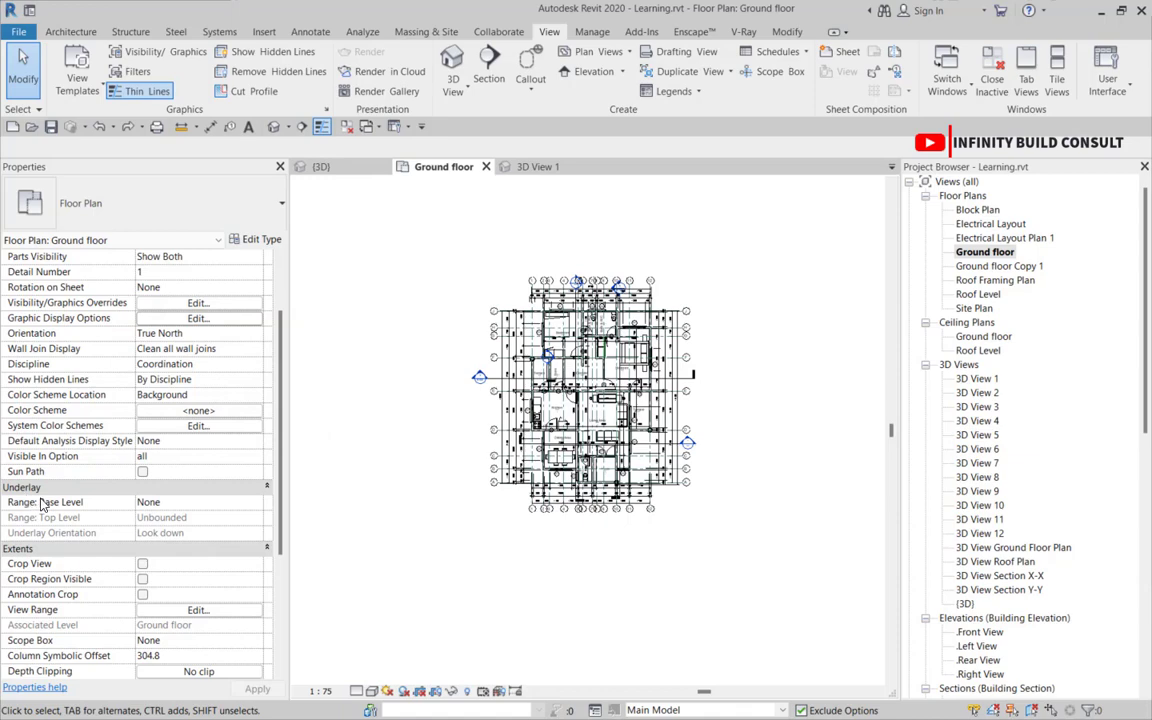
- Review the Extents property group of the Ground floor view and inspect its View Range settings without changing them
scroll(41, 503, down, 3)
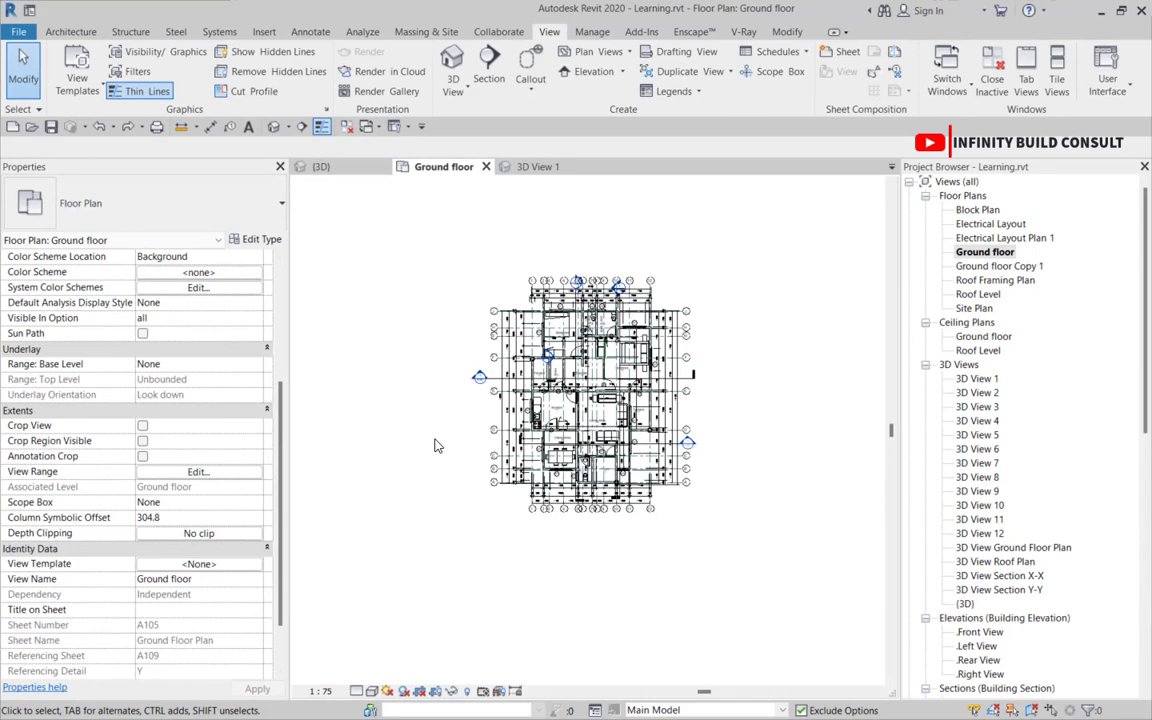
scroll(435, 445, down, 1)
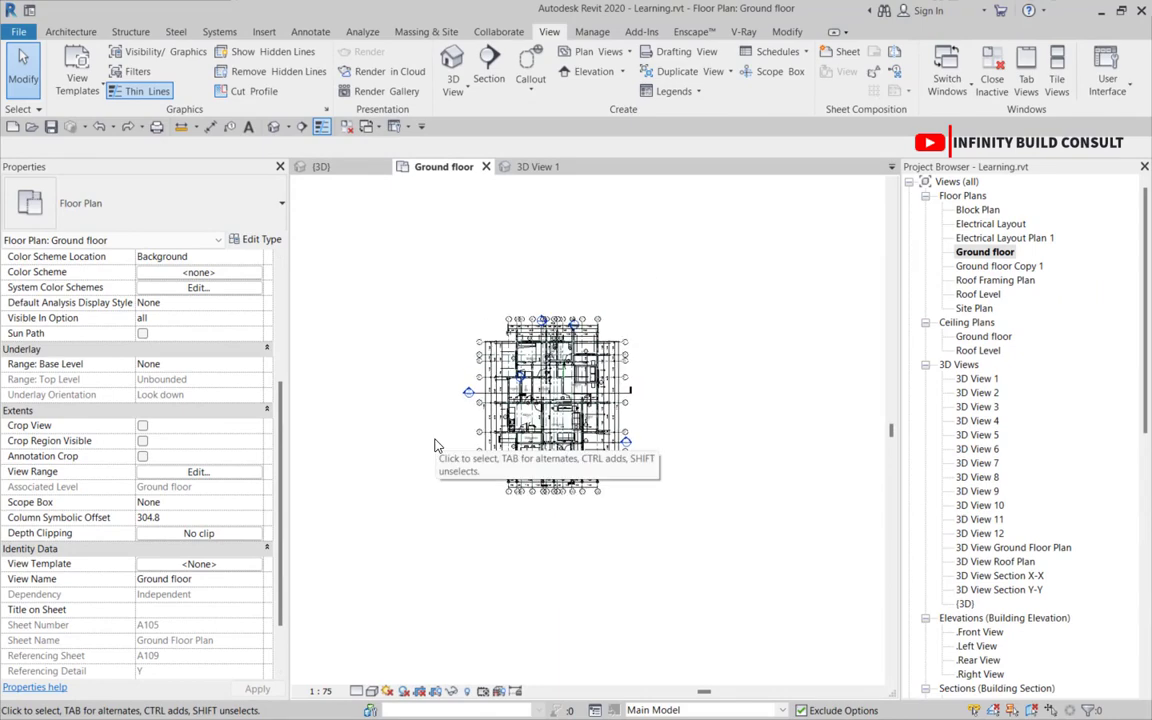
scroll(464, 456, up, 1)
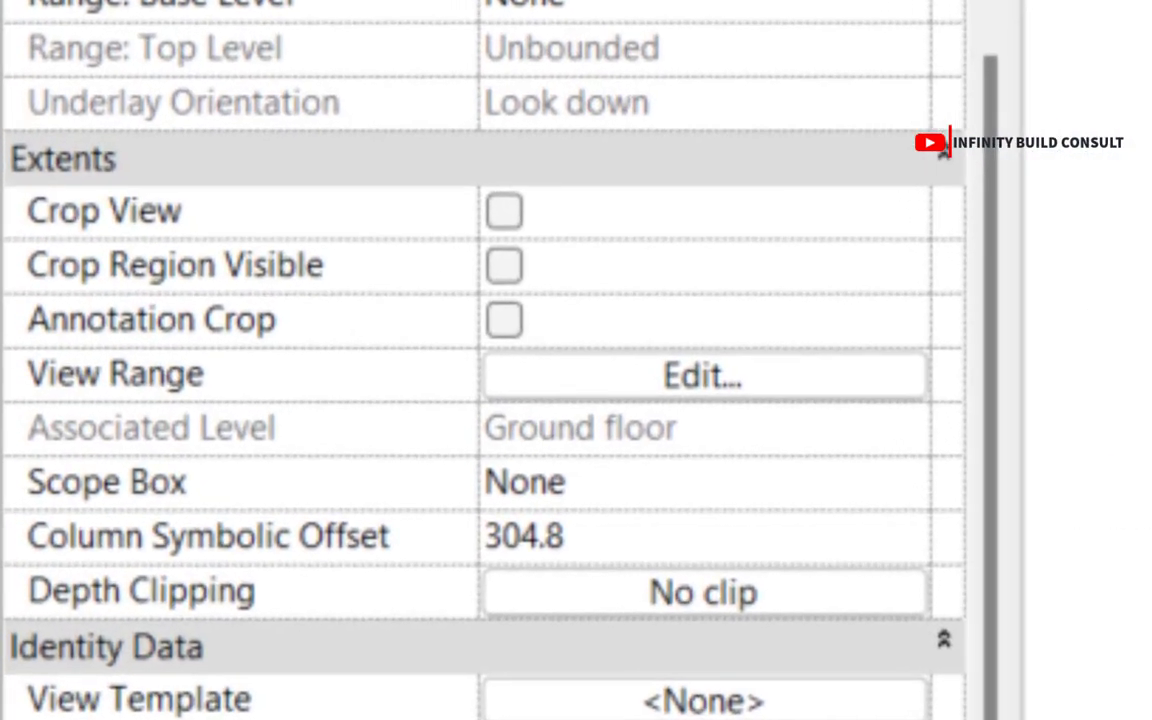
mouse_move(116, 398)
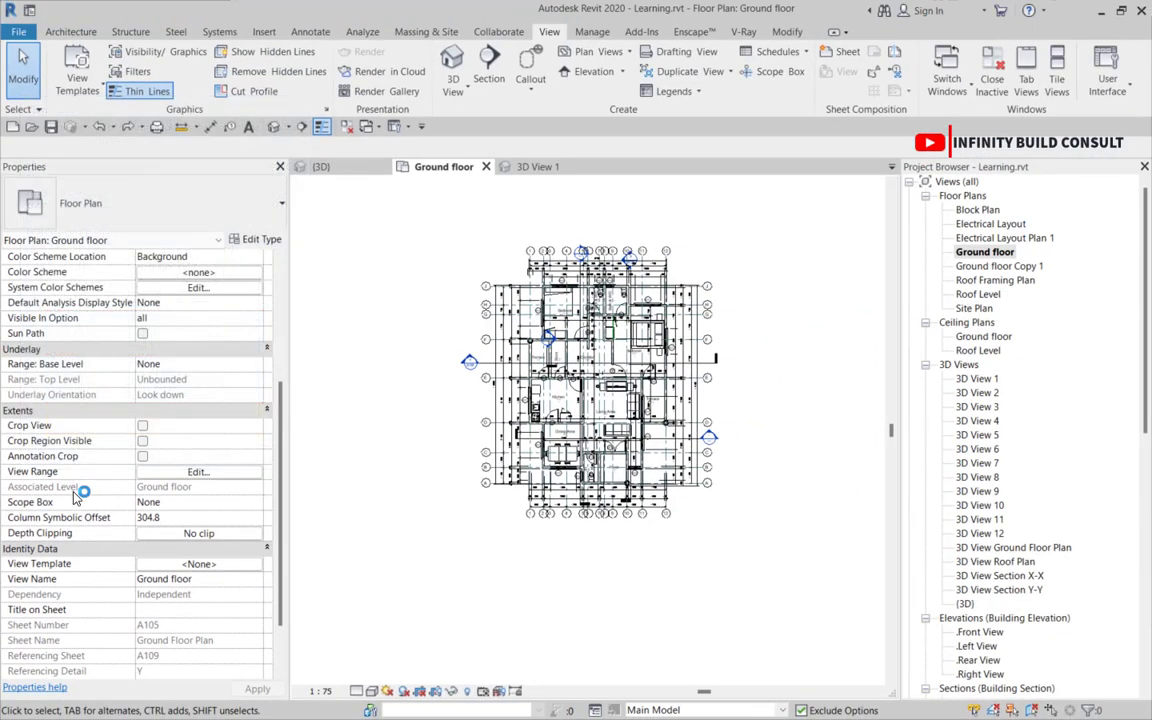
scroll(82, 485, down, 1)
mouse_move(77, 497)
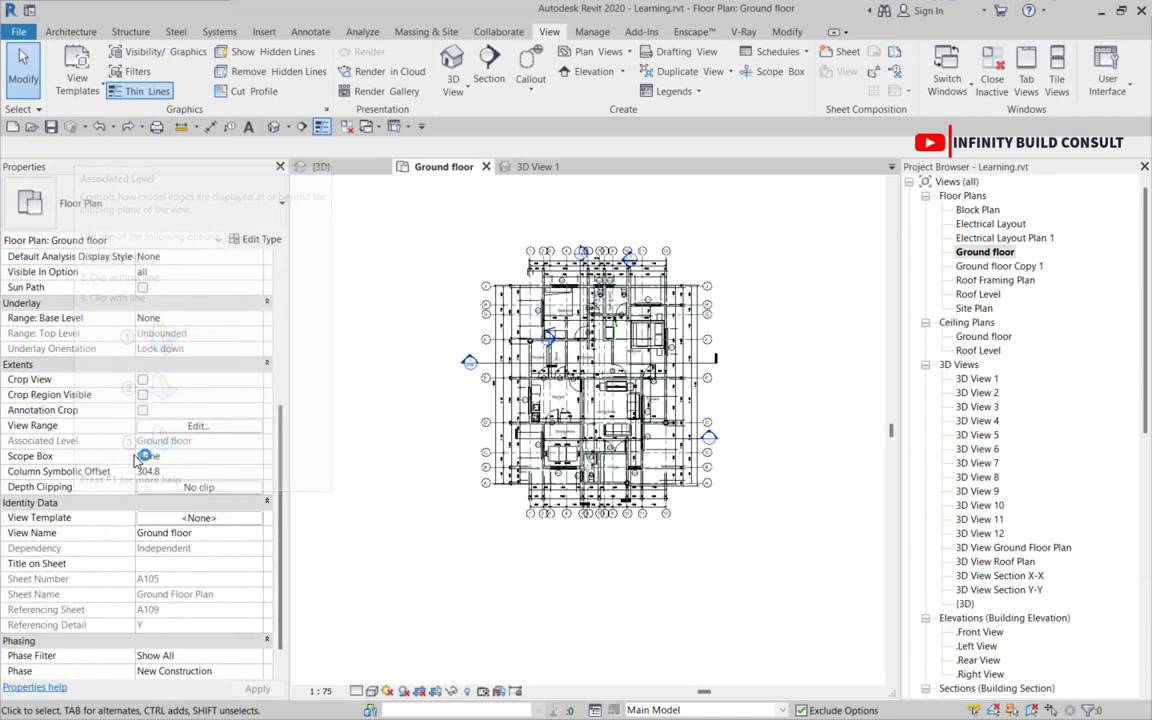
click(196, 428)
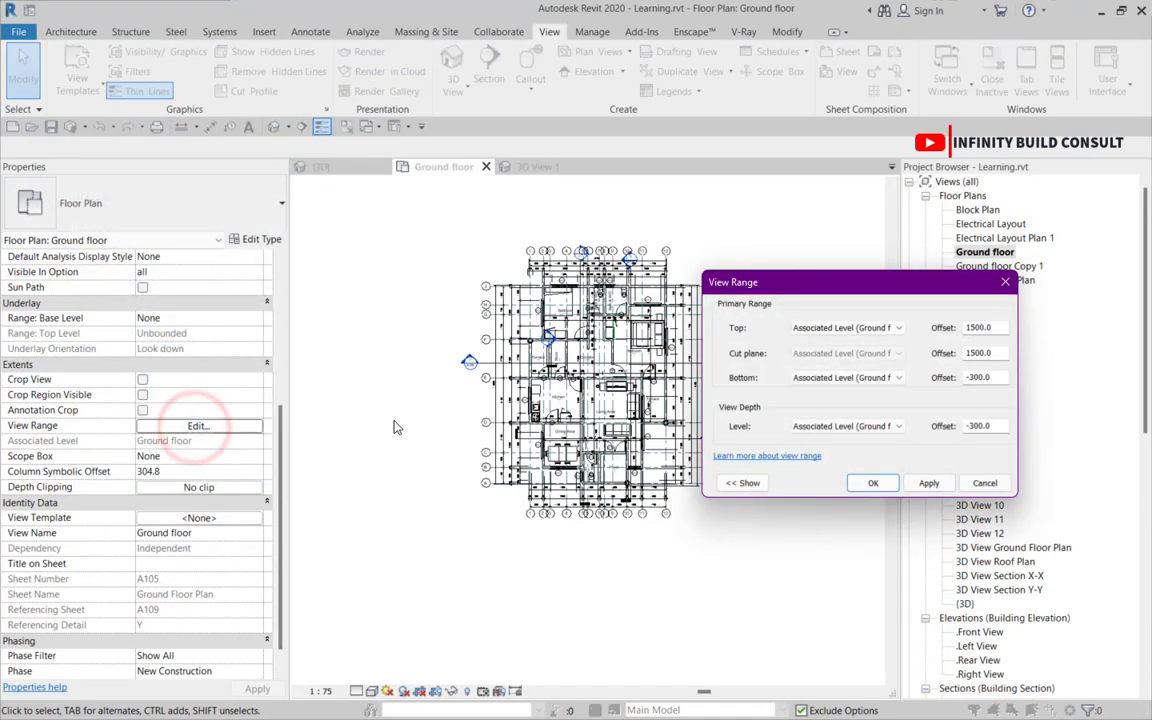
click(978, 484)
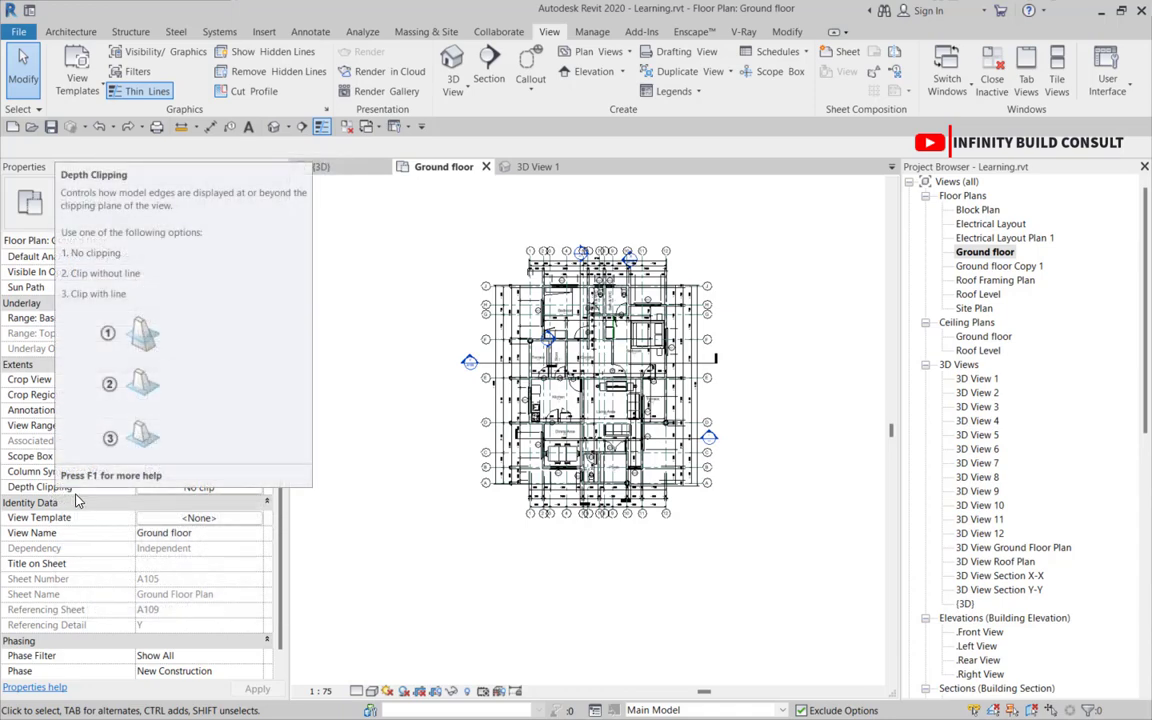
- Read the Depth Clipping description and review the Identity Data and Phasing property groups of the Ground floor view
scroll(80, 499, down, 1)
scroll(82, 440, up, 3)
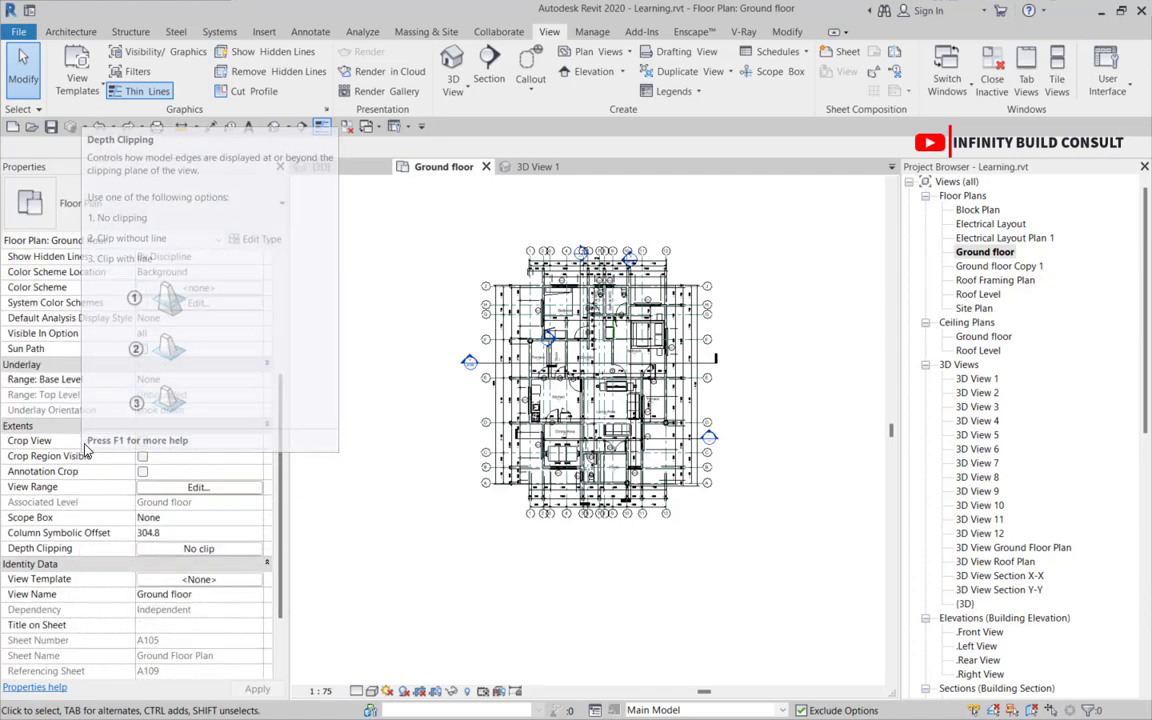
scroll(102, 456, down, 3)
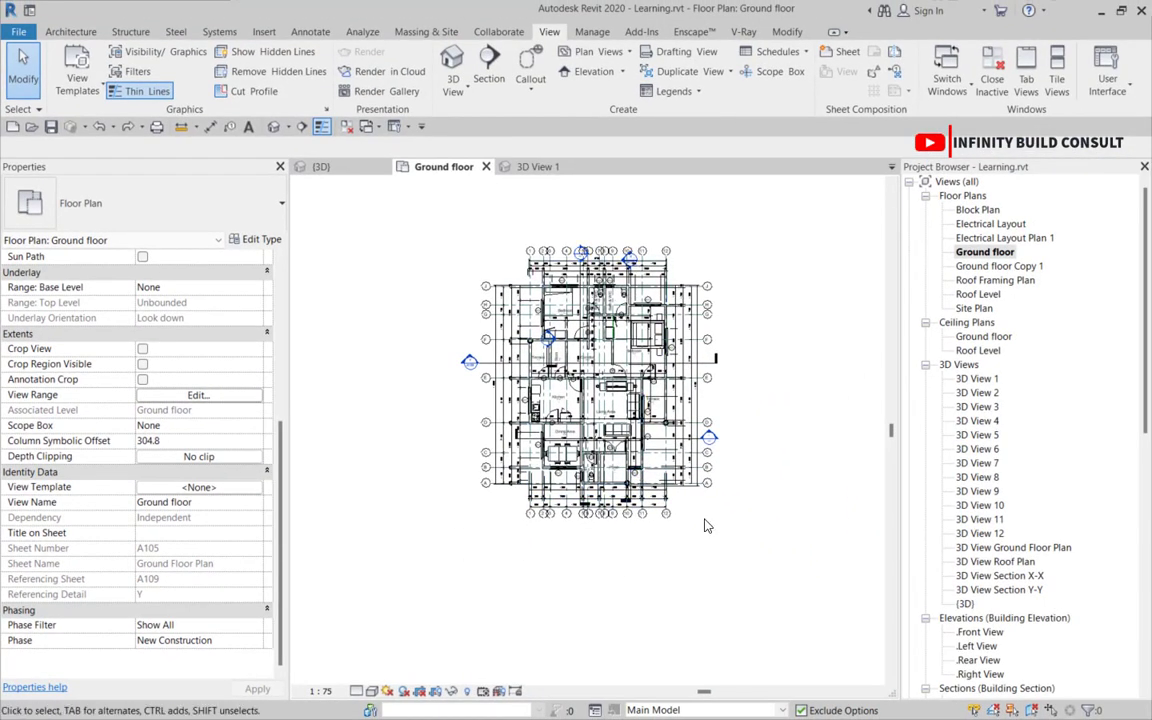
scroll(631, 558, up, 3)
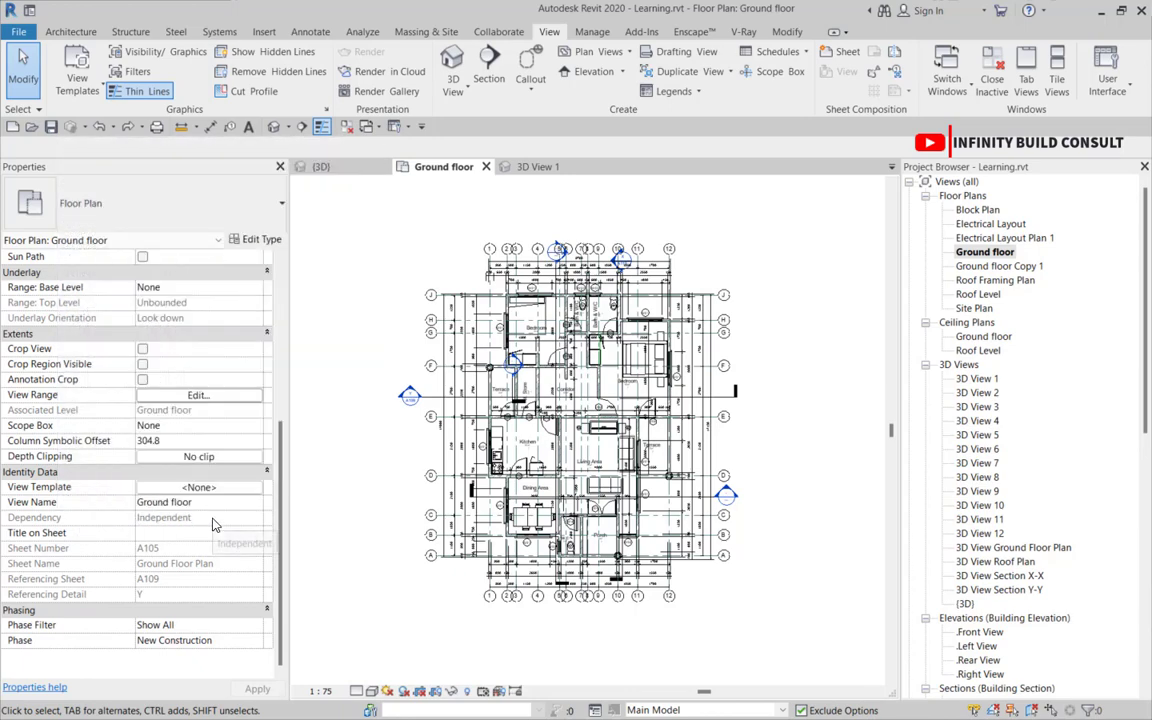
scroll(531, 397, down, 2)
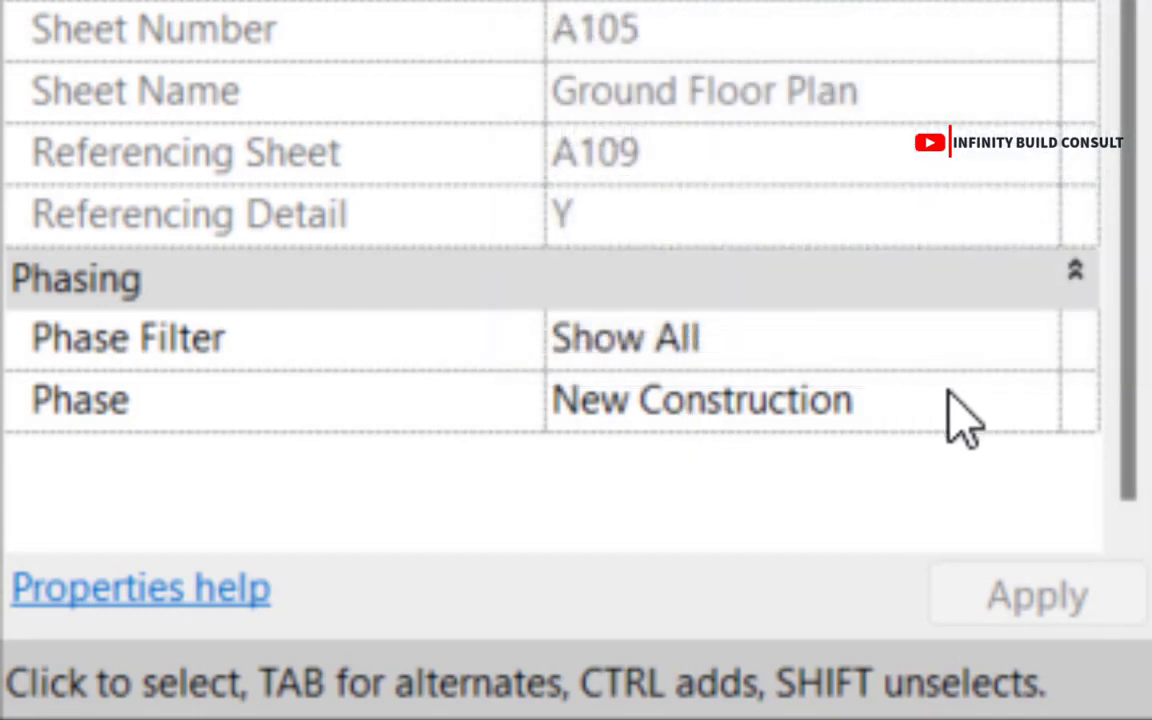
- Look through the available Phase and Phase Filter options of the Ground floor view, keeping the current choices
click(1032, 408)
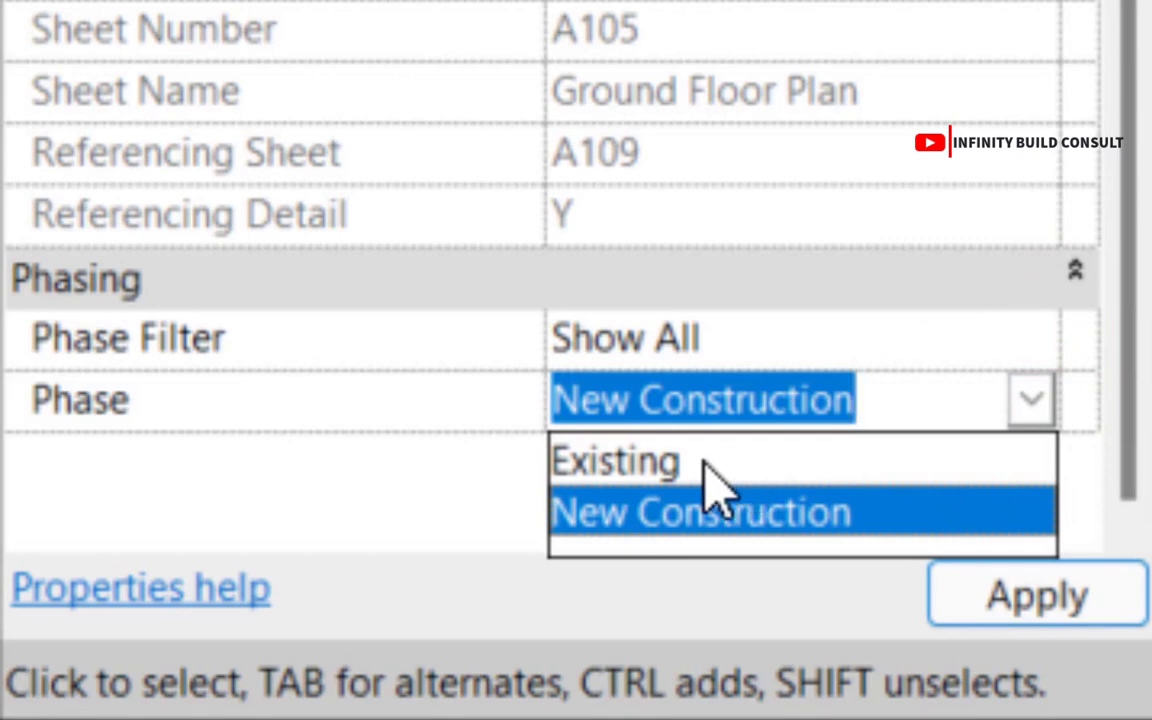
click(268, 335)
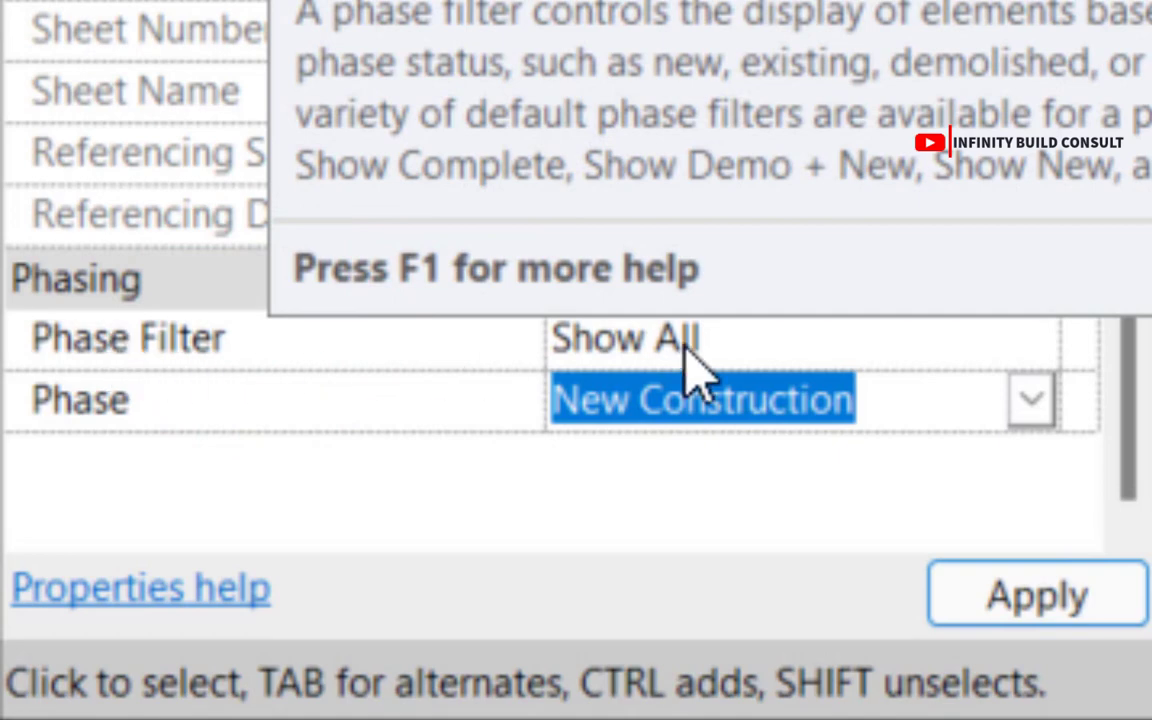
click(888, 338)
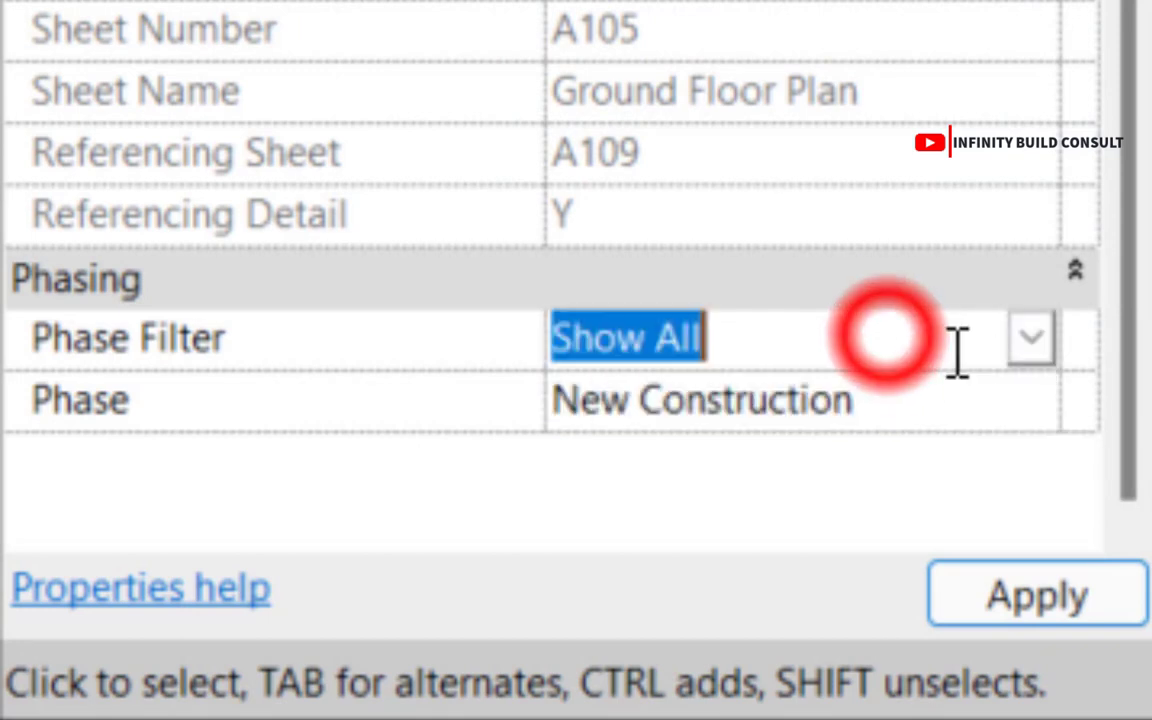
click(1030, 345)
scroll(771, 540, down, 2)
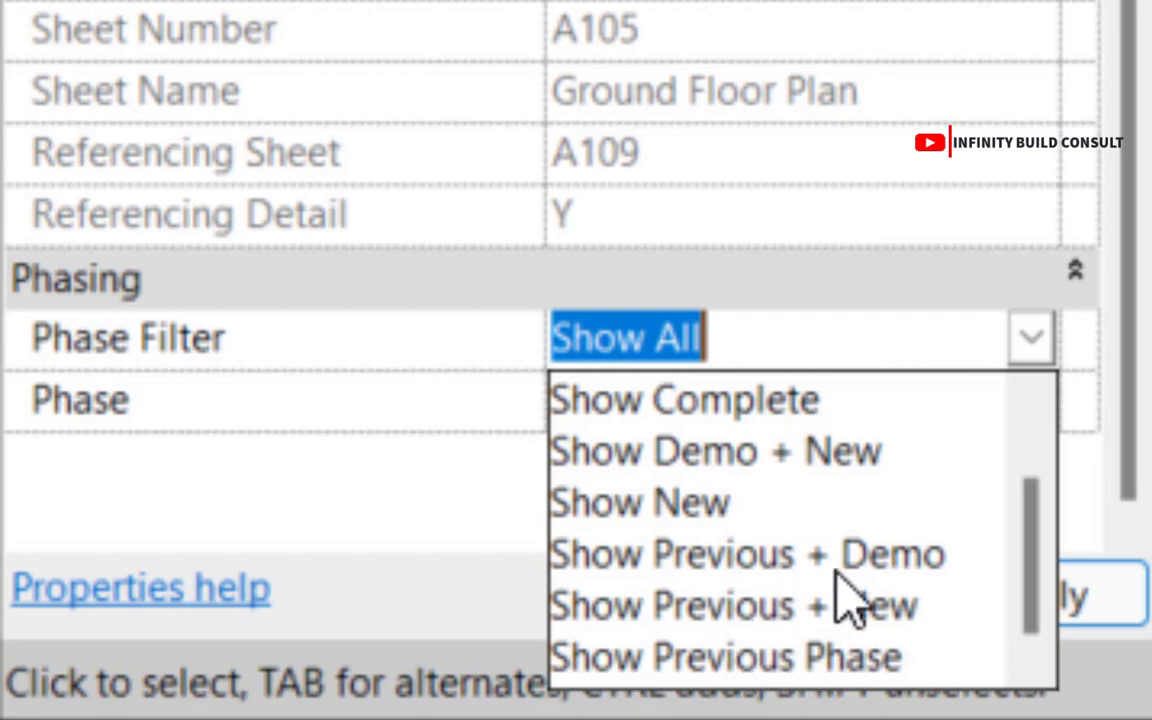
click(795, 283)
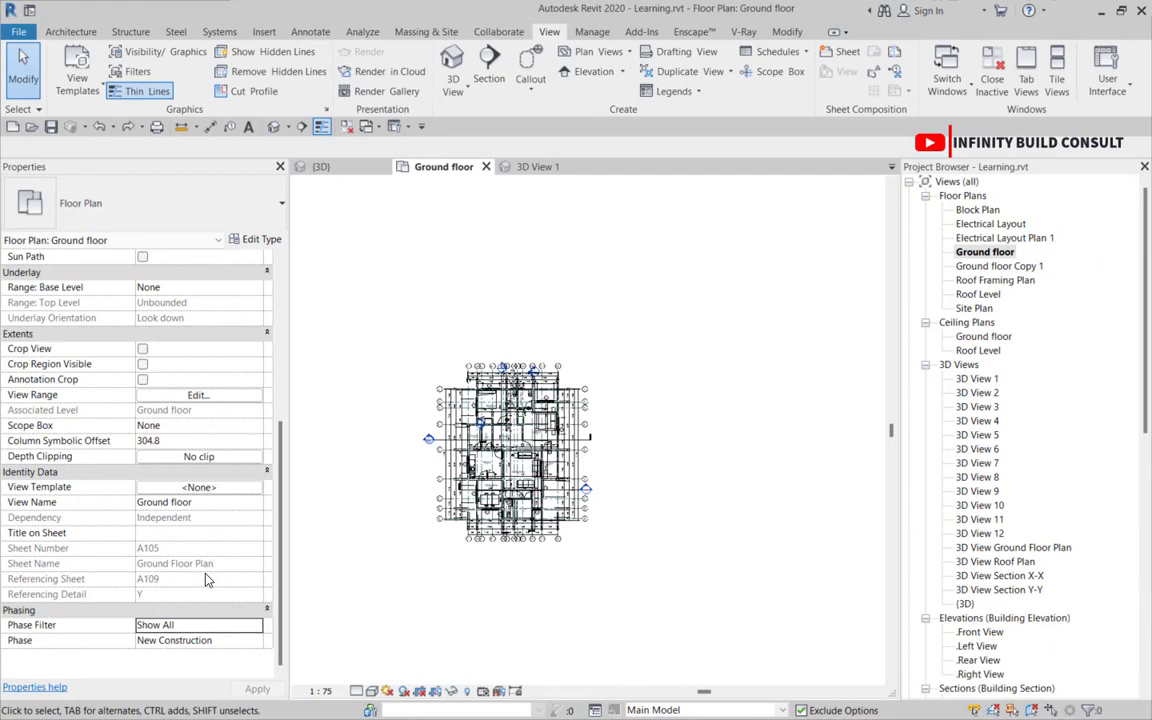
- Return to the Graphics property group and open the Type Properties of the Floor Plan view type
scroll(184, 516, up, 5)
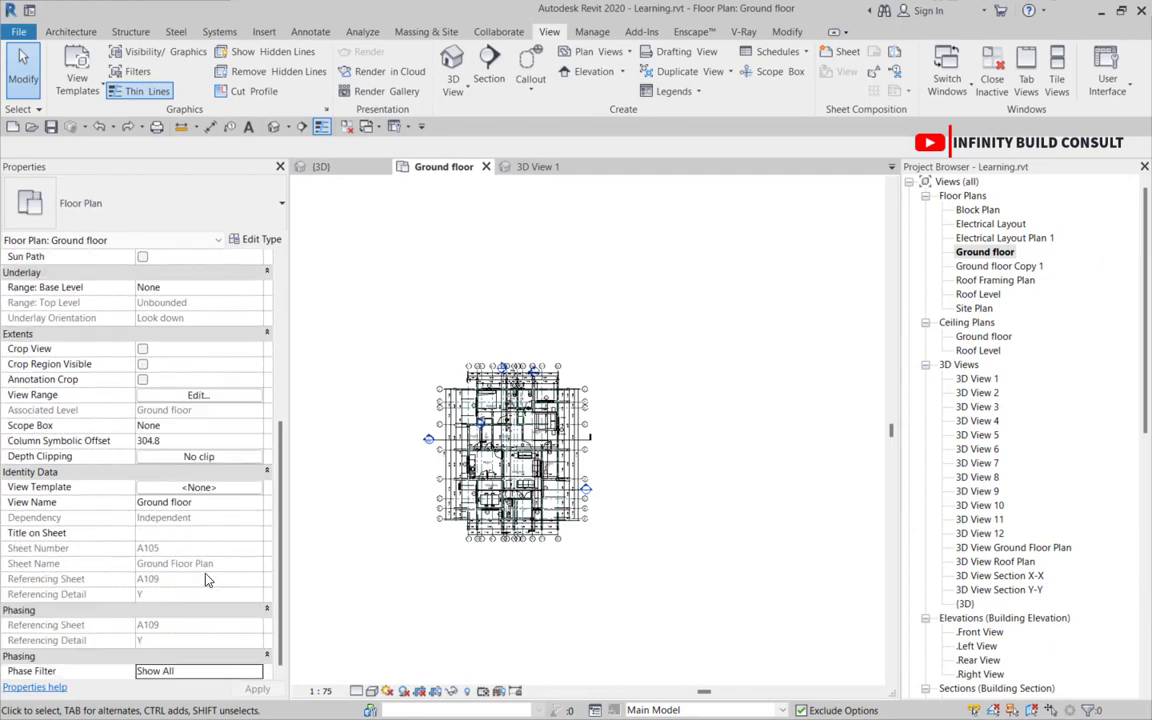
scroll(200, 519, up, 3)
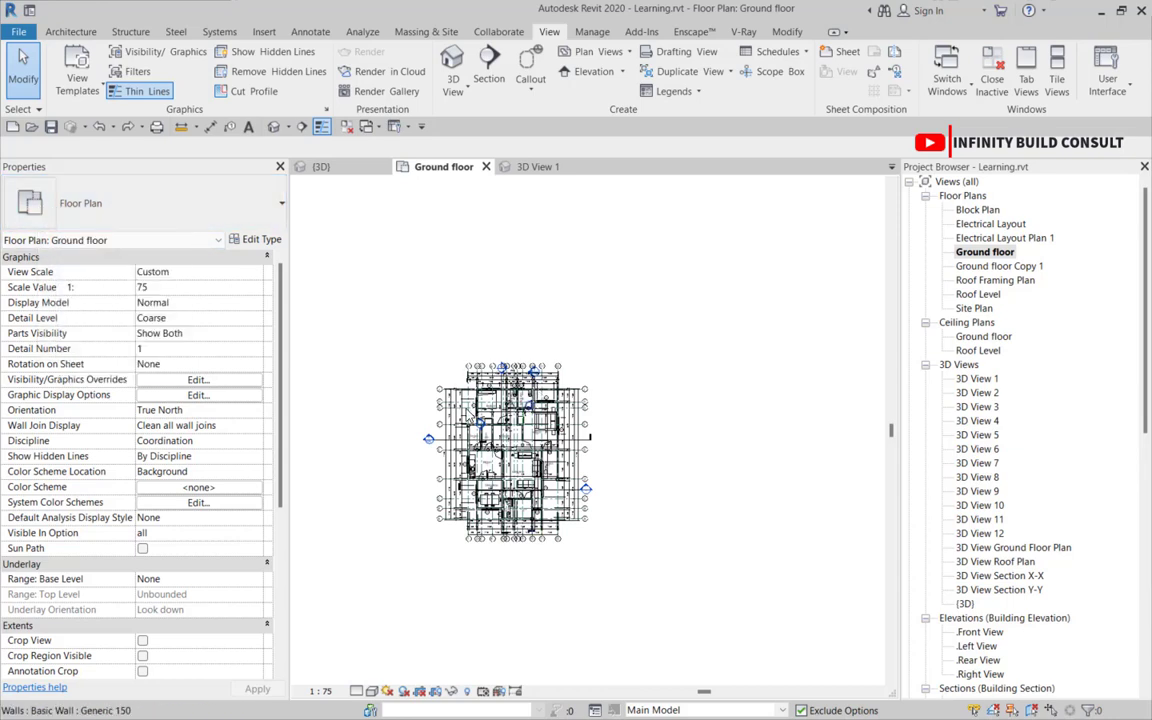
scroll(433, 323, up, 3)
scroll(433, 323, down, 3)
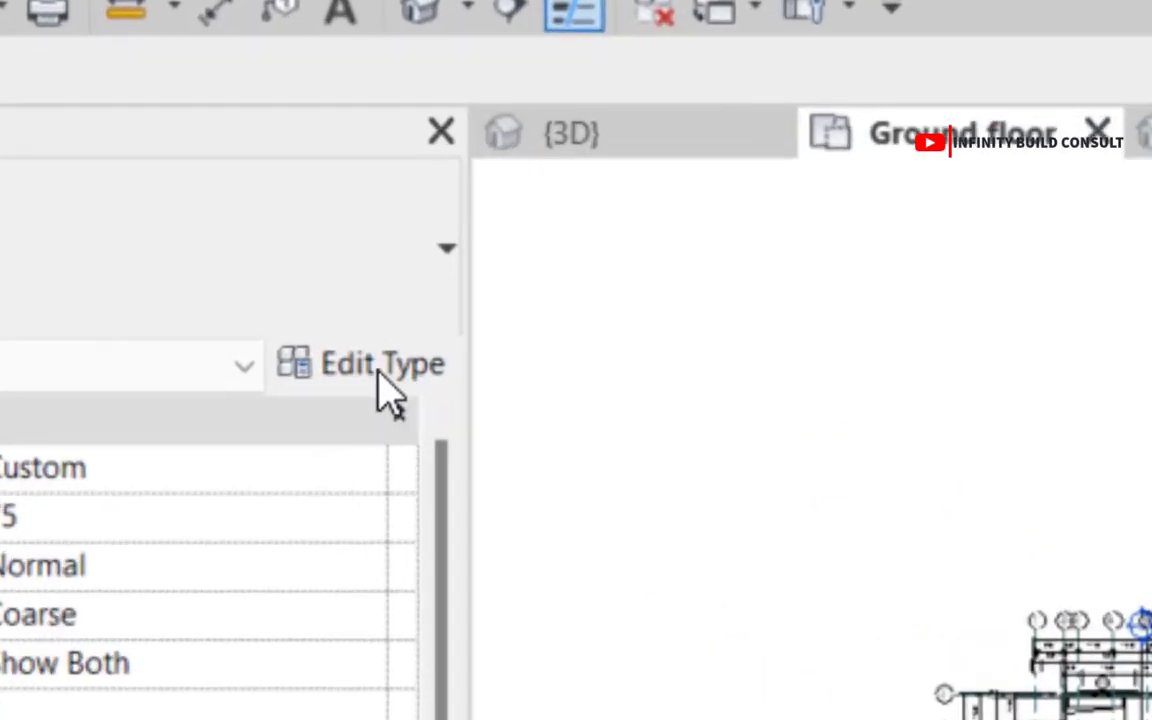
click(271, 243)
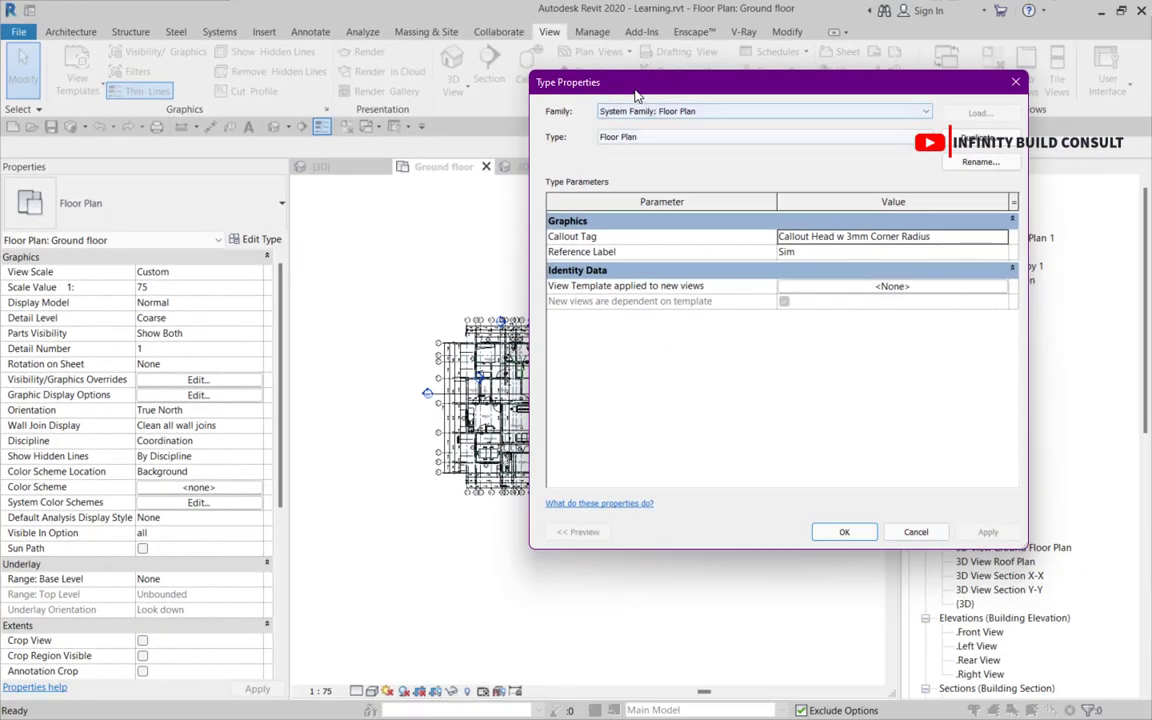
- Review the type parameters of the Floor Plan view type, including Callout Tag and View Template, without changing them
drag(632, 88, 543, 224)
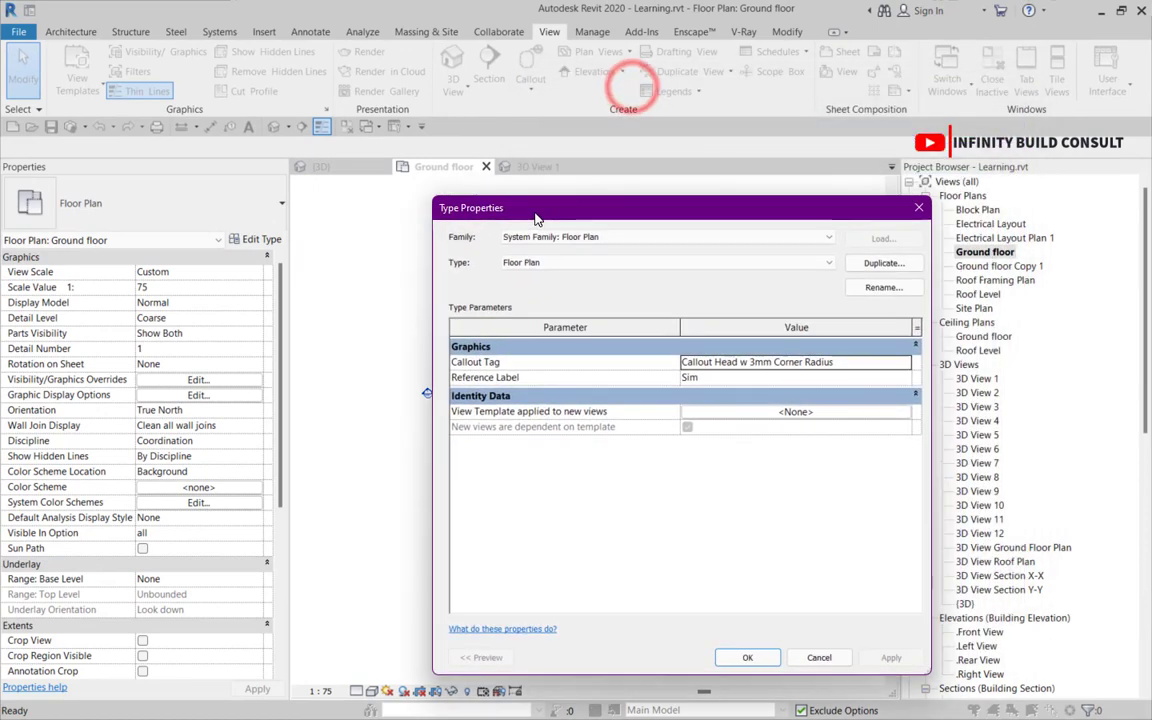
click(914, 217)
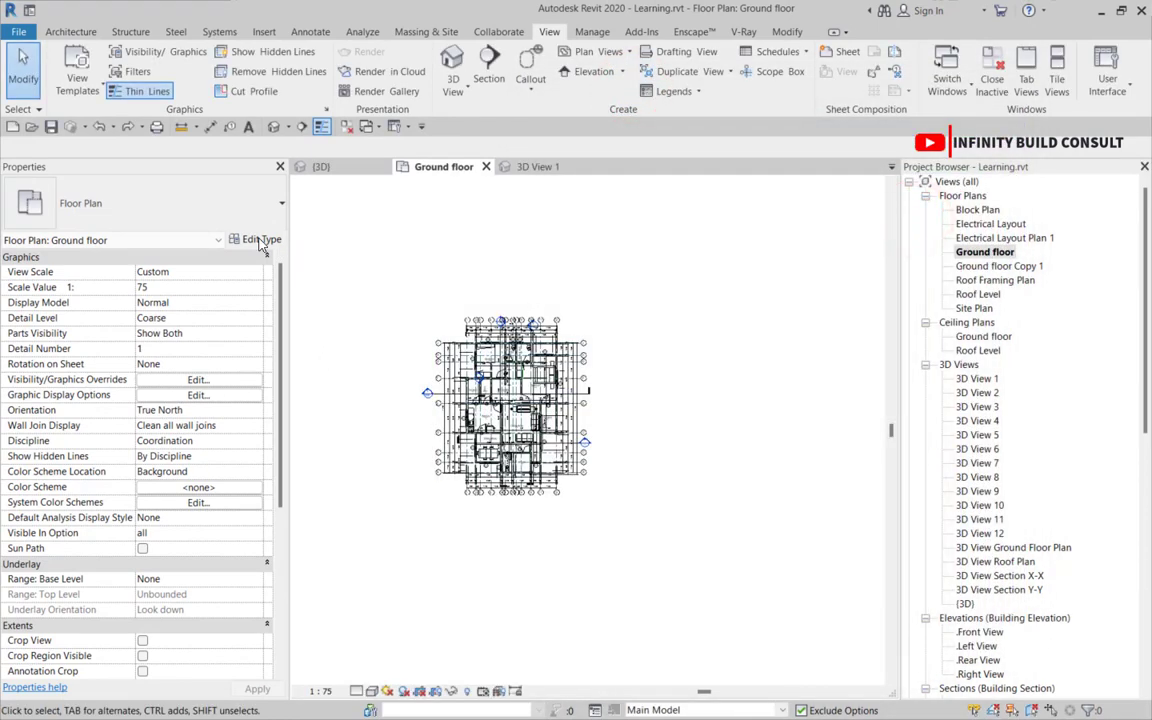
click(258, 240)
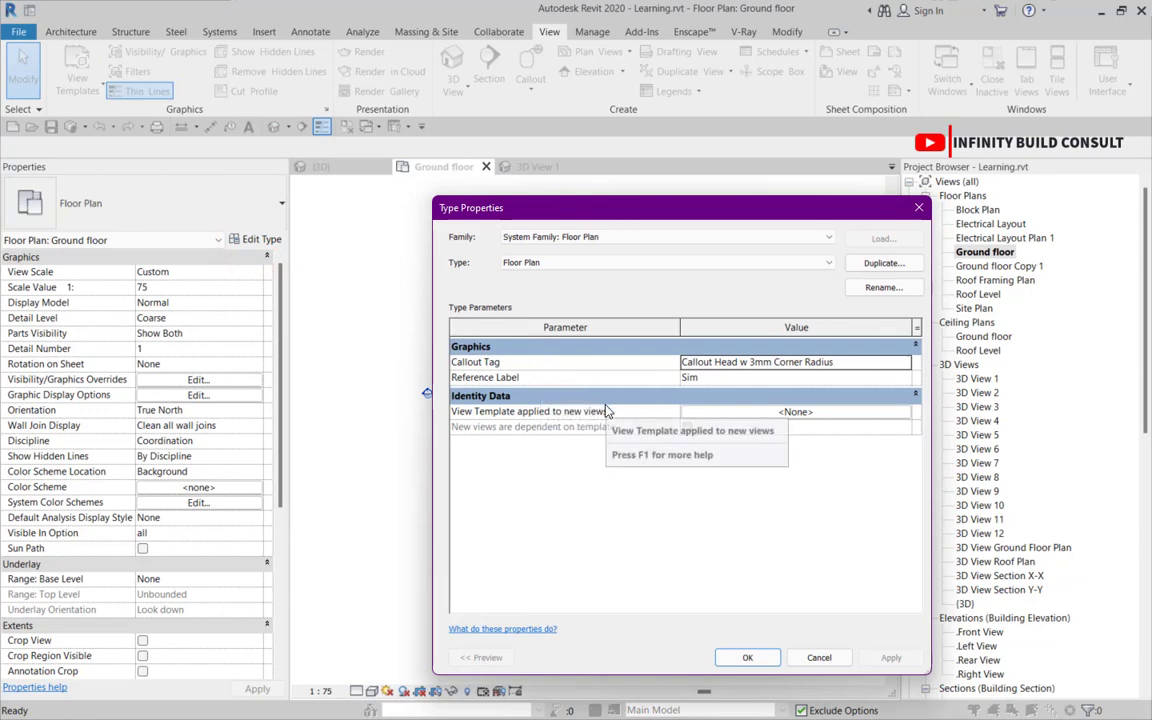
click(817, 656)
- Select the wall between the Terrace and Kitchen in the Ground floor plan and review its instance properties, from Constraints to Phasing
scroll(475, 350, up, 5)
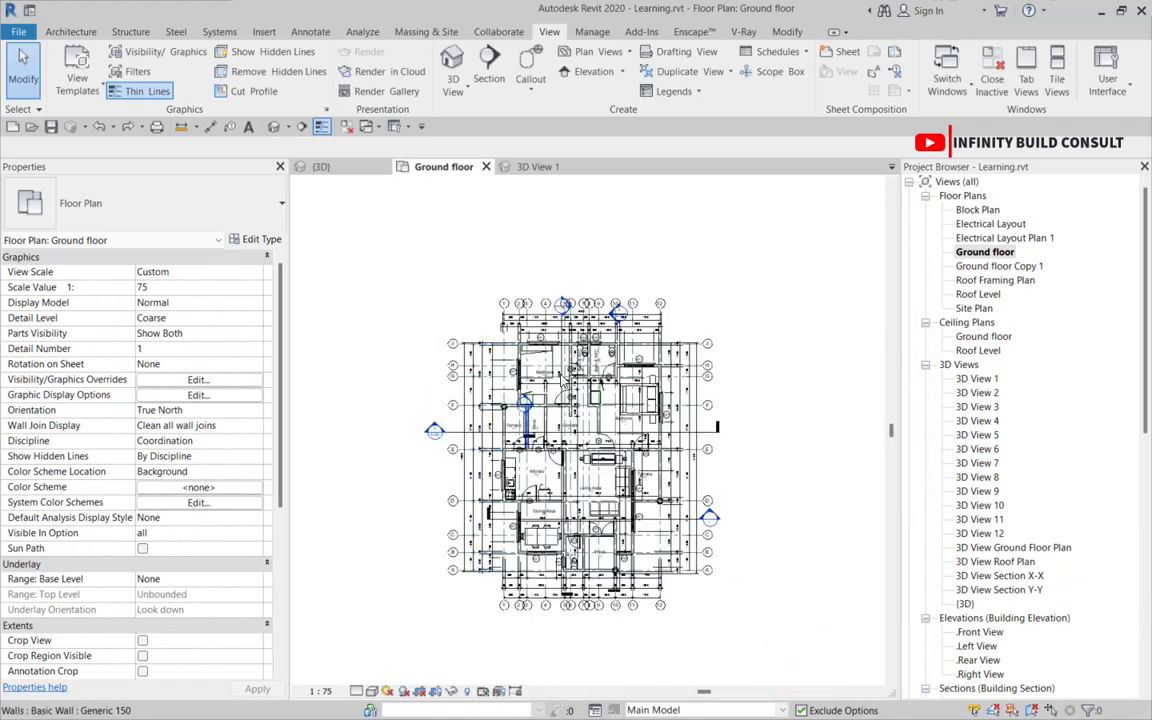
scroll(518, 343, up, 2)
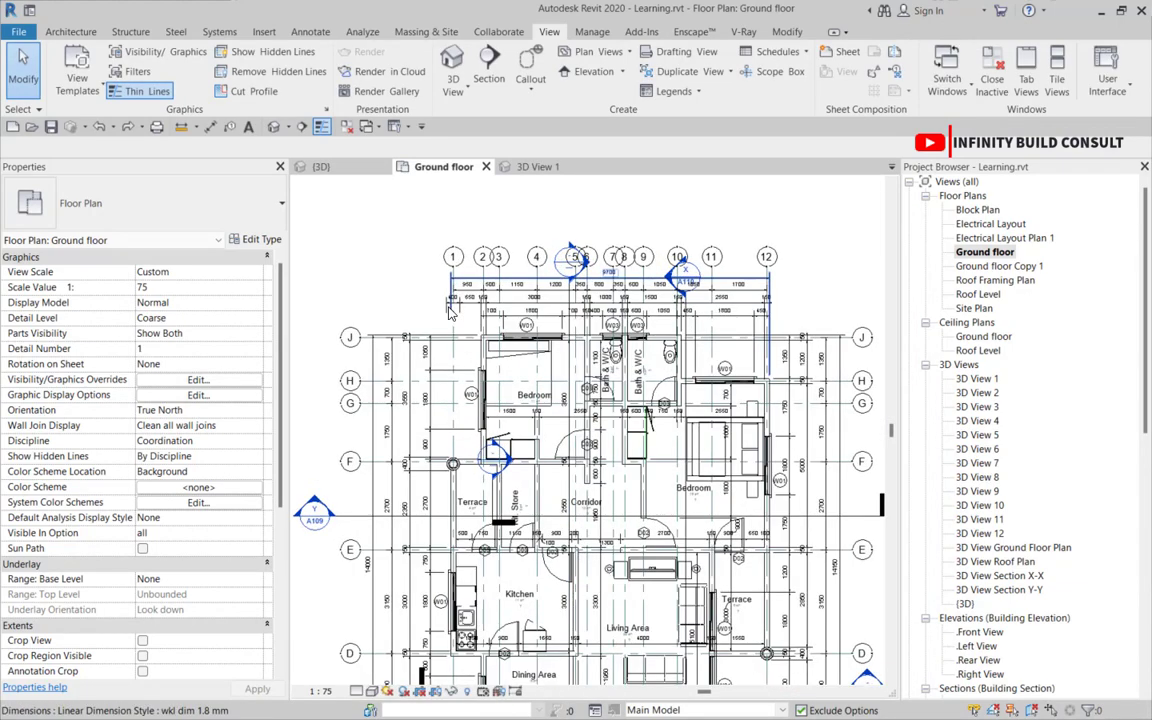
scroll(507, 463, down, 2)
scroll(507, 464, up, 3)
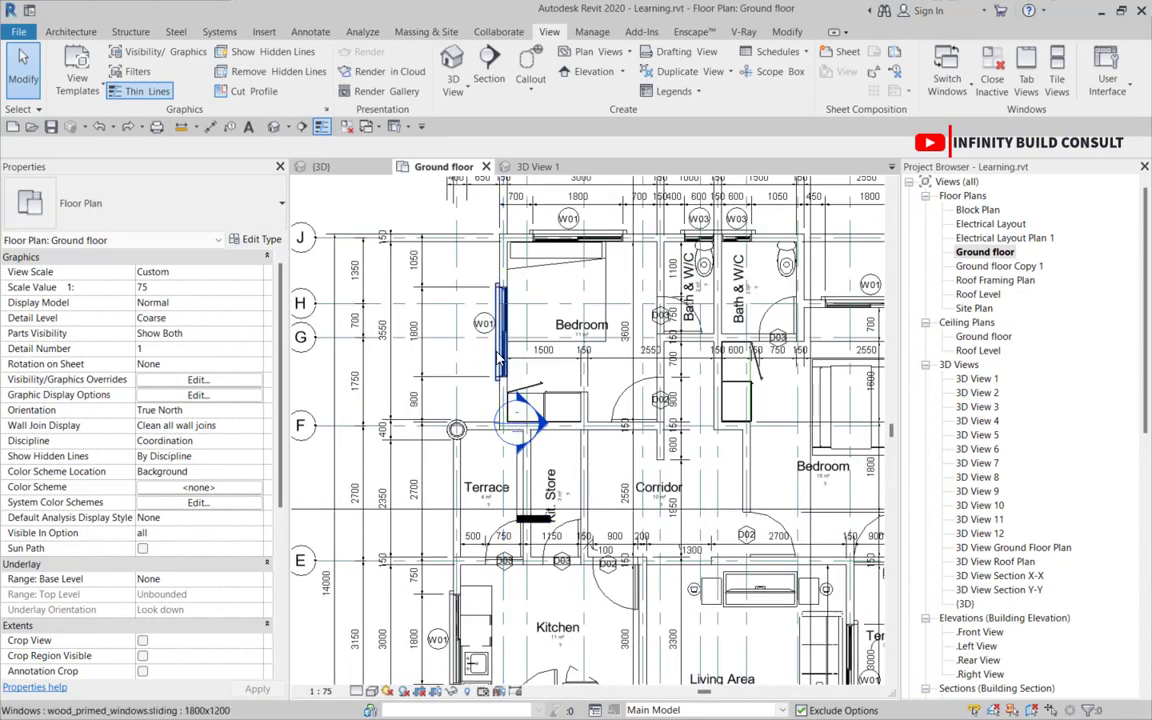
scroll(490, 440, down, 3)
scroll(480, 422, up, 1)
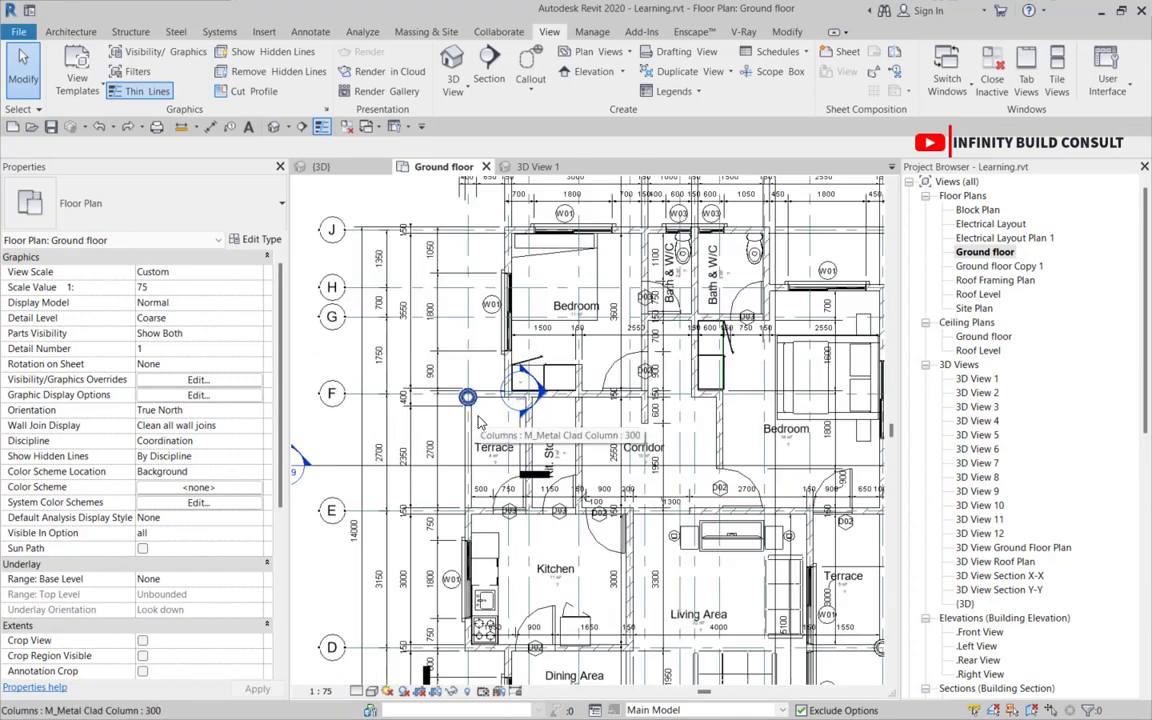
scroll(478, 422, down, 1)
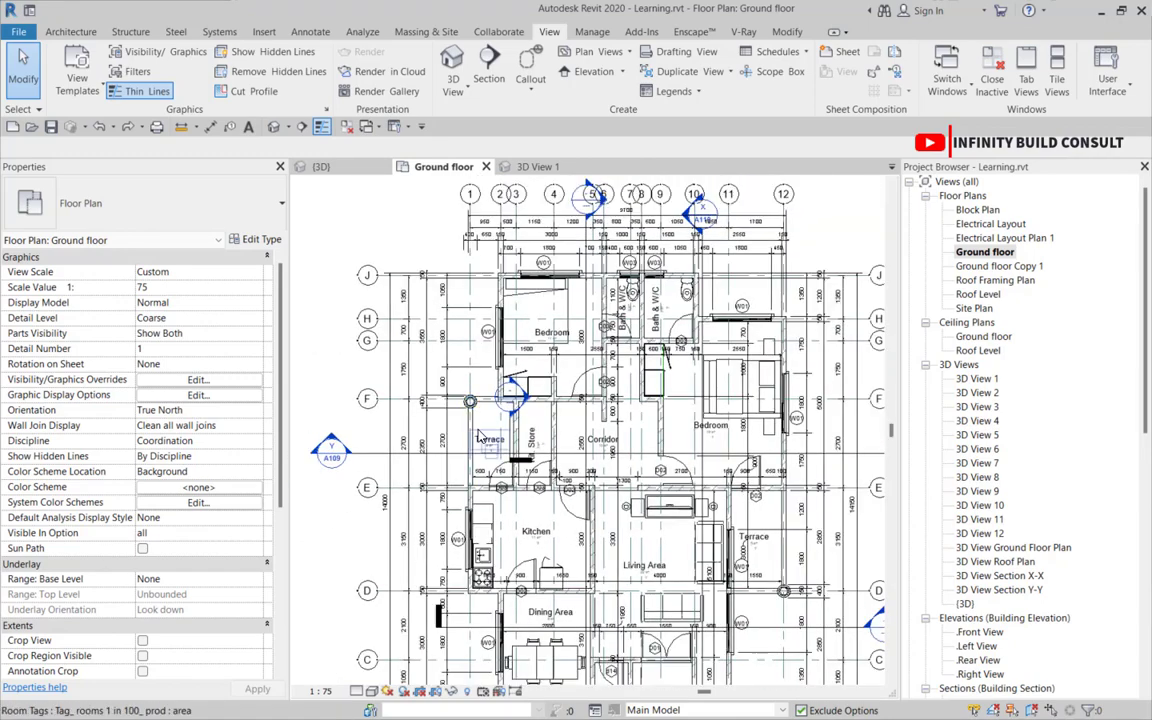
scroll(479, 437, up, 3)
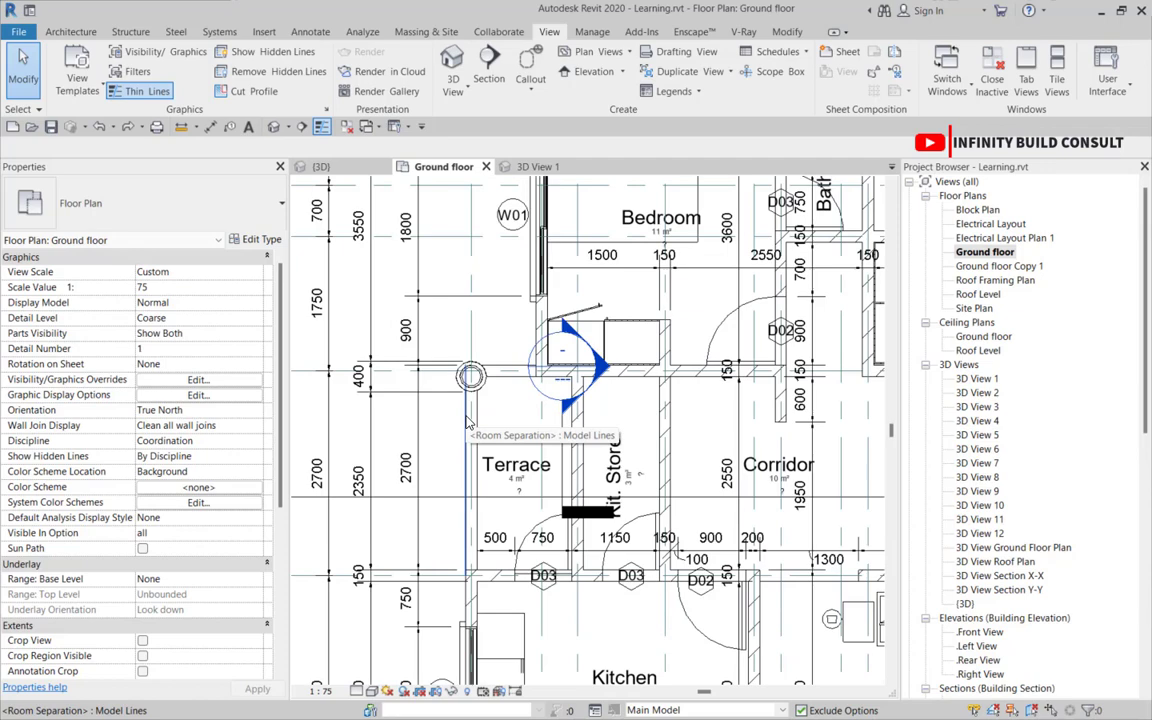
scroll(472, 400, down, 2)
scroll(474, 511, up, 3)
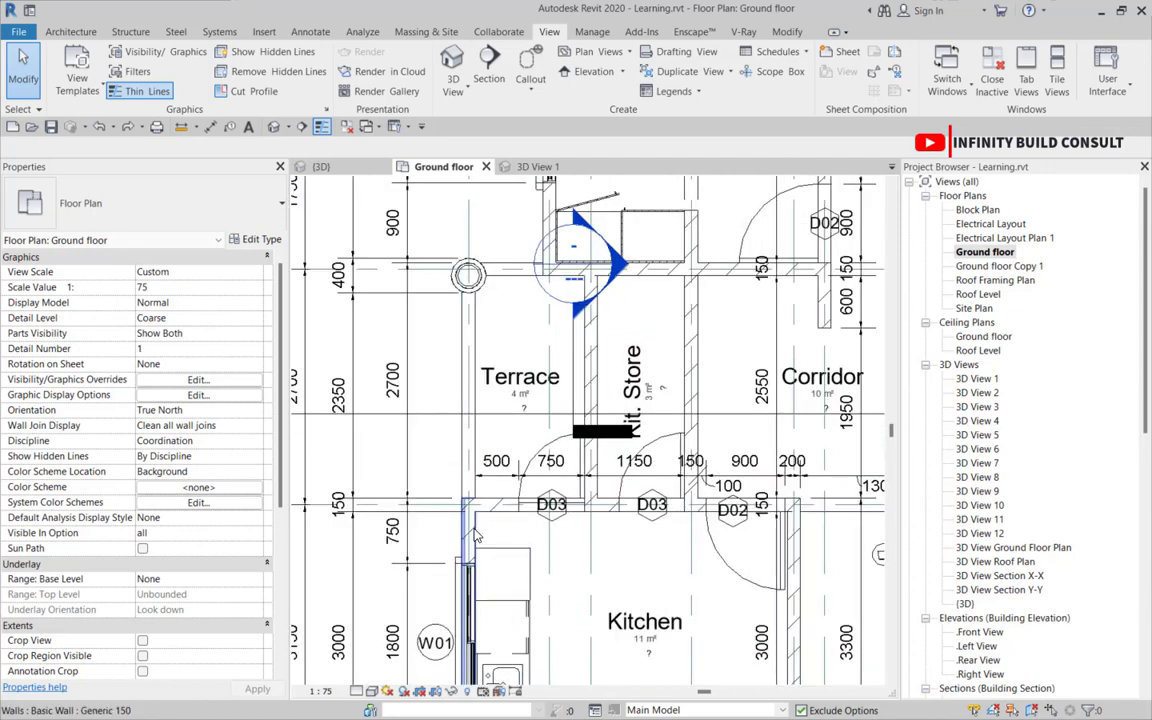
click(494, 499)
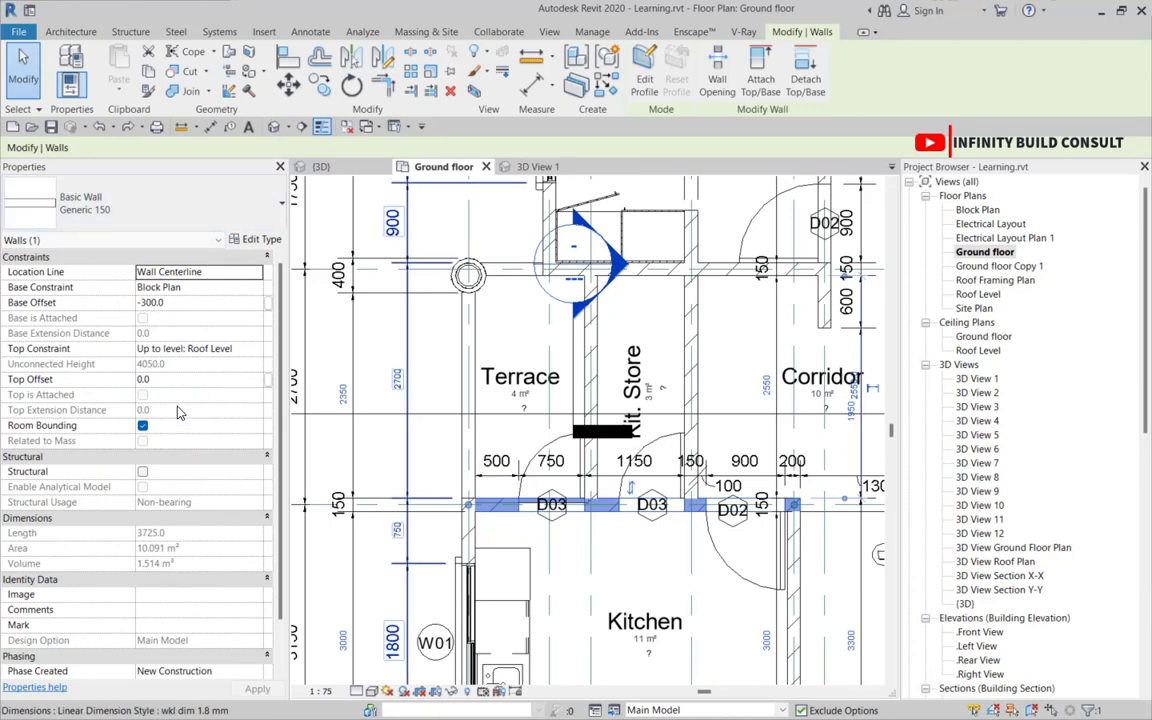
scroll(157, 320, down, 2)
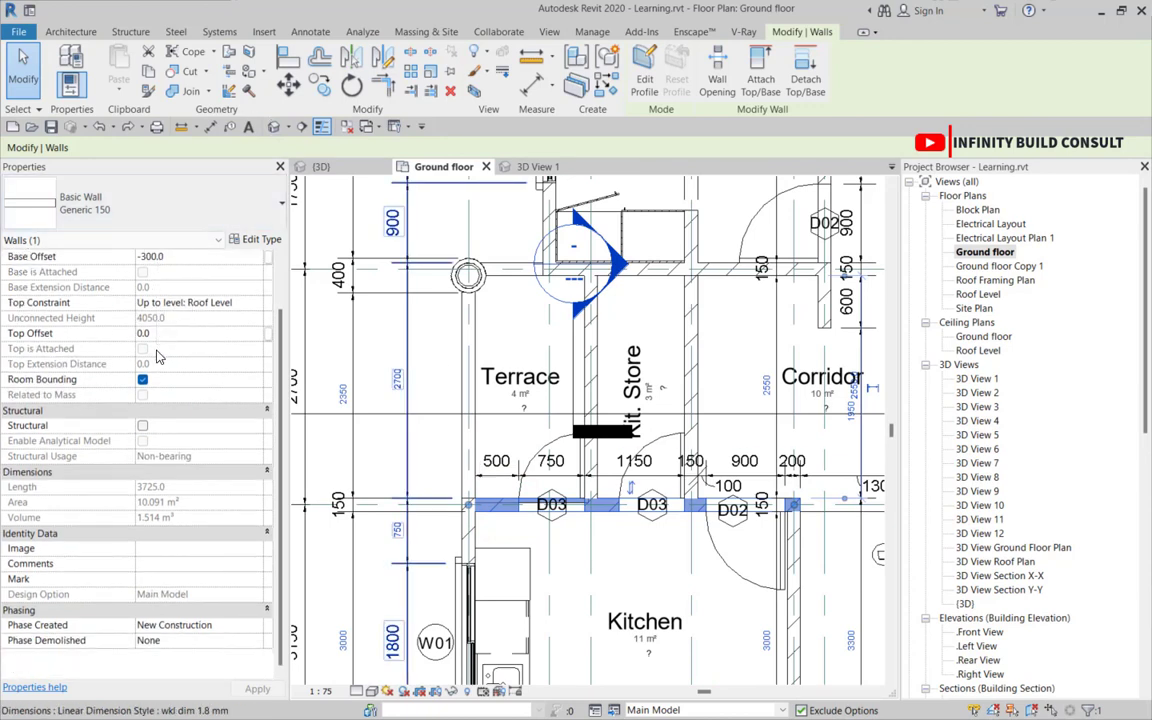
scroll(165, 358, up, 2)
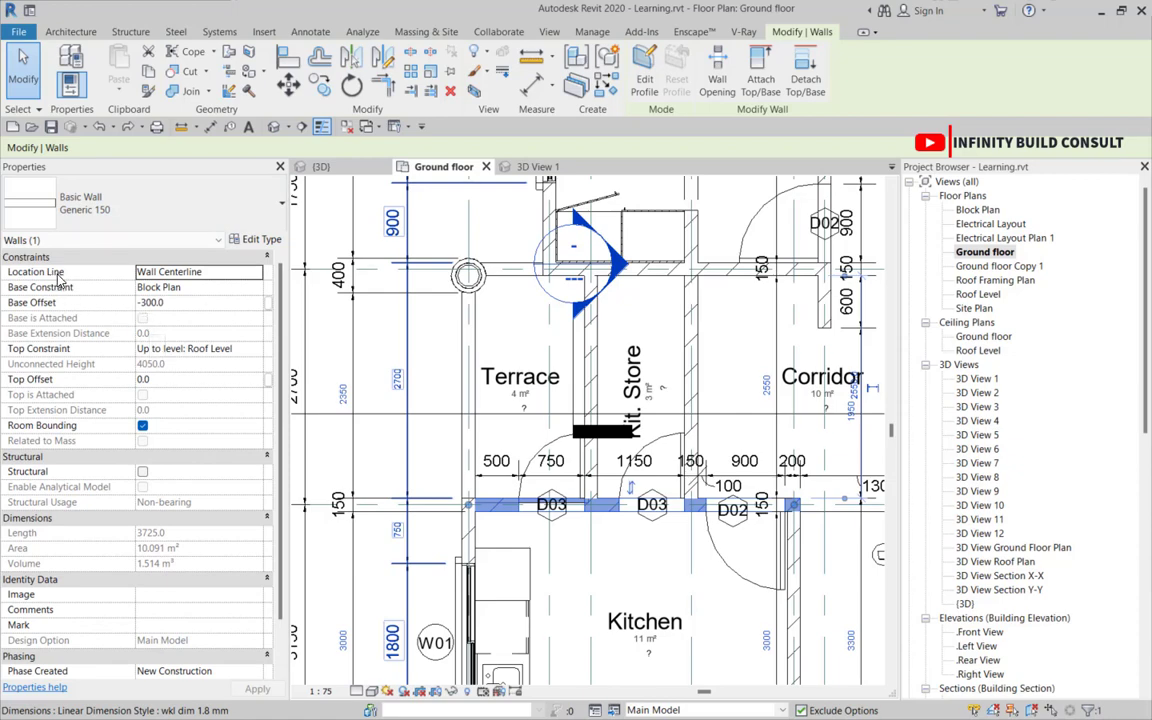
mouse_move(61, 276)
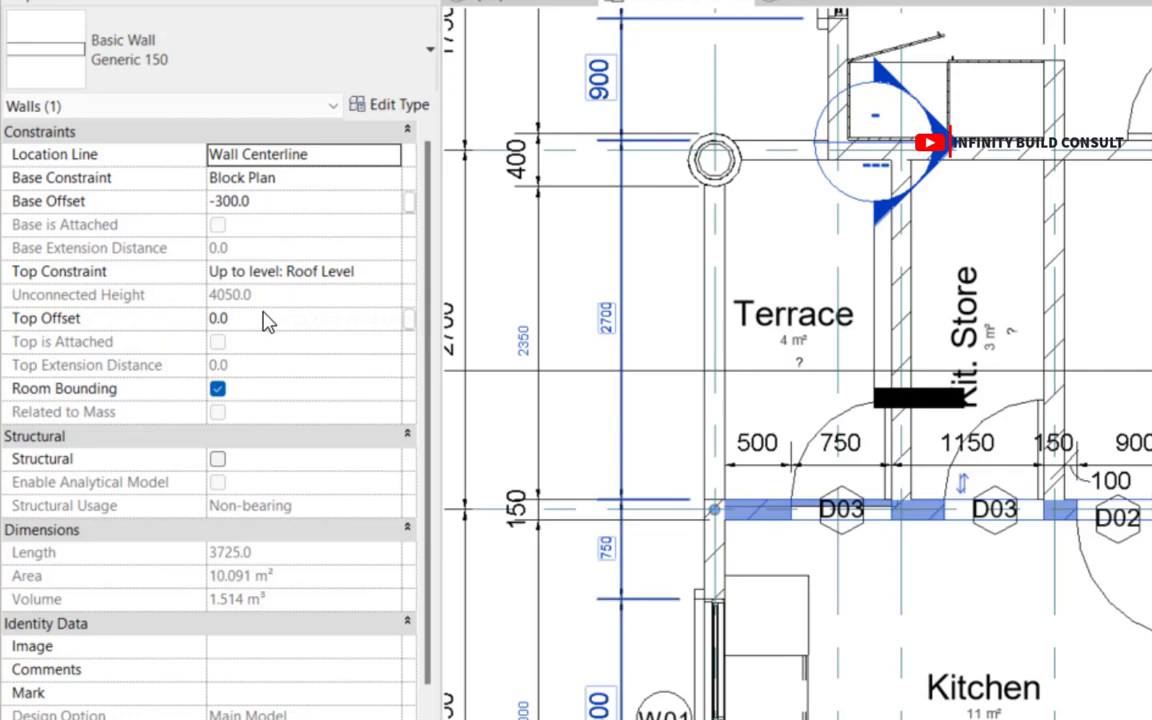
- Deselect the wall, view the properties of the section line Y, and clear the selection again
scroll(818, 370, down, 5)
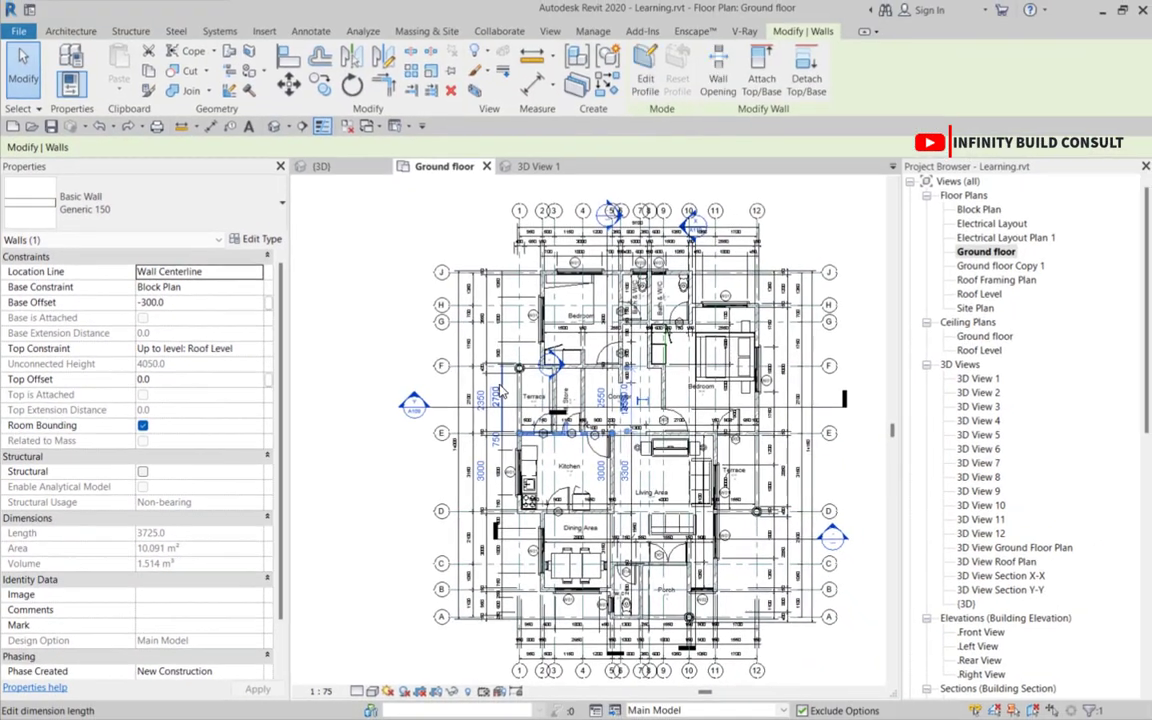
scroll(696, 395, up, 3)
click(675, 360)
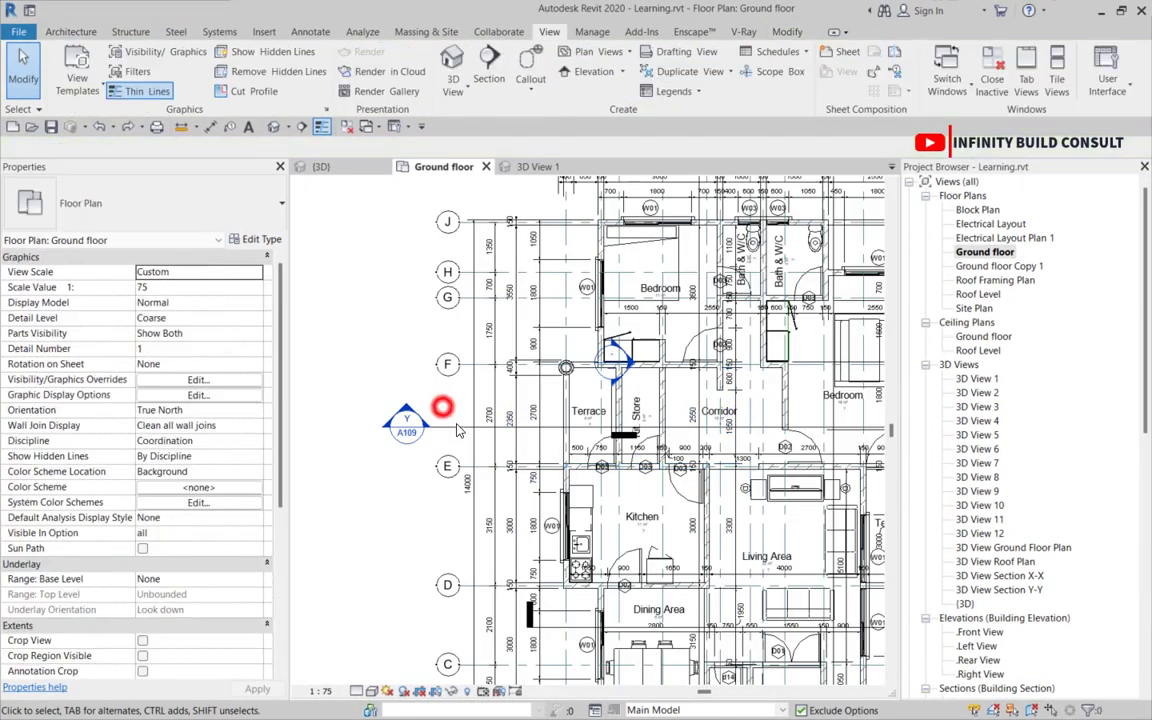
click(458, 430)
scroll(458, 426, down, 3)
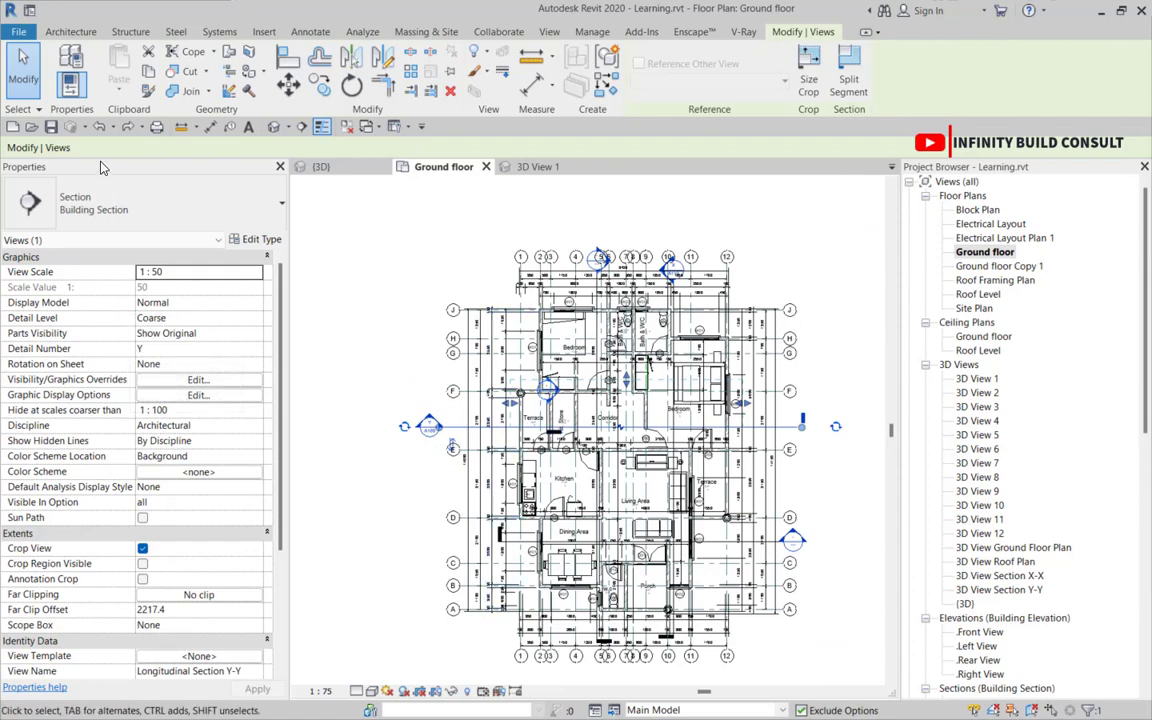
click(23, 68)
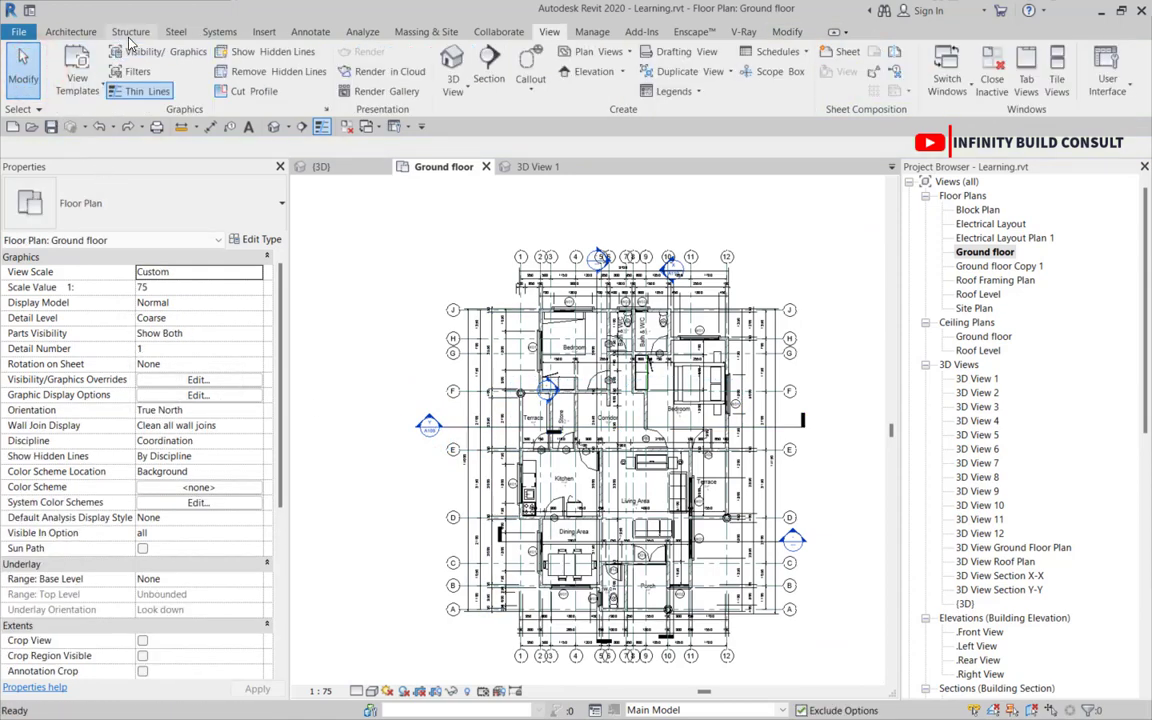
click(129, 34)
click(134, 69)
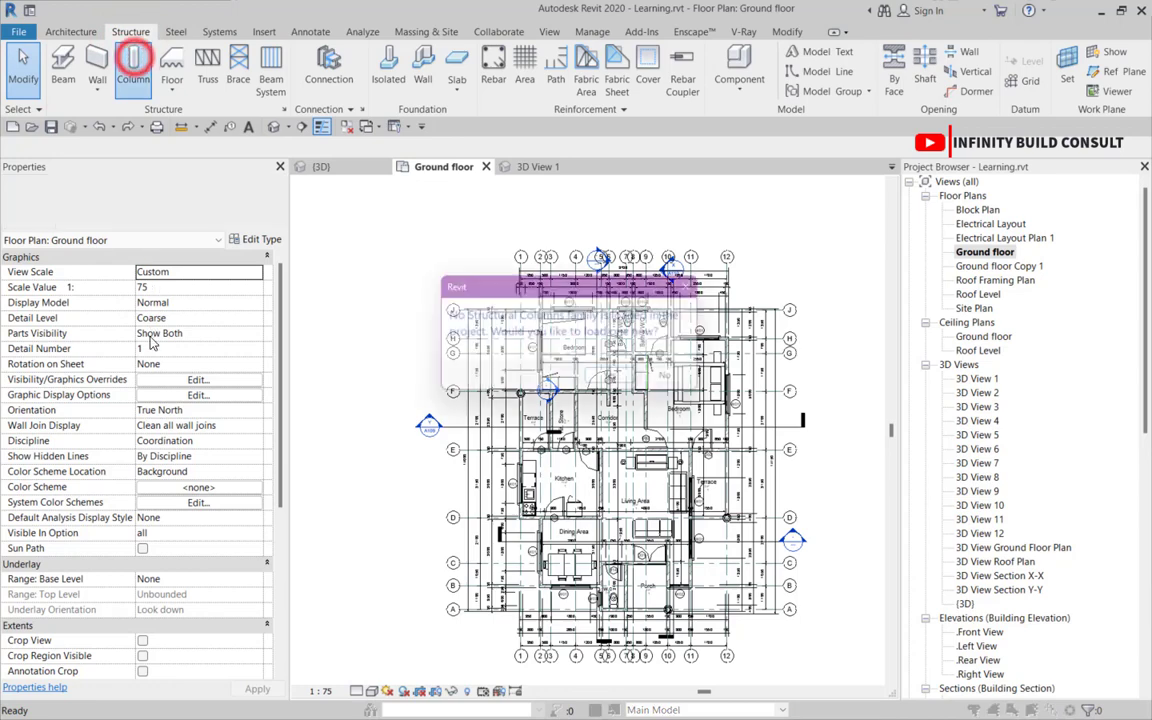
click(674, 380)
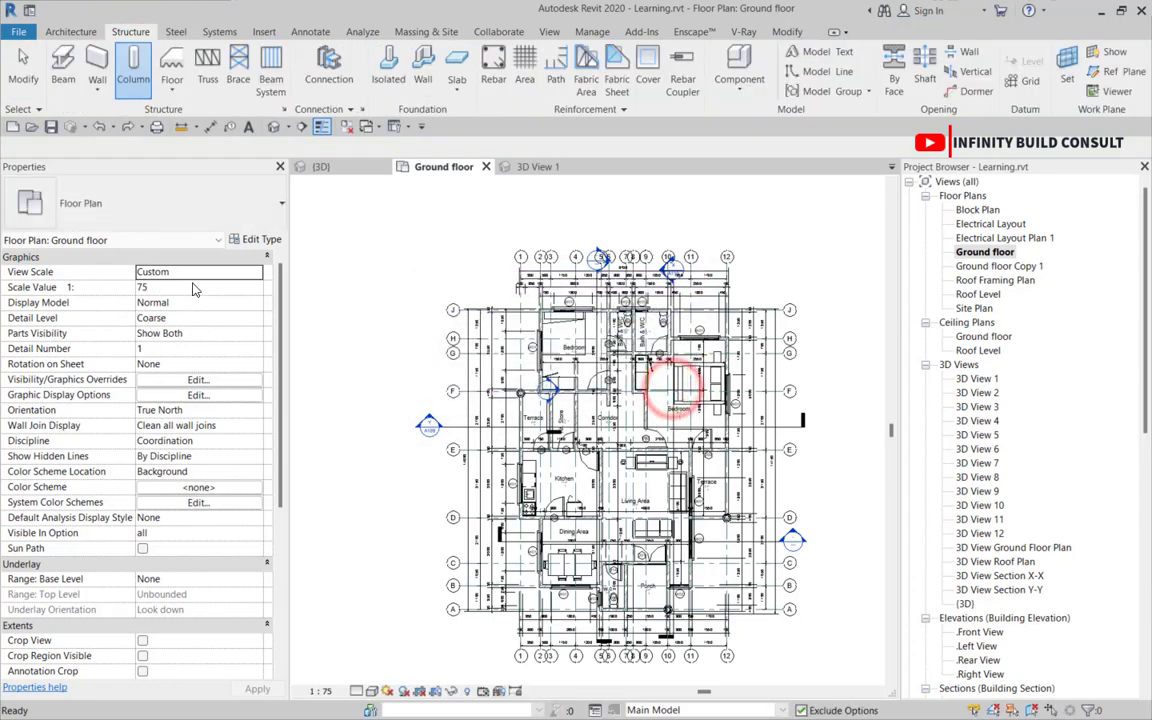
click(20, 80)
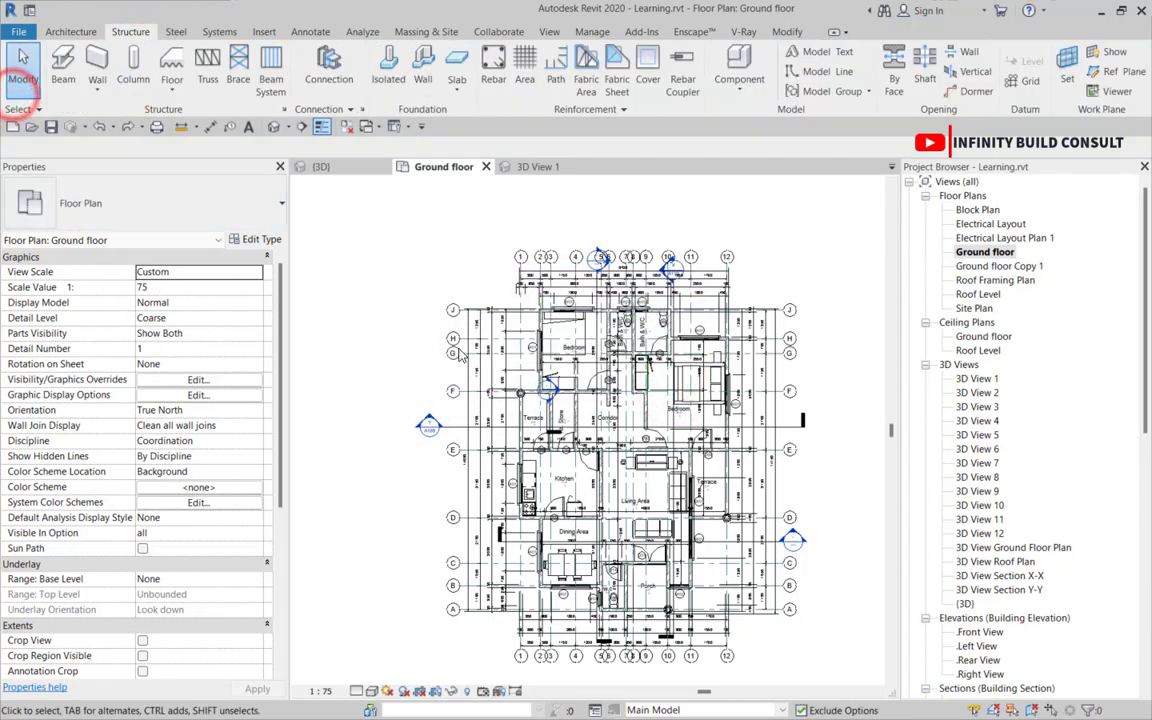
- Select the Kitchen's outer wall containing window W01 and open its Type Properties
scroll(470, 380, up, 4)
scroll(622, 480, up, 1)
middle_drag(652, 555, 590, 498)
scroll(560, 420, down, 1)
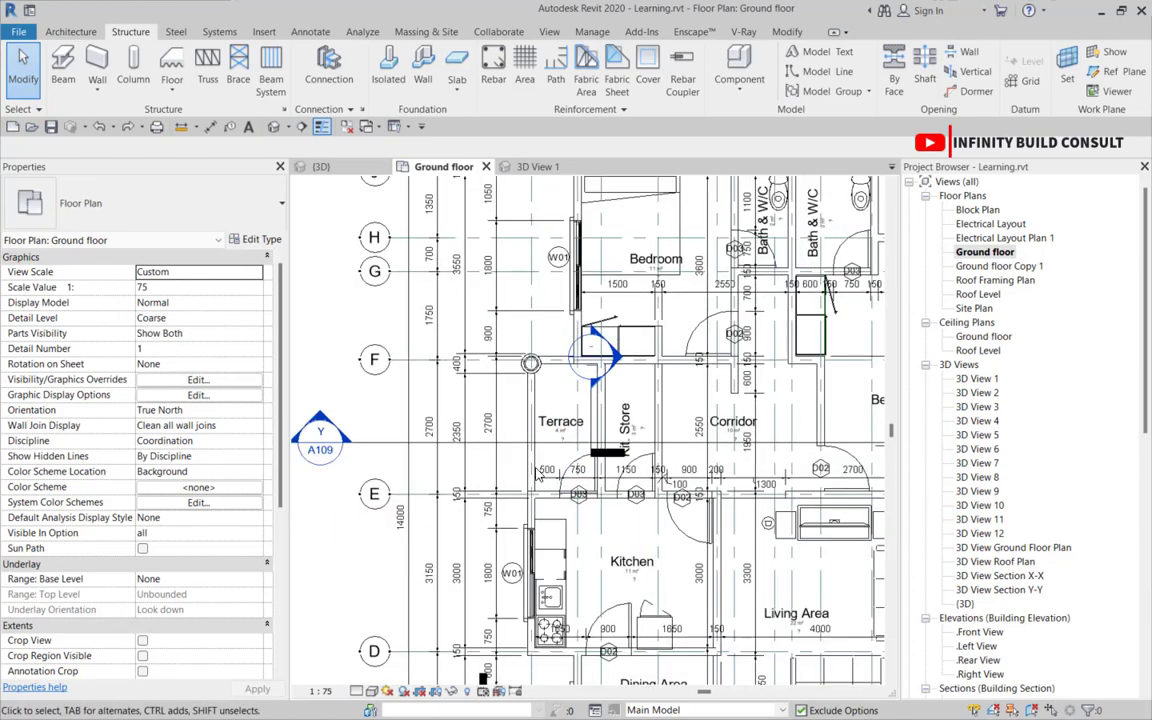
scroll(555, 640, up, 3)
scroll(513, 442, up, 2)
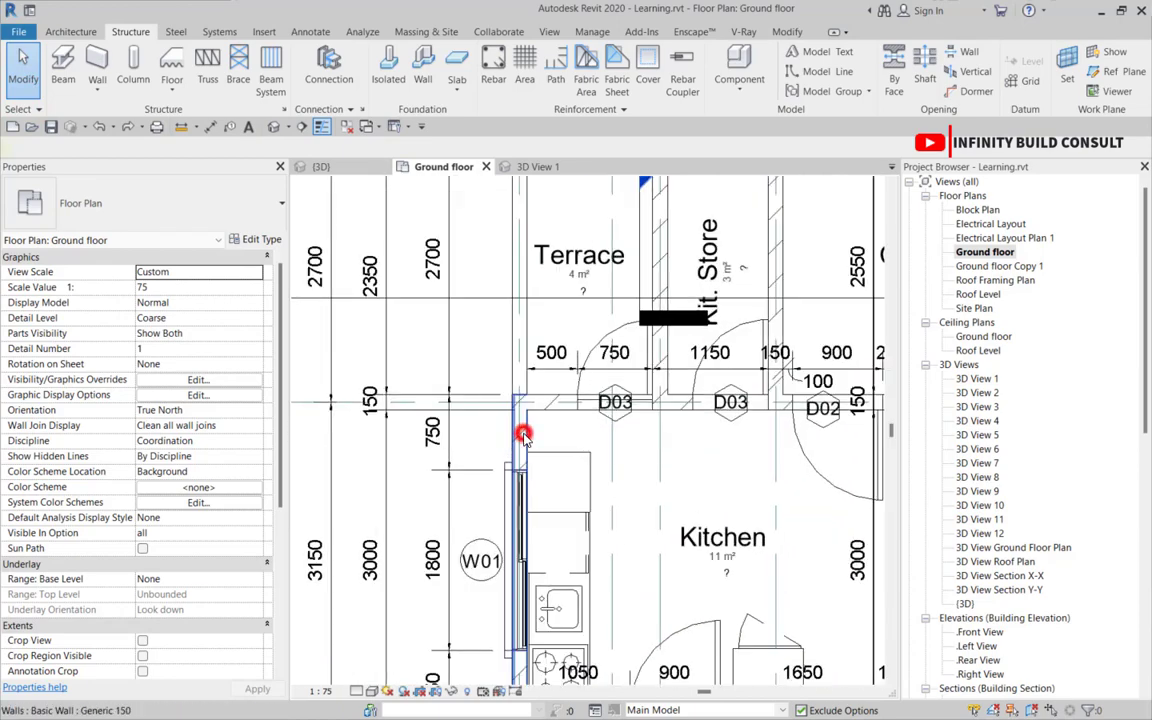
click(522, 436)
click(245, 243)
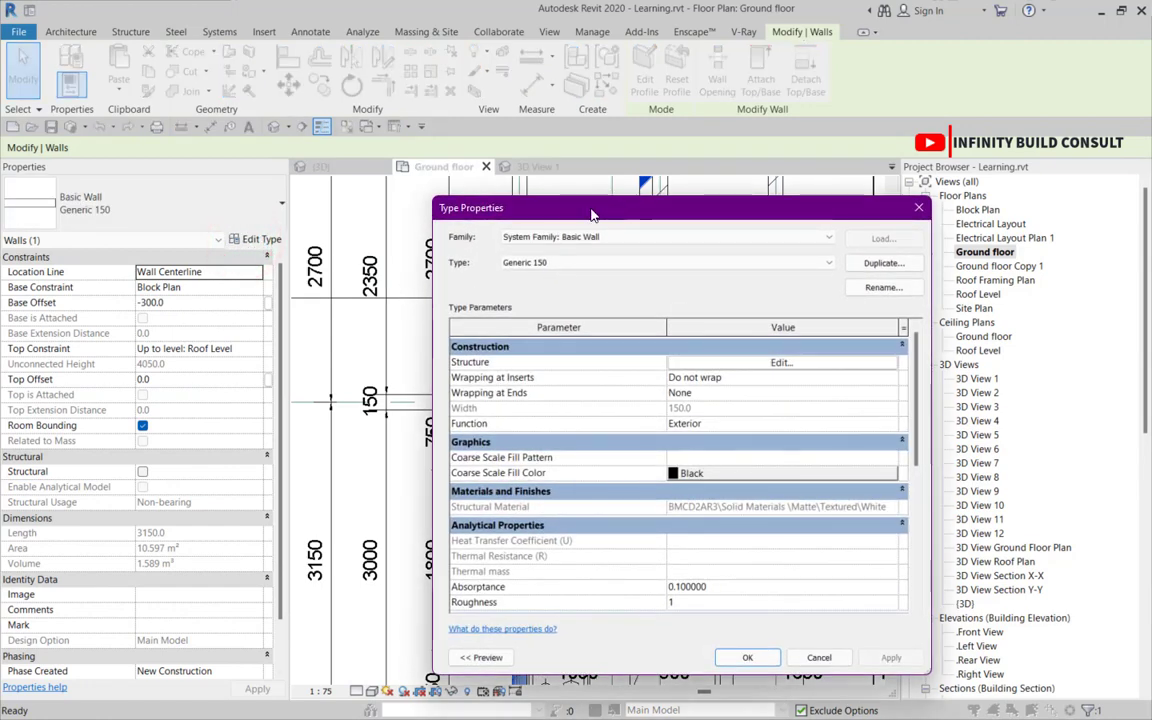
drag(590, 214, 470, 168)
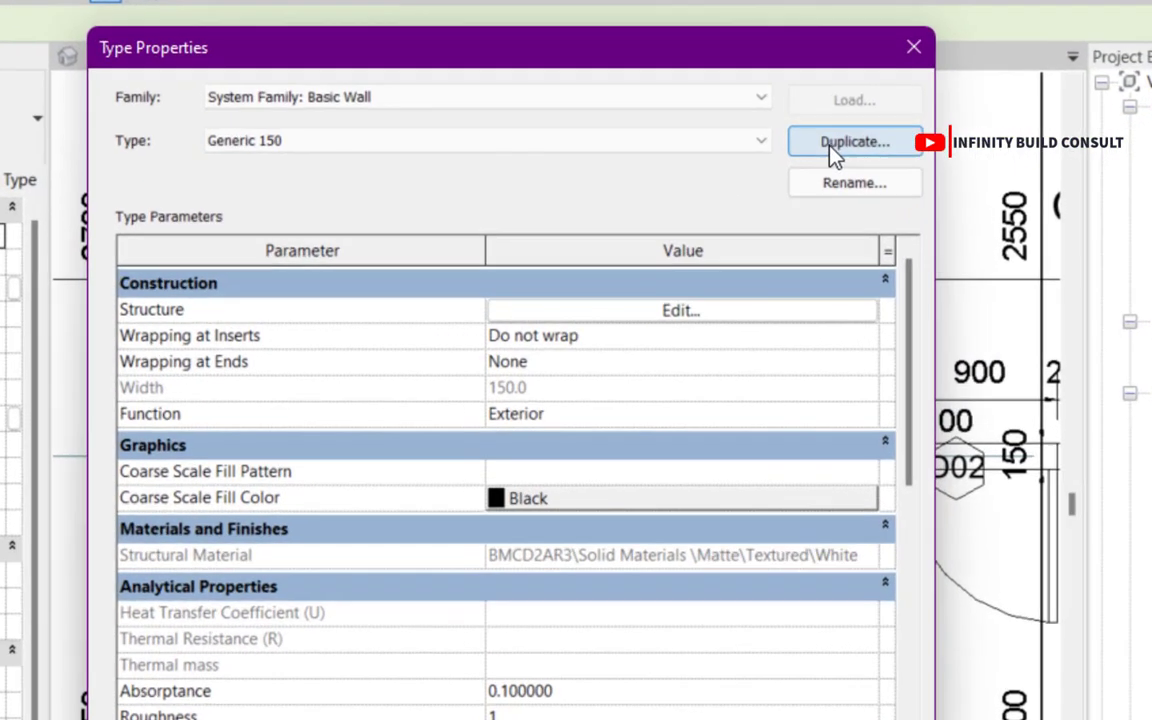
- Duplicate the Generic 150 wall type under the name Generic 200mm
click(763, 216)
drag(278, 344, 221, 346)
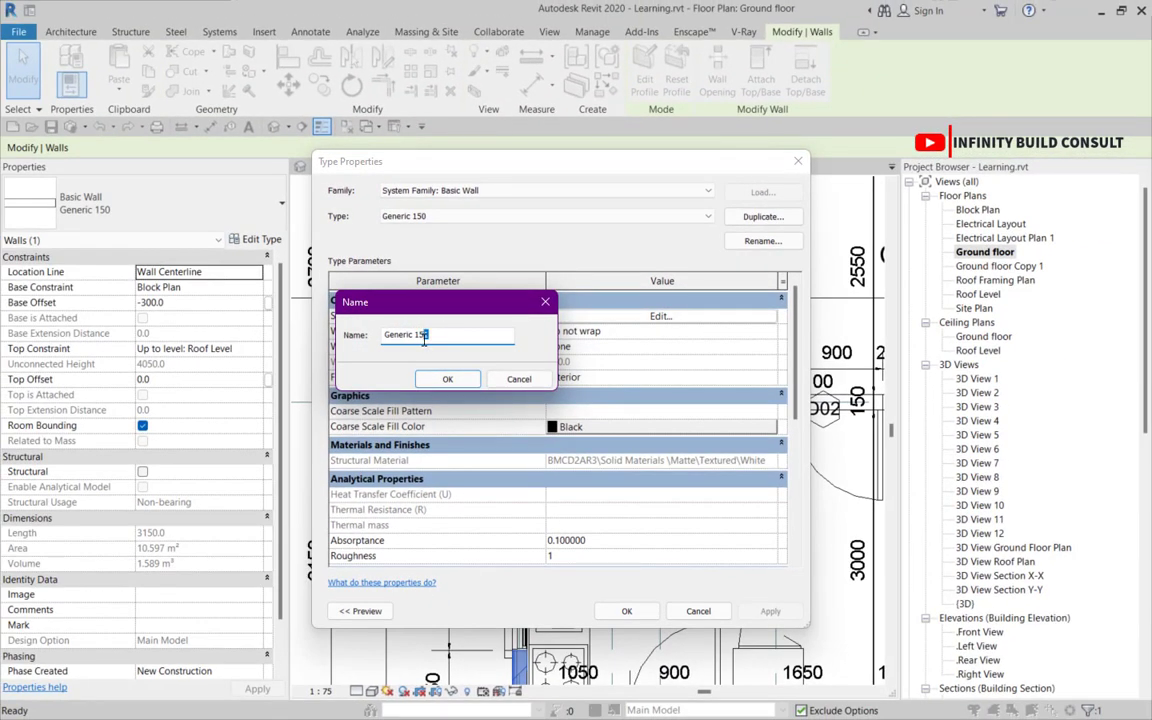
click(462, 379)
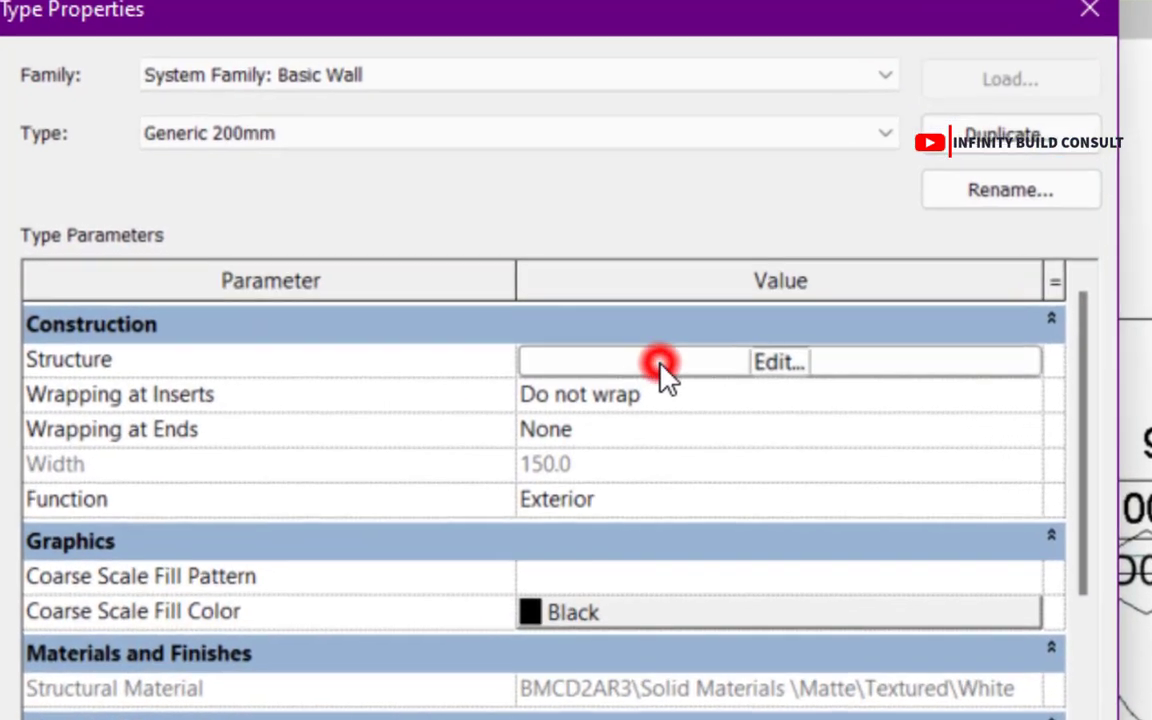
- Set the thickness of the Structure [1] layer in the Generic 200mm wall assembly to 200
click(610, 316)
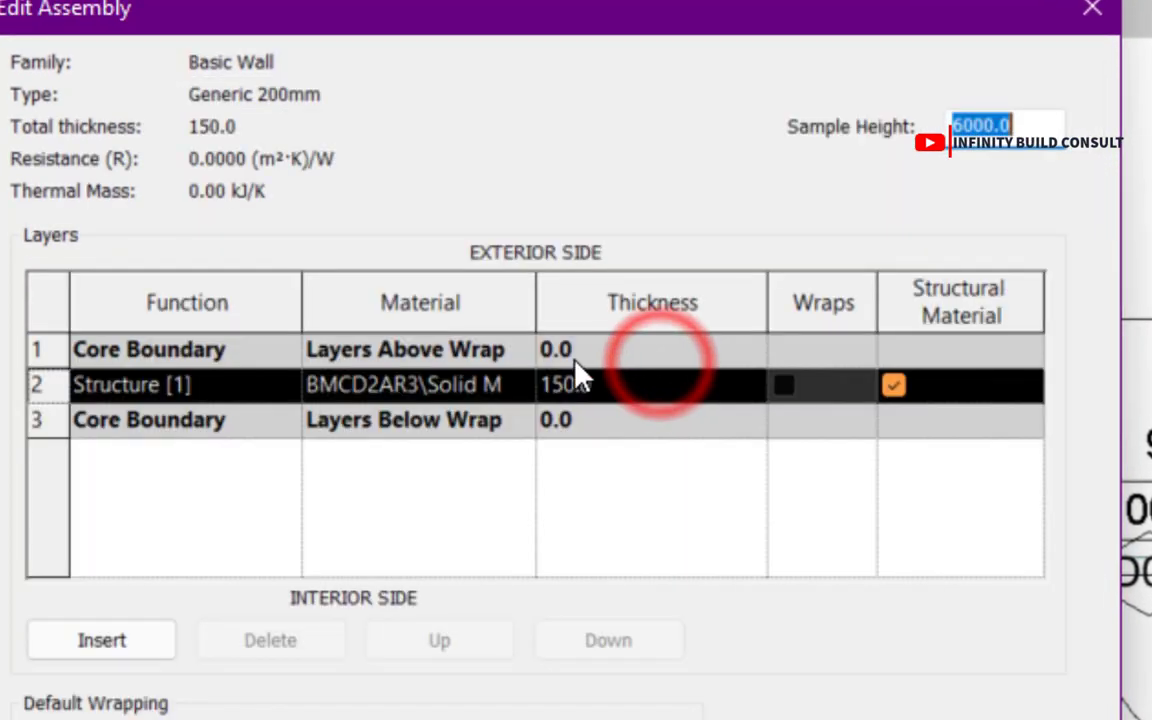
click(640, 402)
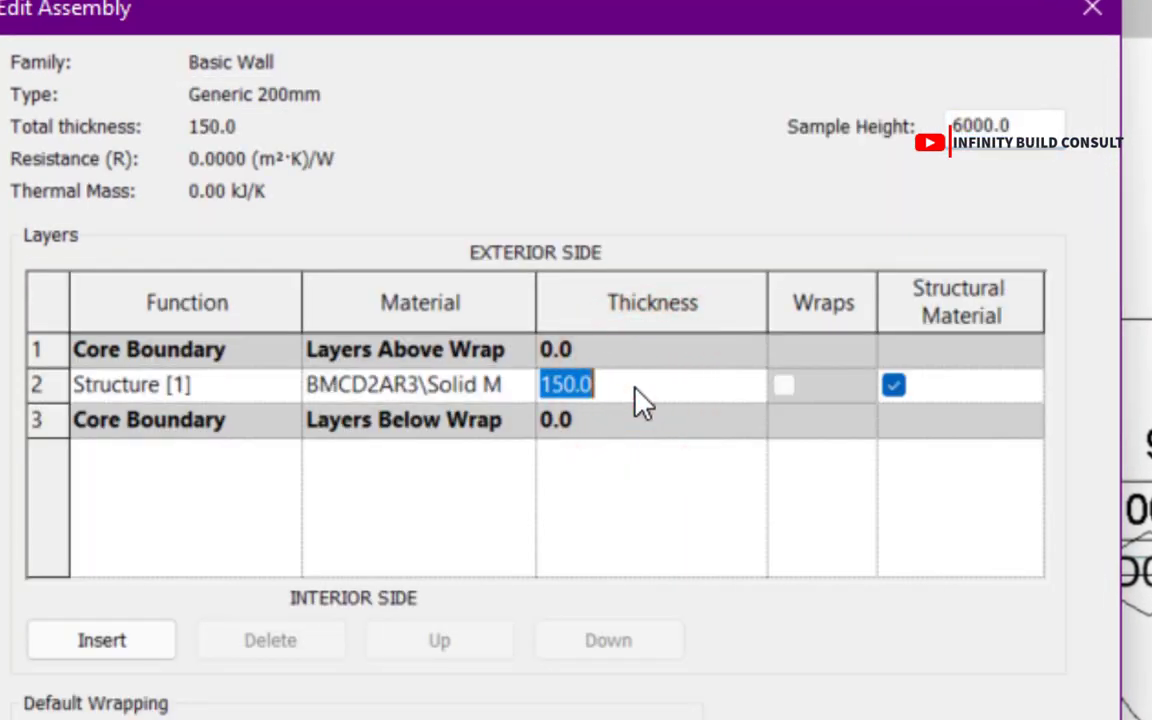
text(200)
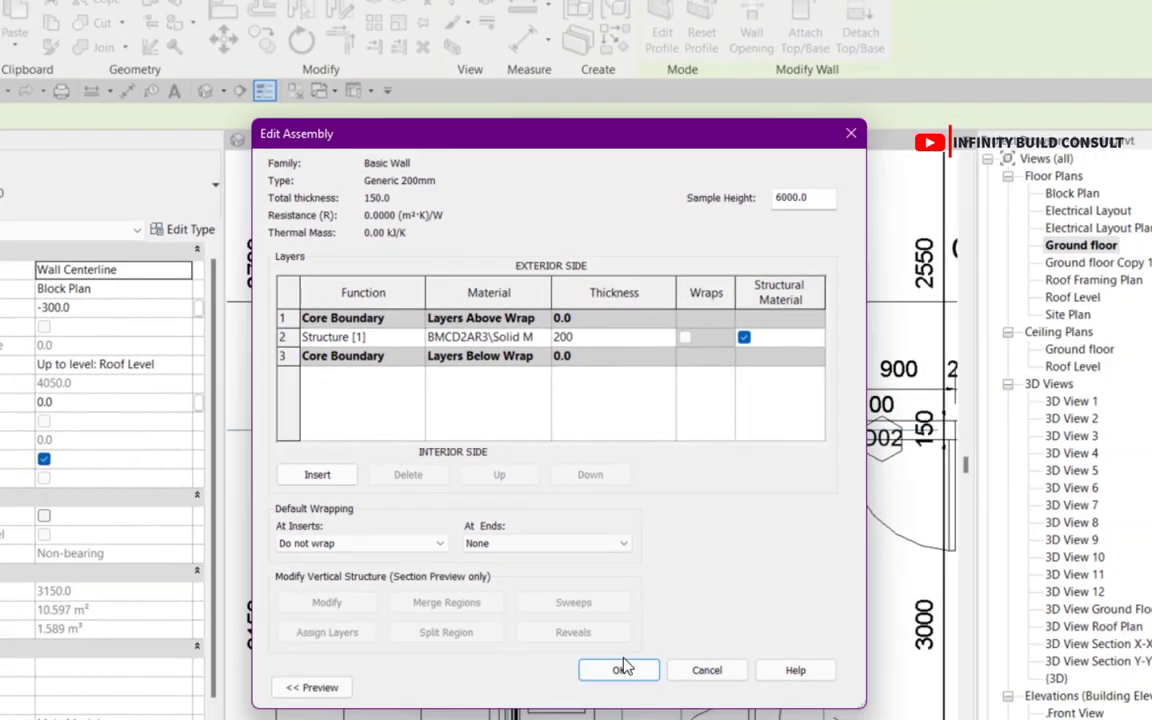
click(620, 669)
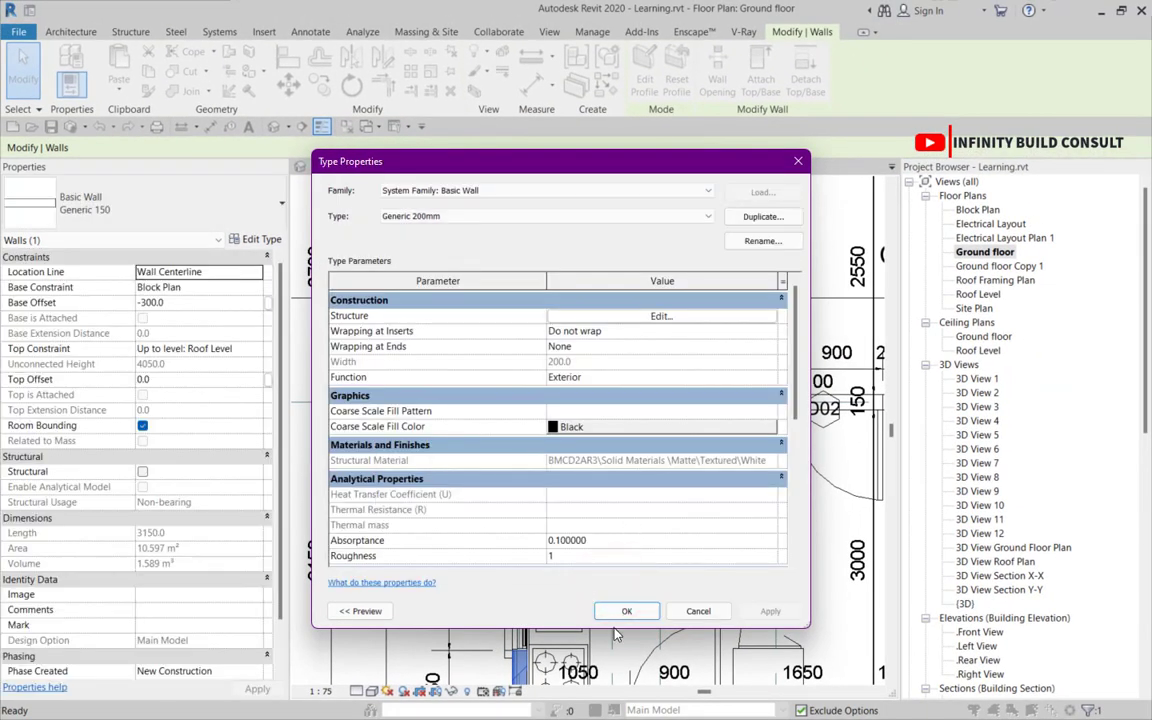
- Apply the Generic 200mm type to the selected Kitchen wall and examine its corner below the Terrace in the plan
scroll(538, 472, down, 1)
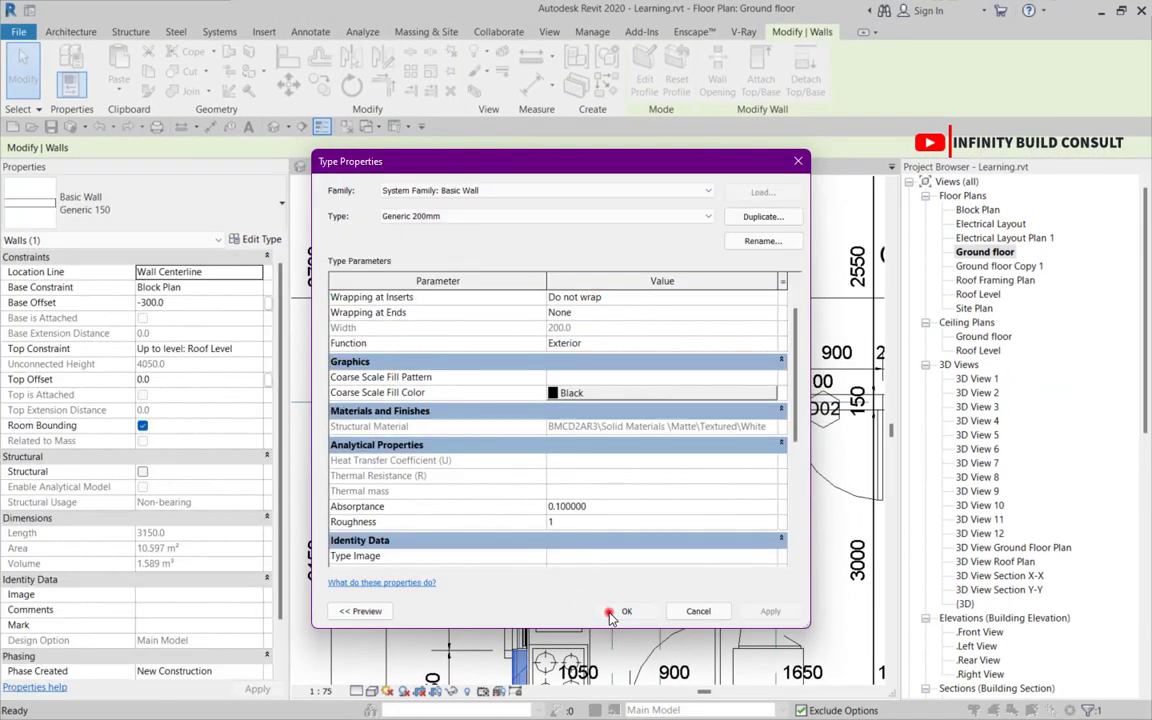
click(611, 614)
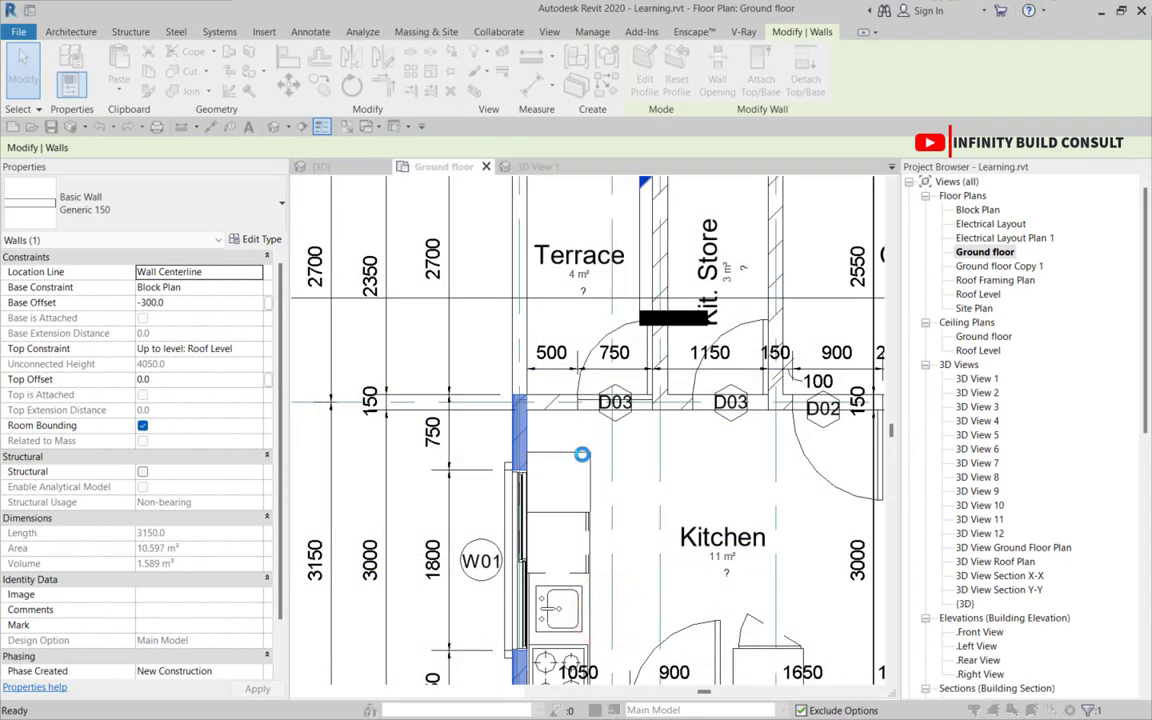
click(617, 420)
scroll(545, 419, up, 4)
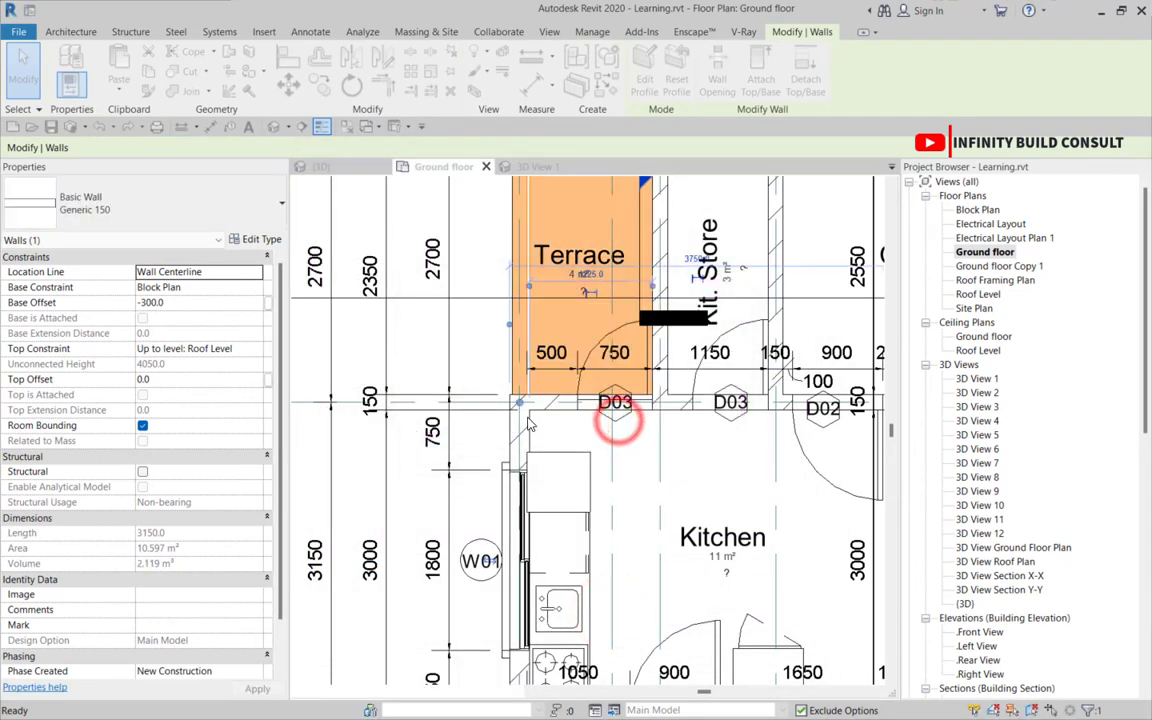
scroll(490, 447, down, 3)
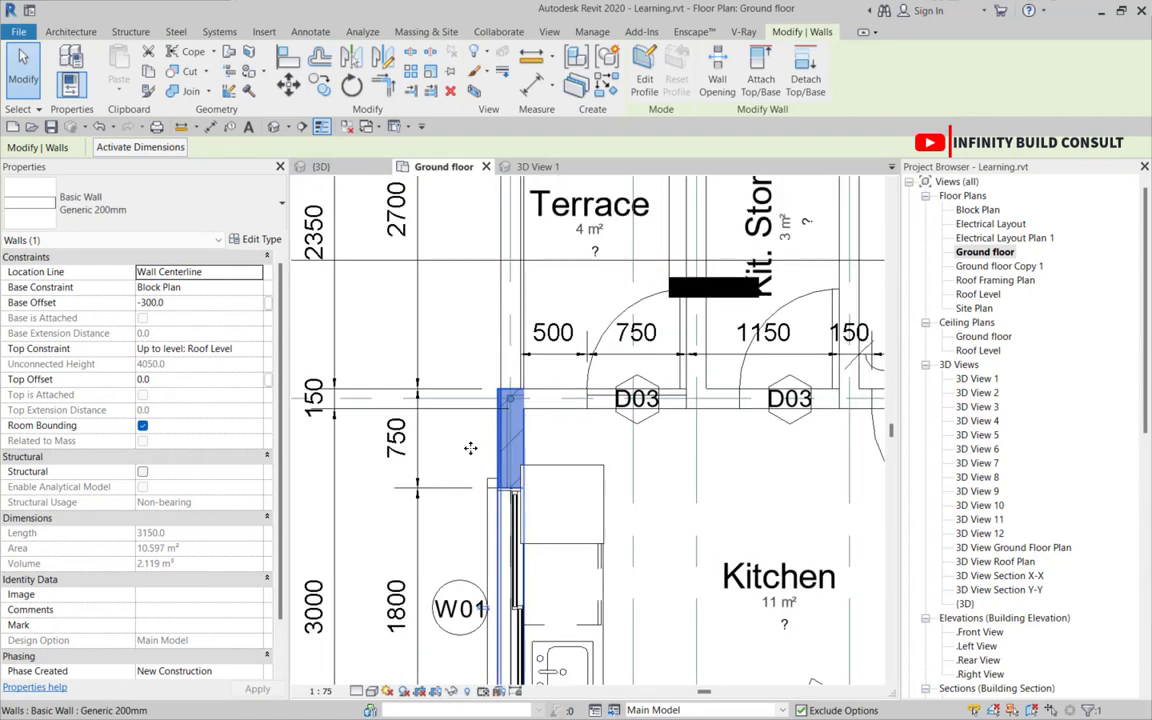
- Place an aligned dimension between the two faces of the Kitchen's outer wall, just above window W01
click(455, 450)
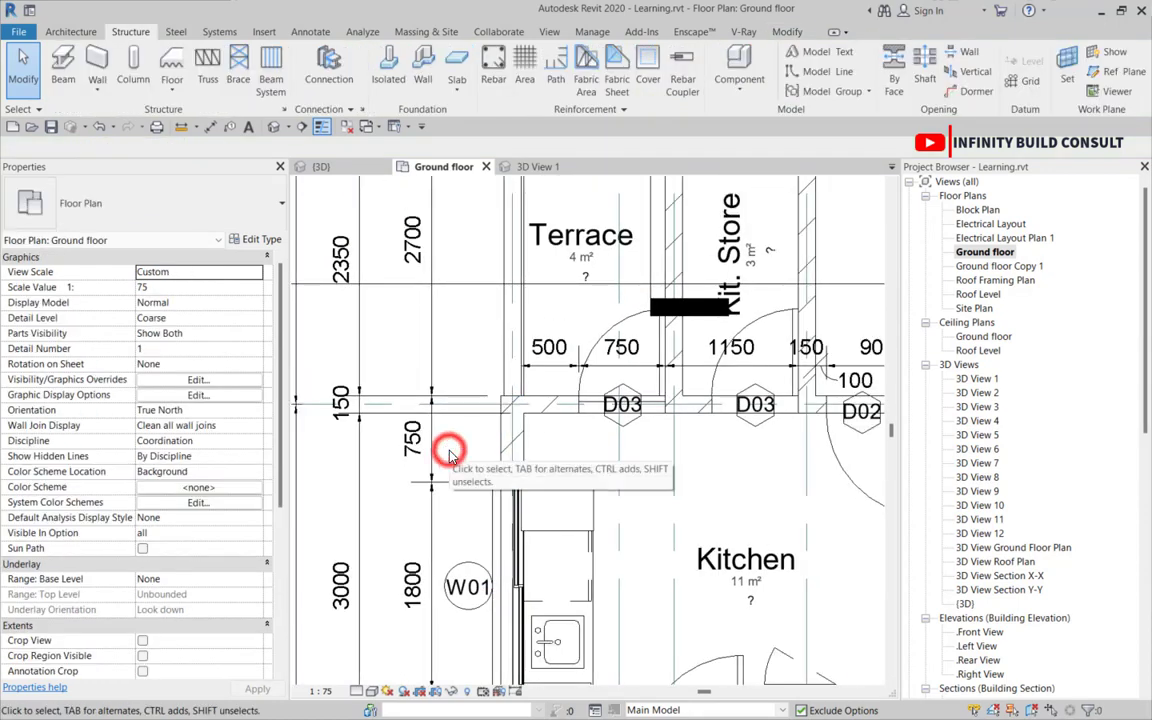
click(209, 126)
scroll(520, 448, up, 3)
click(522, 444)
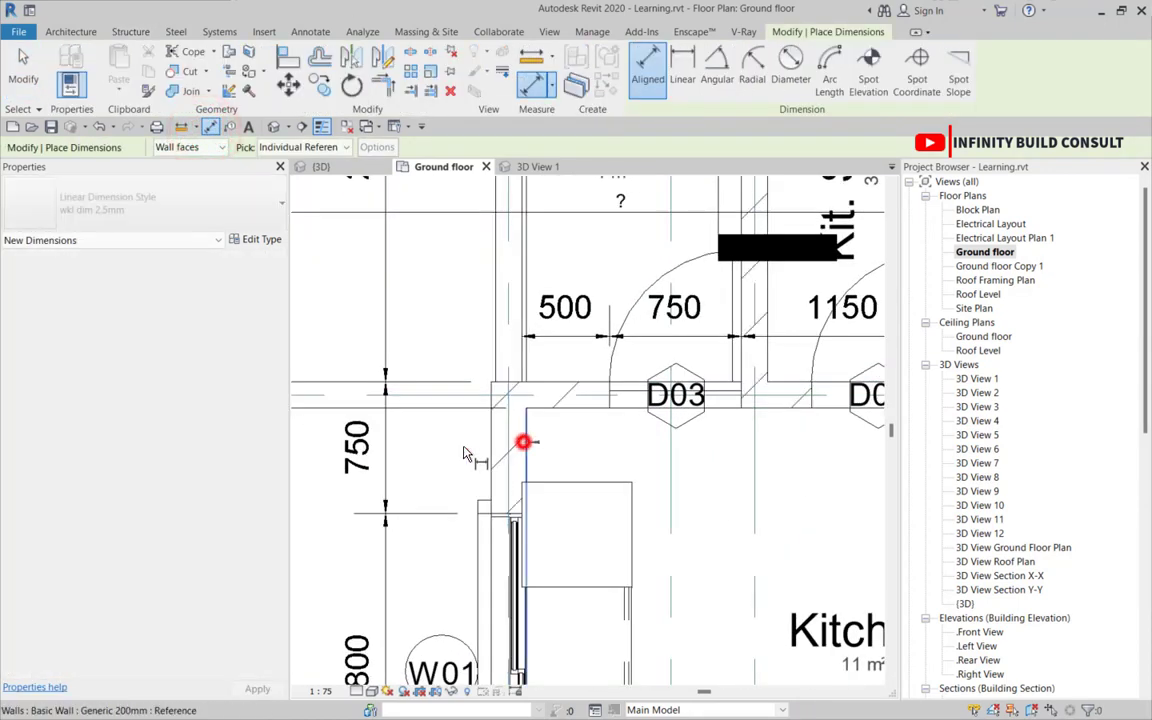
click(491, 447)
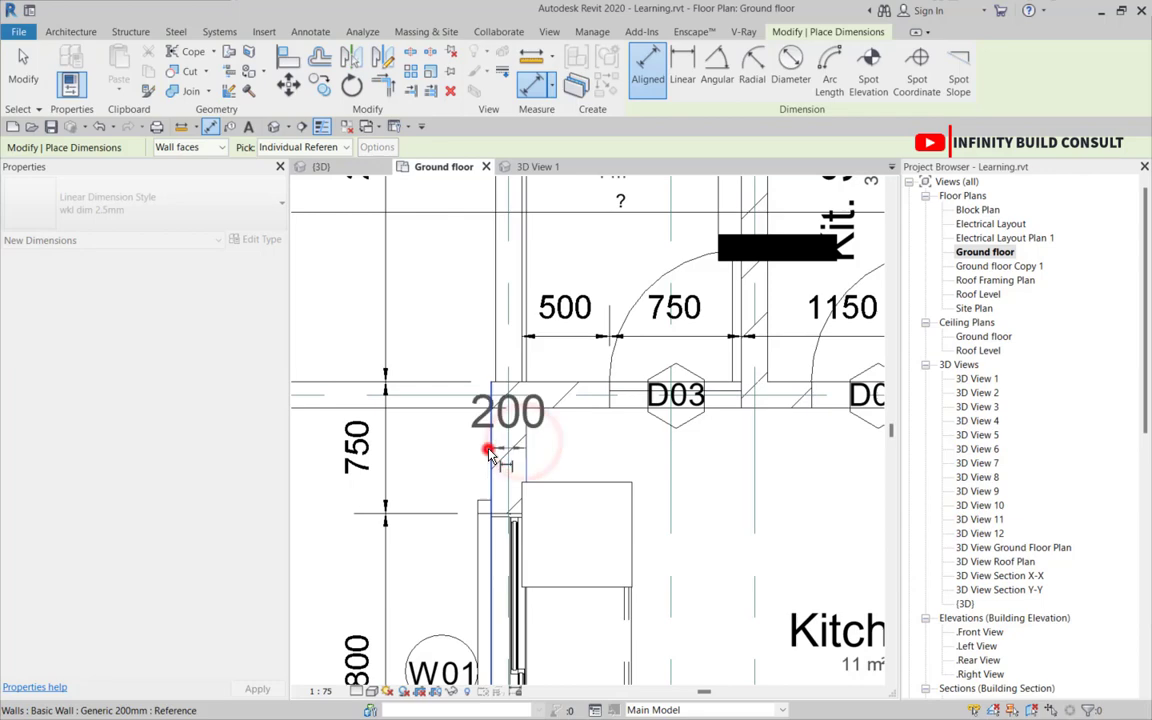
click(442, 479)
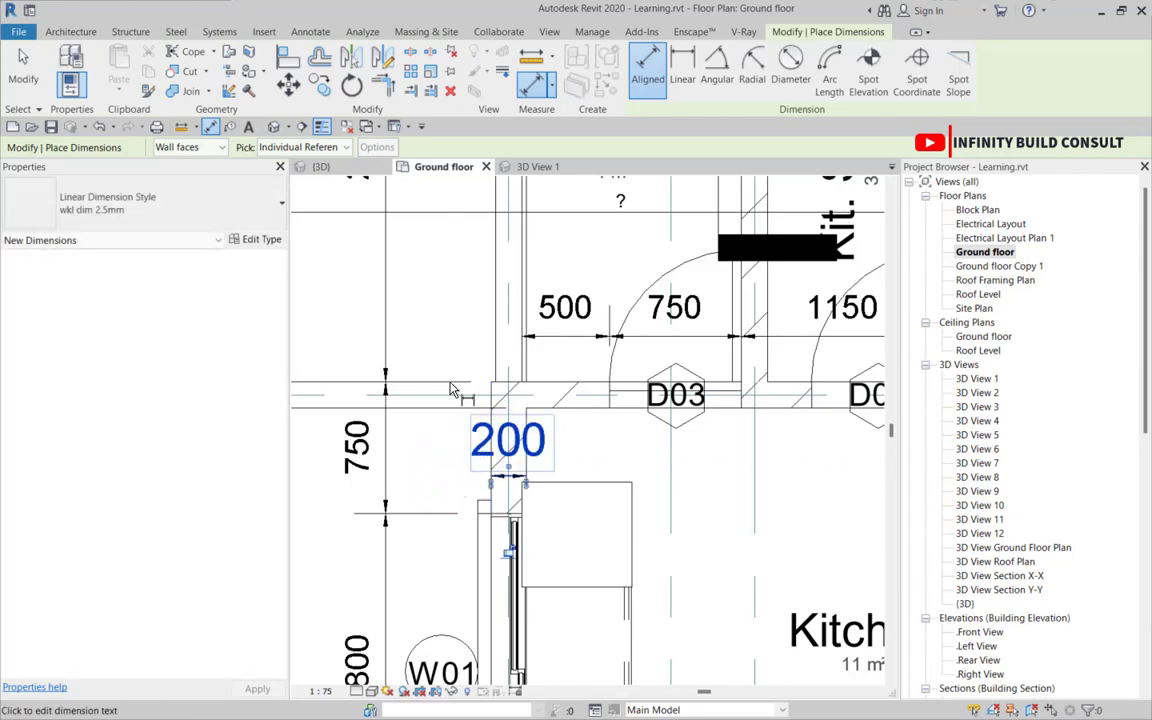
key(Escape)
key(Escape)
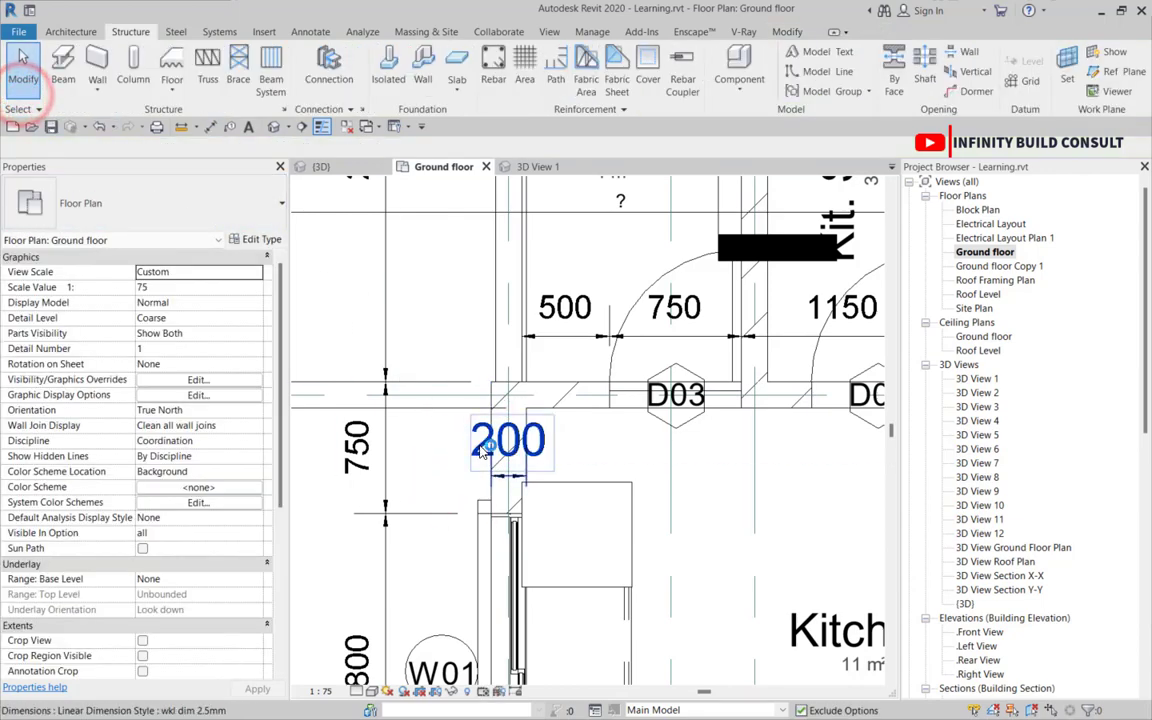
- Remove the thickness dimension just placed on the Kitchen's outer wall and leave nothing selected
scroll(489, 430, down, 4)
scroll(700, 400, up, 5)
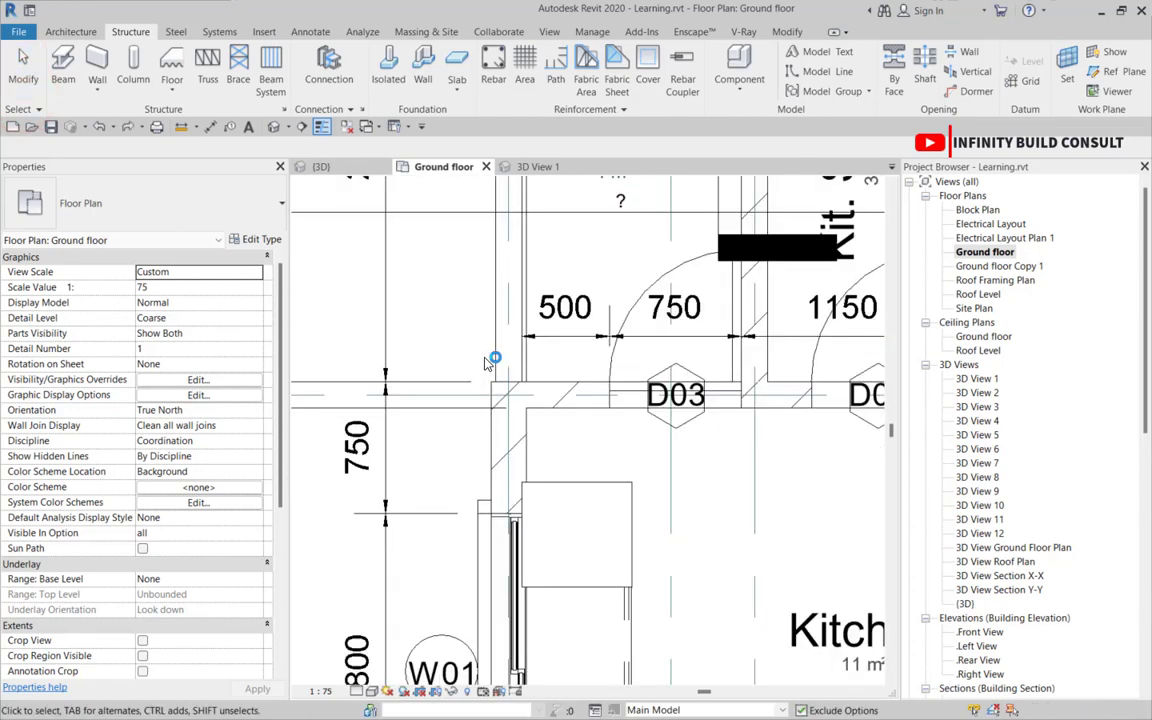
scroll(591, 417, down, 5)
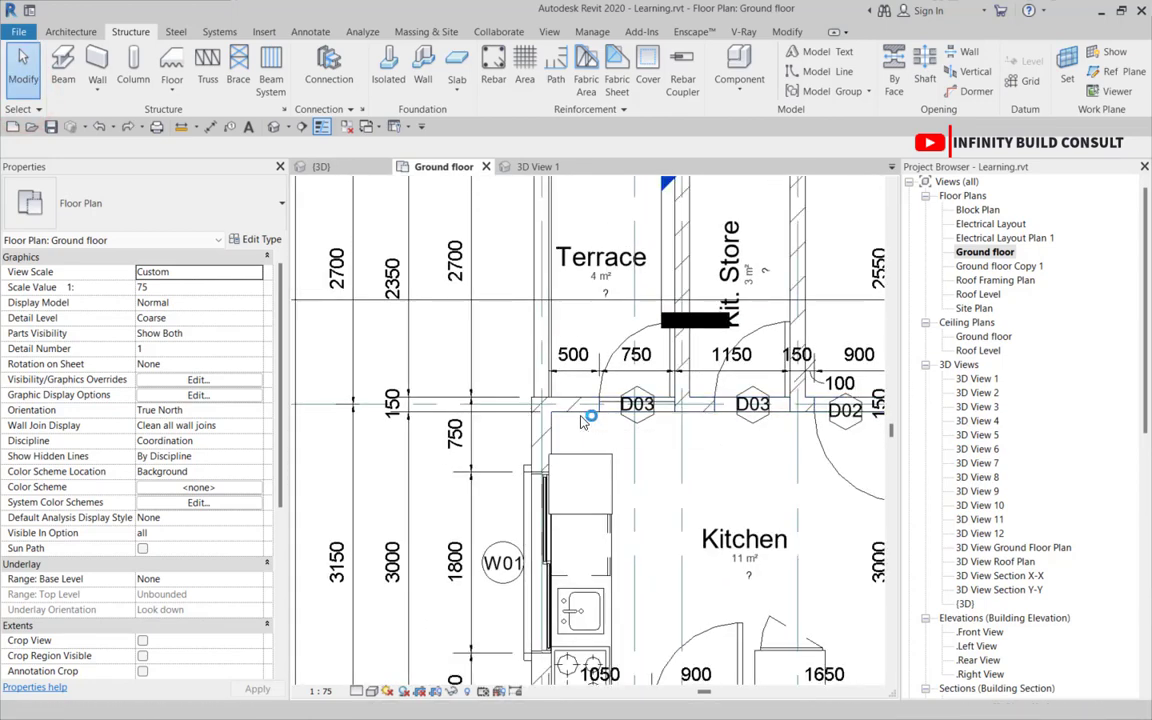
middle_drag(522, 374, 502, 372)
click(35, 66)
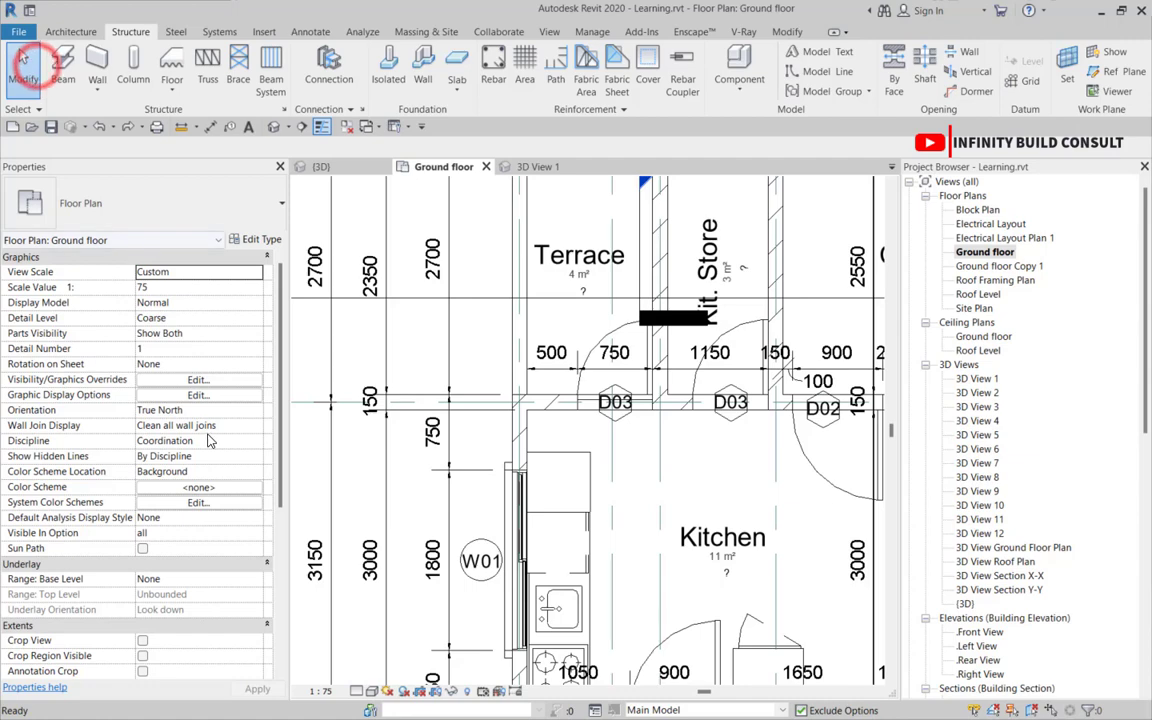
- Set the Ground floor plan's View Scale to 1 : 1 and examine the effect on its annotations
scroll(342, 395, down, 3)
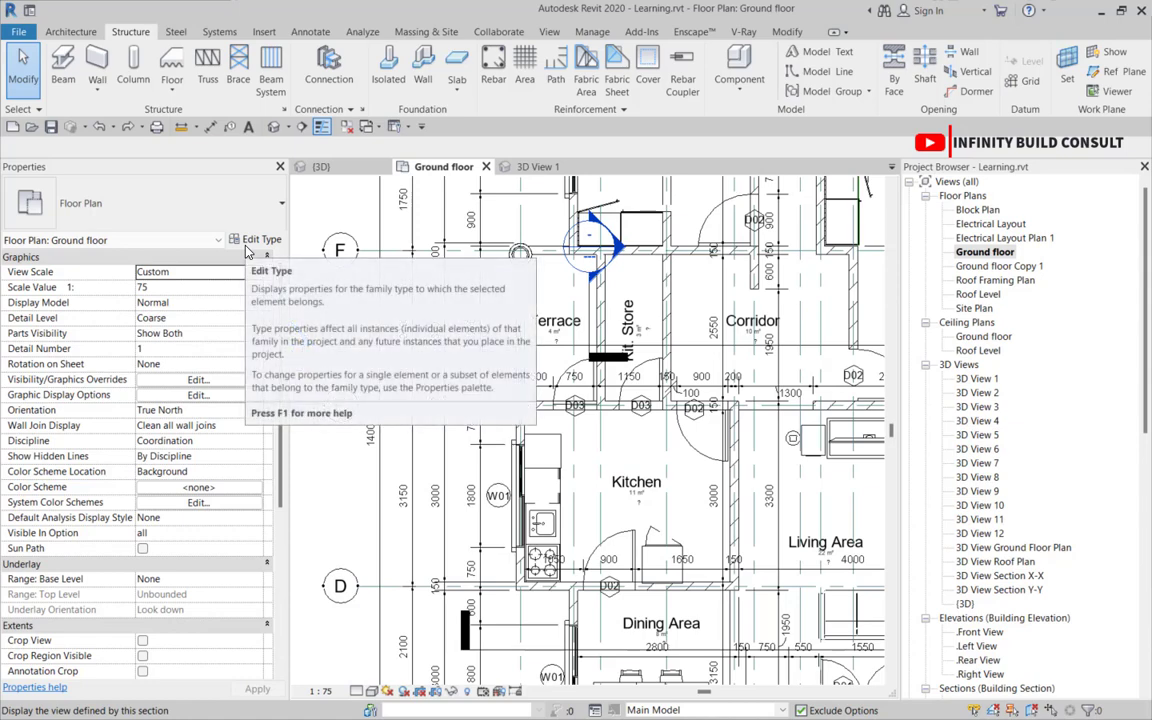
scroll(602, 500, down, 8)
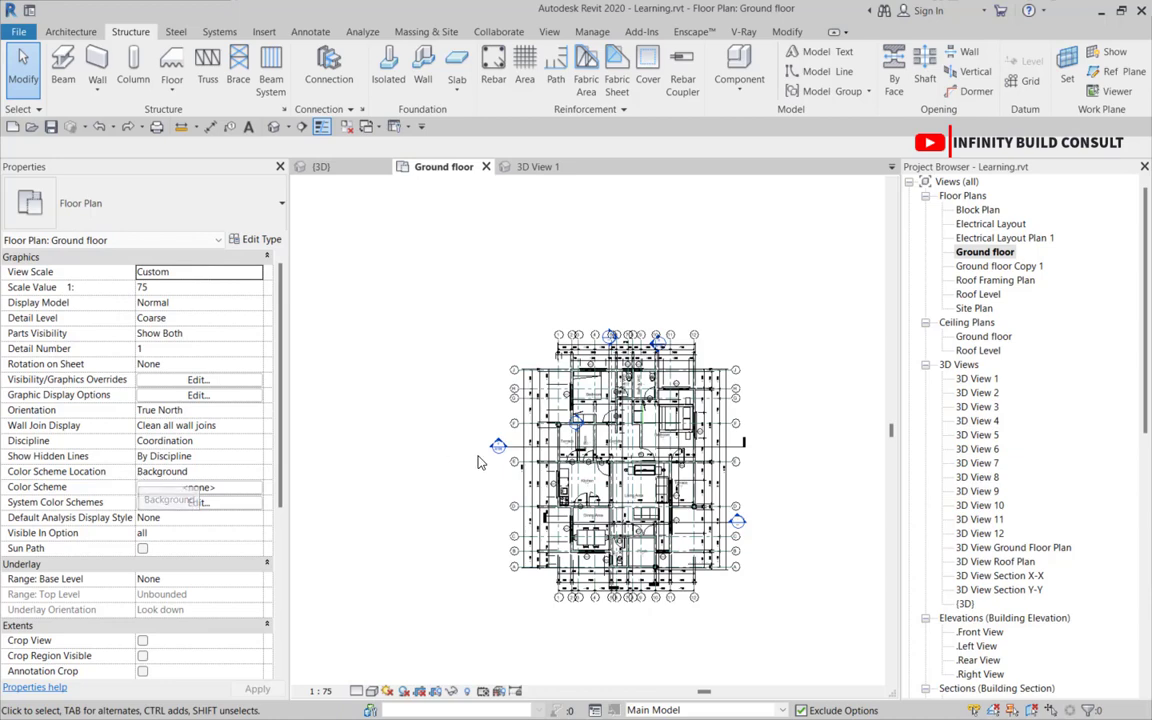
scroll(600, 480, up, 2)
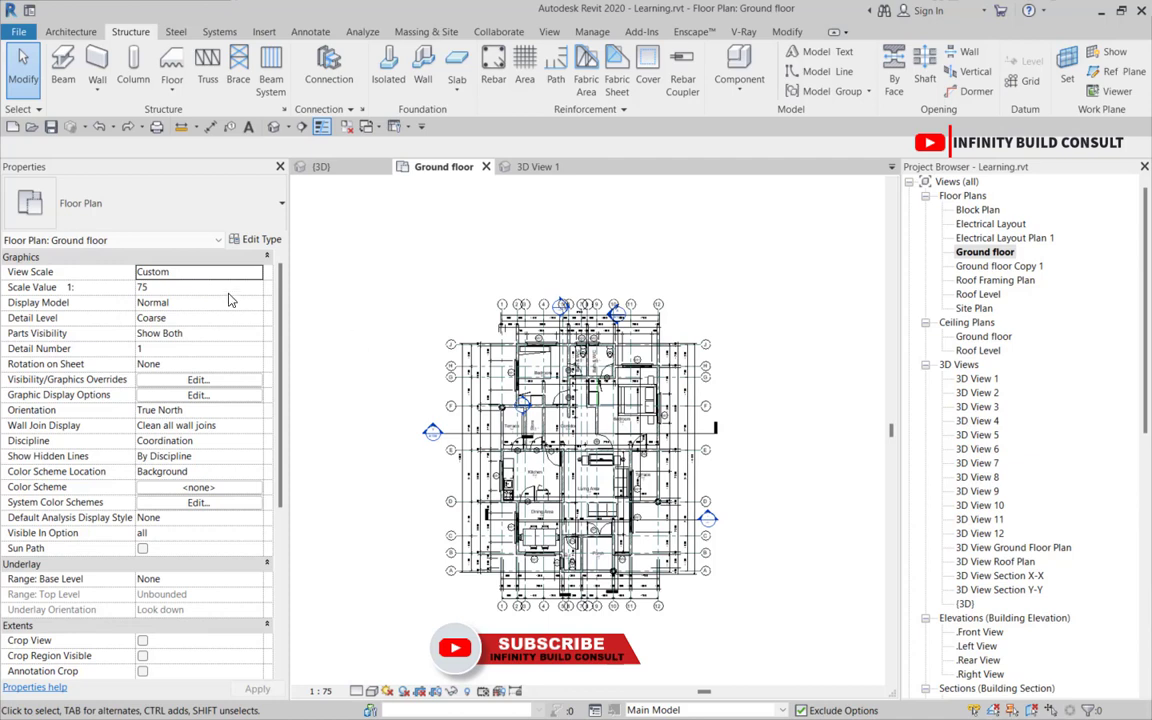
mouse_move(40, 280)
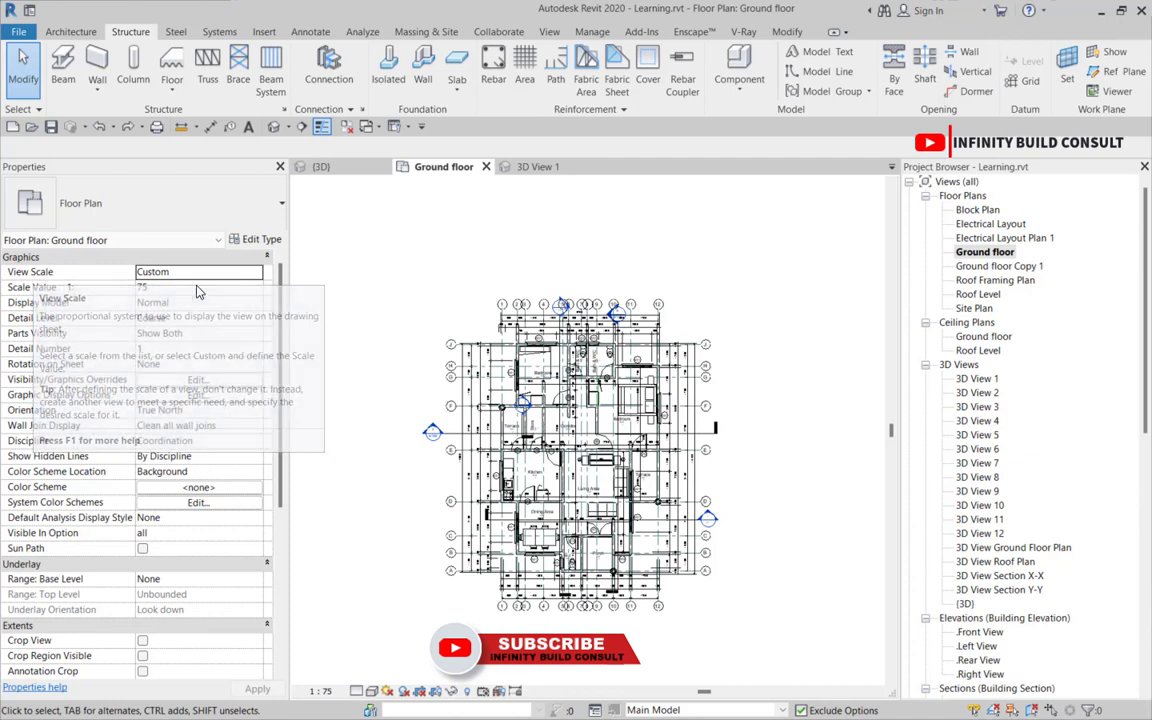
click(252, 272)
click(254, 272)
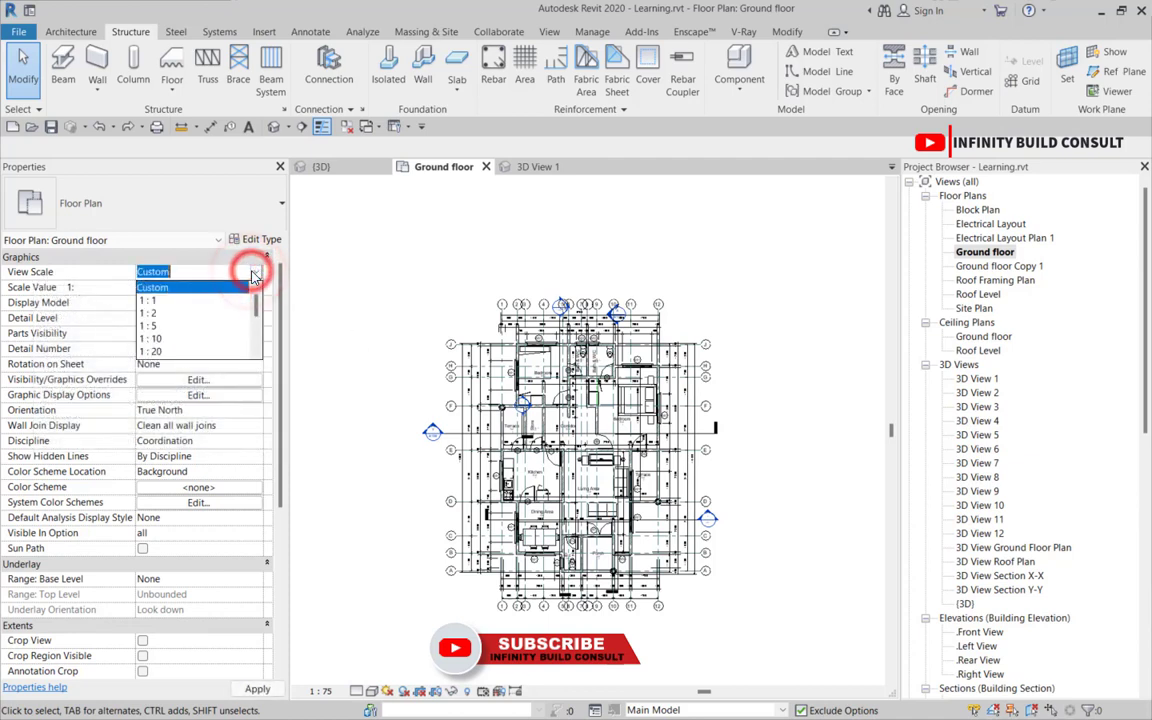
scroll(165, 338, down, 3)
scroll(167, 338, down, 2)
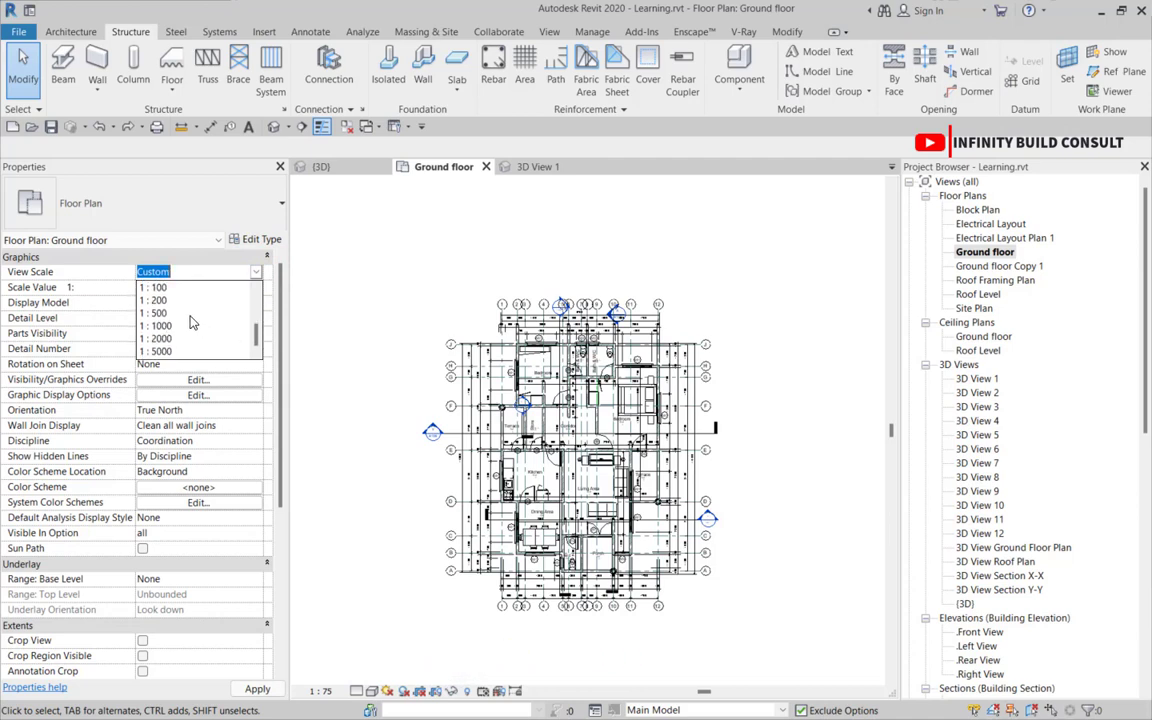
scroll(193, 322, up, 3)
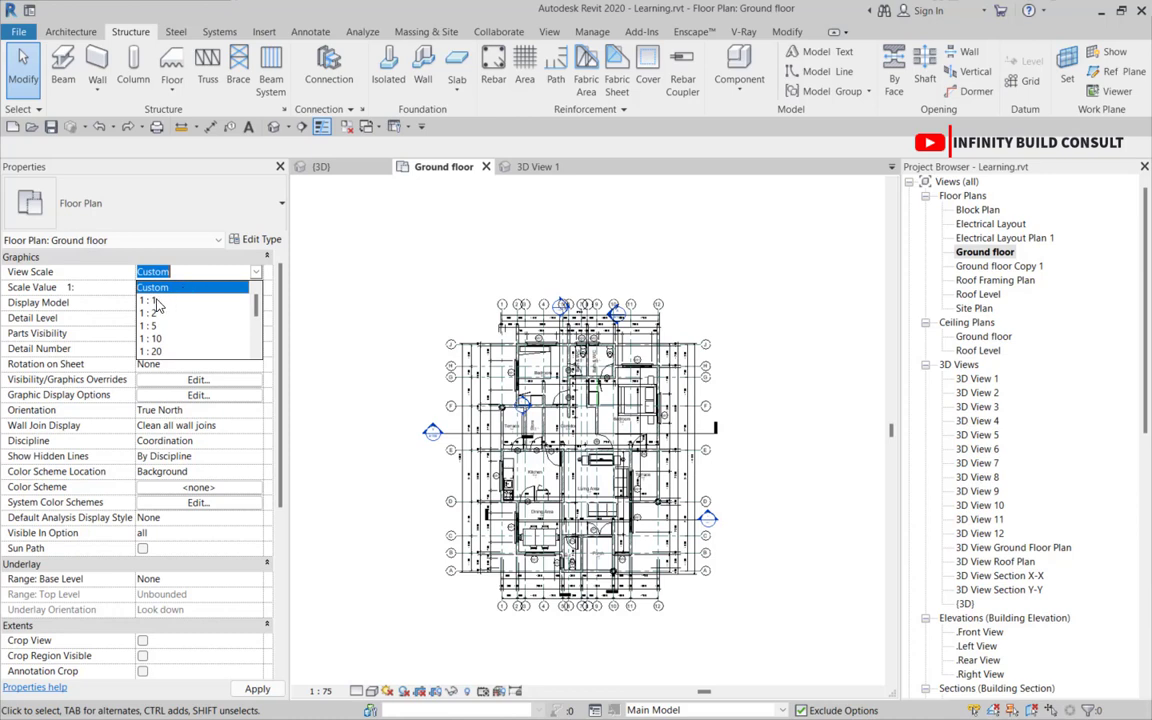
click(153, 301)
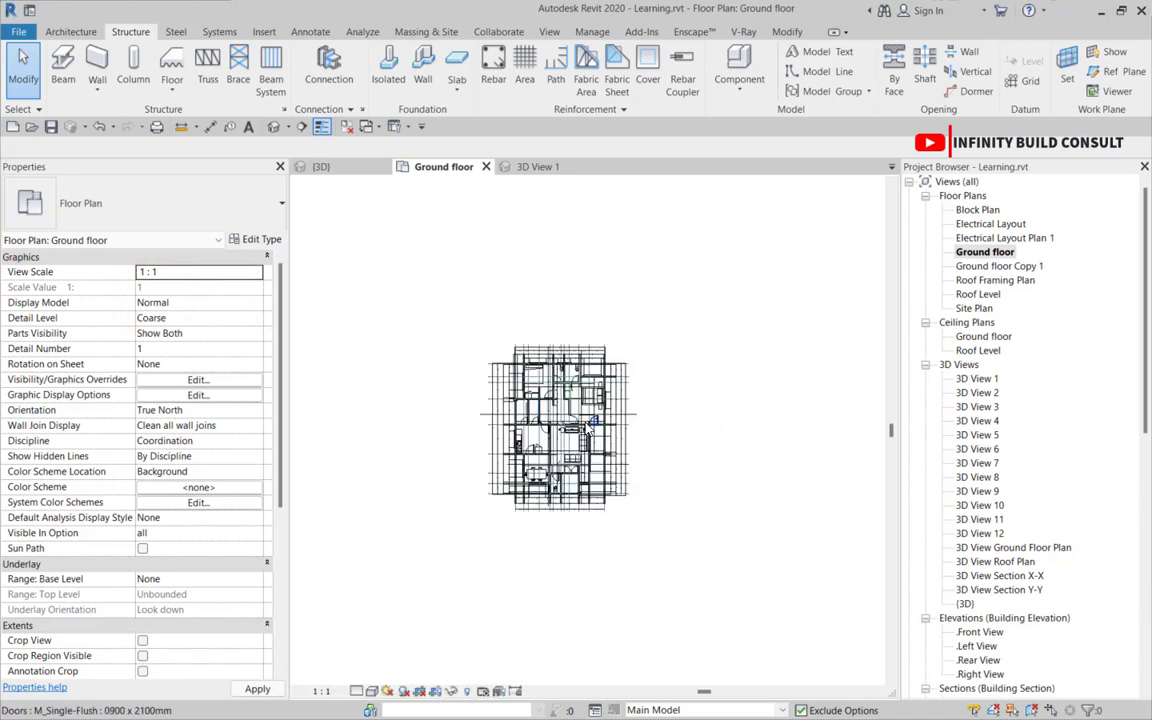
scroll(543, 403, up, 6)
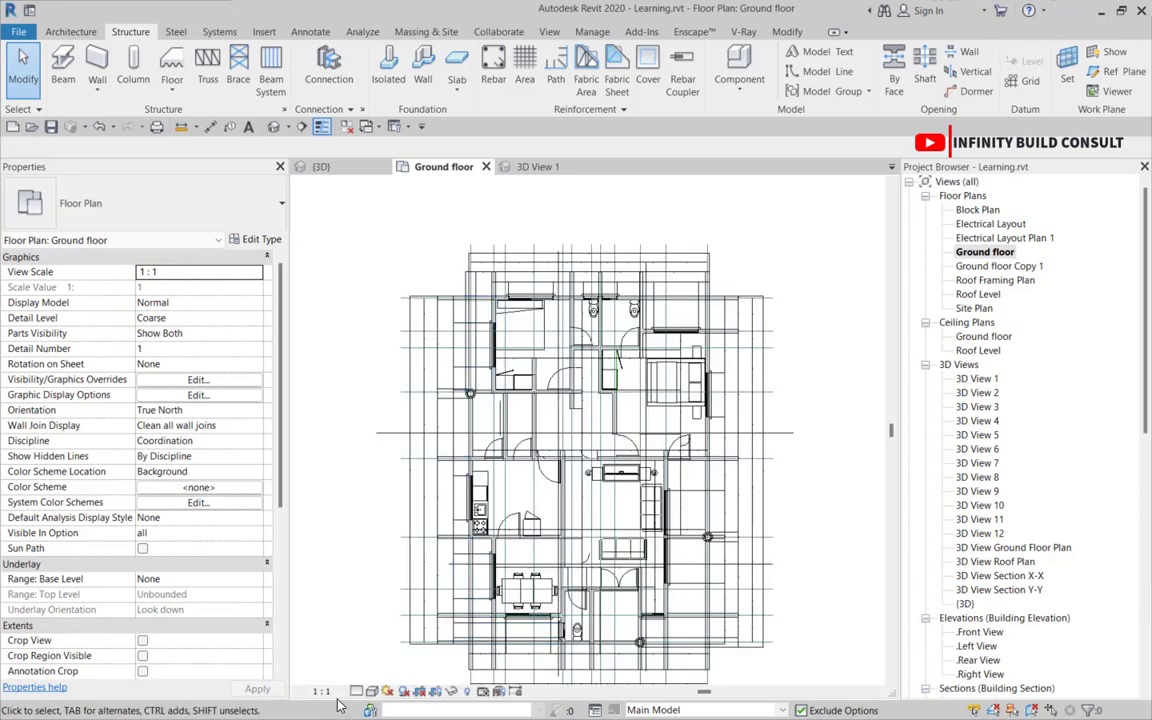
scroll(373, 521, down, 3)
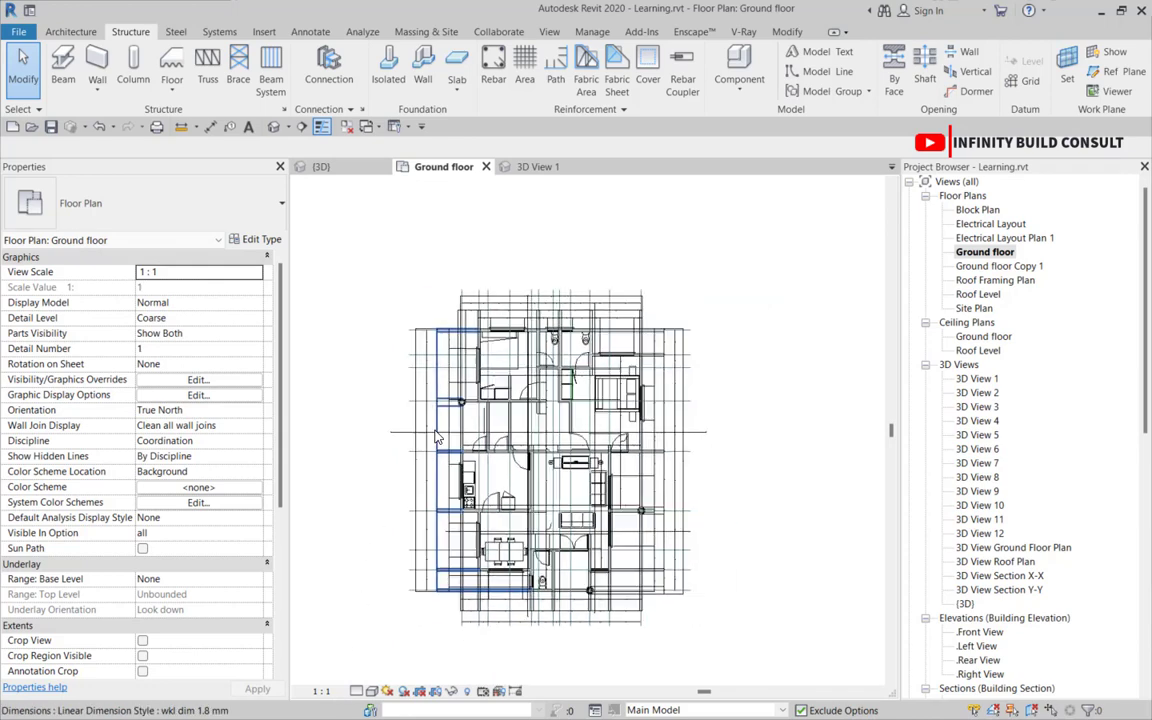
- Change the Ground floor plan's View Scale to 1 : 100 and look over the plan
click(256, 271)
scroll(194, 339, down, 2)
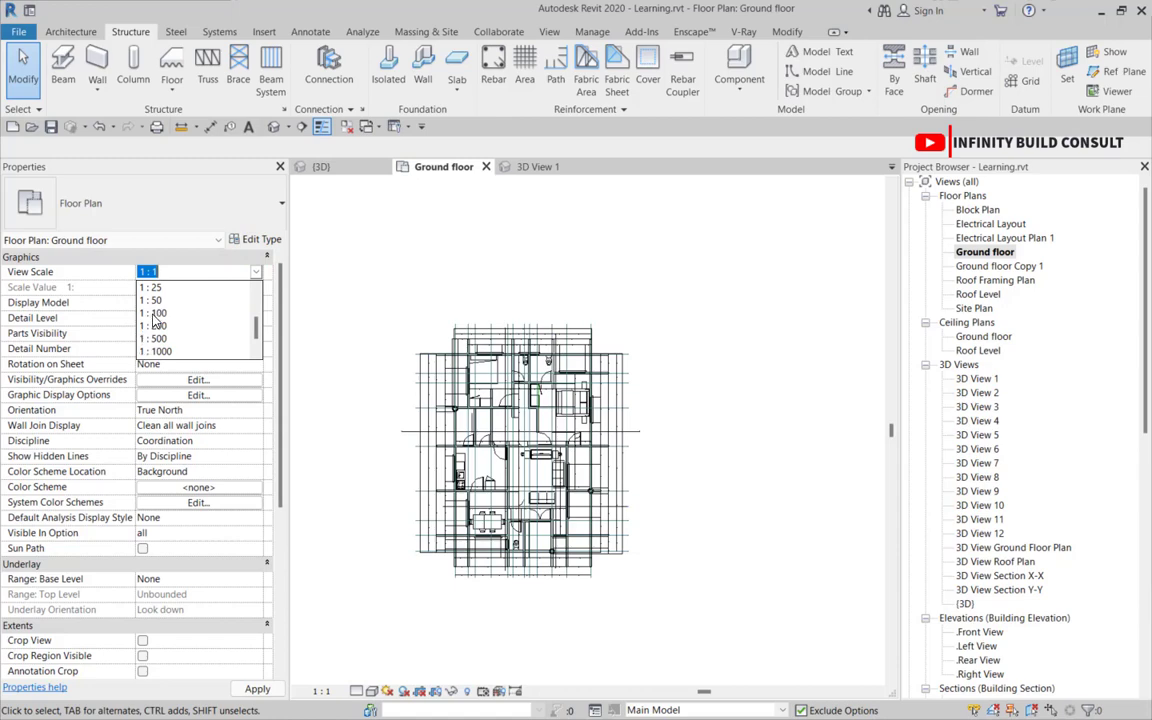
click(155, 313)
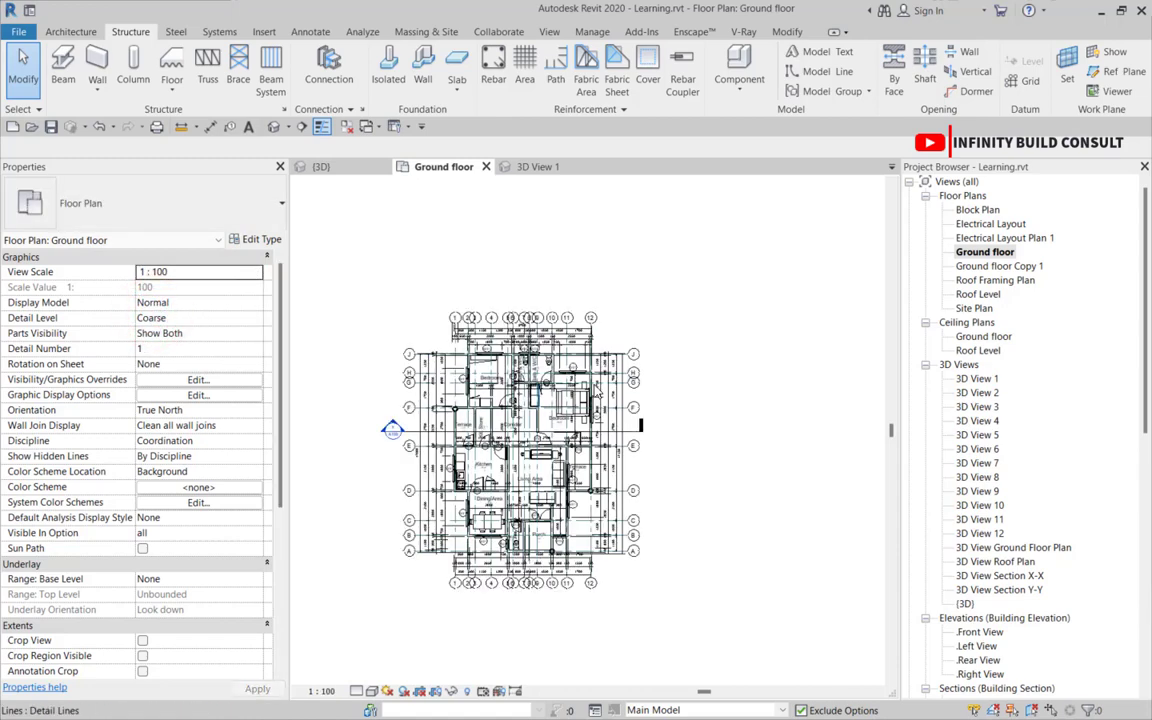
scroll(597, 390, down, 2)
scroll(553, 431, up, 2)
- Examine the full list of preset View Scale options for the floor plan without choosing one
click(259, 272)
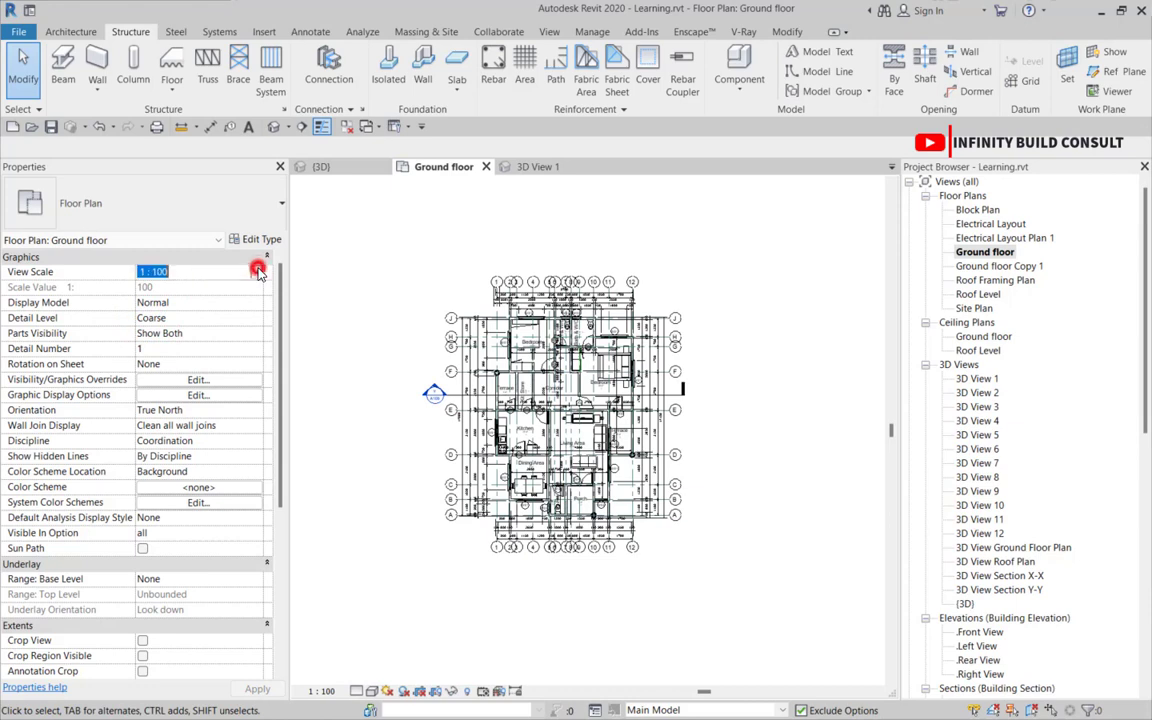
click(256, 272)
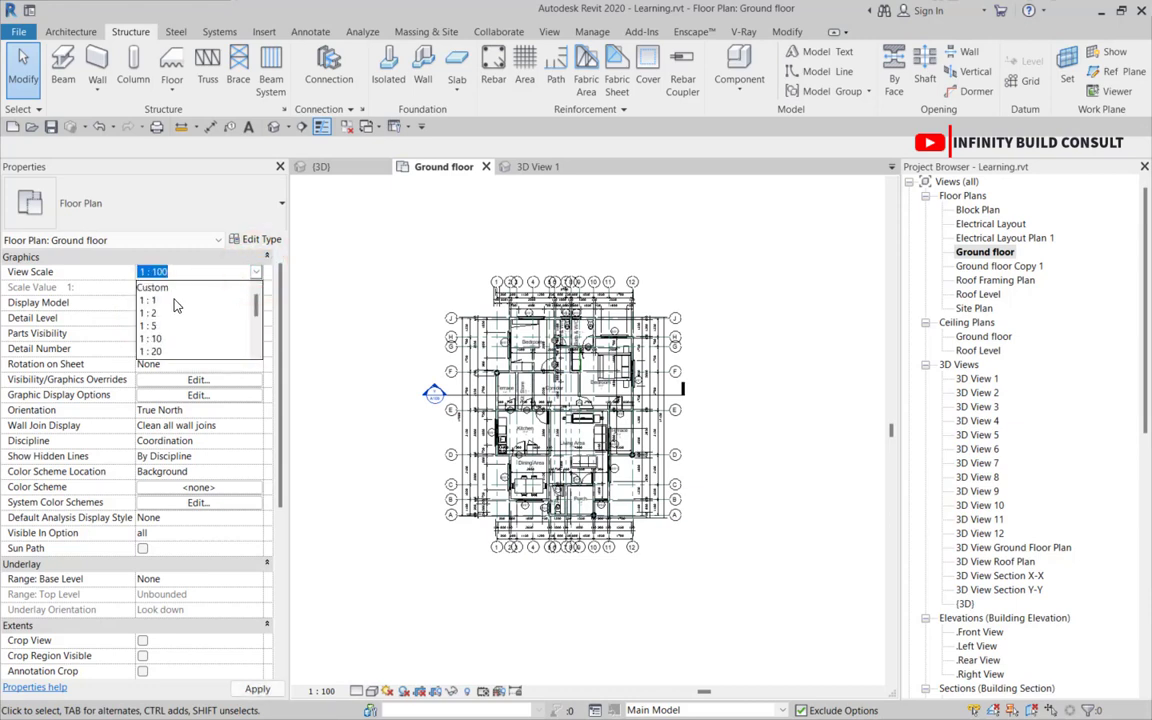
scroll(194, 323, down, 1)
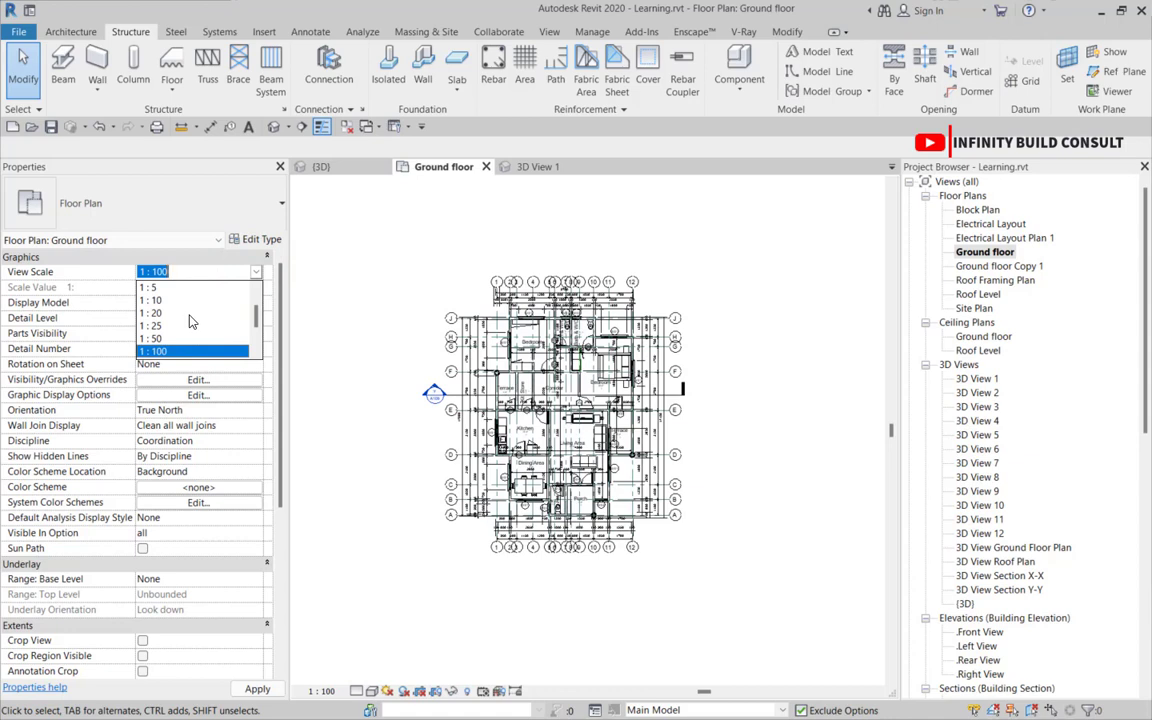
scroll(192, 323, down, 2)
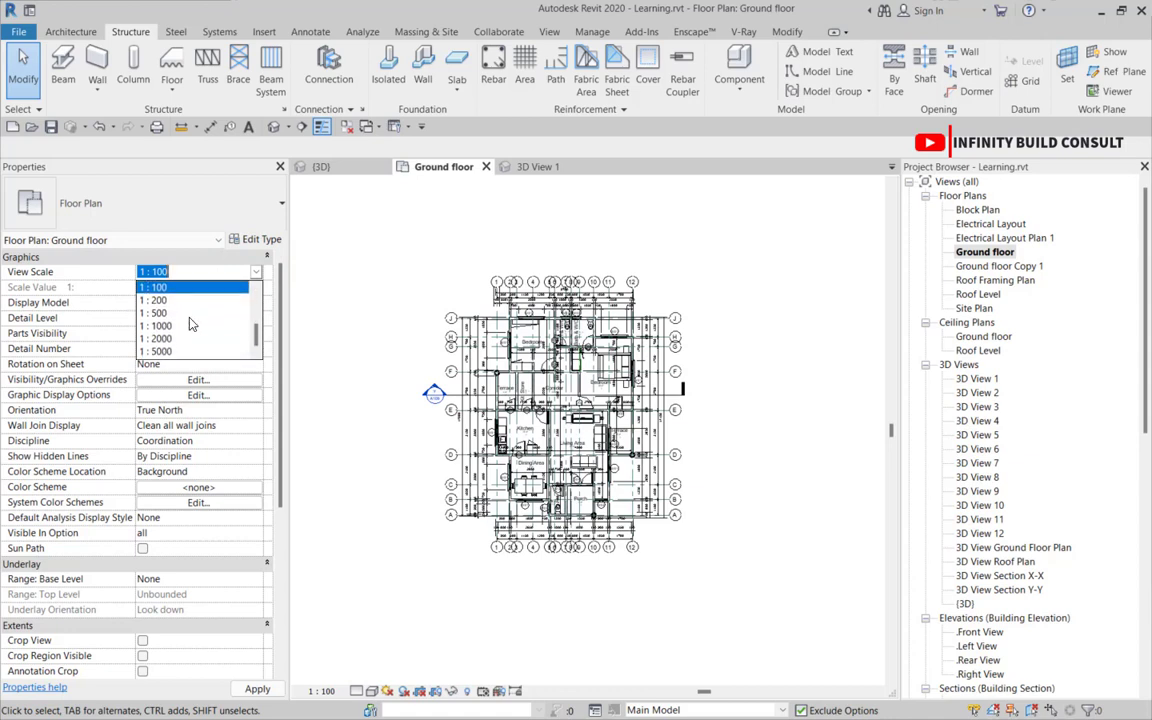
scroll(192, 323, up, 1)
scroll(192, 325, down, 2)
scroll(192, 331, up, 4)
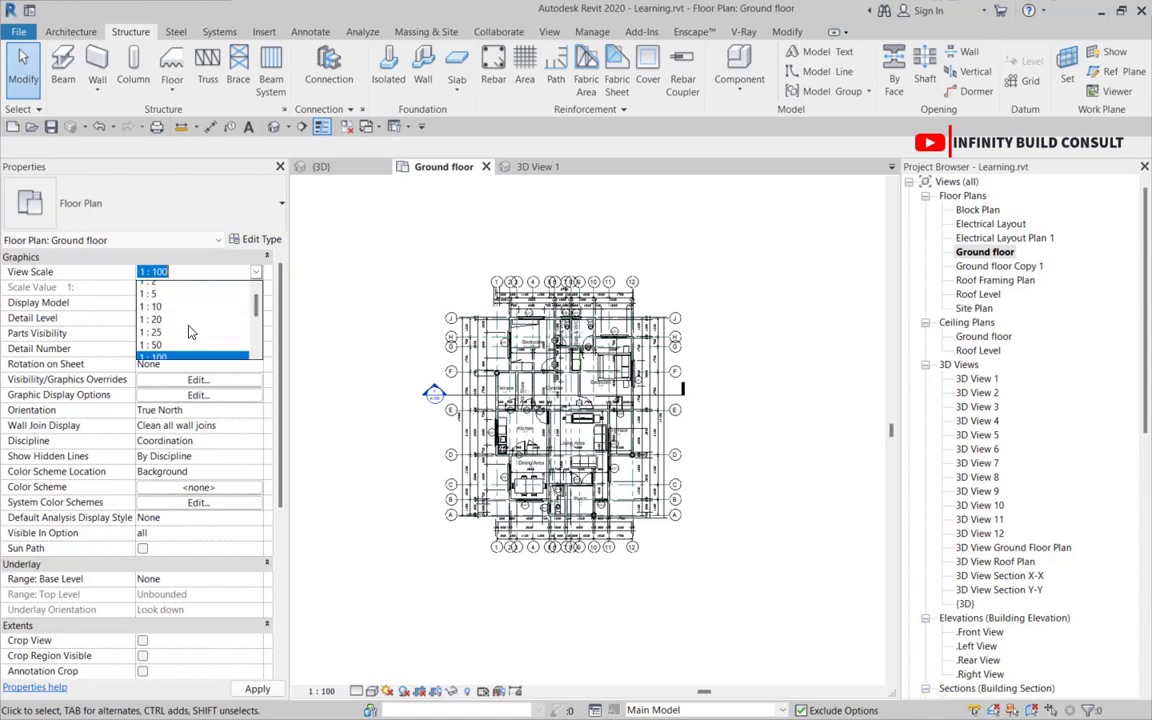
scroll(192, 331, down, 1)
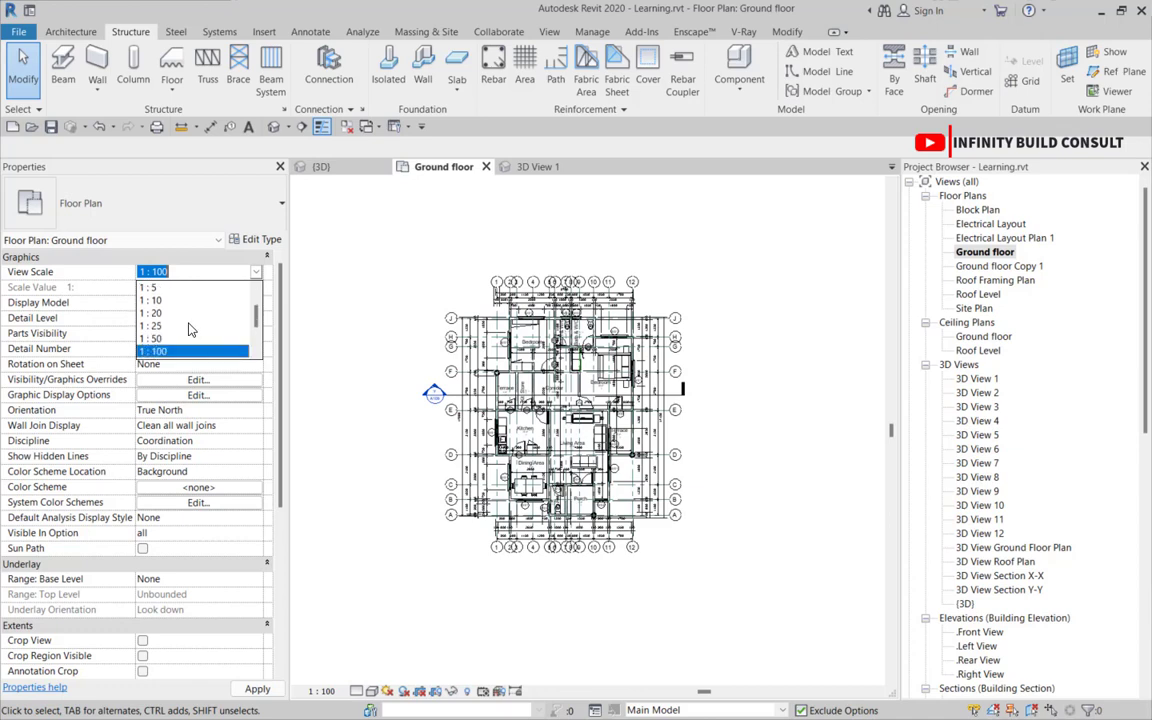
scroll(190, 330, up, 2)
click(126, 271)
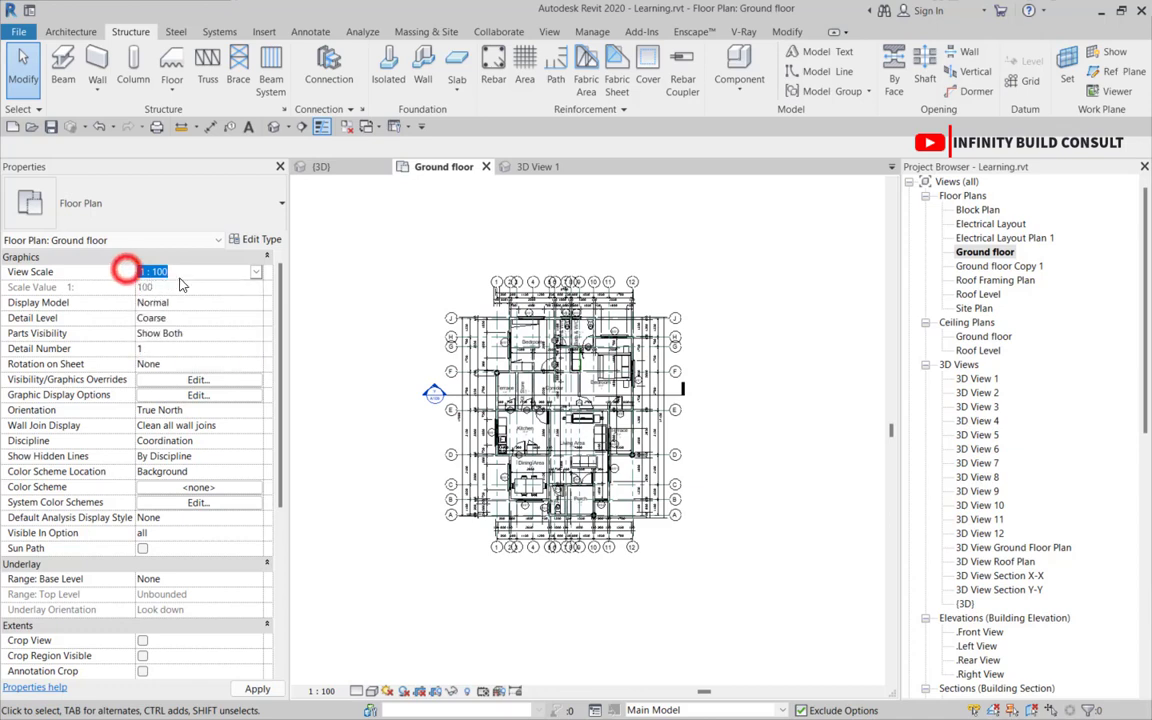
- Set the floor plan's View Scale to Custom with a Scale Value of 75
click(257, 272)
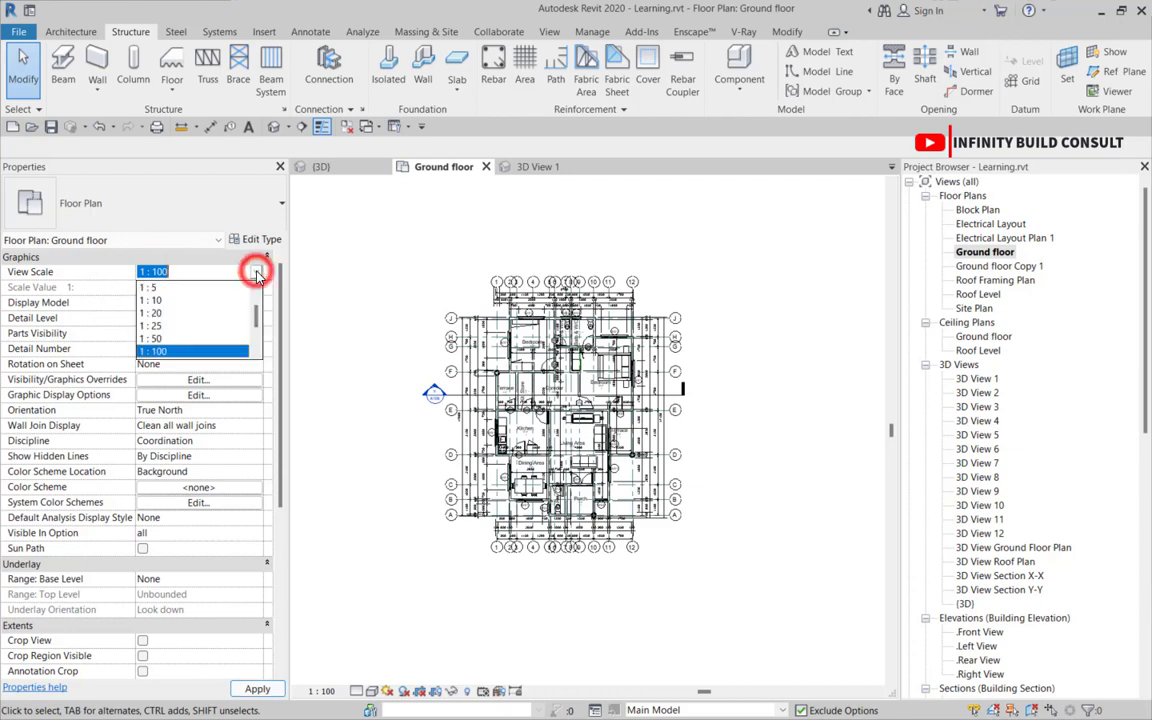
scroll(240, 273, up, 3)
click(157, 290)
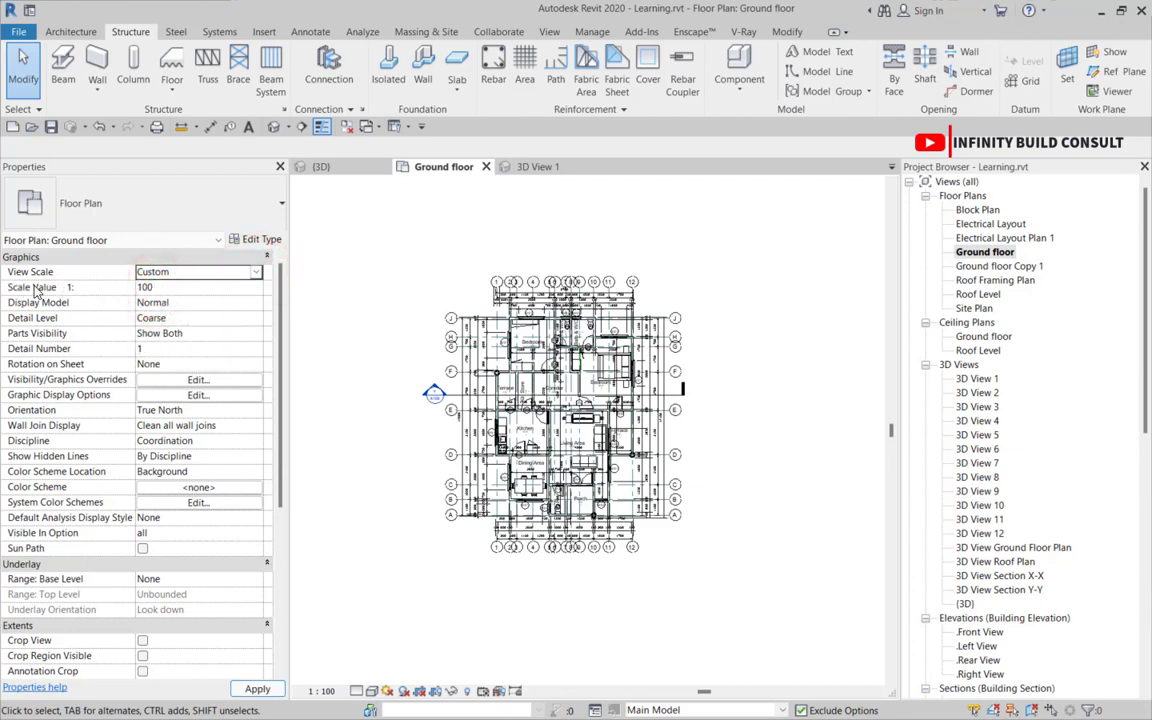
mouse_move(45, 290)
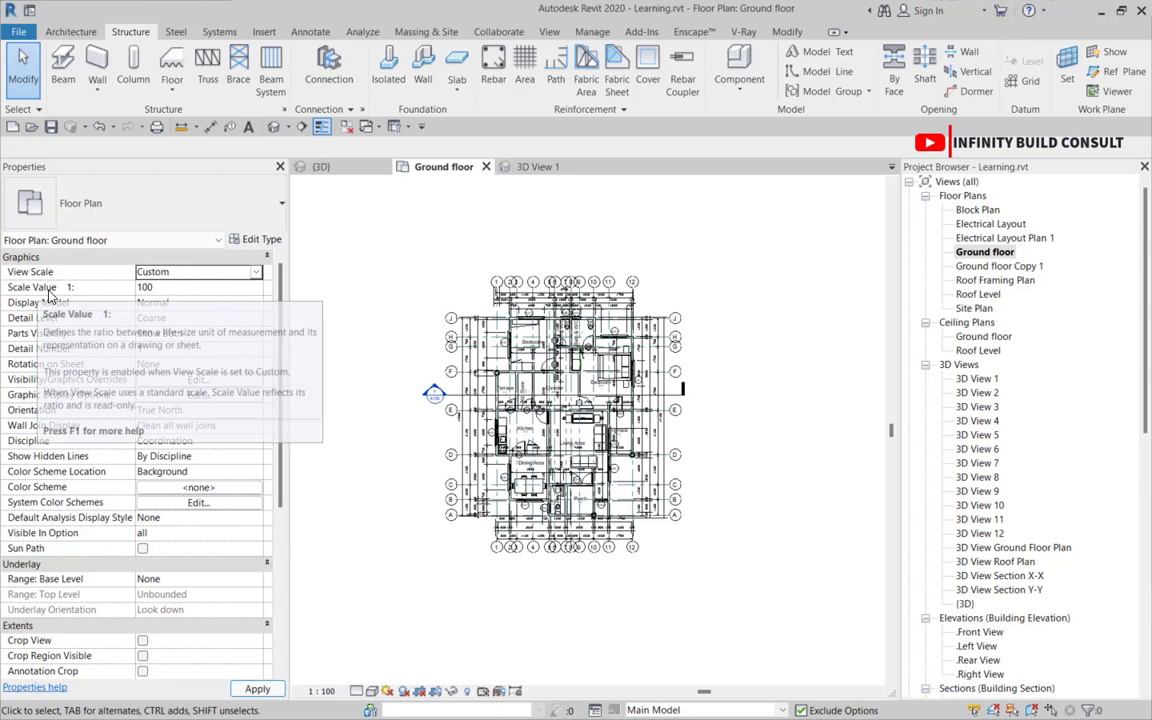
click(244, 287)
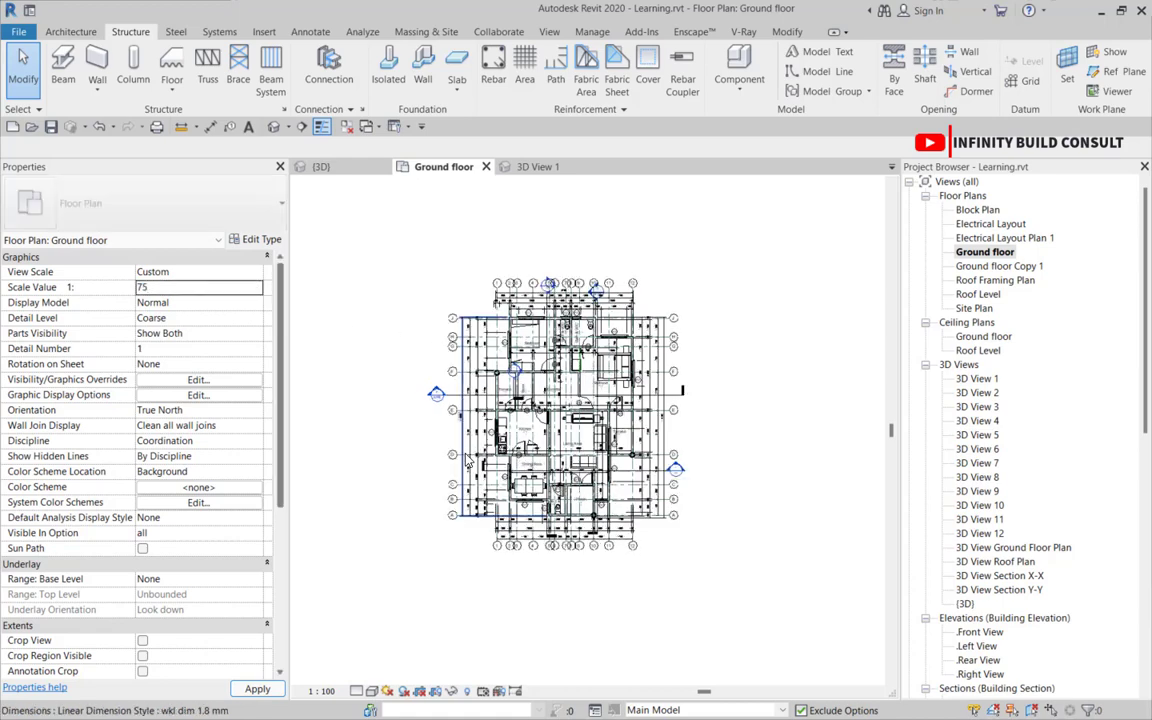
scroll(434, 491, up, 1)
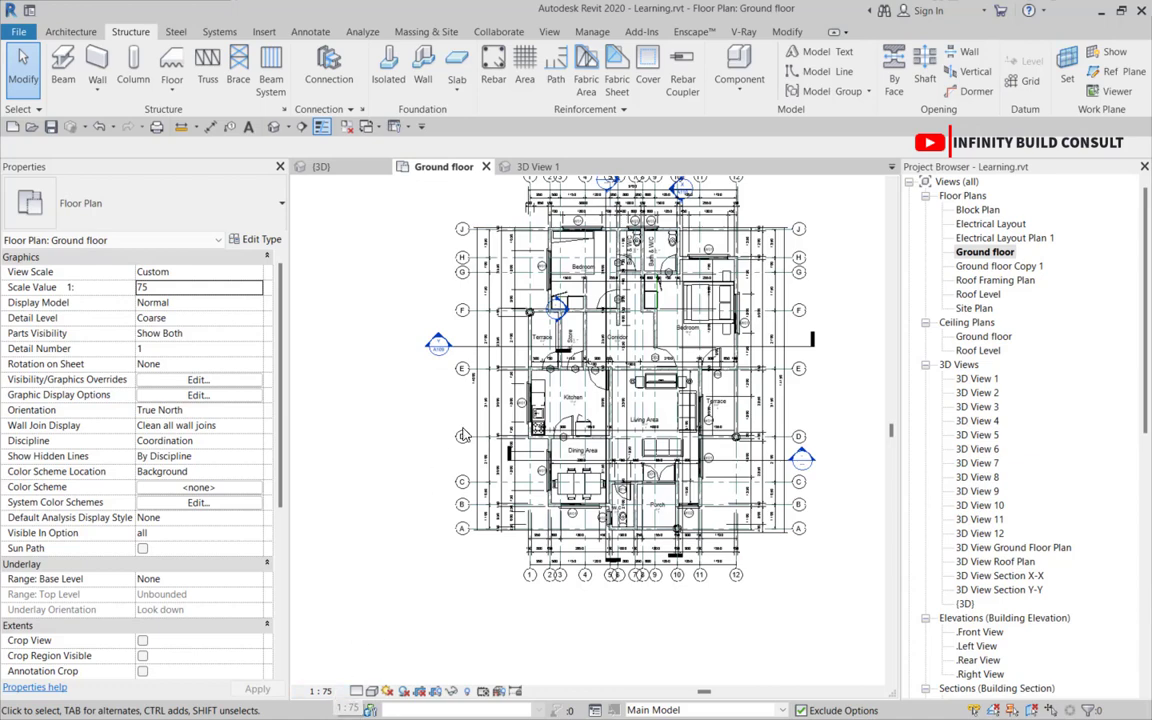
- Read the Display Model property's description and its available options for the Ground floor plan without choosing one
scroll(455, 412, down, 2)
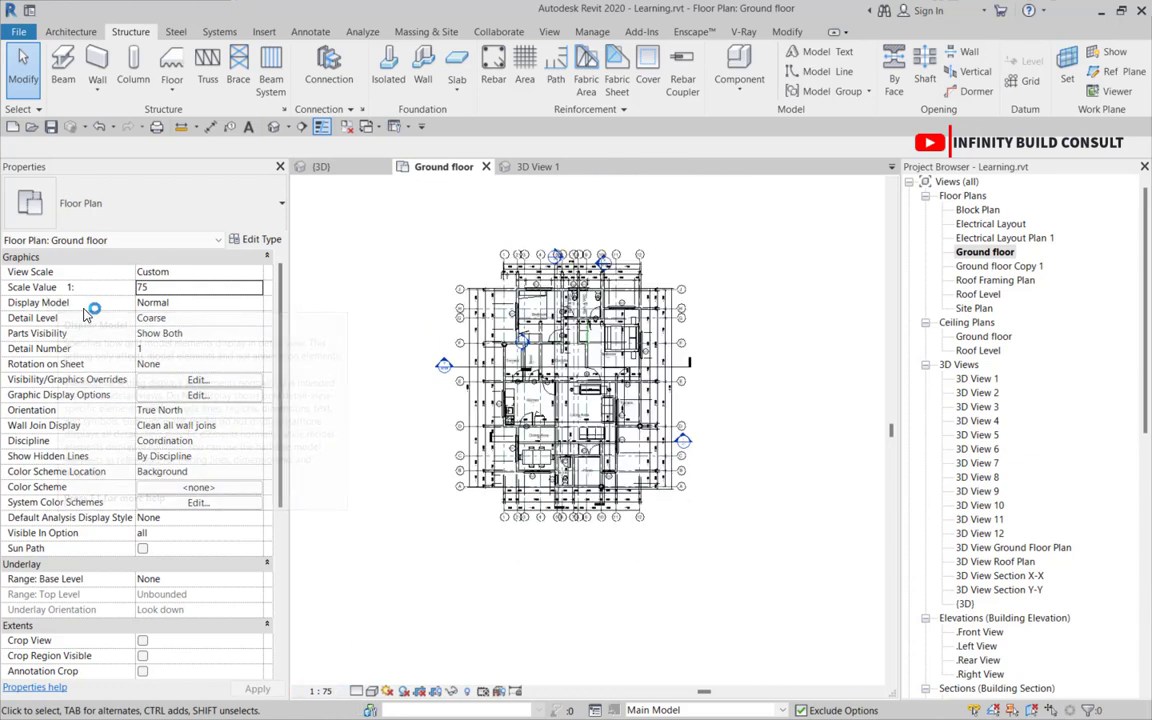
click(255, 303)
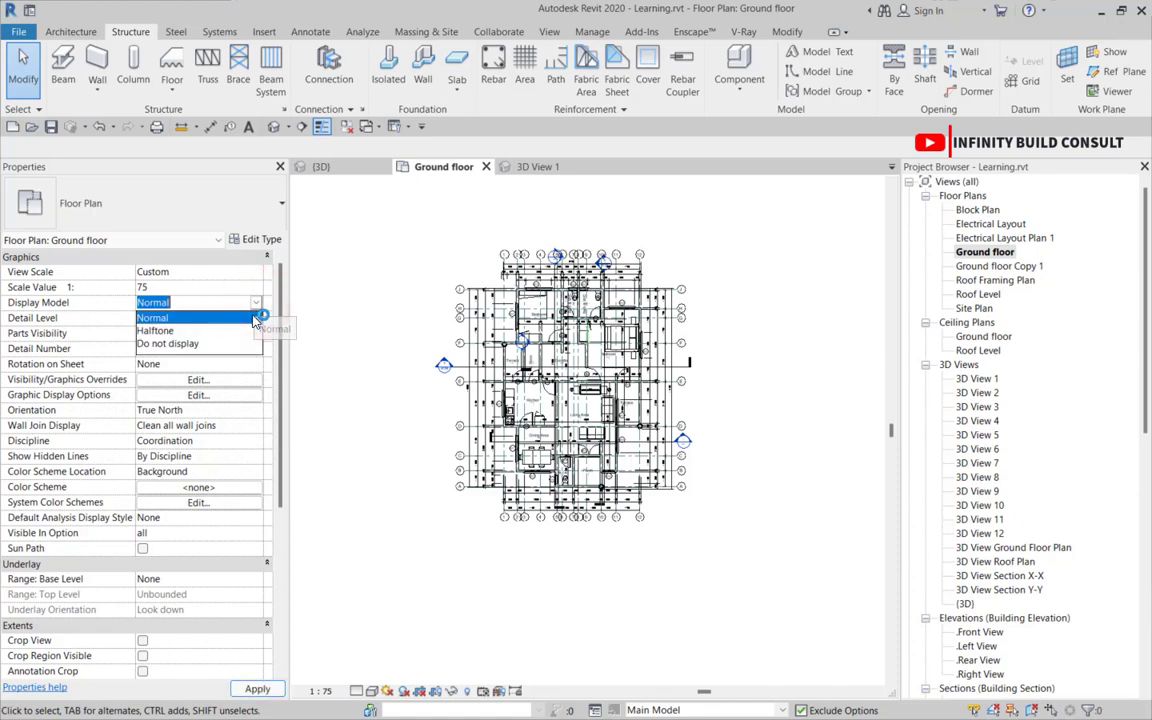
click(118, 312)
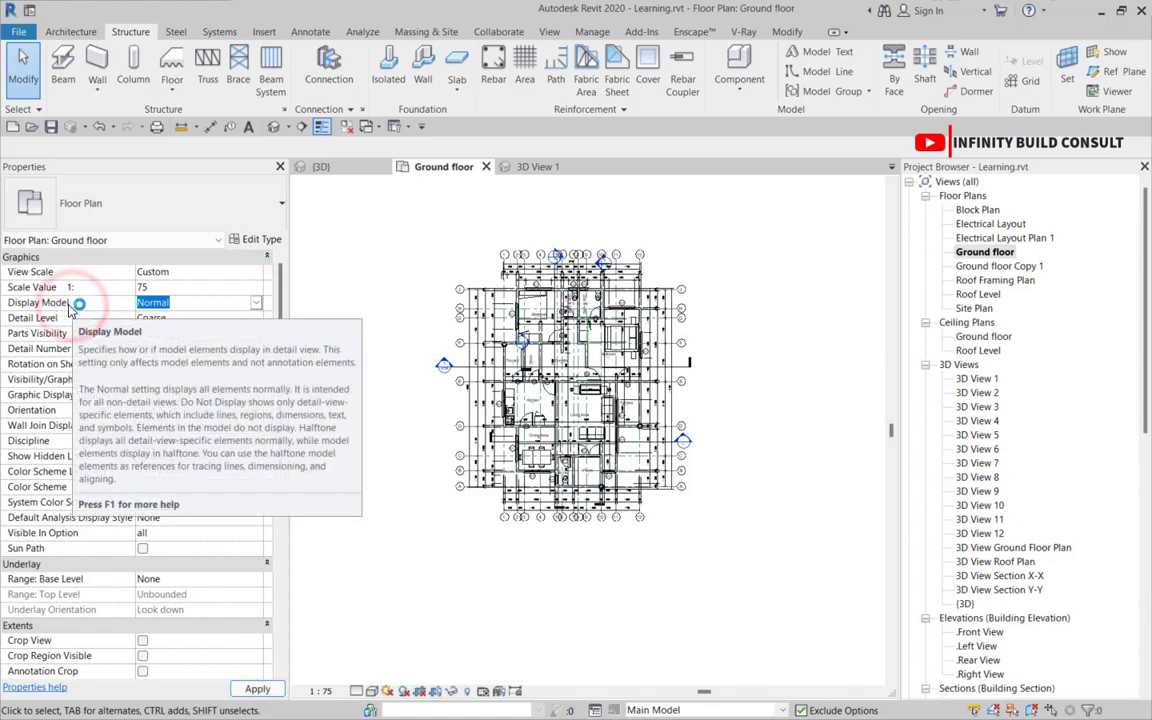
scroll(546, 379, up, 4)
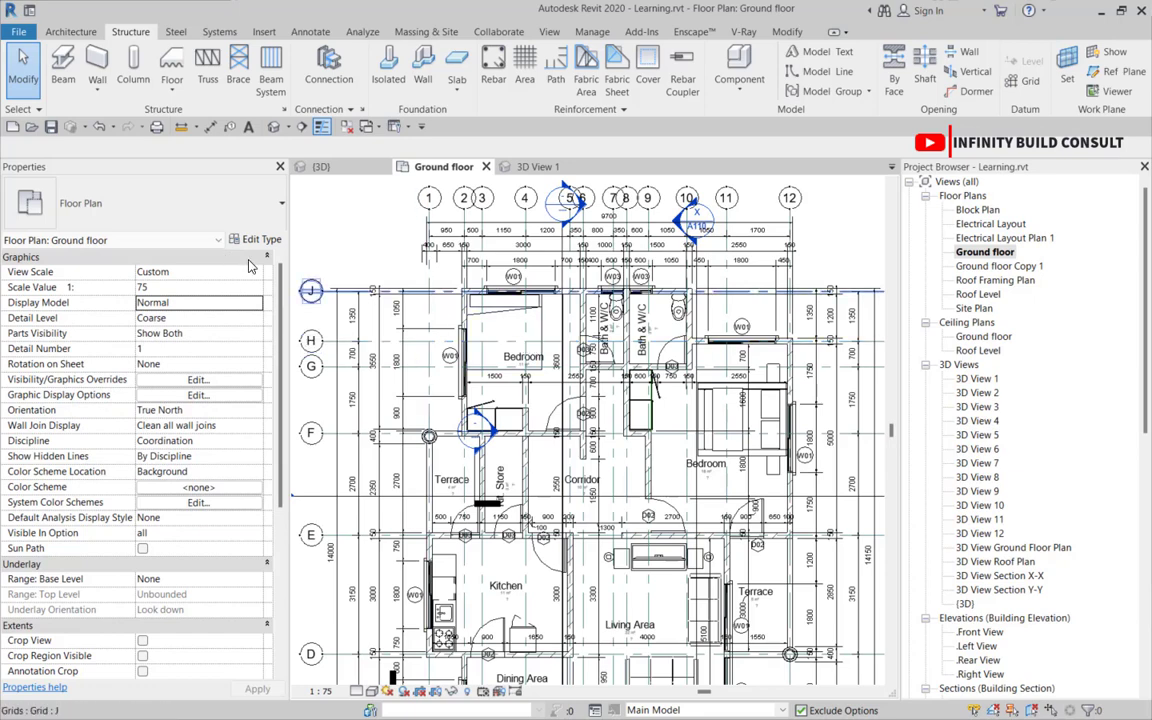
scroll(498, 318, down, 1)
scroll(498, 318, down, 1)
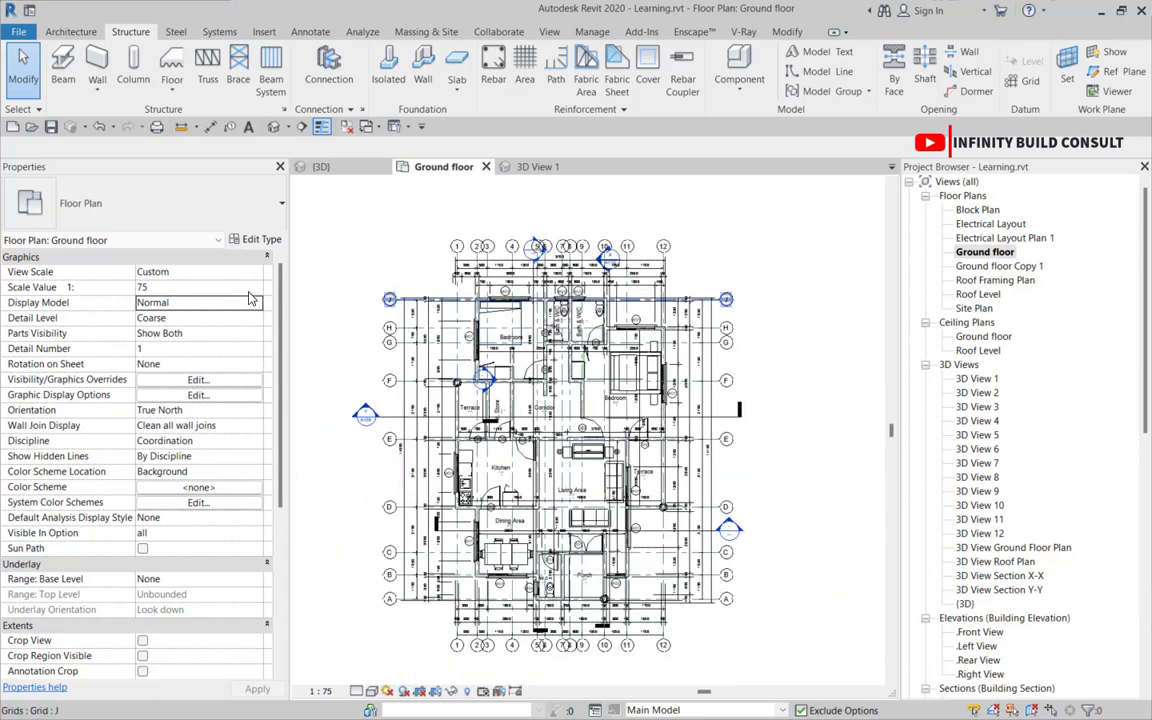
- Set the Ground floor plan's Display Model to Halftone and examine how the model elements and annotations appear
click(252, 306)
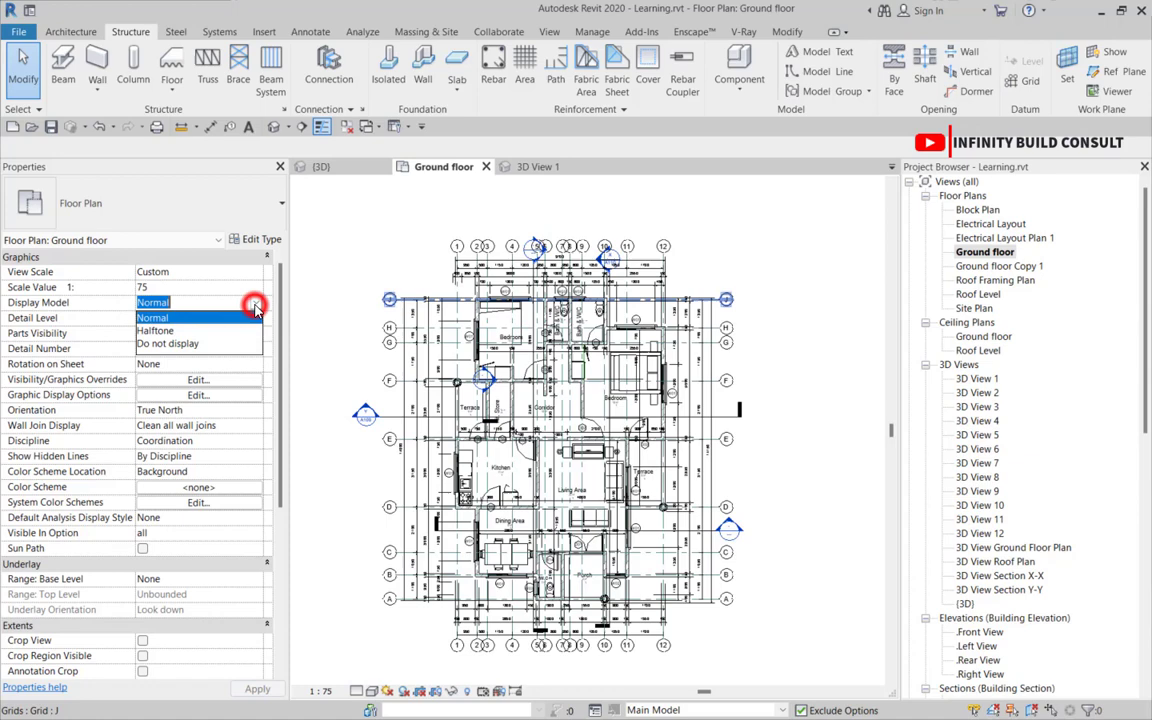
click(182, 325)
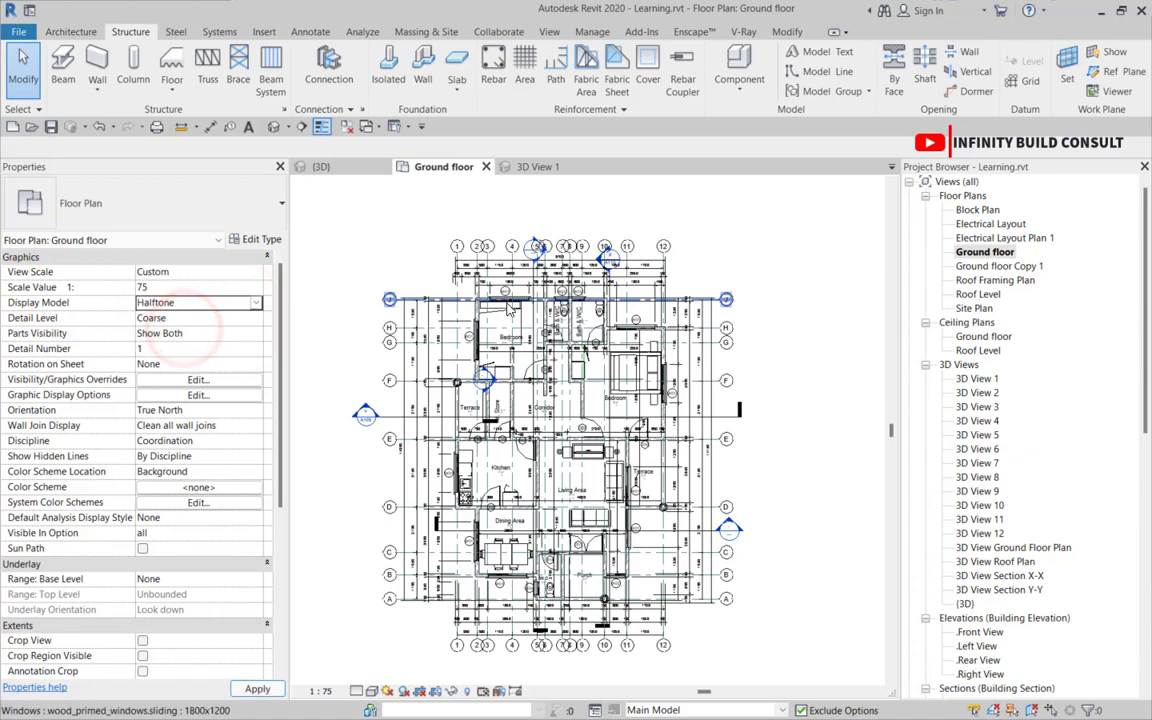
scroll(394, 317, up, 2)
scroll(394, 317, up, 1)
scroll(440, 300, down, 3)
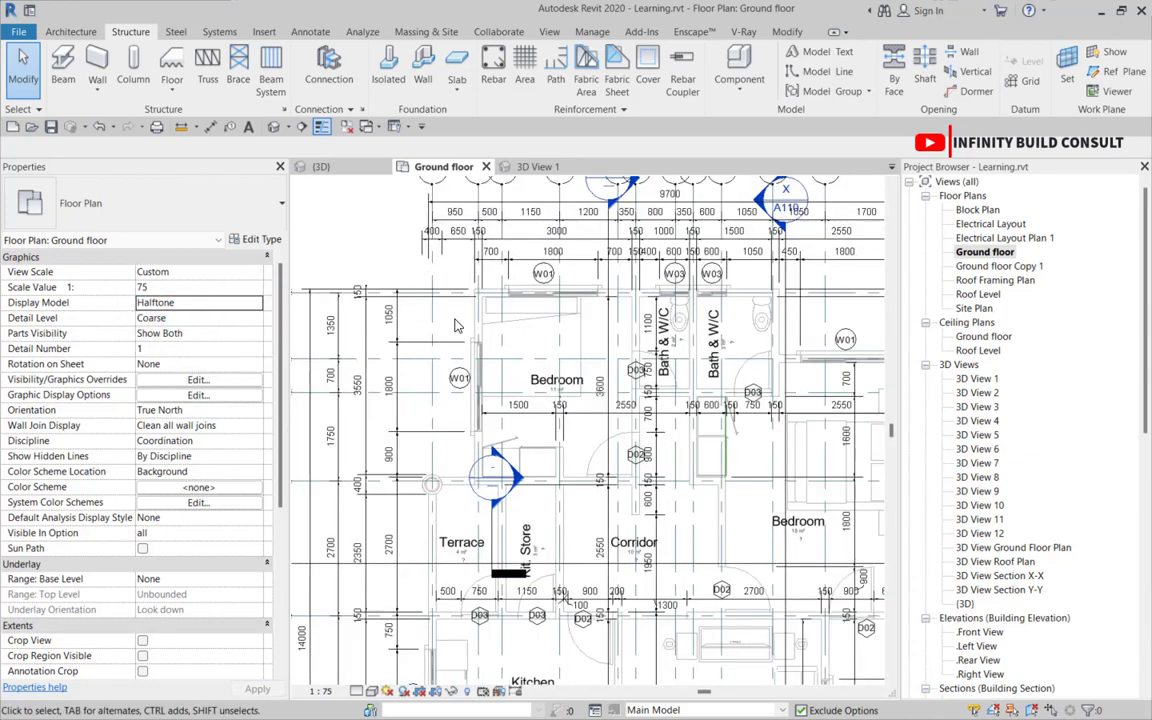
- Set the Ground floor plan's Display Model to Do not display and look over the remaining annotations
click(256, 304)
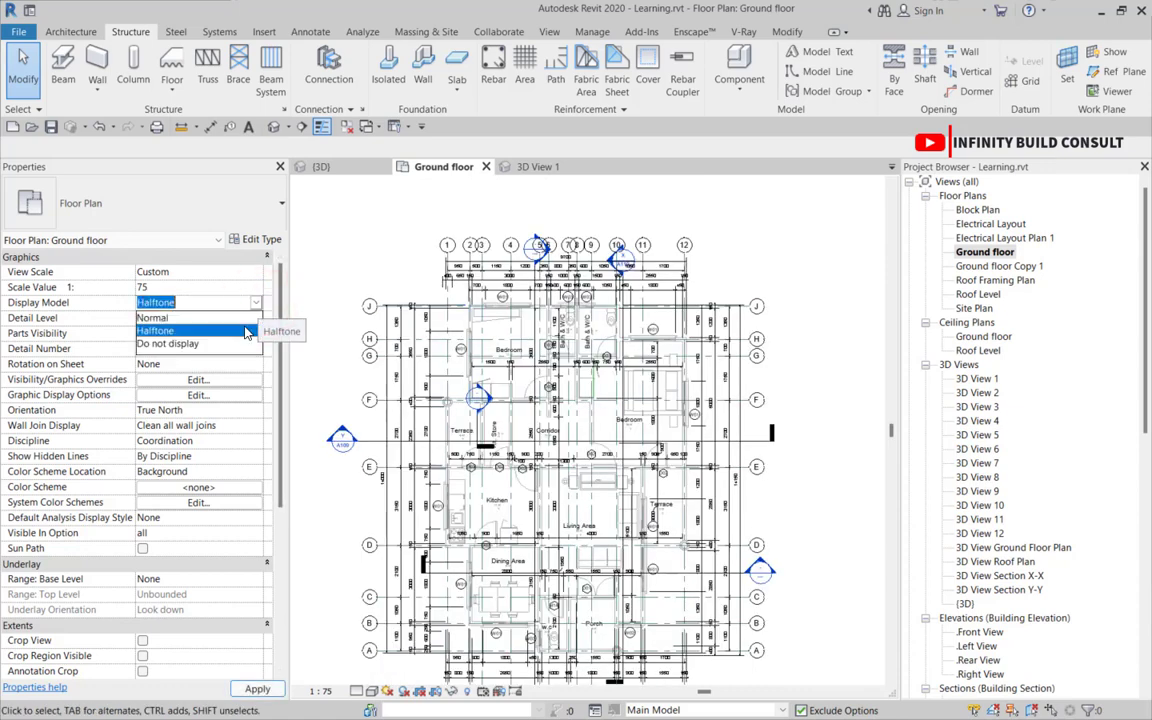
click(226, 343)
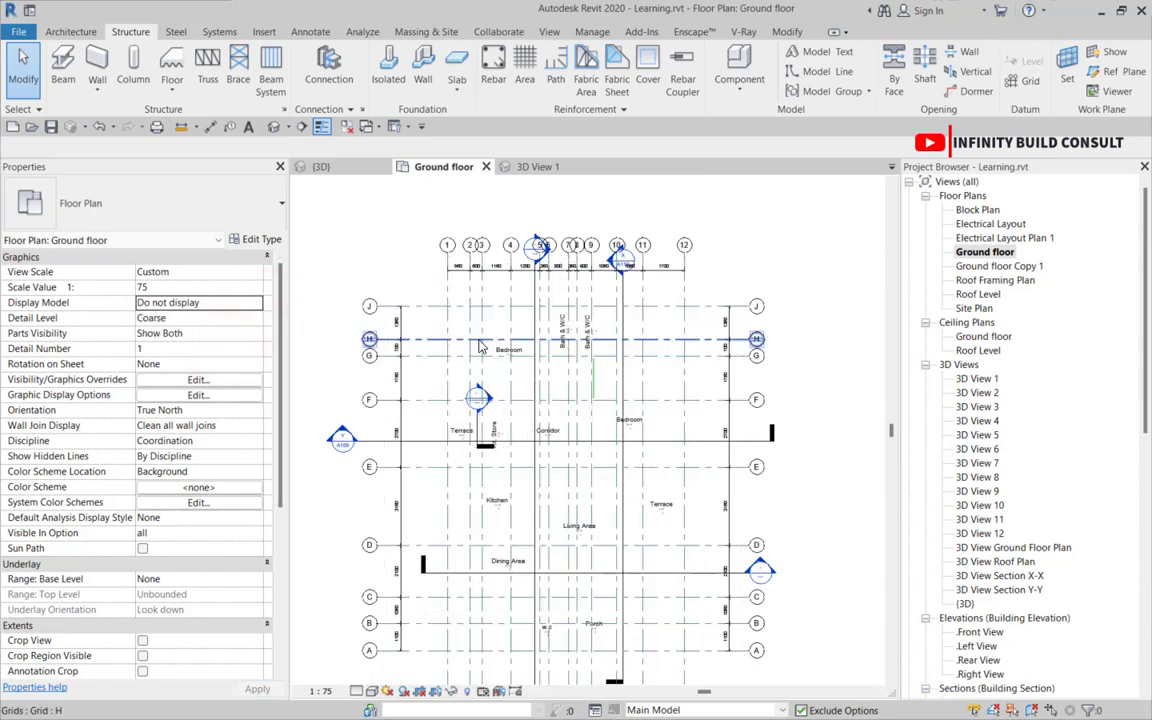
scroll(480, 340, up, 2)
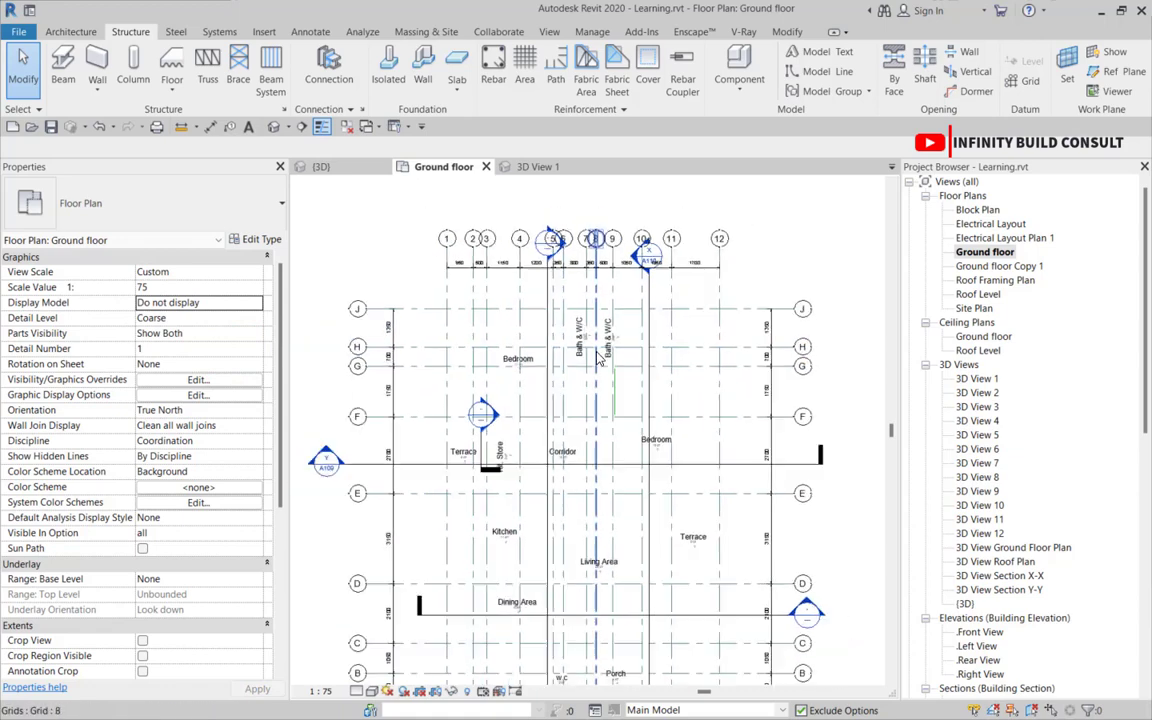
scroll(598, 360, down, 3)
- Set the Ground floor plan's Display Model back to Normal and look over the plan
click(244, 303)
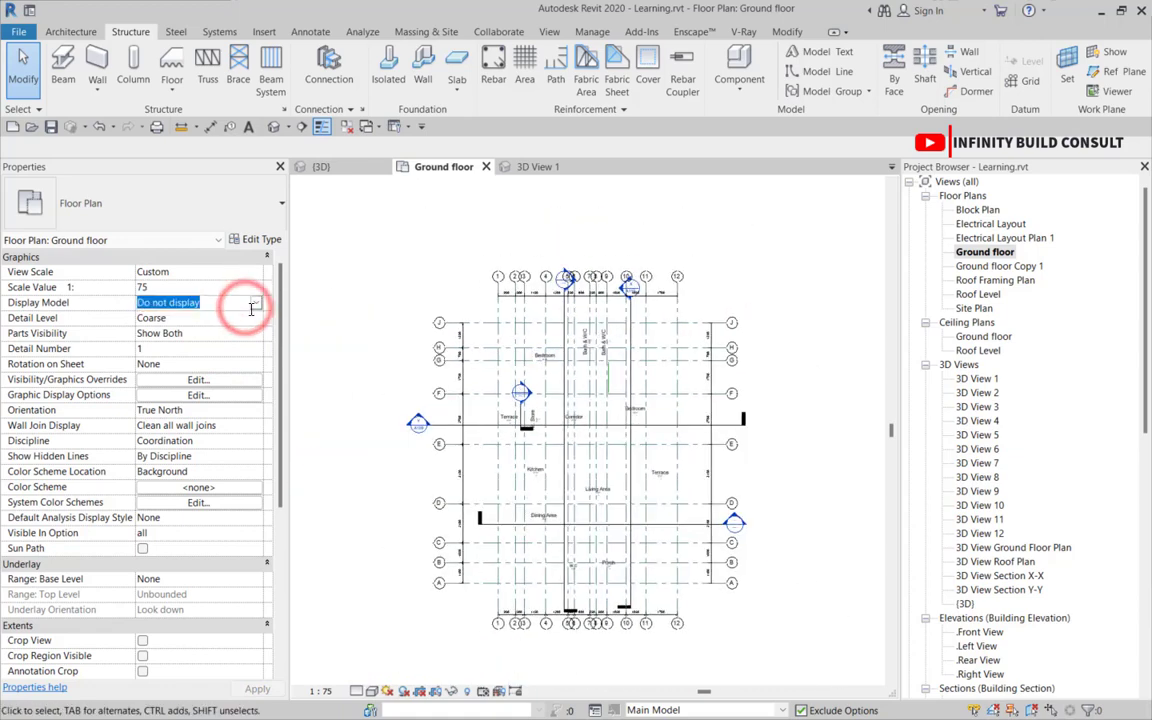
click(258, 305)
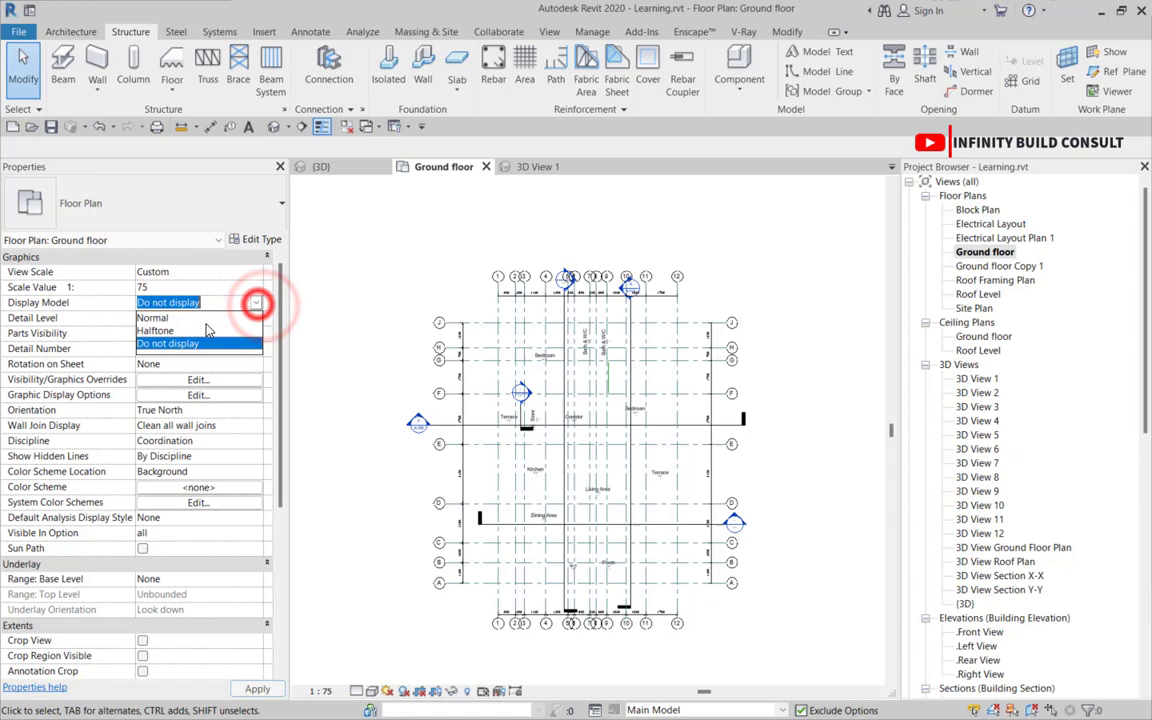
click(178, 318)
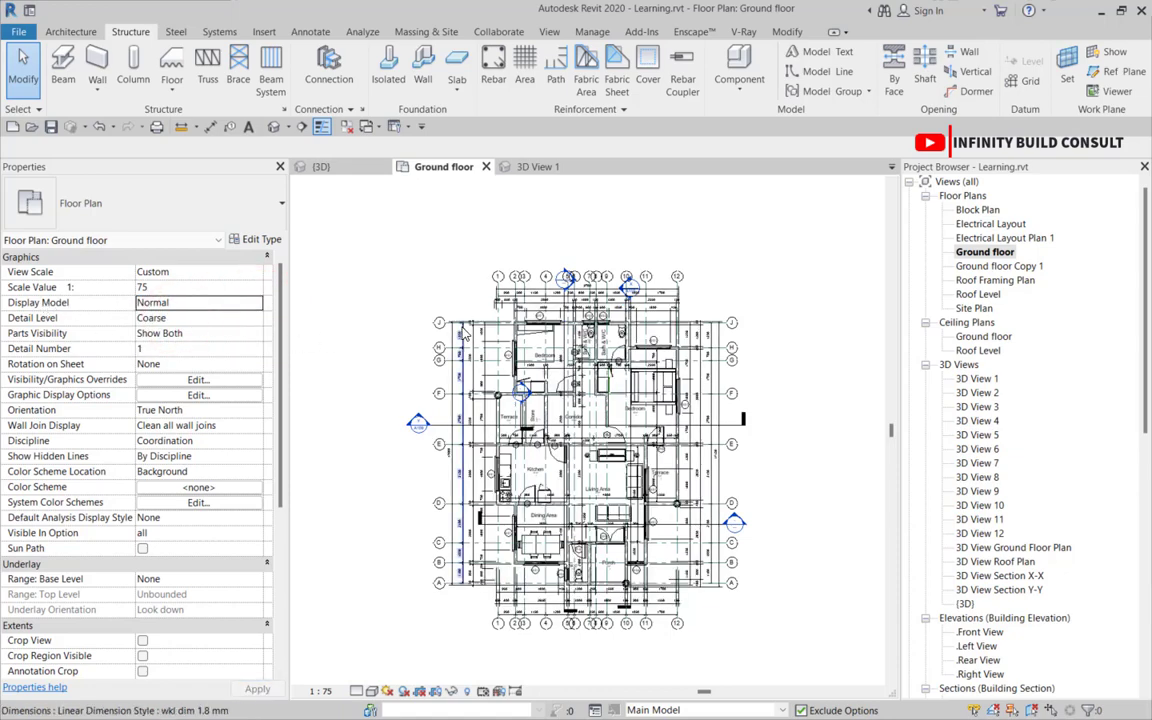
click(380, 301)
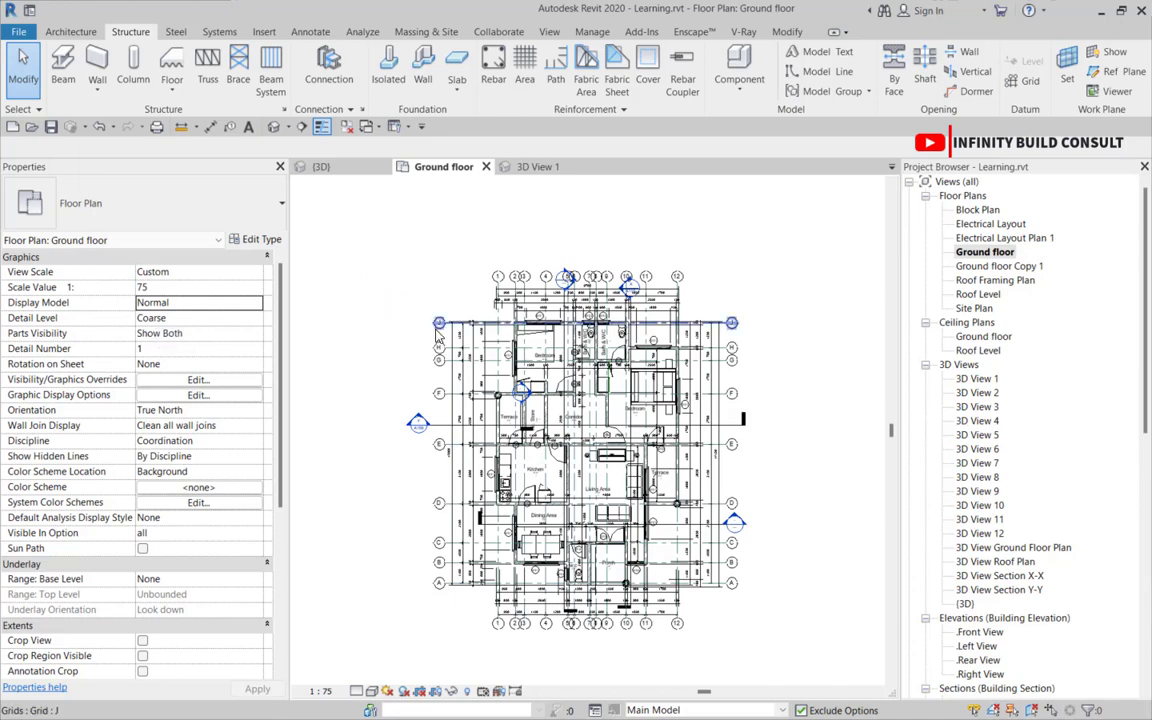
scroll(440, 332, down, 2)
scroll(494, 373, up, 2)
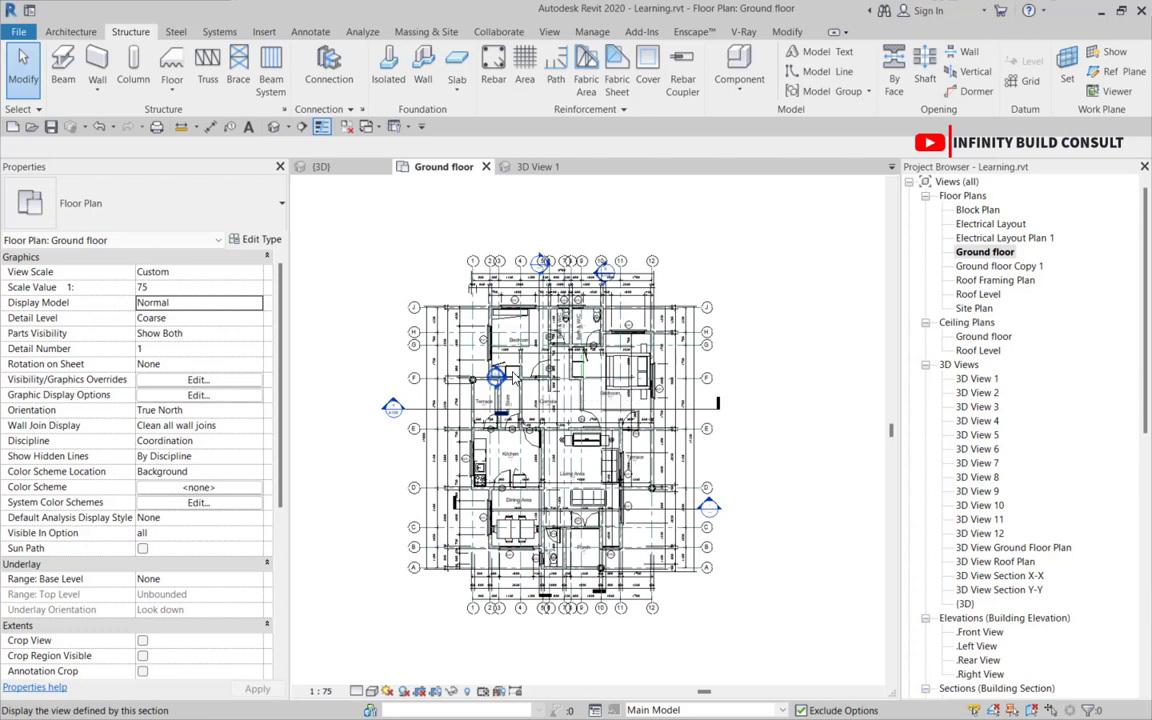
- Examine the Detail Level options and the Detail Number property of the floor plan without changing them
click(256, 318)
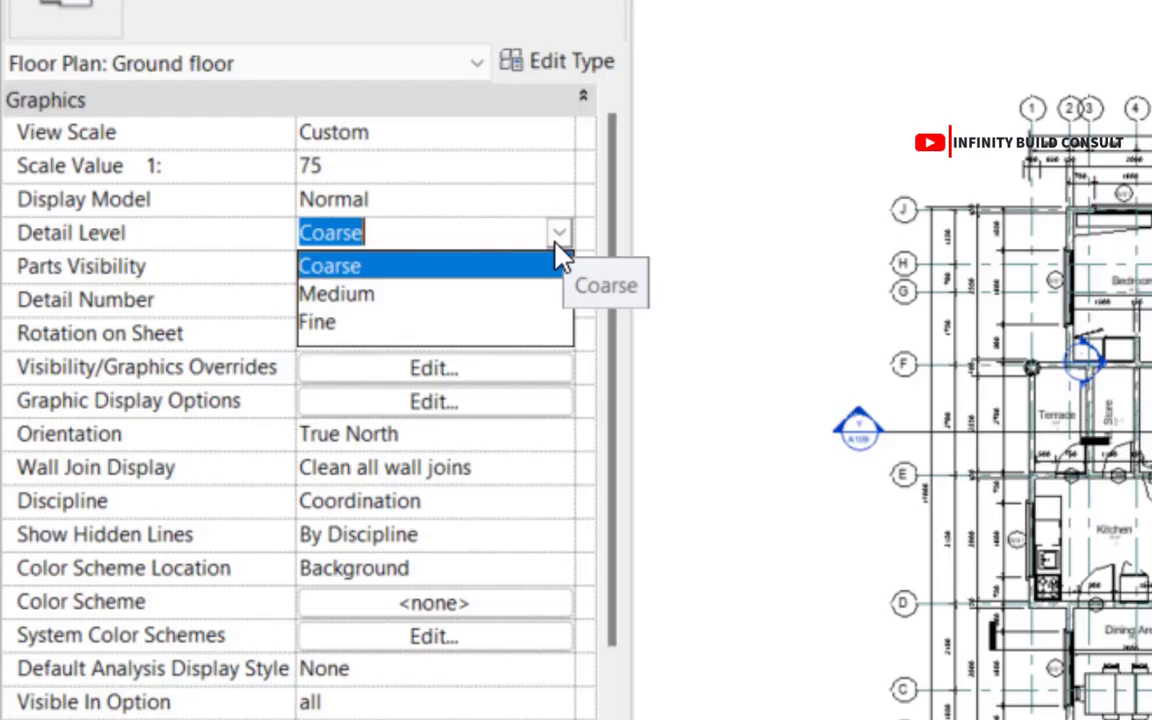
click(718, 306)
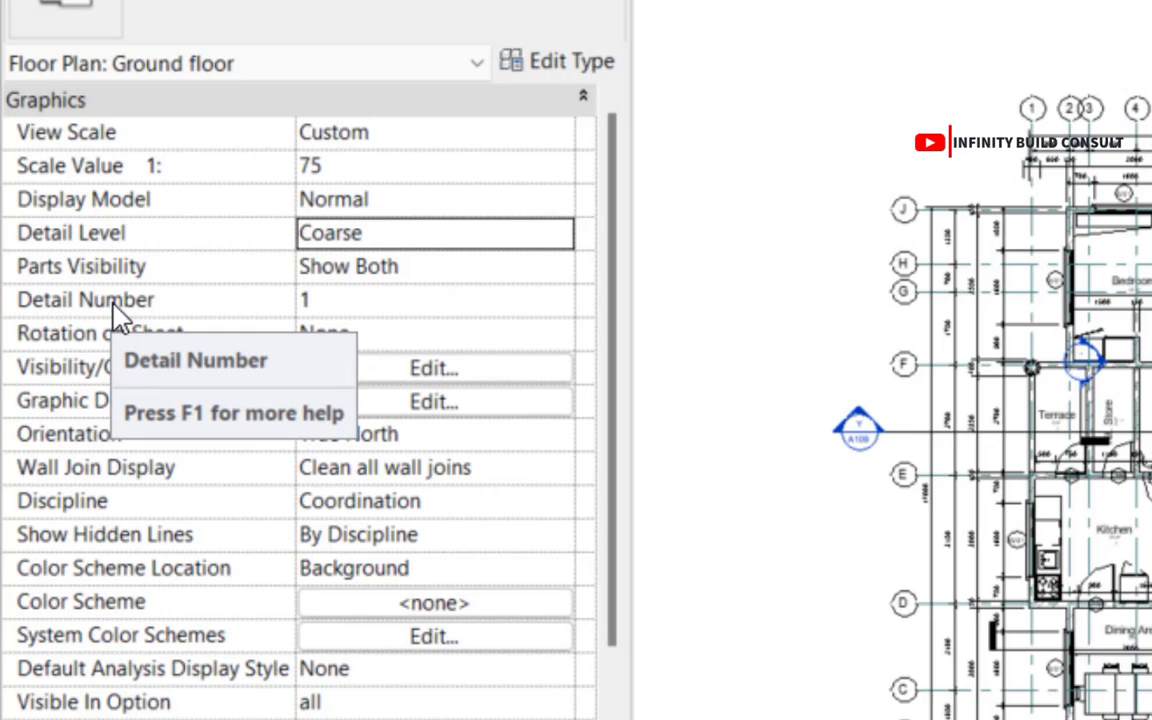
scroll(872, 340, down, 3)
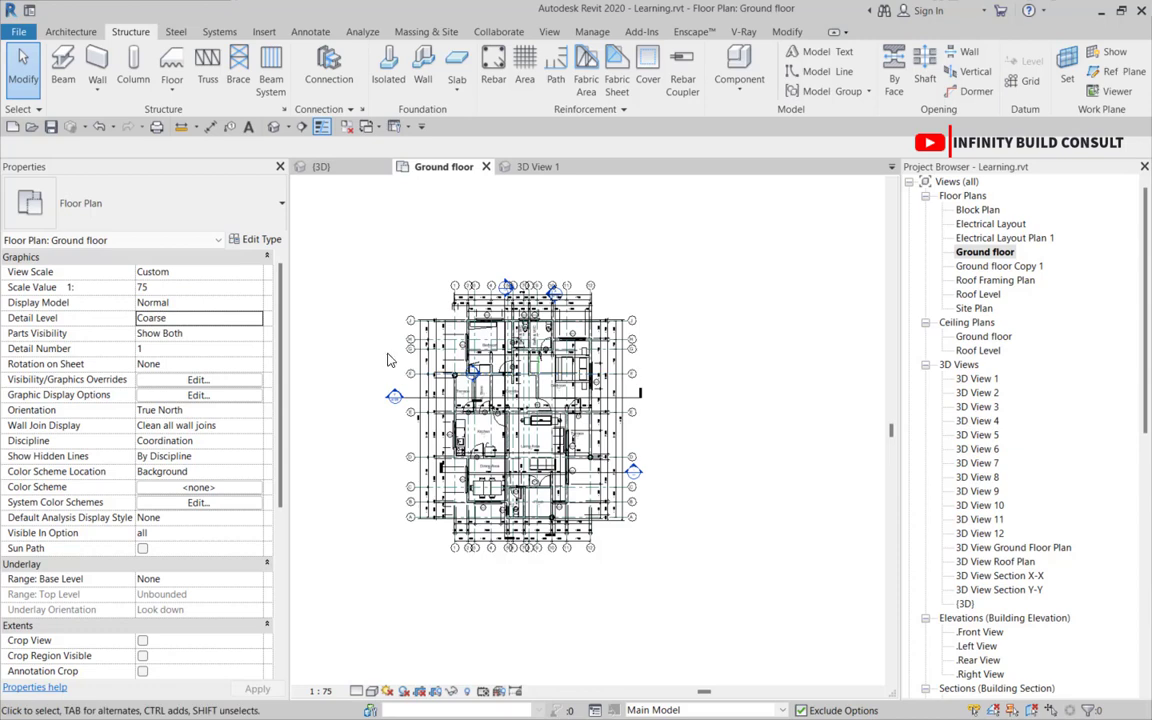
scroll(428, 362, down, 1)
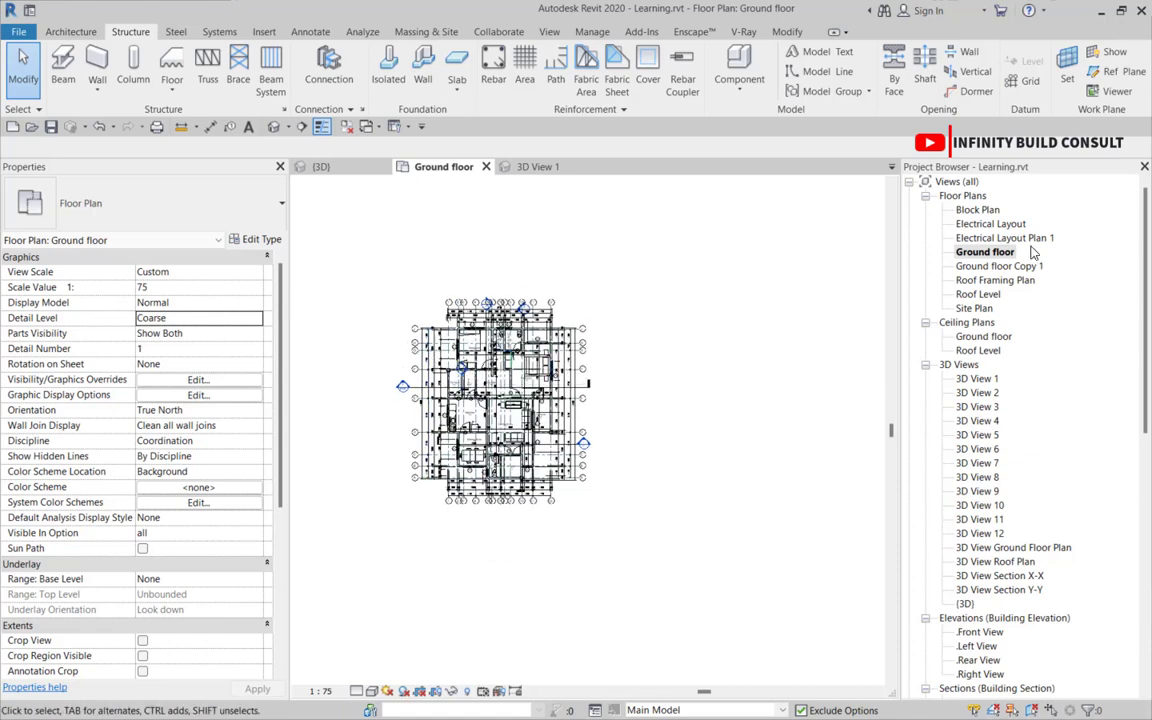
scroll(337, 406, up, 1)
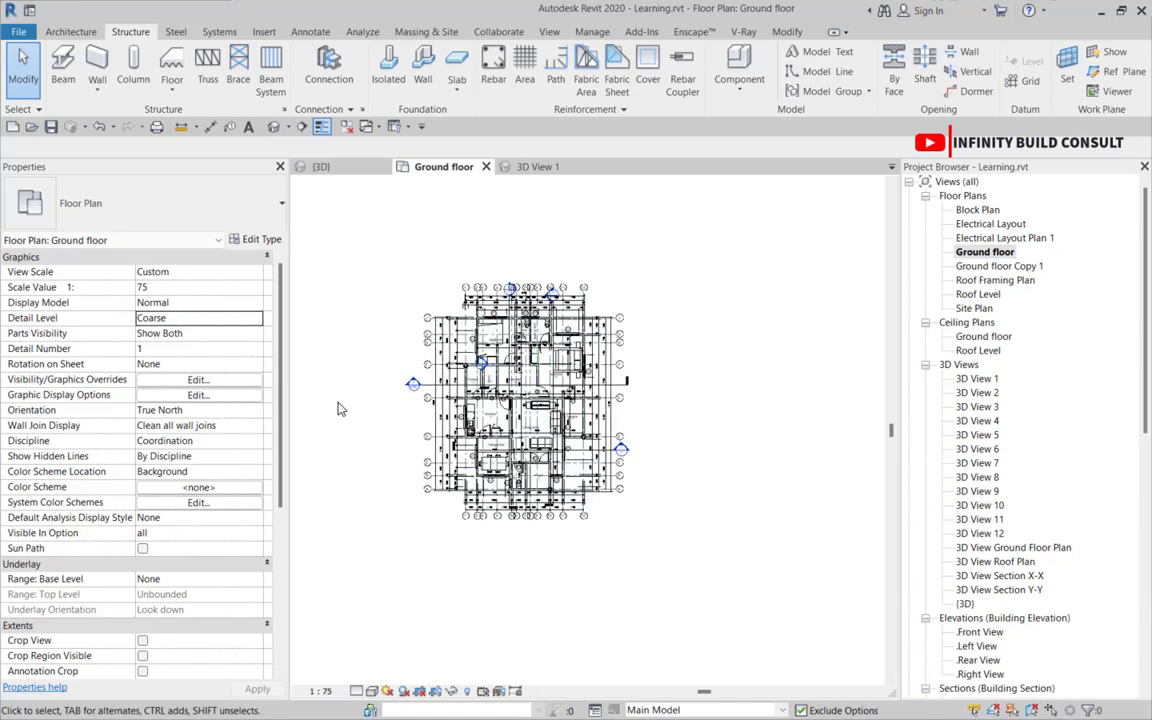
- Duplicate the Ground floor plan view without its detailing
click(858, 282)
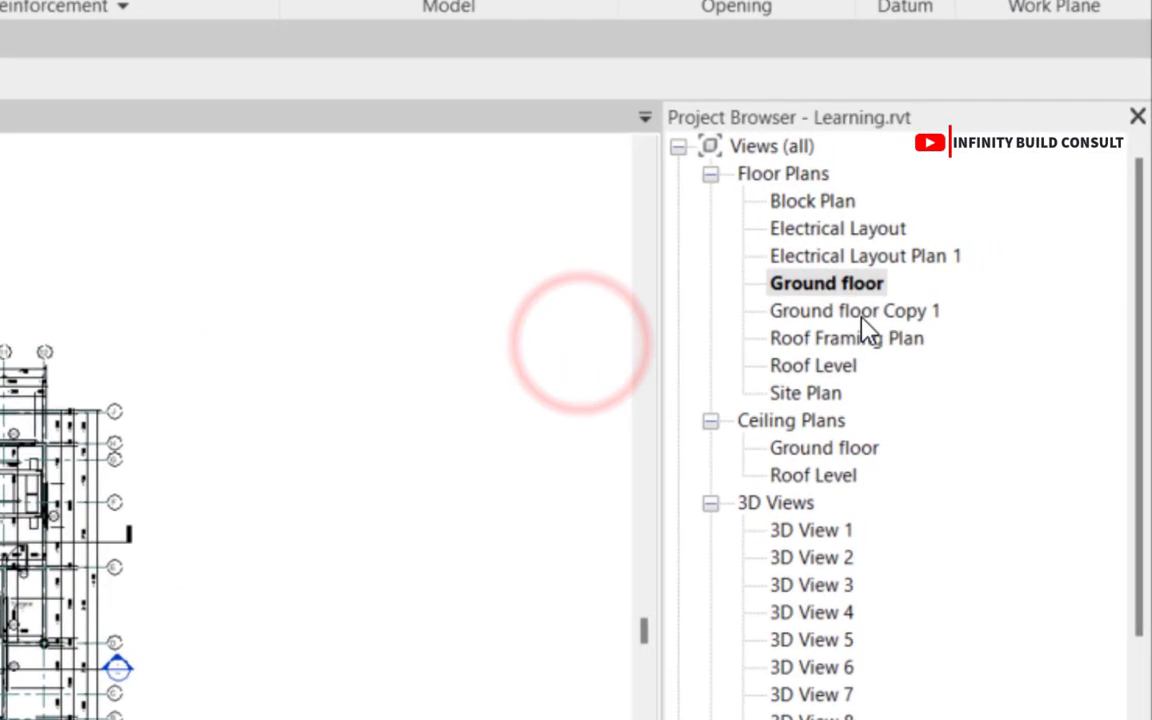
click(868, 272)
right_click(765, 288)
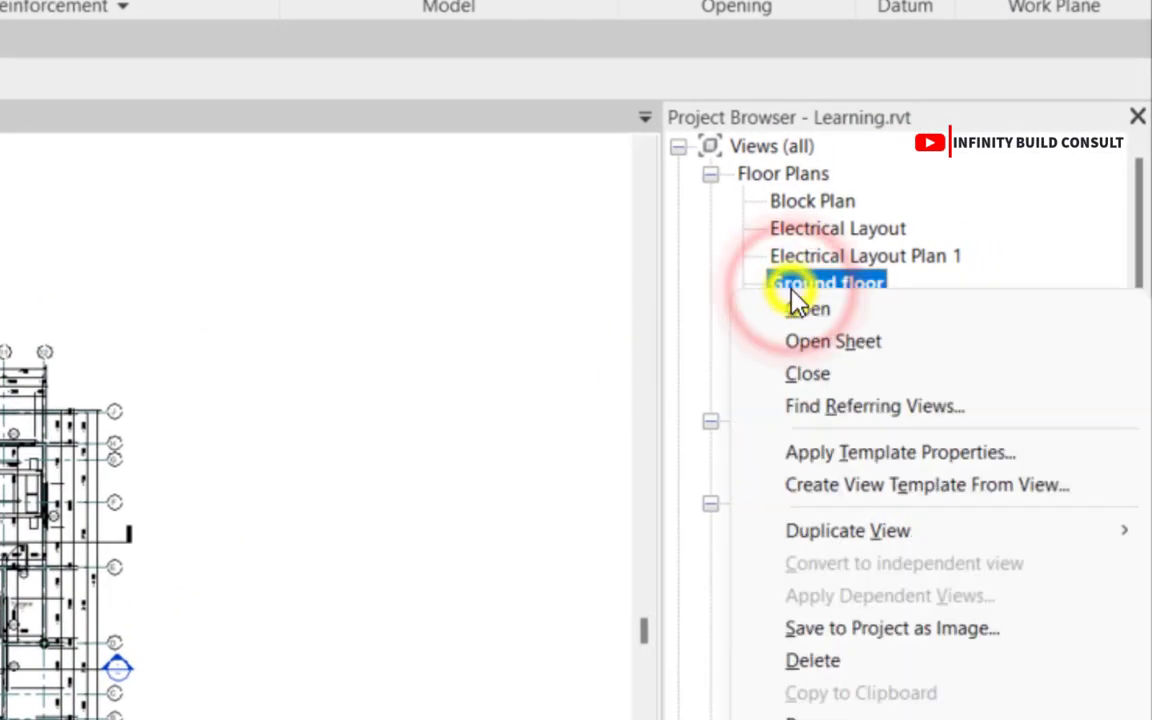
mouse_move(805, 535)
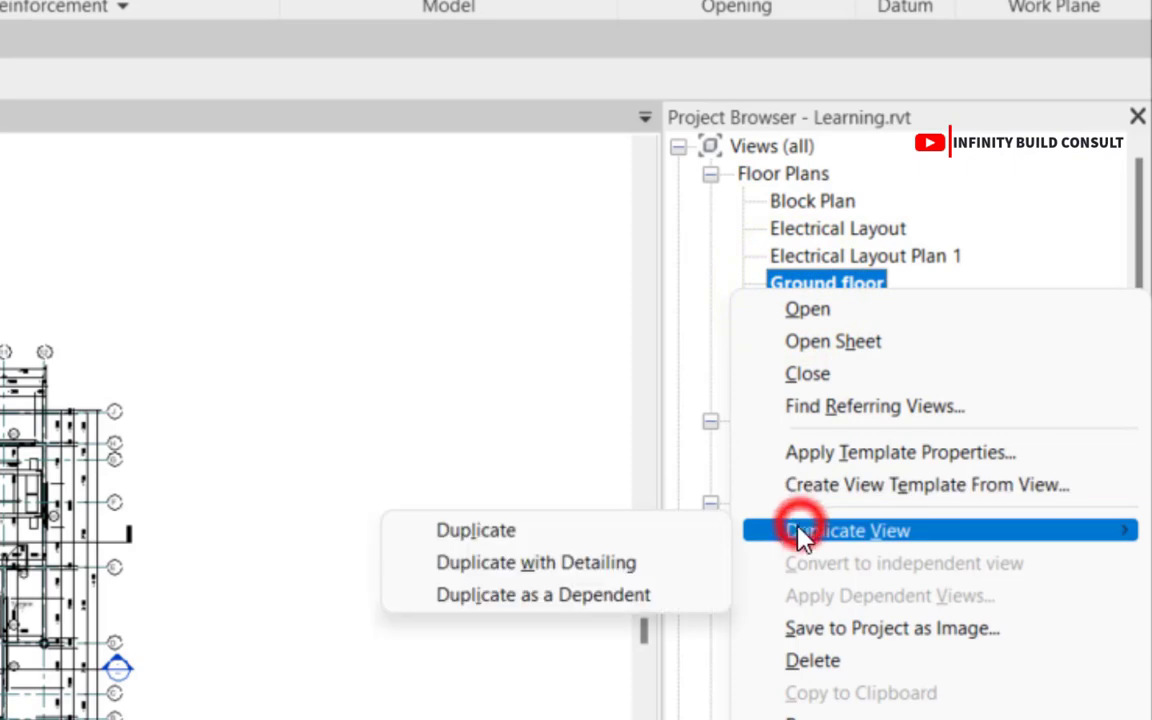
click(663, 530)
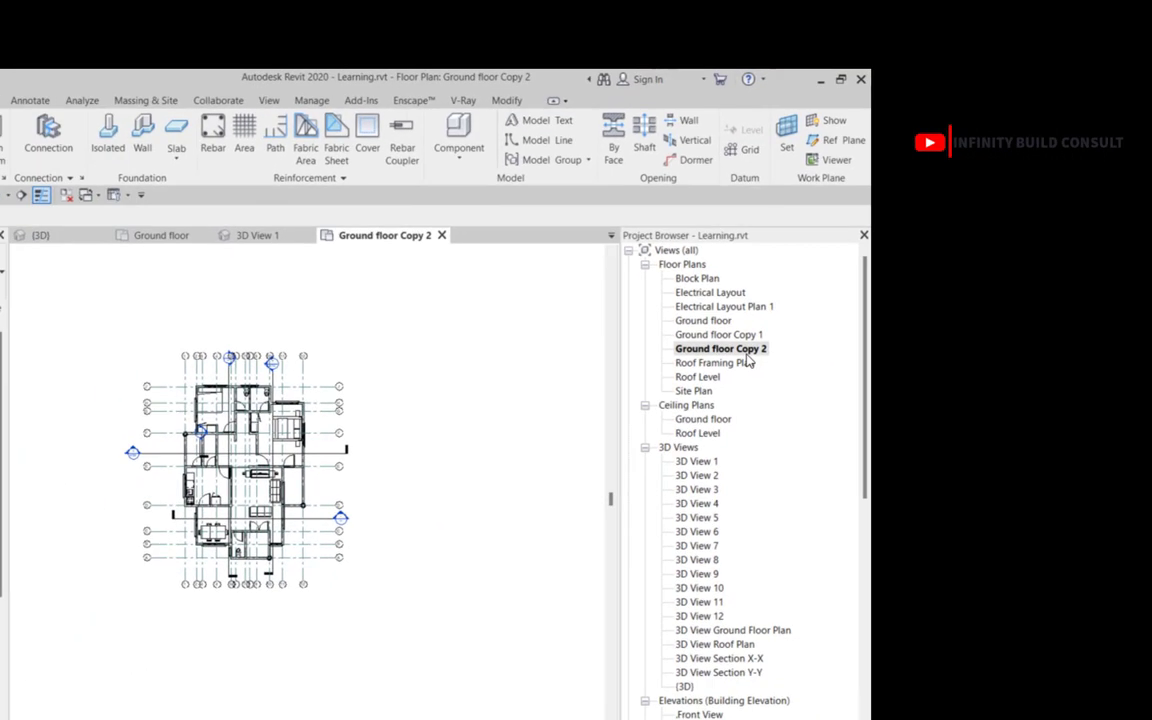
- Rename the duplicated floor plan view as drtdrdrd
click(905, 340)
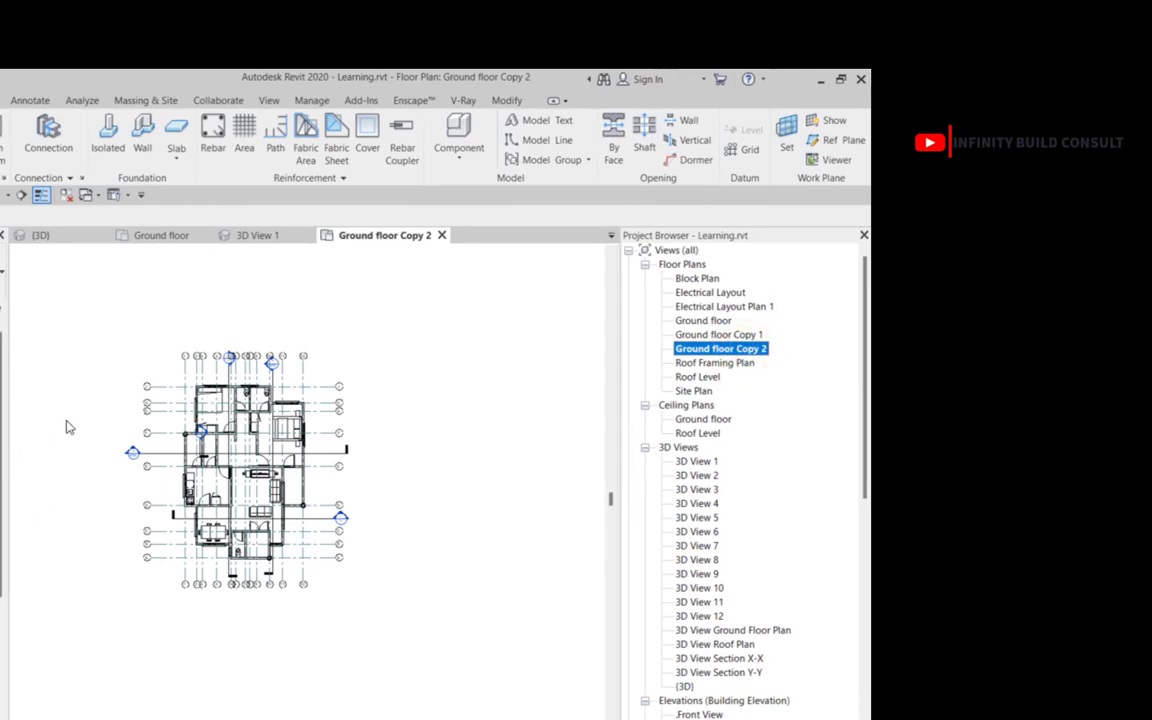
right_click(712, 349)
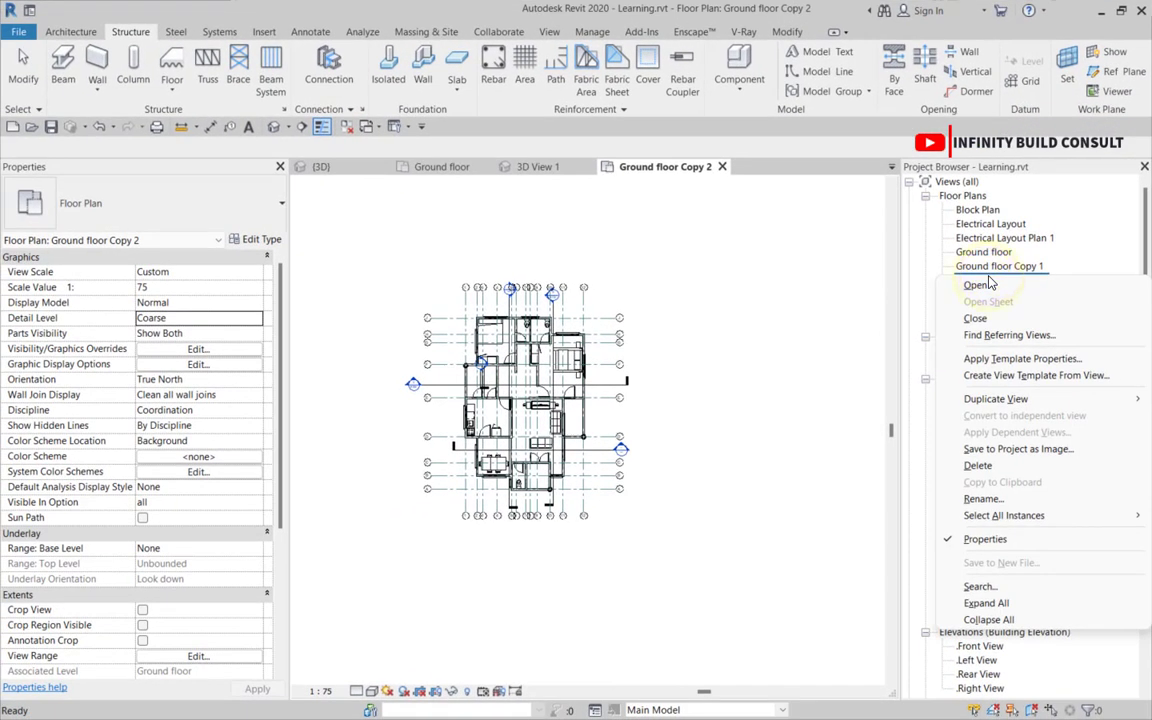
click(976, 498)
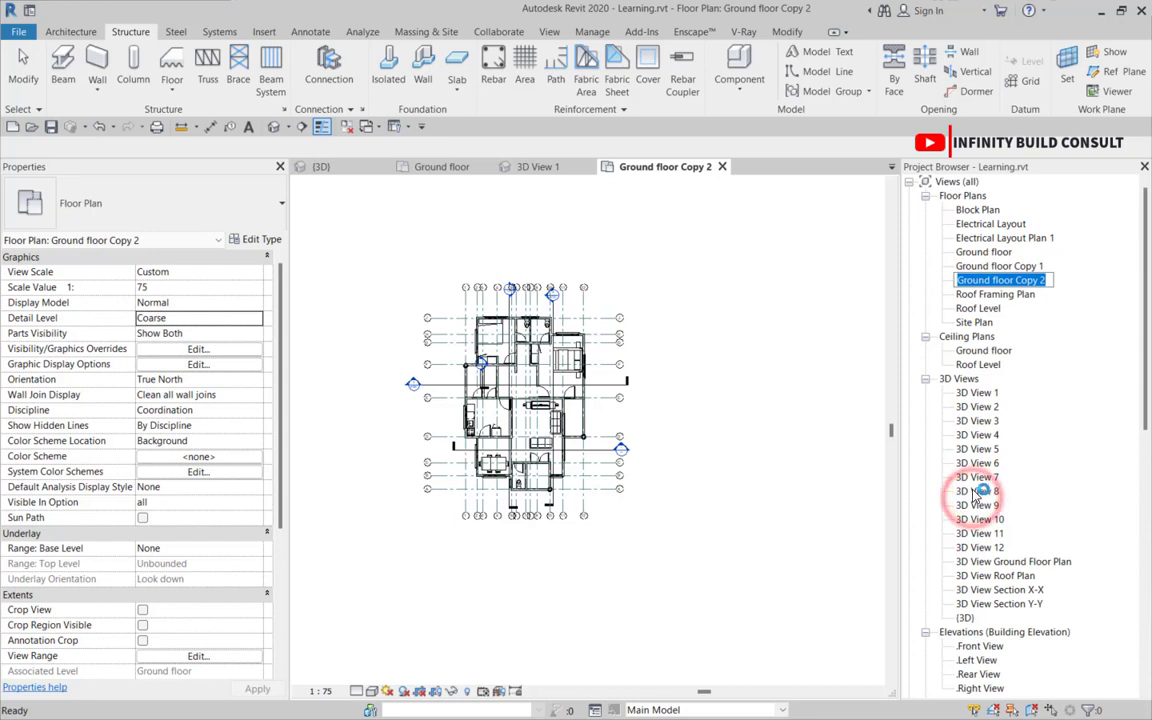
text(drtdrdrd)
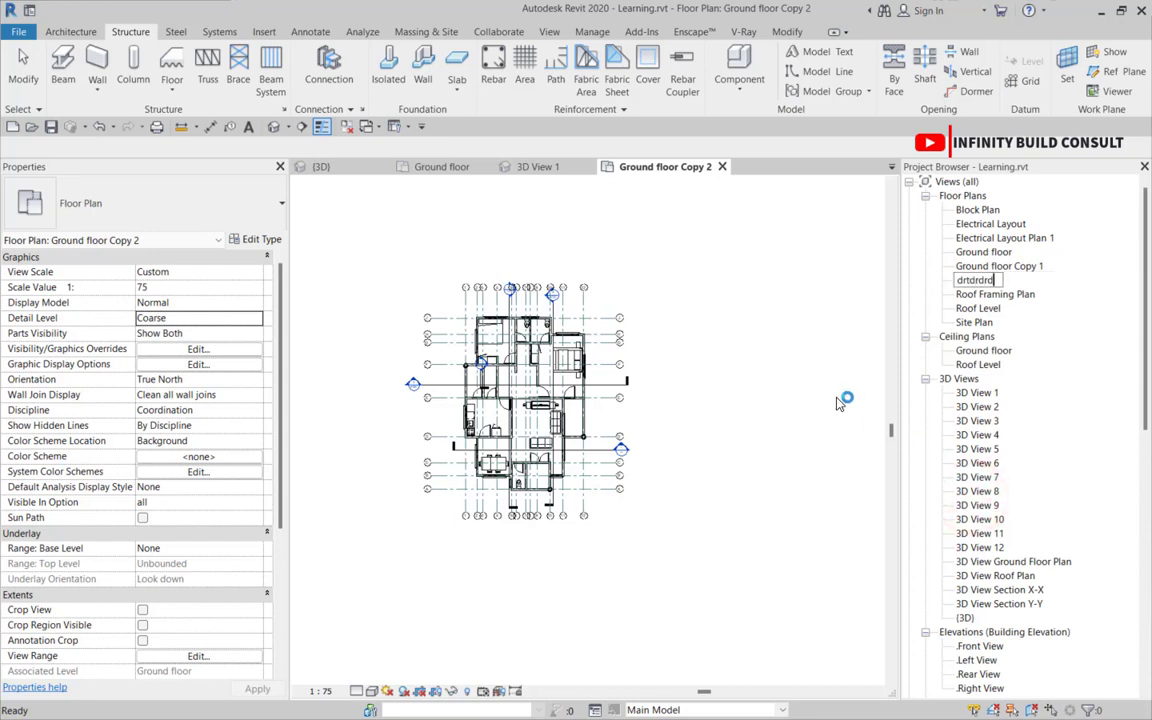
click(748, 358)
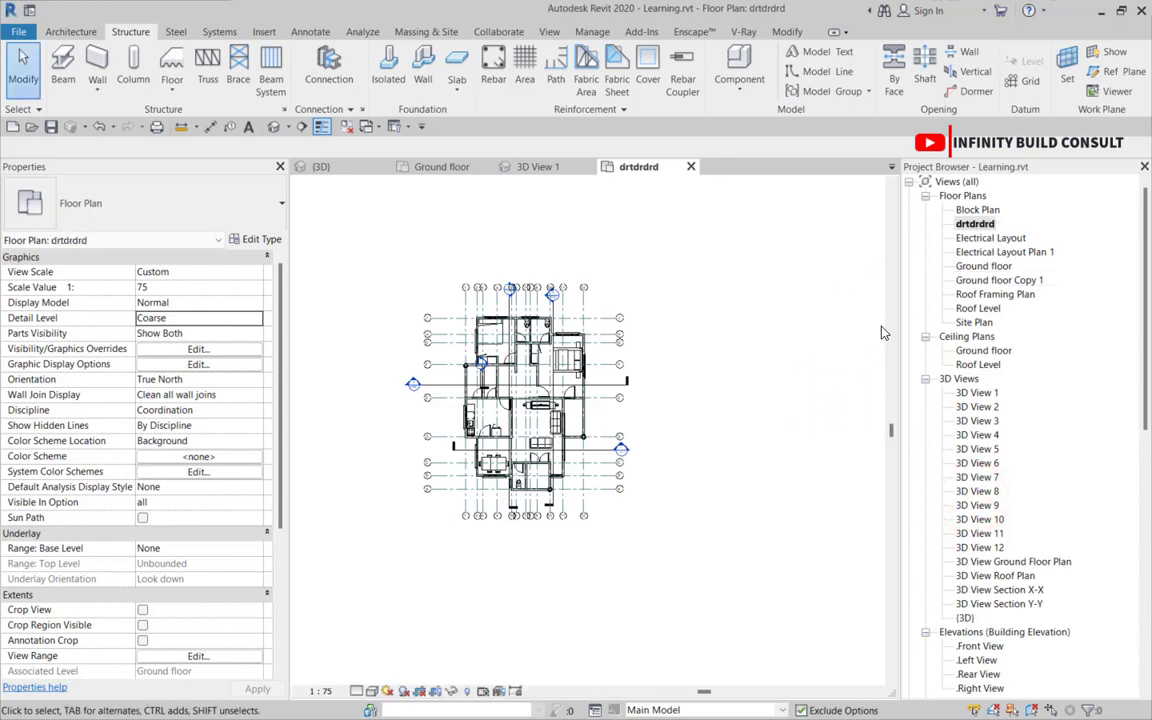
- Look over the drtdrdrd plan and check its instance properties from Graphics down to Identity Data
scroll(841, 321, down, 1)
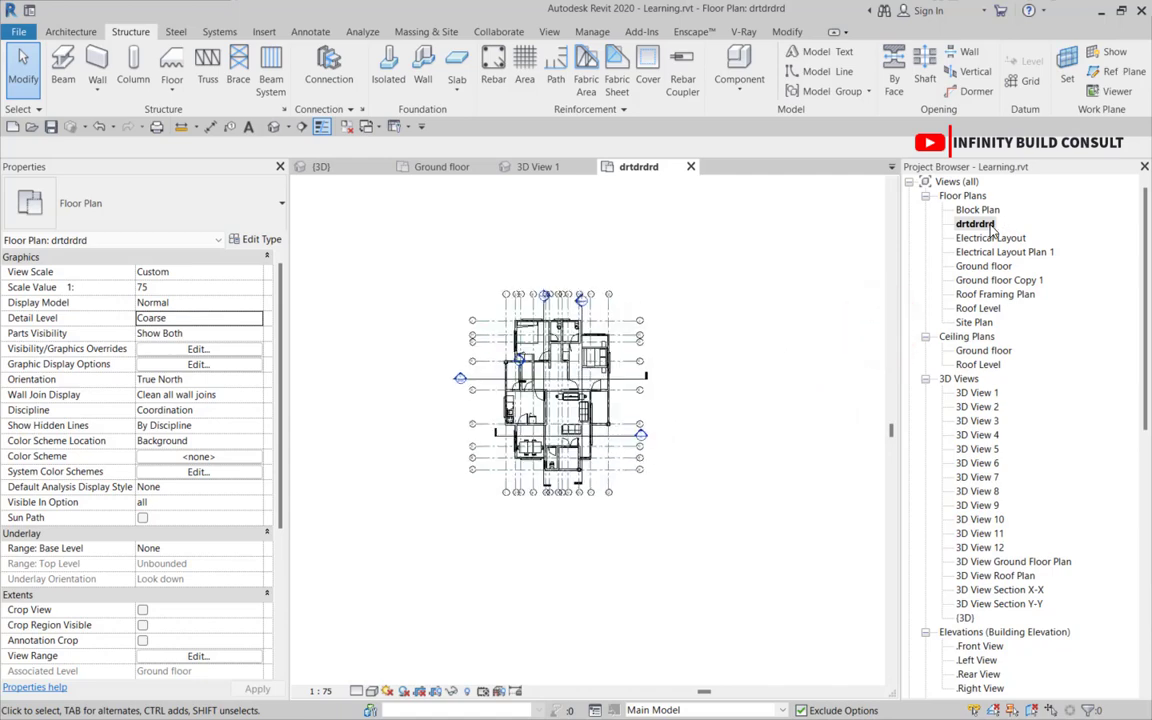
scroll(550, 337, up, 3)
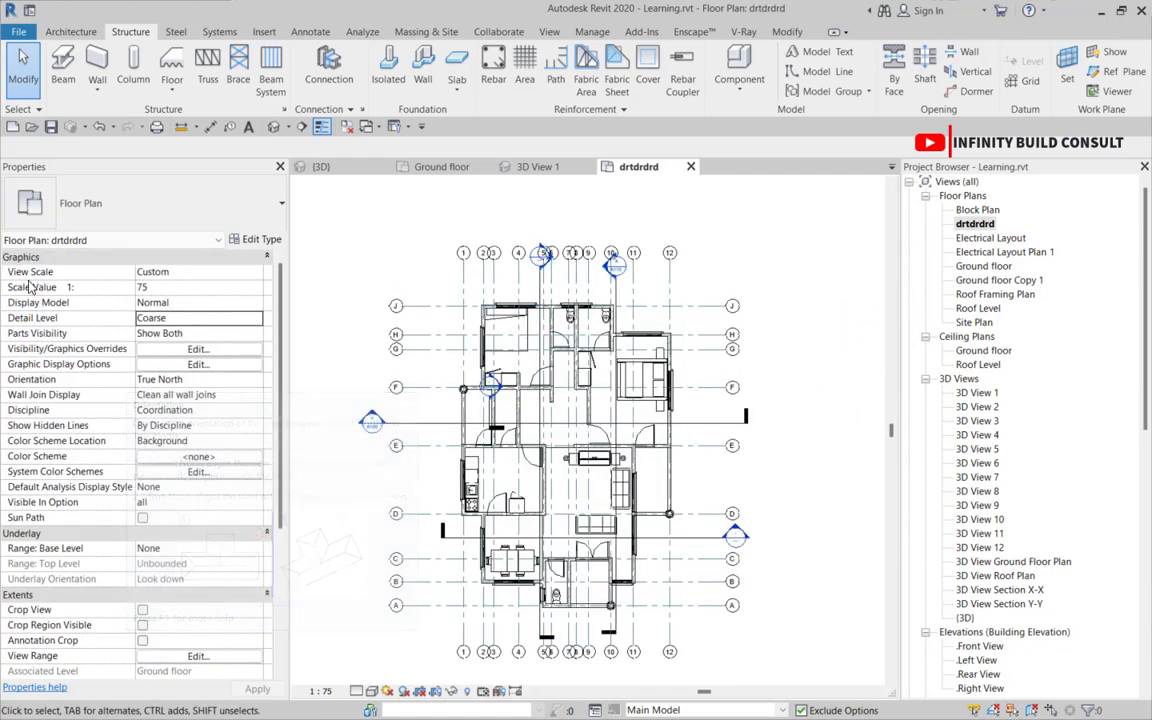
scroll(156, 354, down, 2)
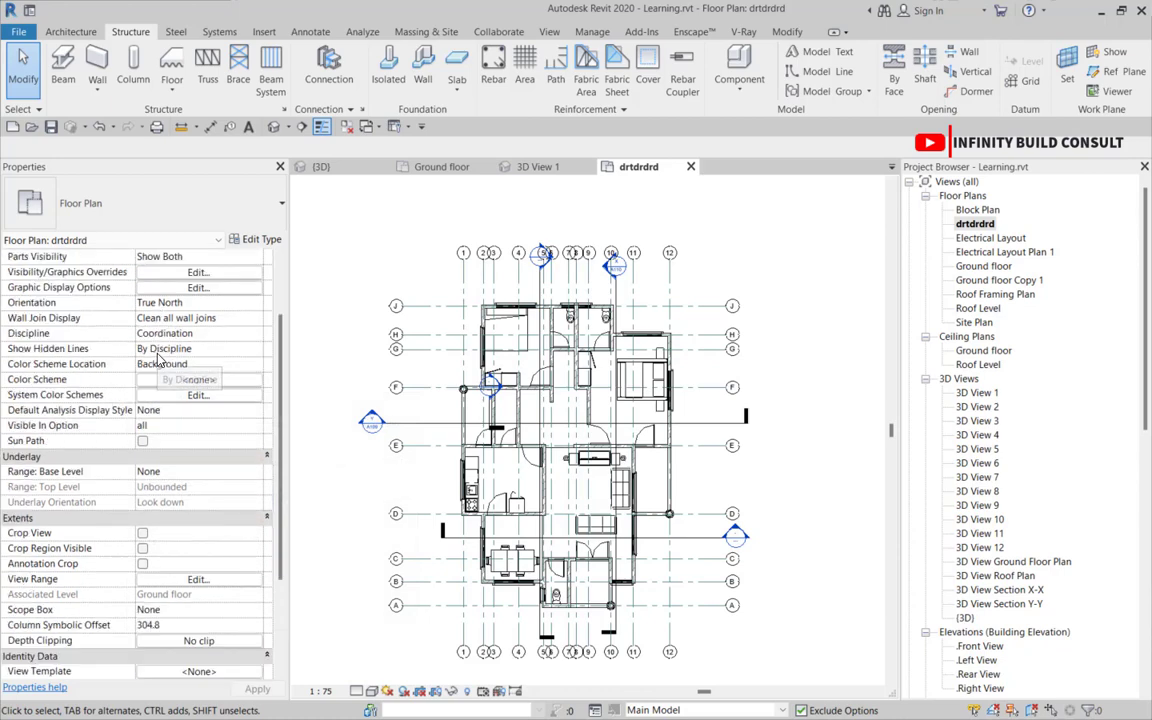
scroll(456, 346, down, 3)
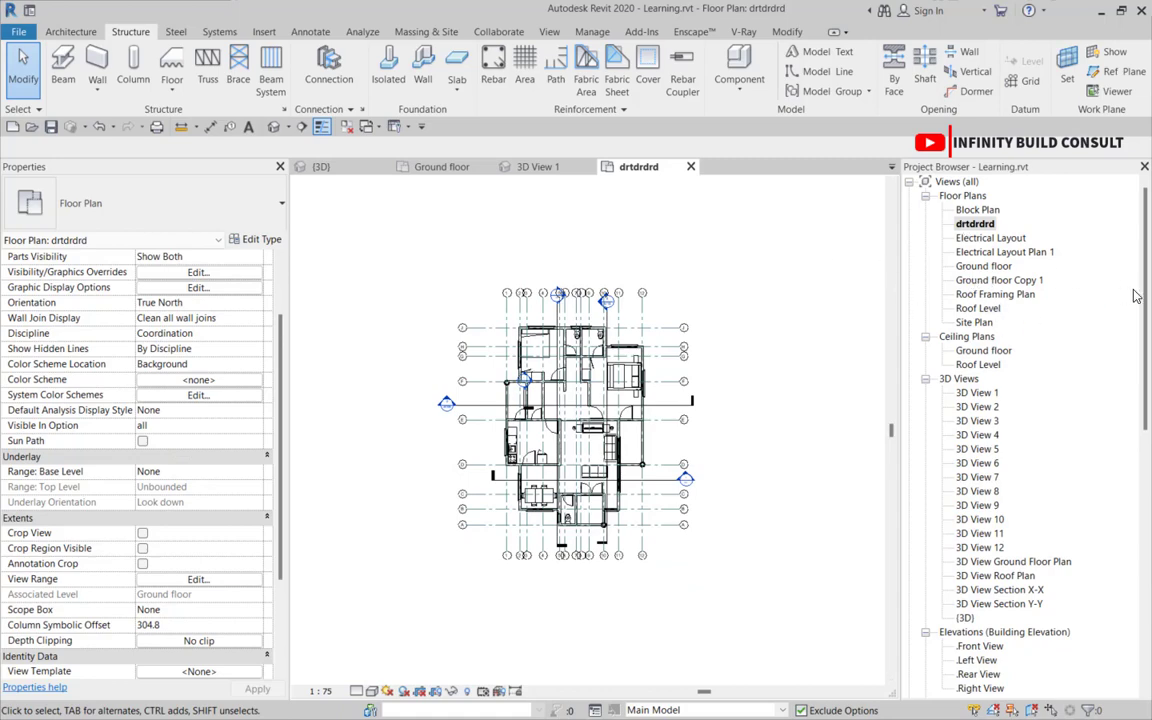
- Open sheet A105 - Ground Floor Plan and move the ground floor plan viewport inside the title block, beside the 3D view
drag(1137, 360, 1124, 566)
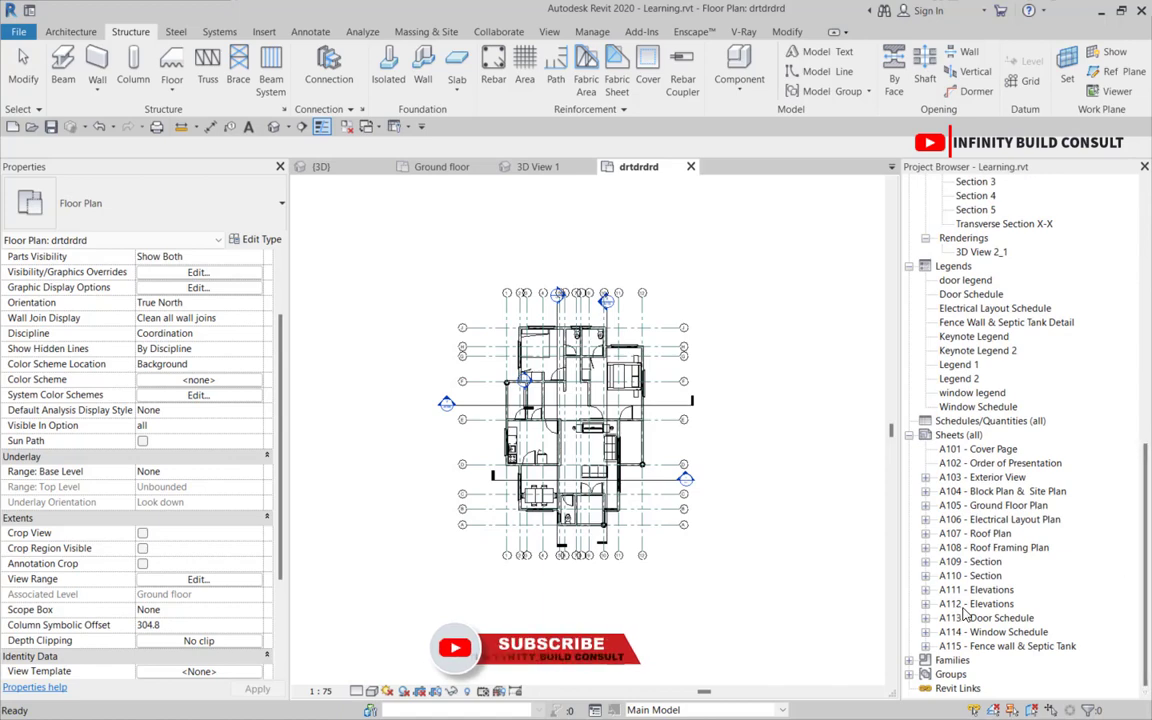
double_click(996, 505)
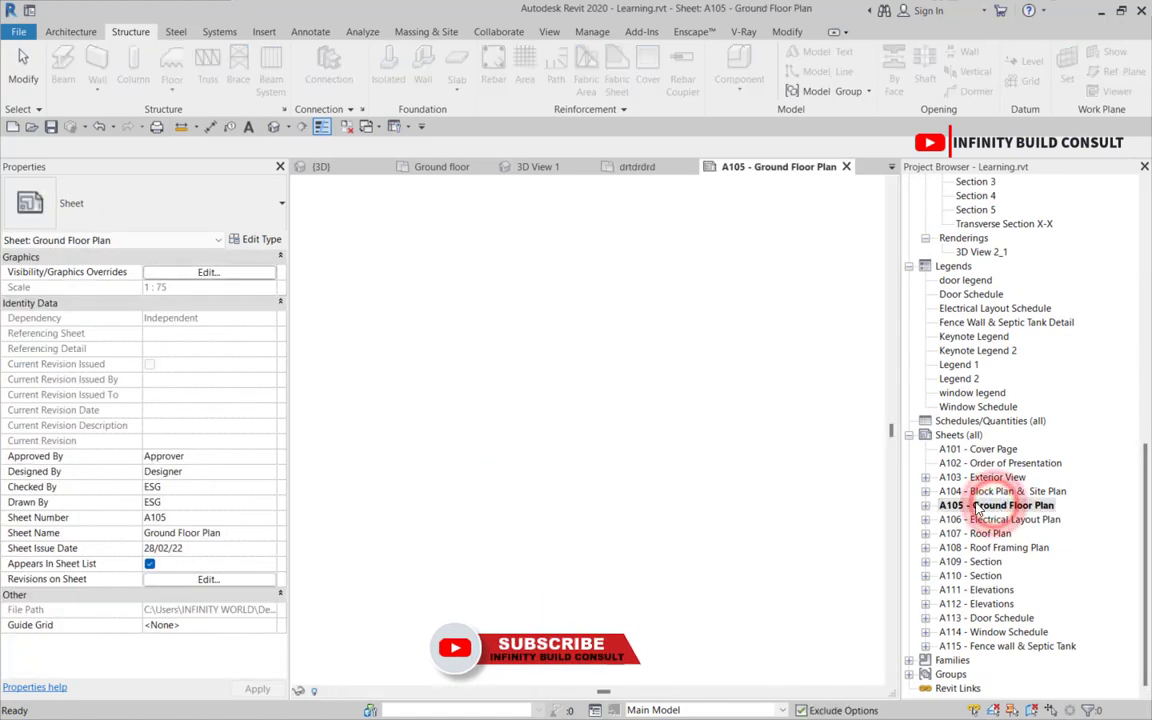
click(674, 343)
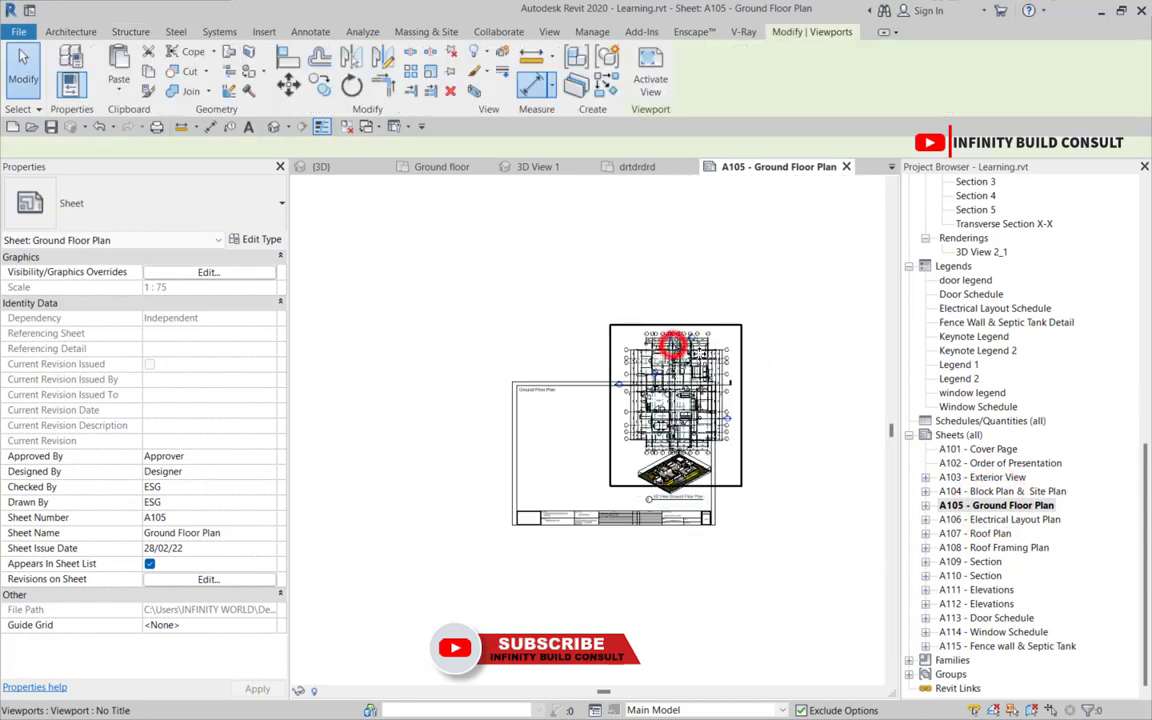
drag(622, 413, 529, 470)
click(476, 360)
scroll(1125, 352, up, 2)
- Place the drtdrdrd floor plan view on sheet A105, overlapping the 3D view beside the ground floor plan
drag(1144, 442, 1147, 200)
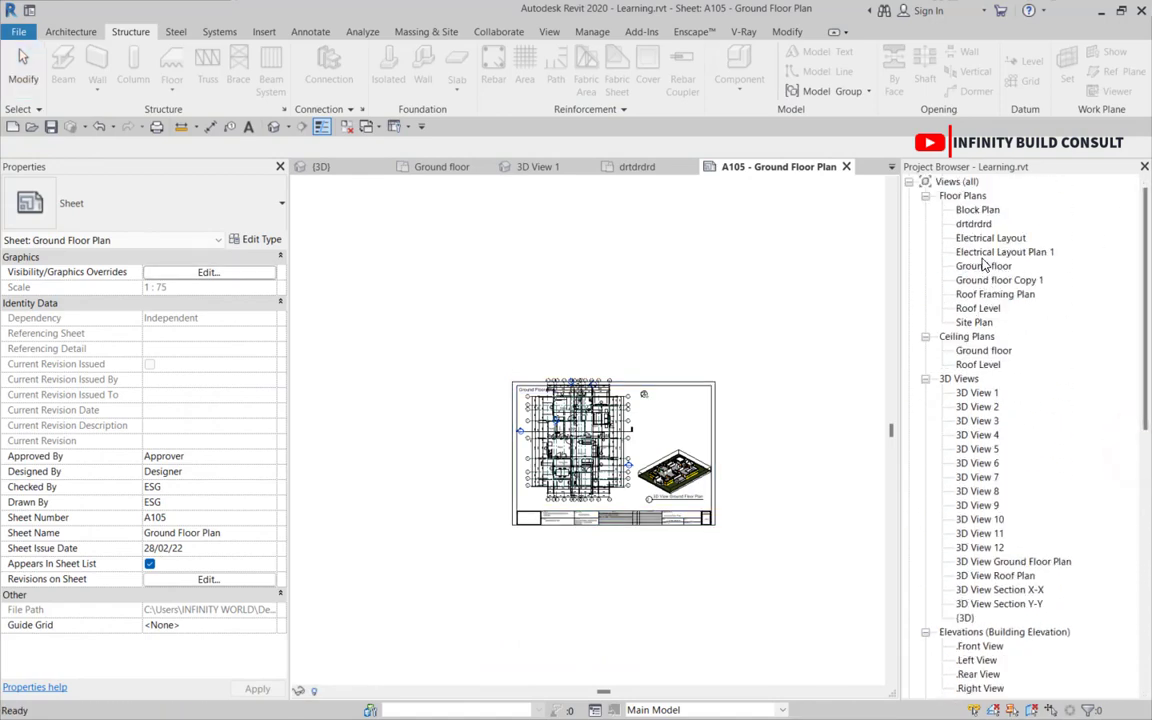
click(974, 225)
click(974, 225)
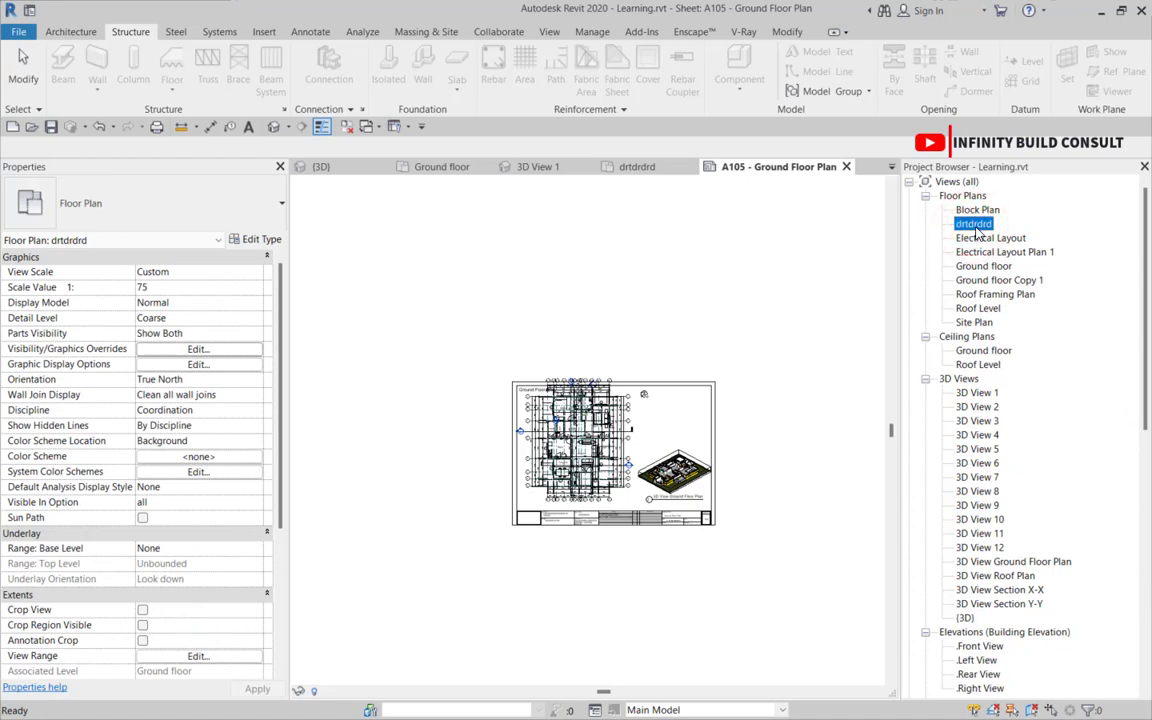
drag(924, 228, 638, 329)
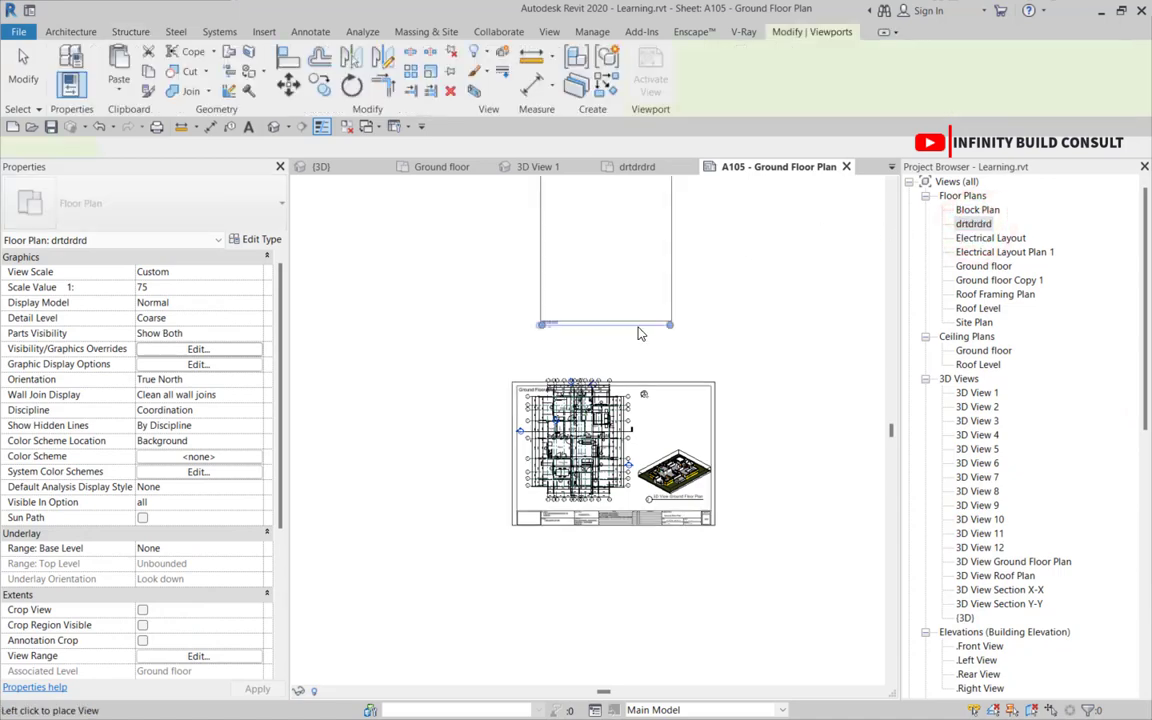
click(711, 447)
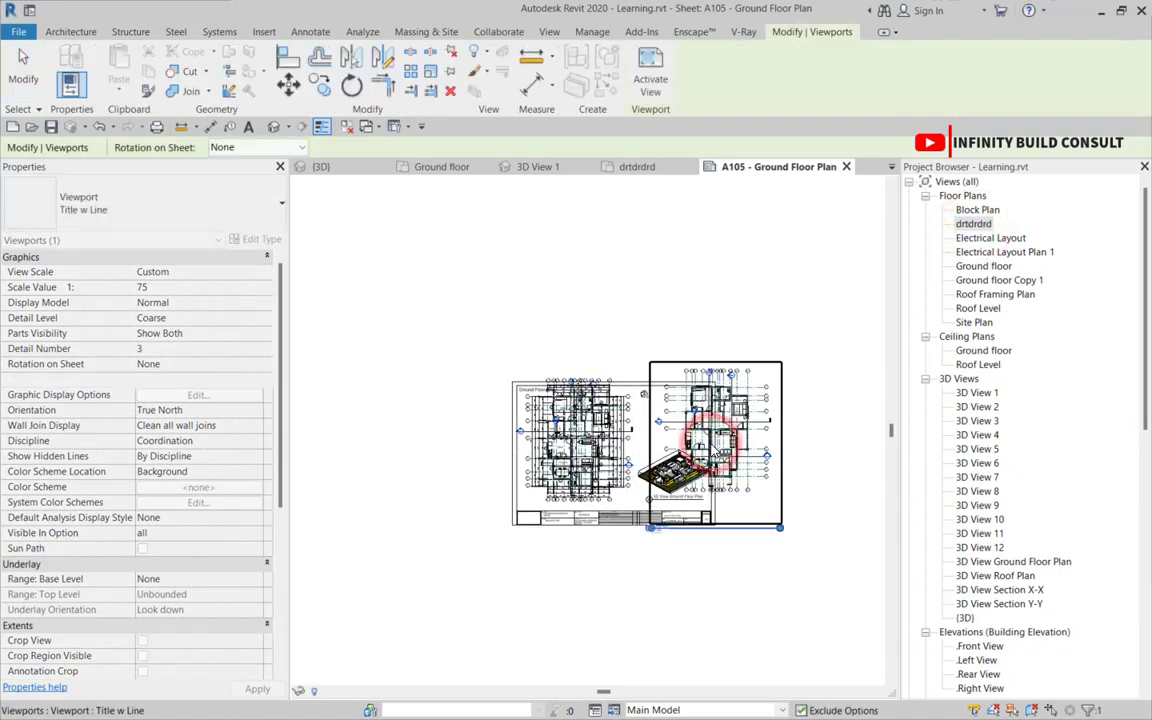
click(434, 313)
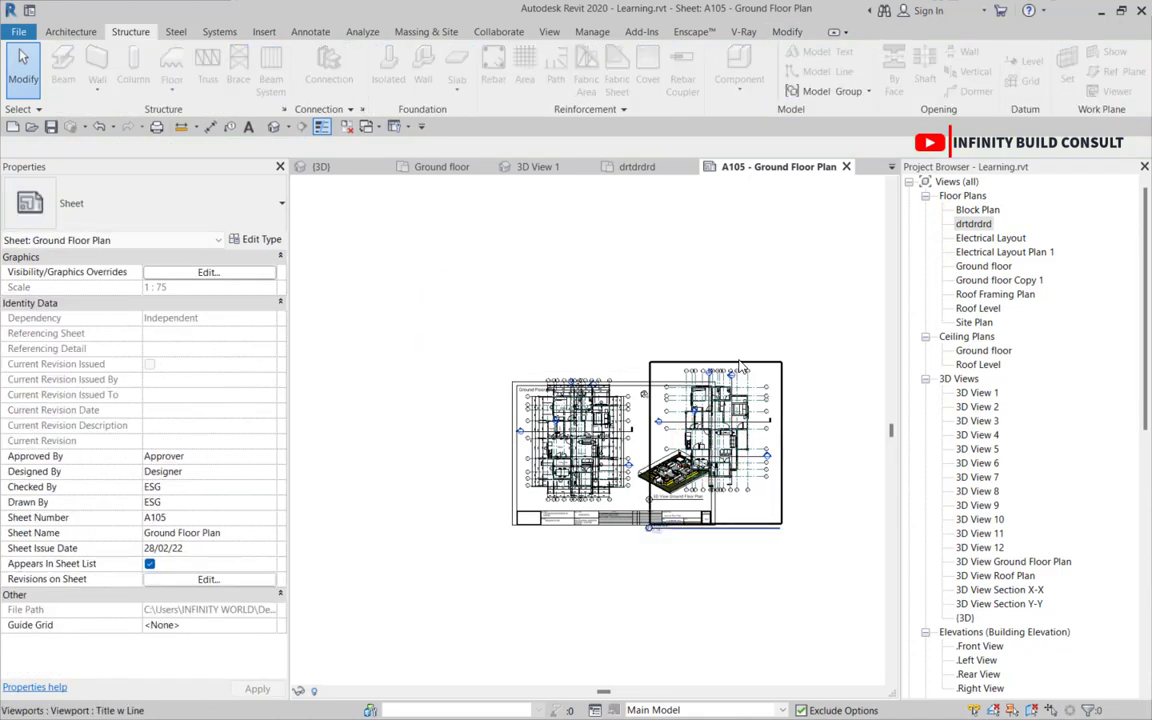
- Compare the Detail Number of the drtdrdrd viewport with that of the Ground floor viewport on the sheet
click(530, 338)
double_click(738, 373)
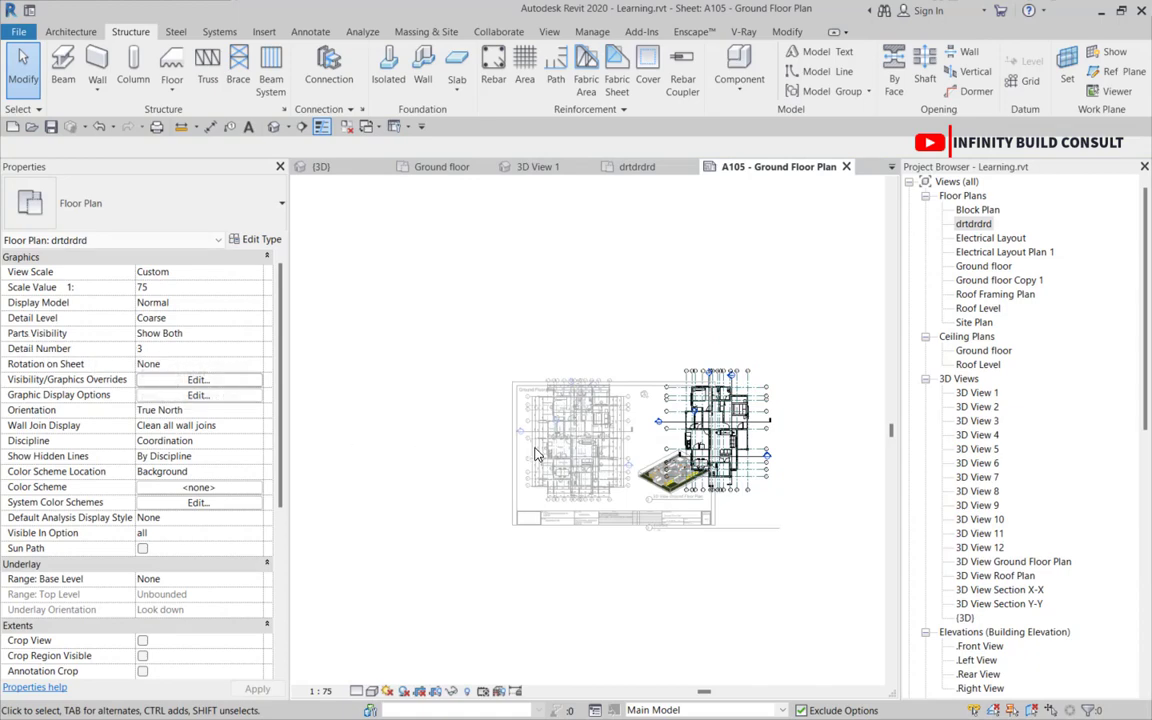
scroll(535, 455, up, 3)
double_click(355, 368)
click(572, 405)
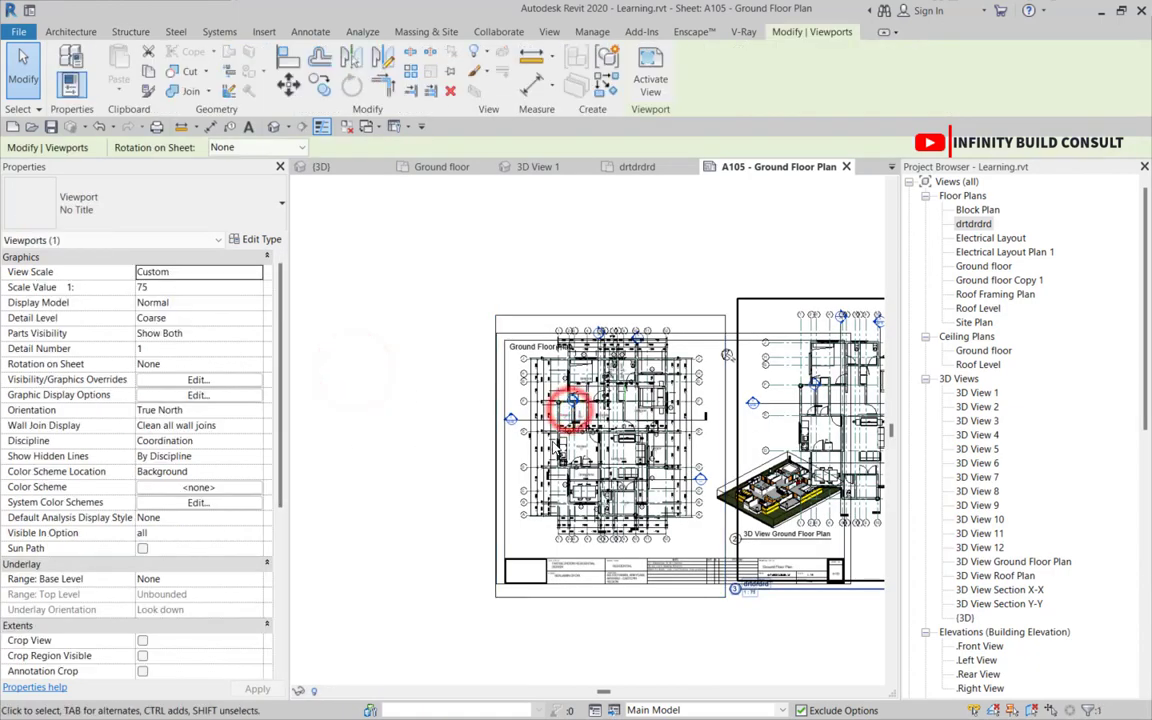
scroll(557, 447, down, 2)
middle_drag(788, 514, 676, 463)
scroll(676, 463, up, 2)
scroll(567, 440, up, 2)
scroll(590, 440, down, 3)
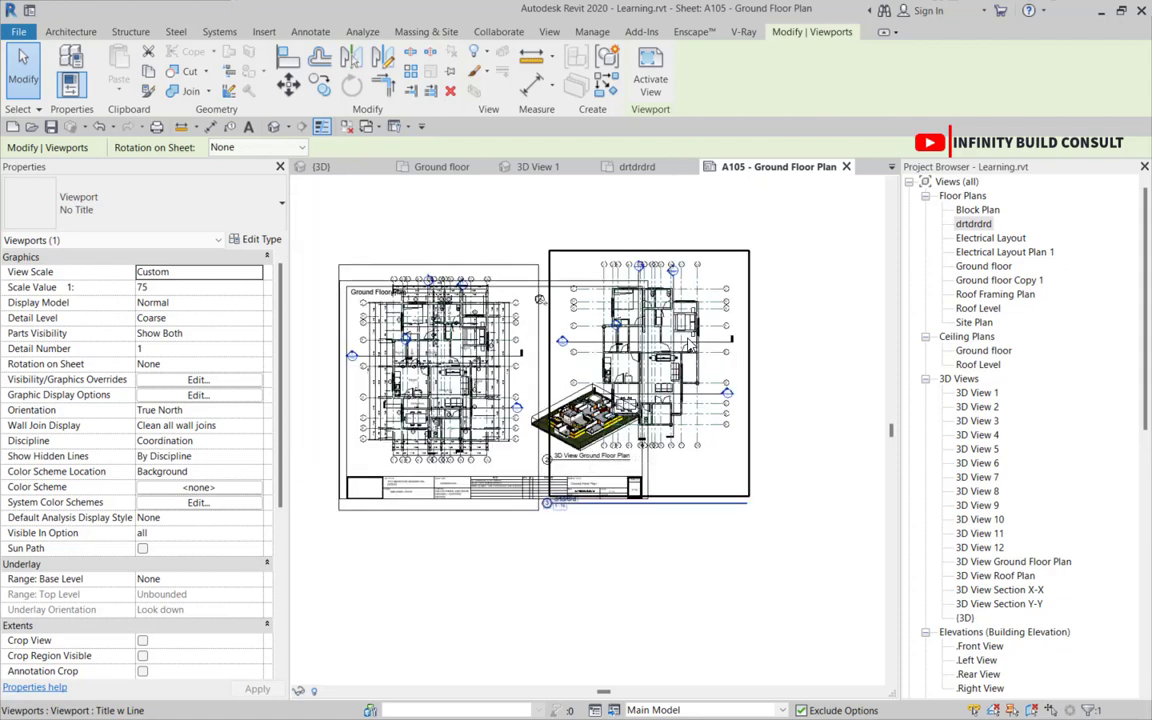
scroll(699, 381, down, 1)
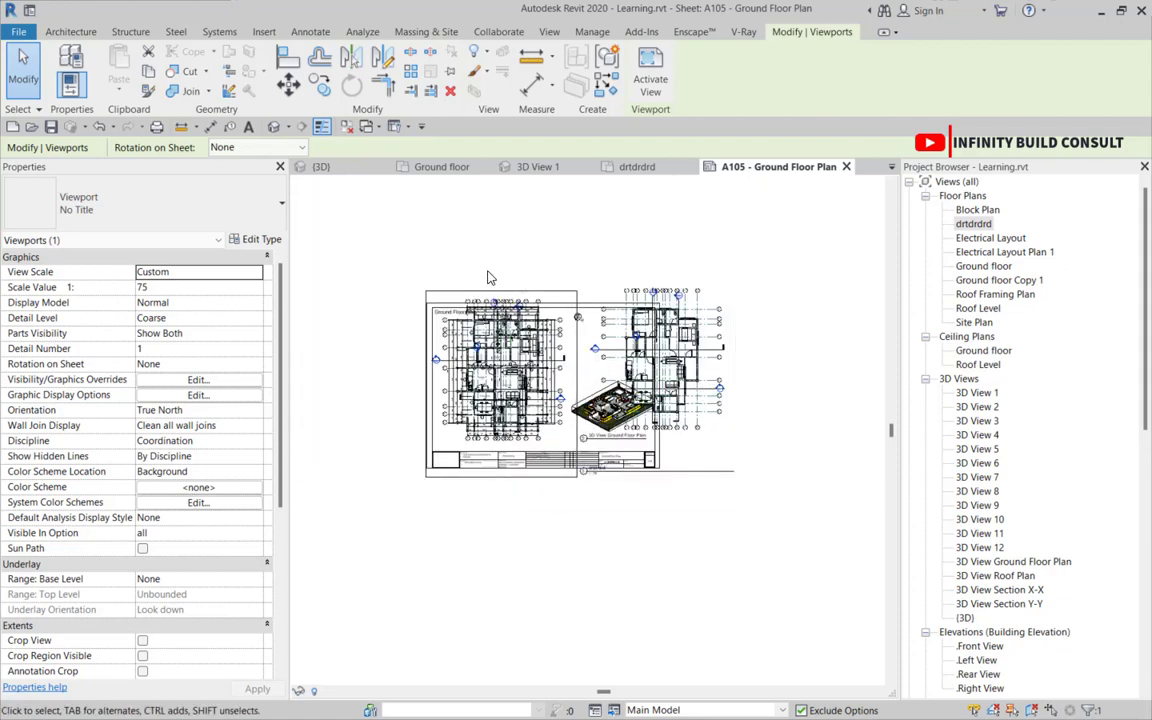
- Open the Ground floor plan and set its Rotation on Sheet to 90° Clockwise
double_click(985, 266)
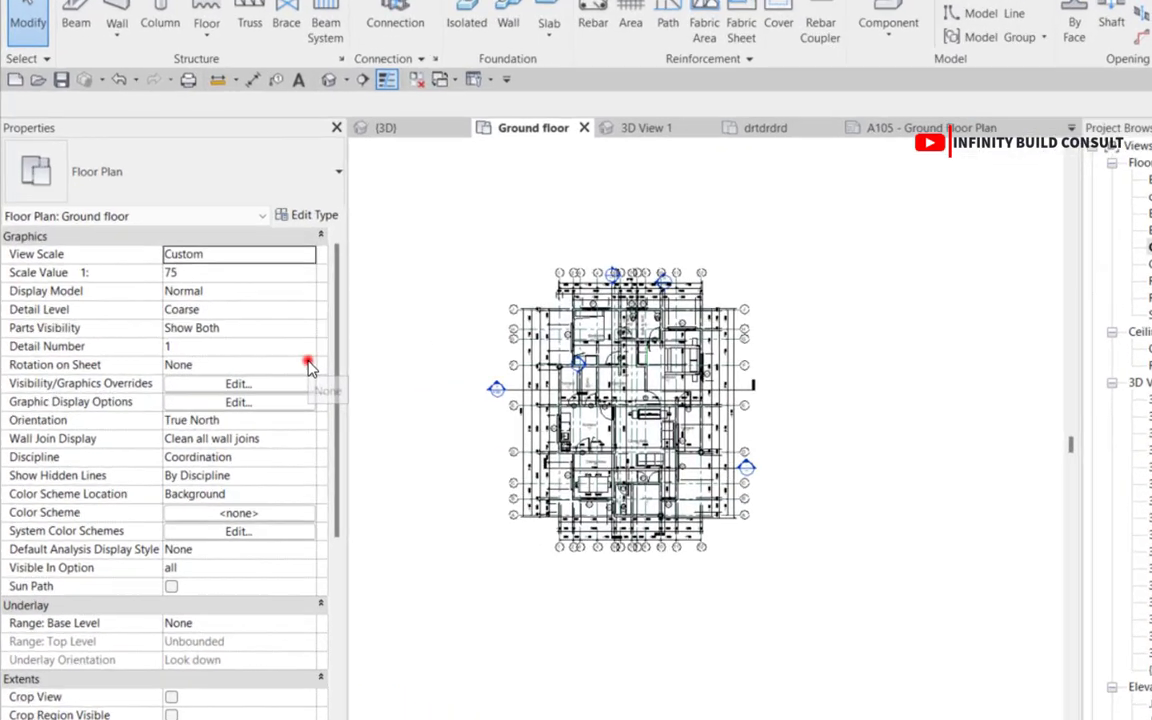
click(309, 364)
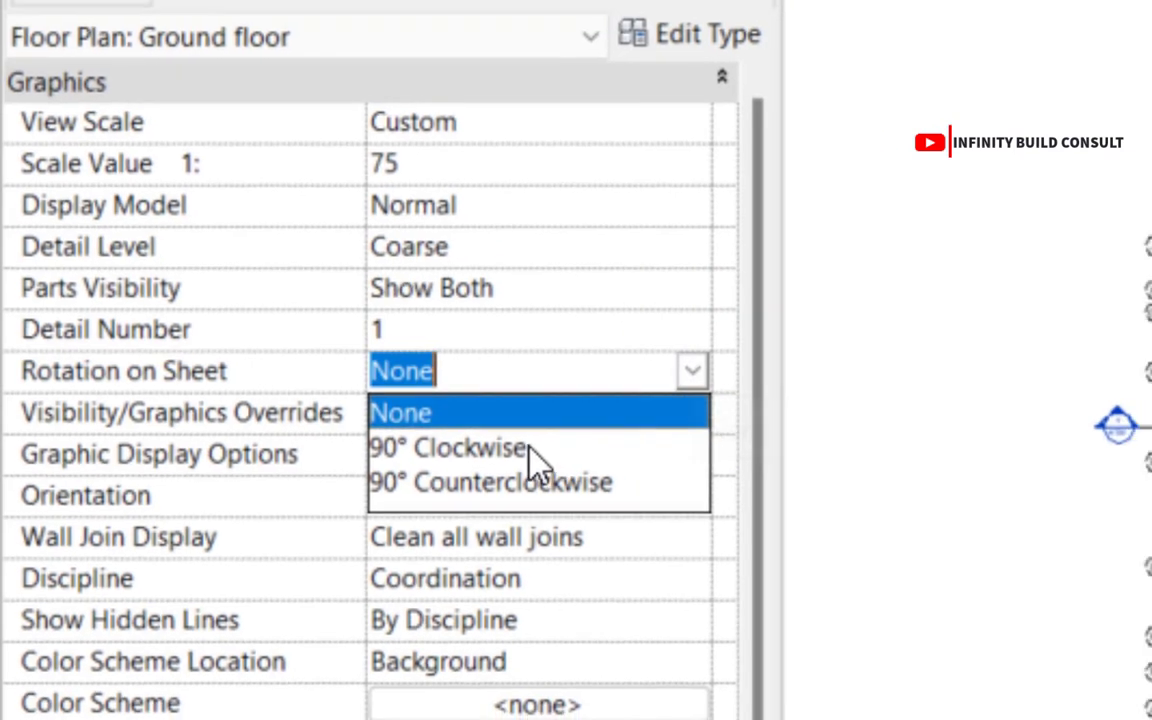
click(580, 450)
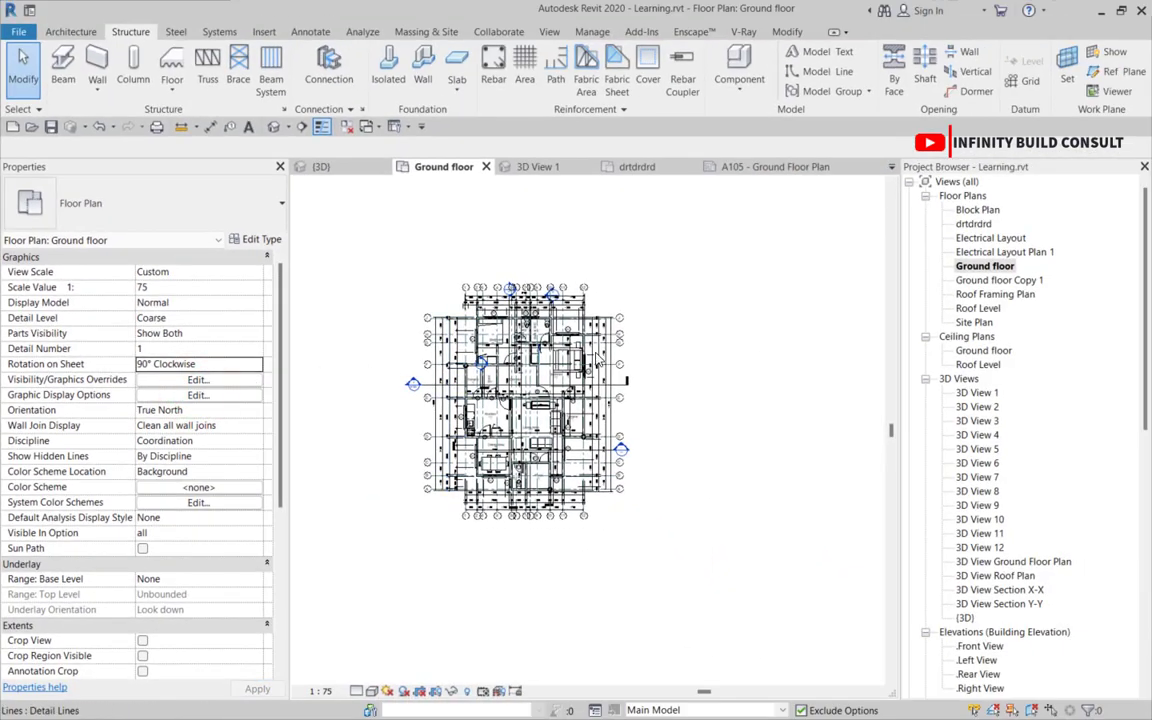
- Inspect how the Ground floor viewport is rotated on sheet A105
click(755, 167)
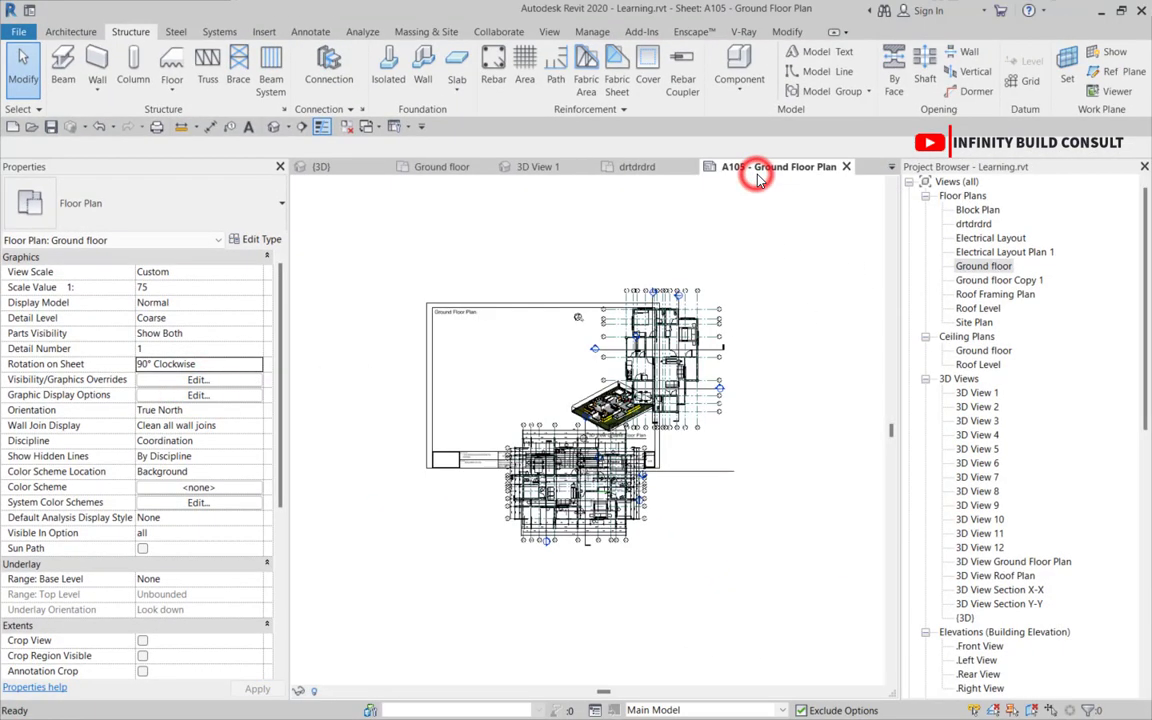
scroll(620, 400, up, 5)
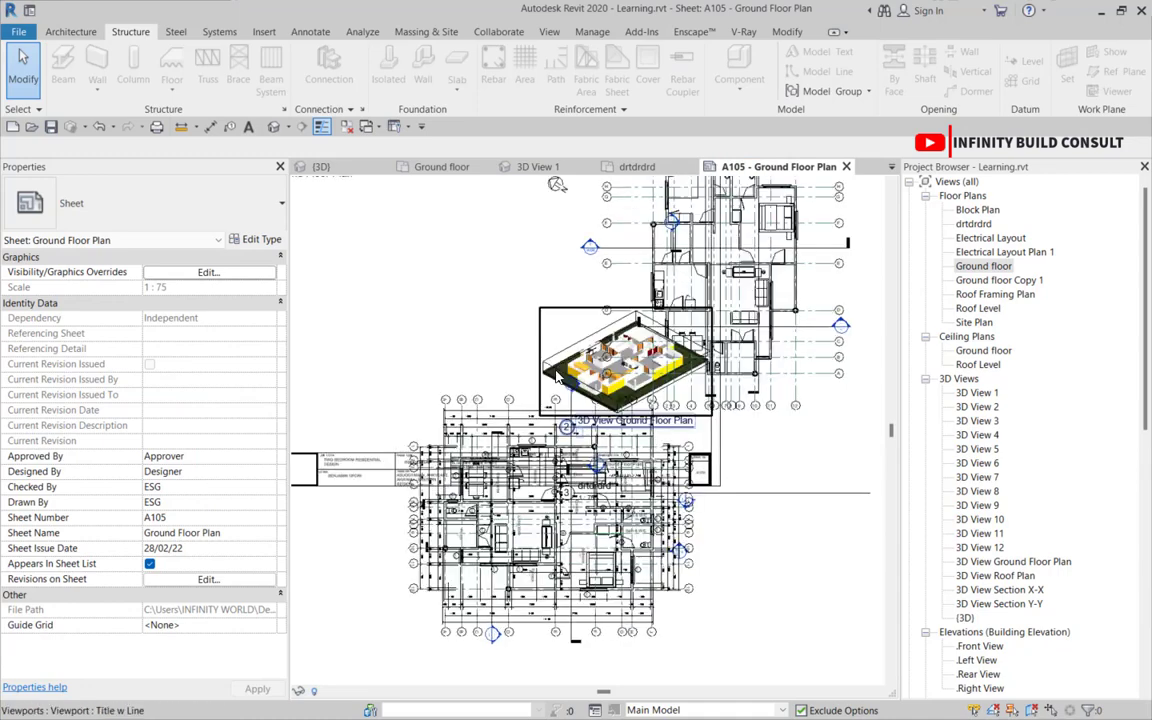
scroll(545, 448, down, 4)
scroll(556, 442, up, 2)
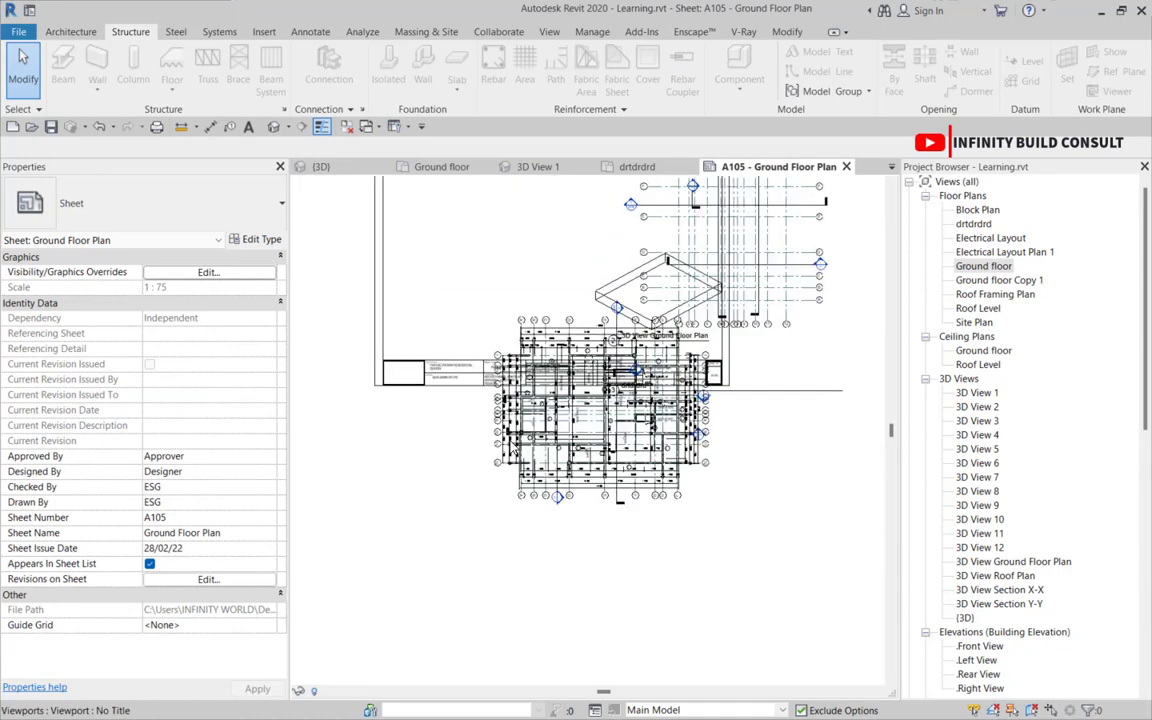
scroll(580, 440, down, 1)
- Return to the Ground floor plan and examine its Orientation options without changing them
double_click(966, 266)
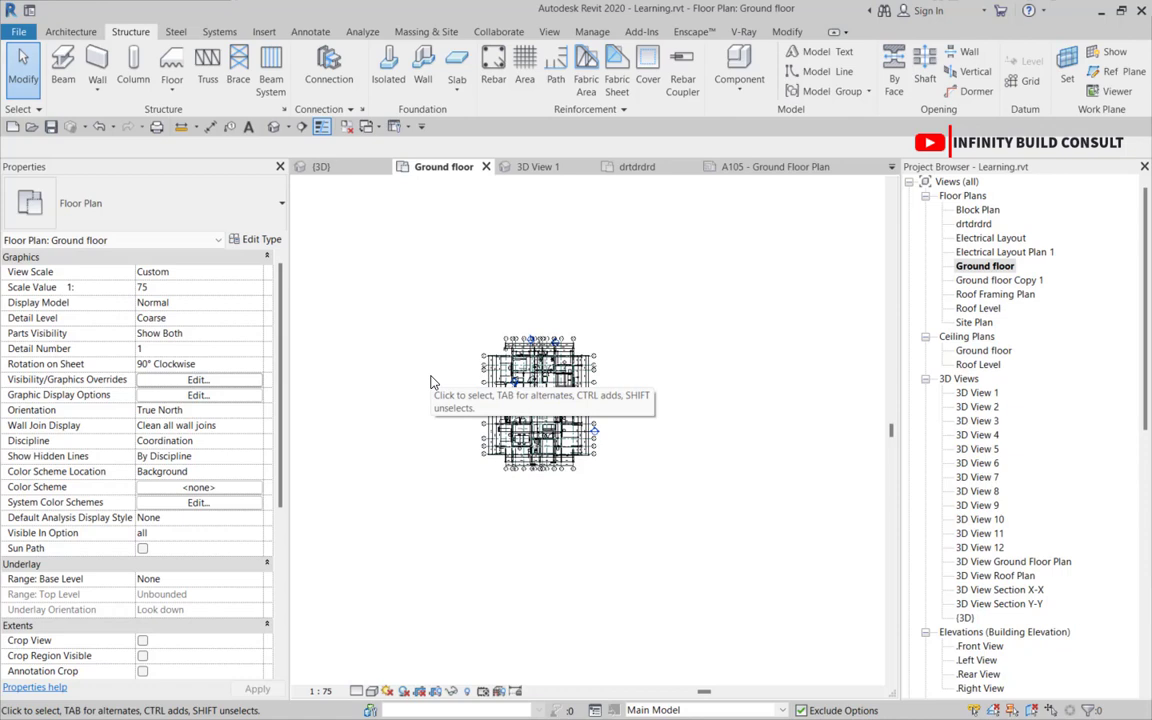
scroll(536, 400, down, 3)
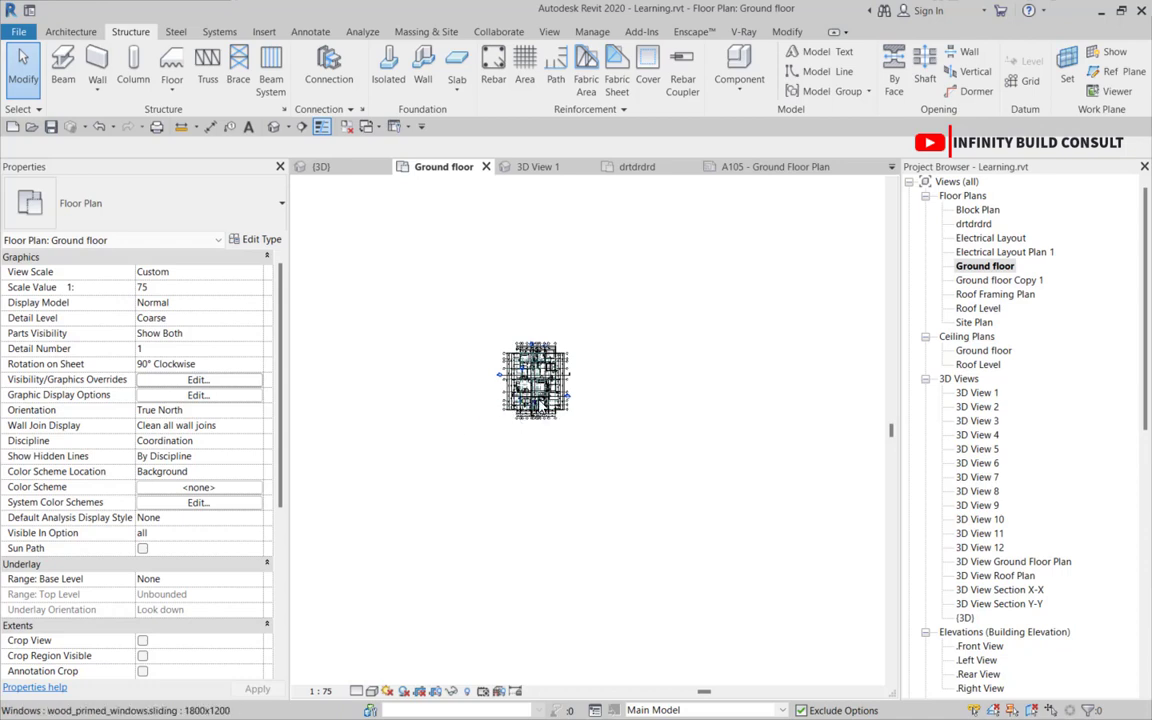
scroll(530, 395, up, 3)
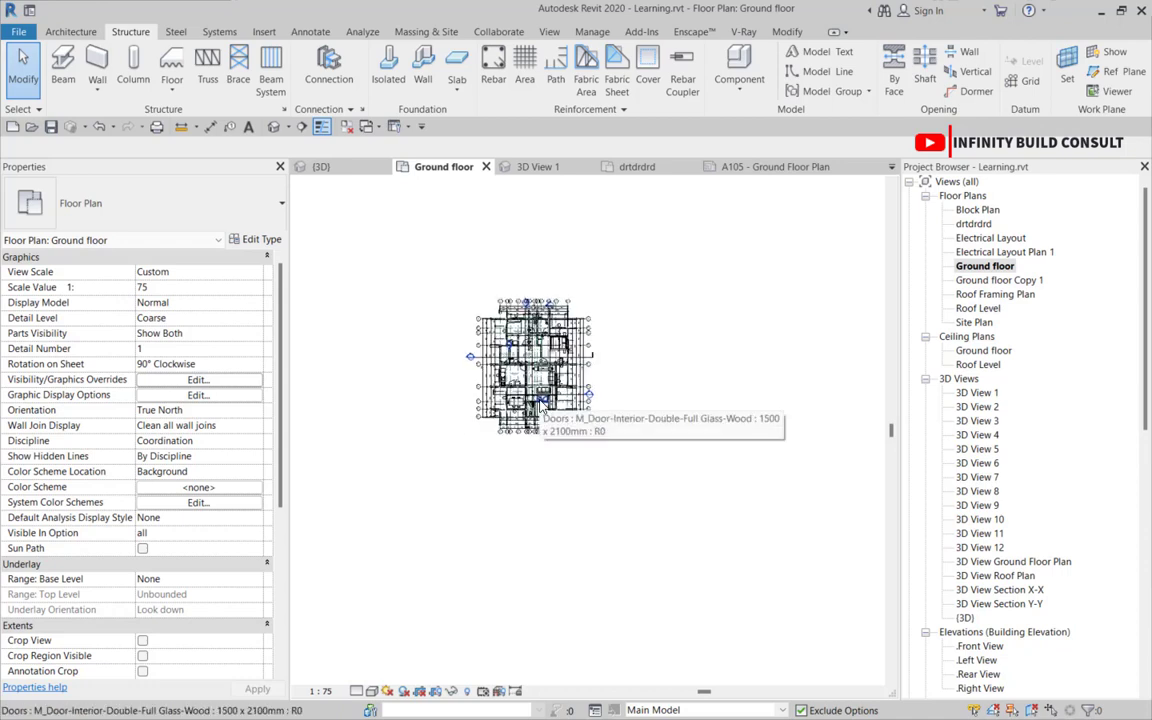
scroll(542, 404, down, 2)
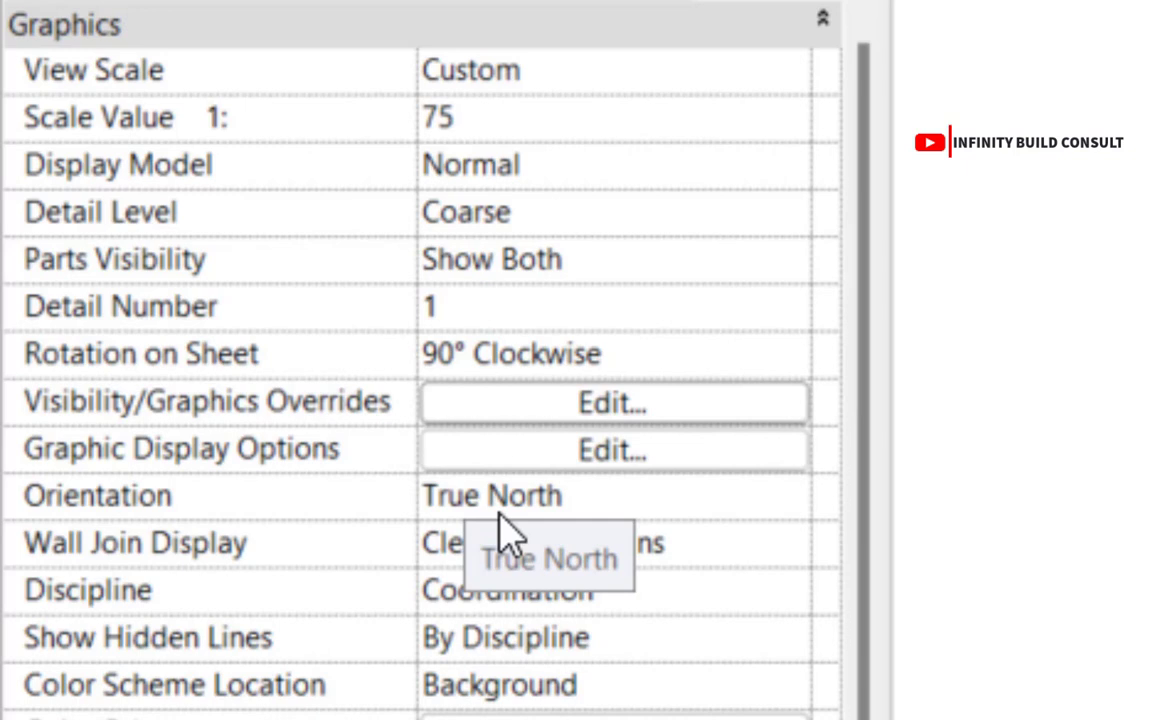
click(779, 518)
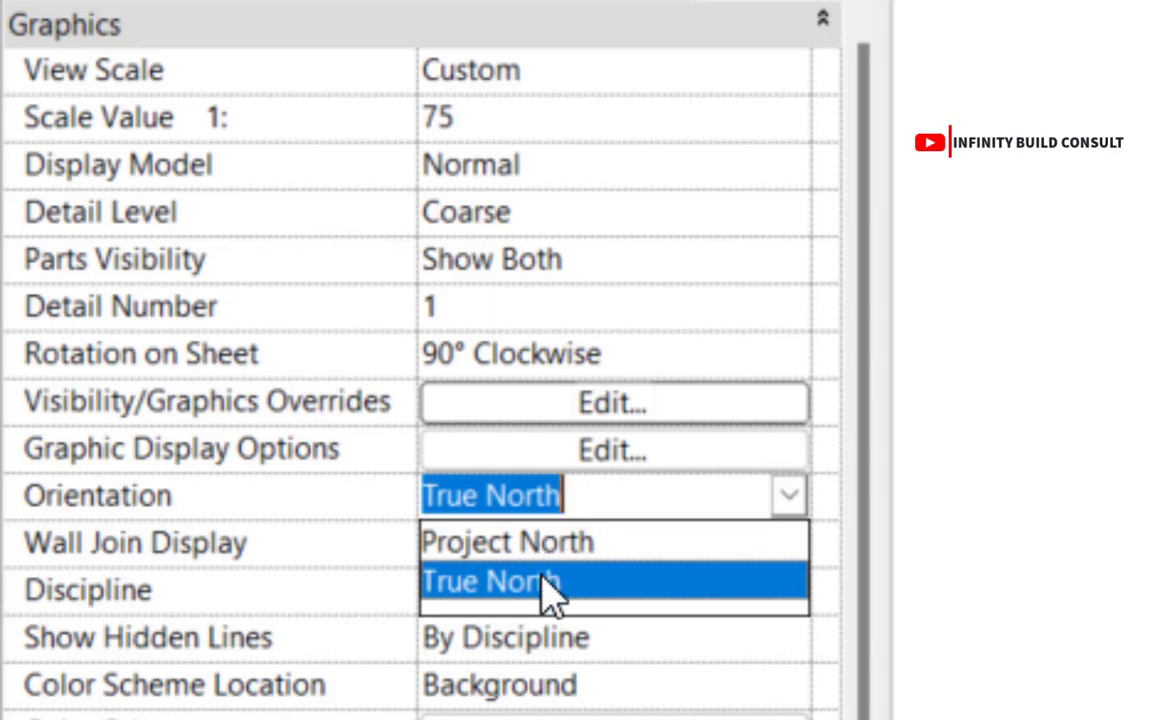
click(268, 500)
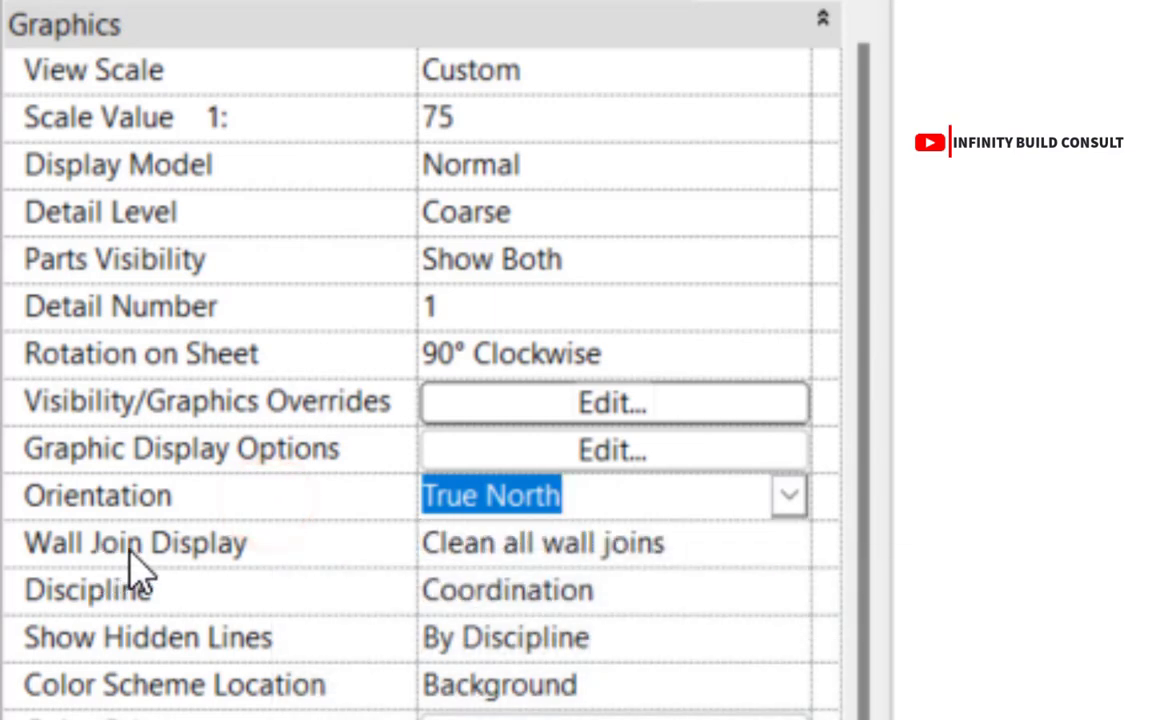
- Review the description and options of the Wall Join Display property without changing them
mouse_move(120, 558)
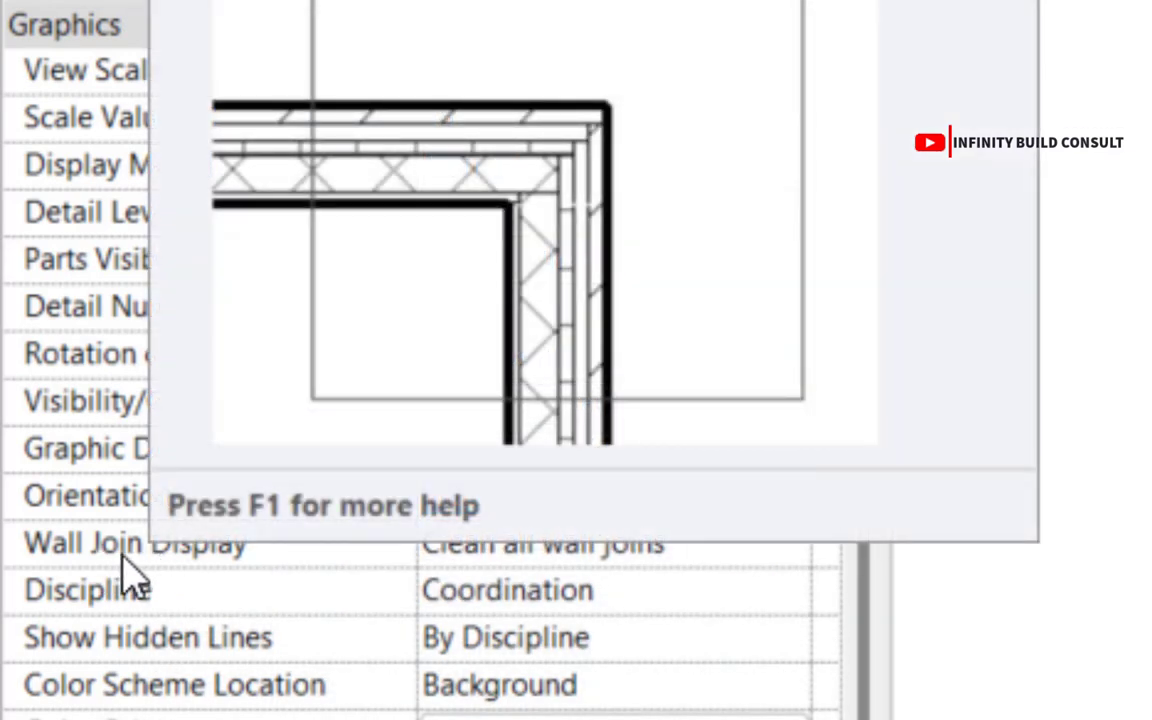
click(452, 547)
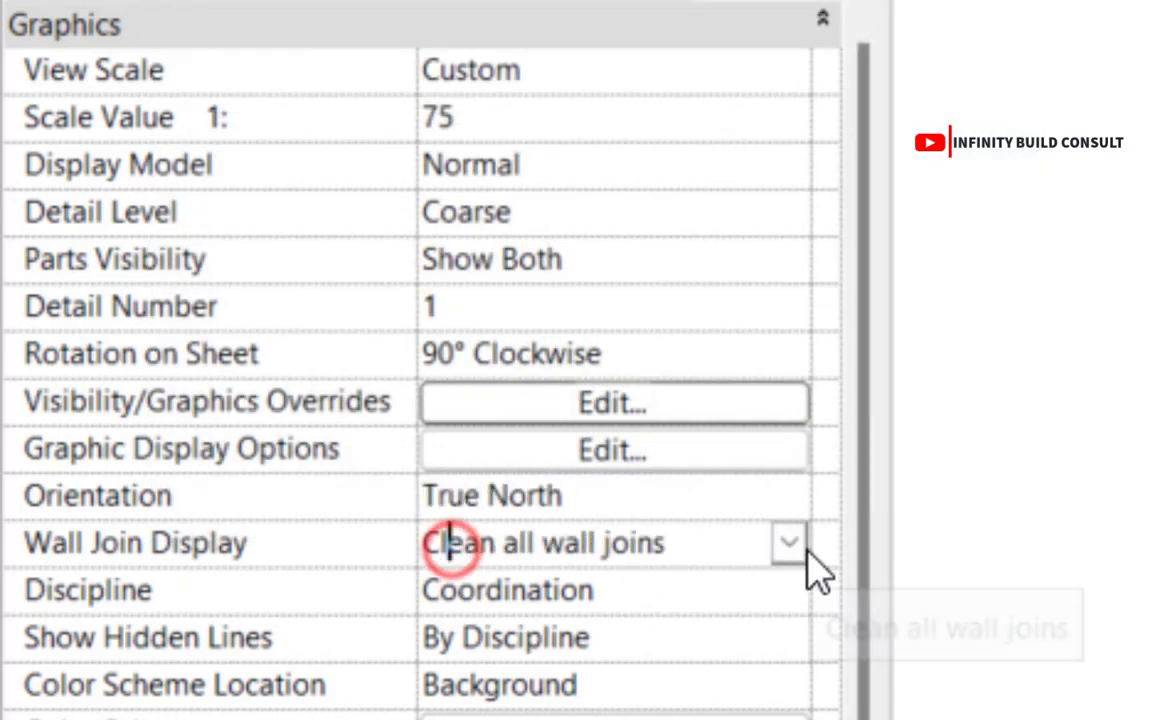
click(786, 543)
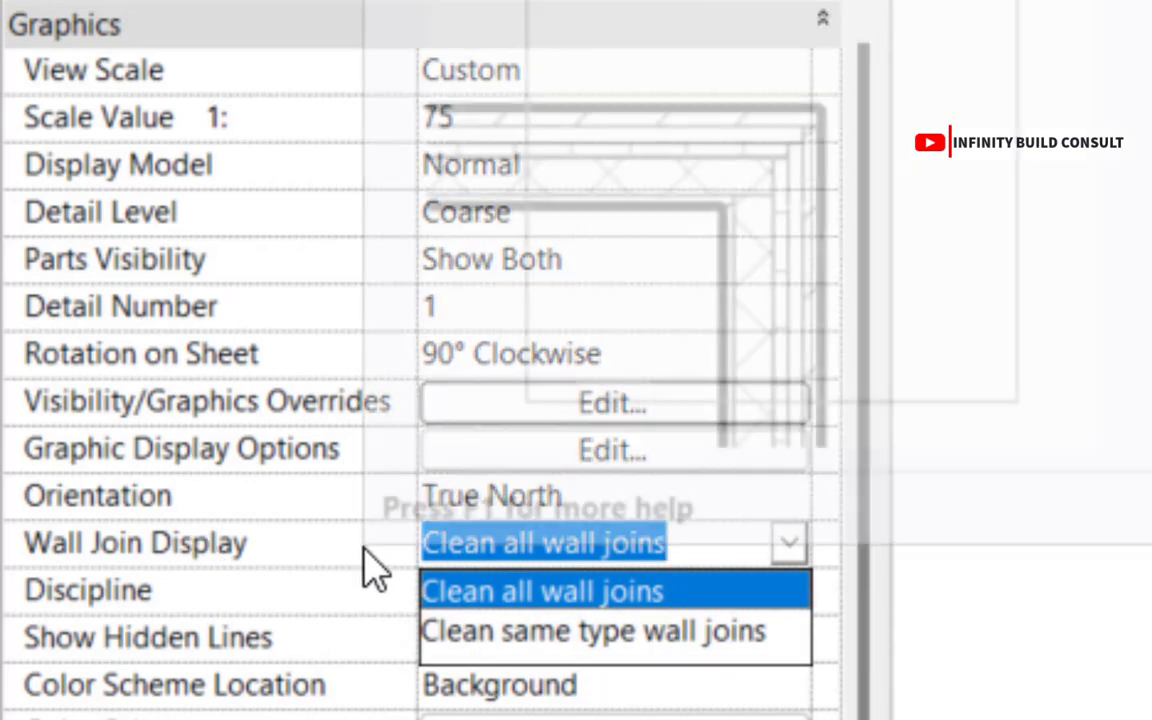
click(311, 543)
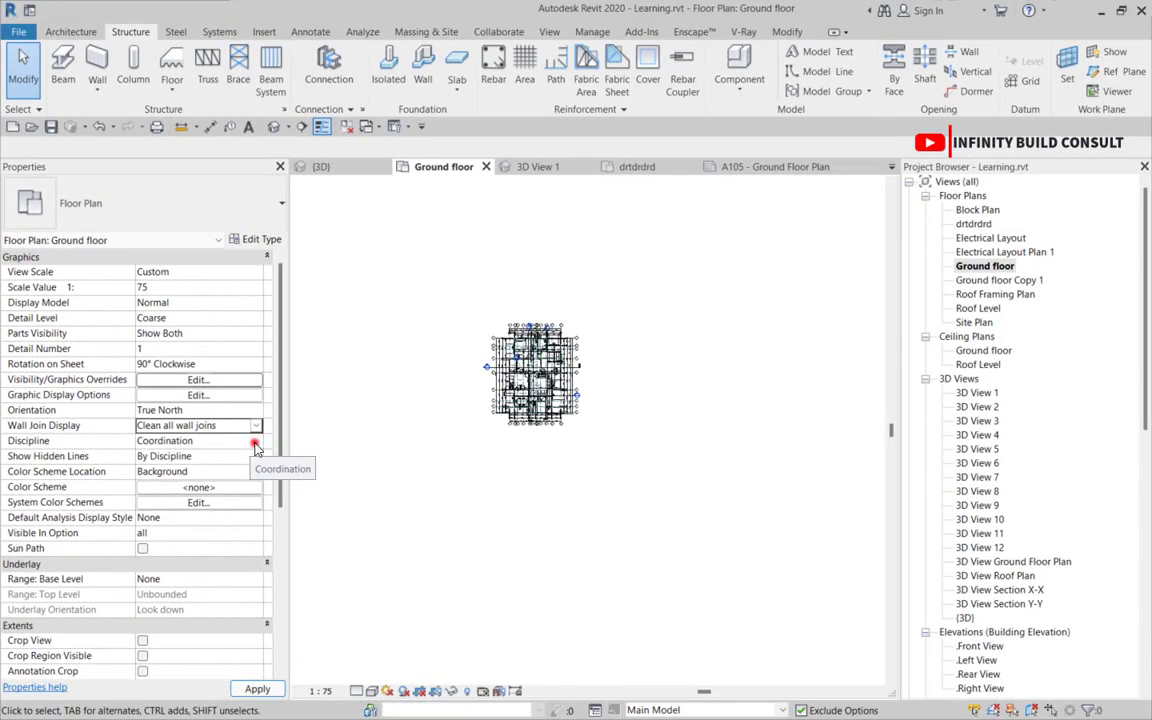
- Examine the Discipline options of the Ground floor plan and read the property's description
click(256, 442)
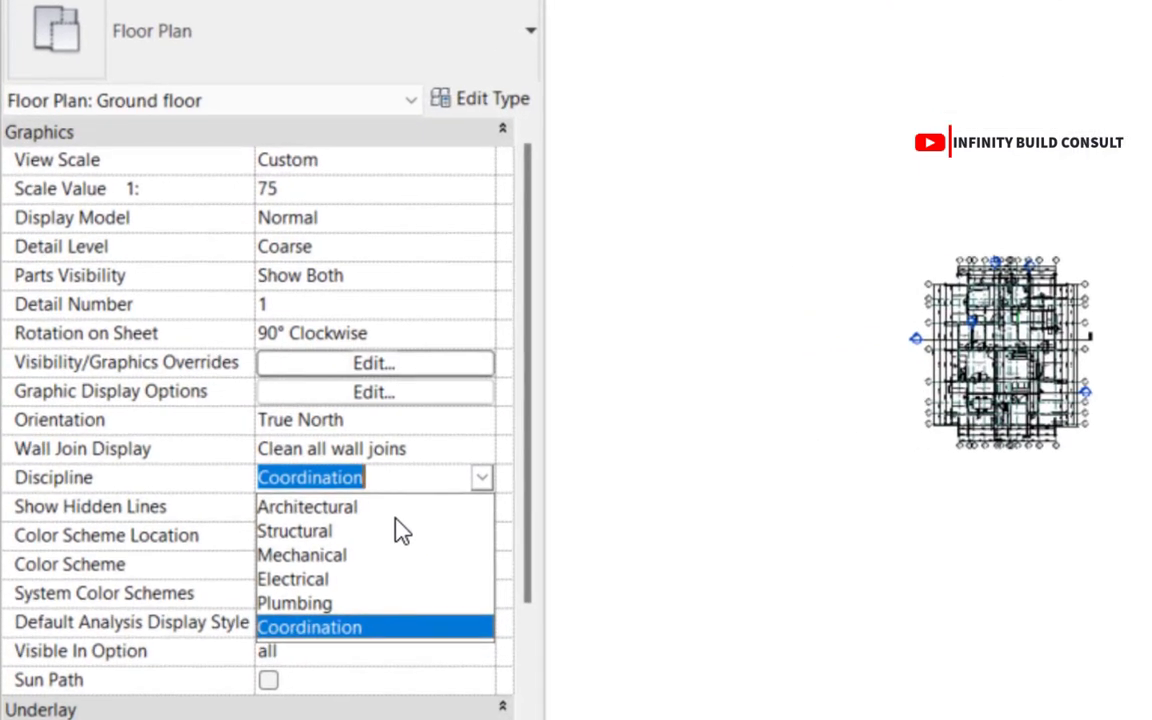
click(246, 481)
click(248, 484)
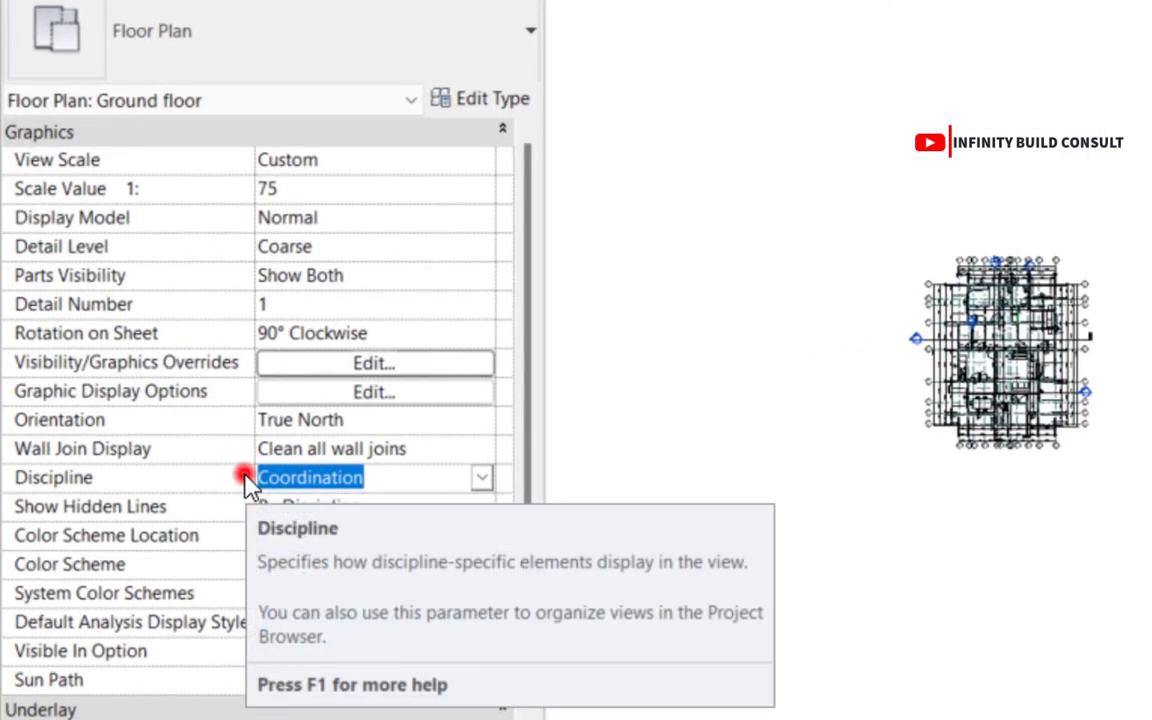
- Read the description of the Show Hidden Lines property and examine the linework around the plan's bedroom
click(183, 508)
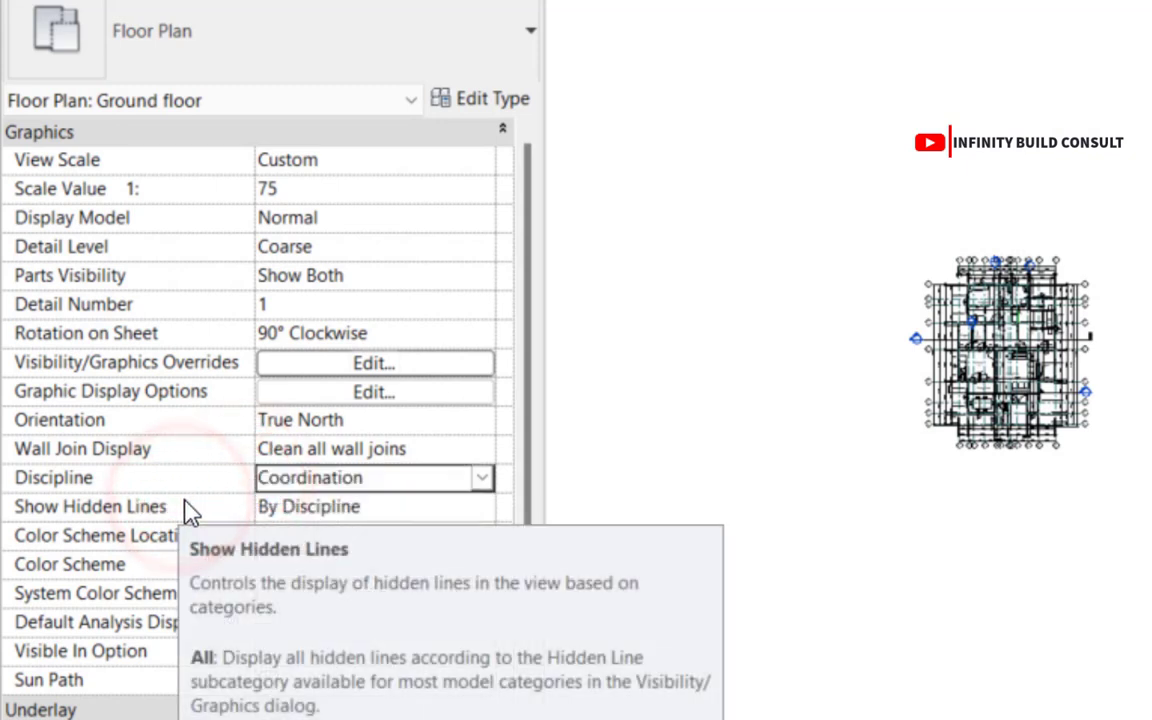
click(365, 510)
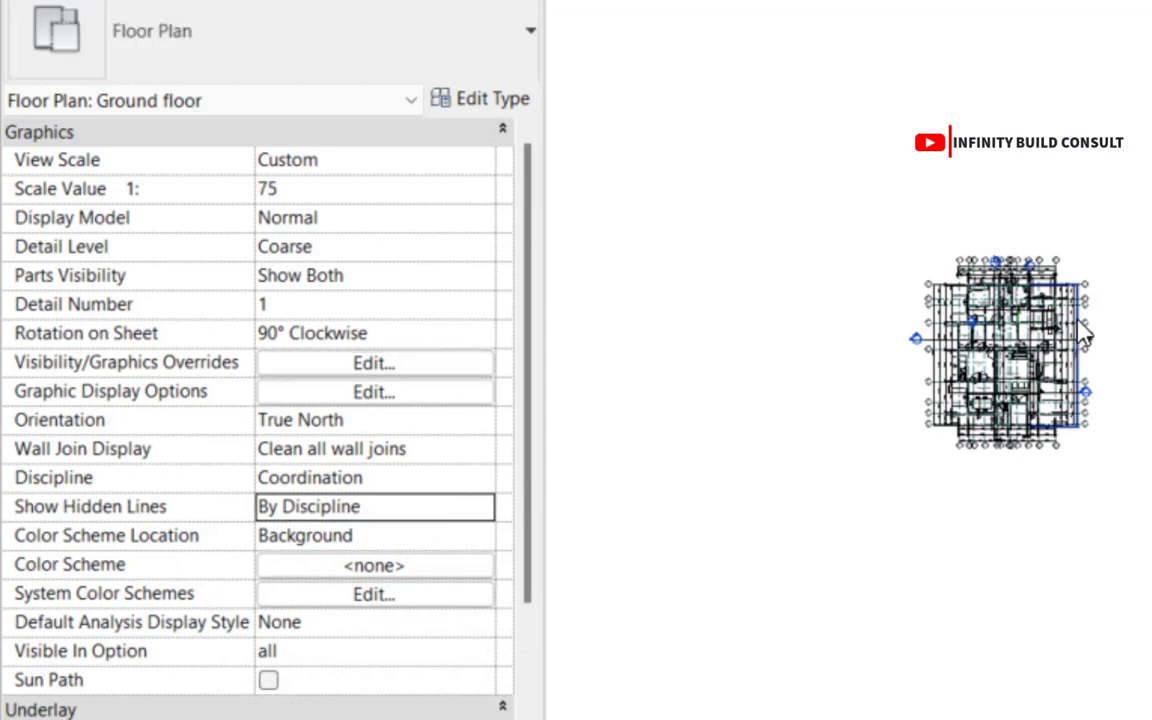
scroll(848, 342, up, 8)
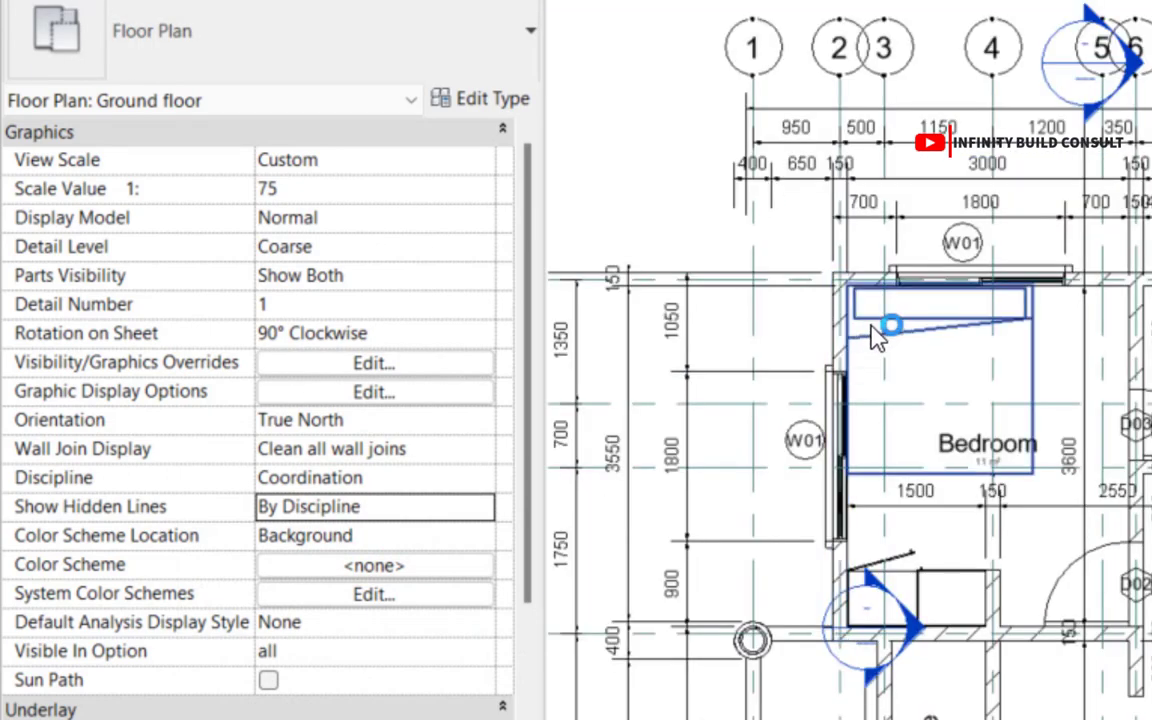
scroll(1140, 318, down, 2)
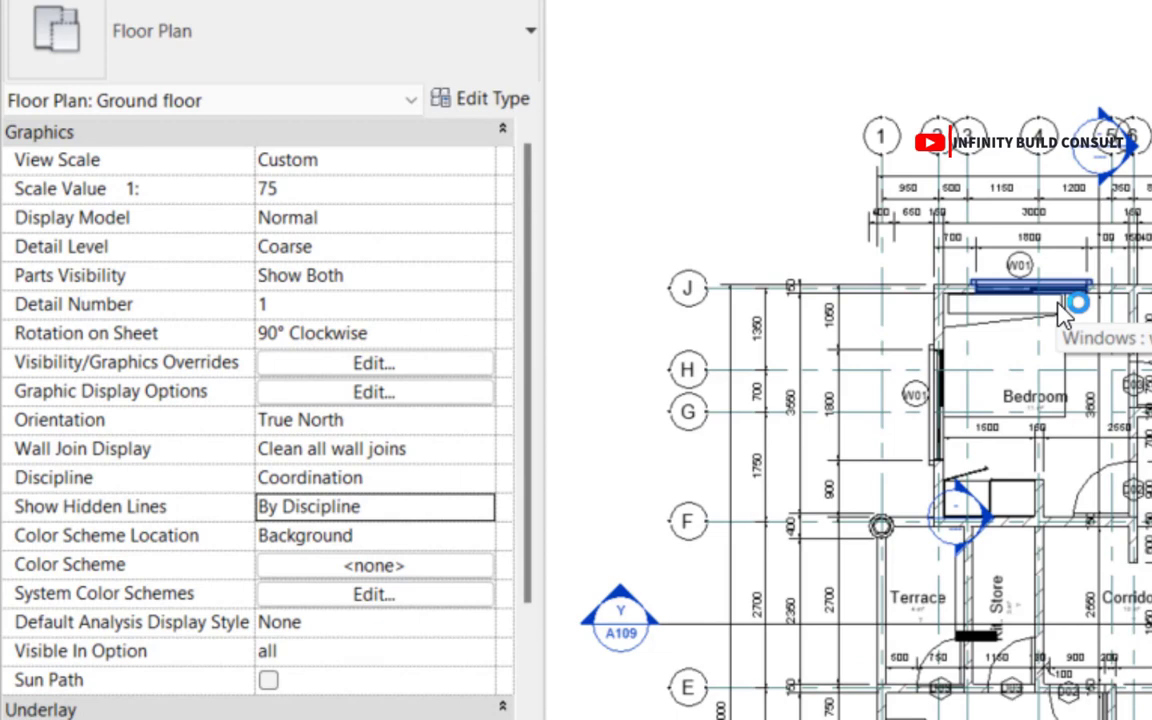
scroll(1063, 313, down, 1)
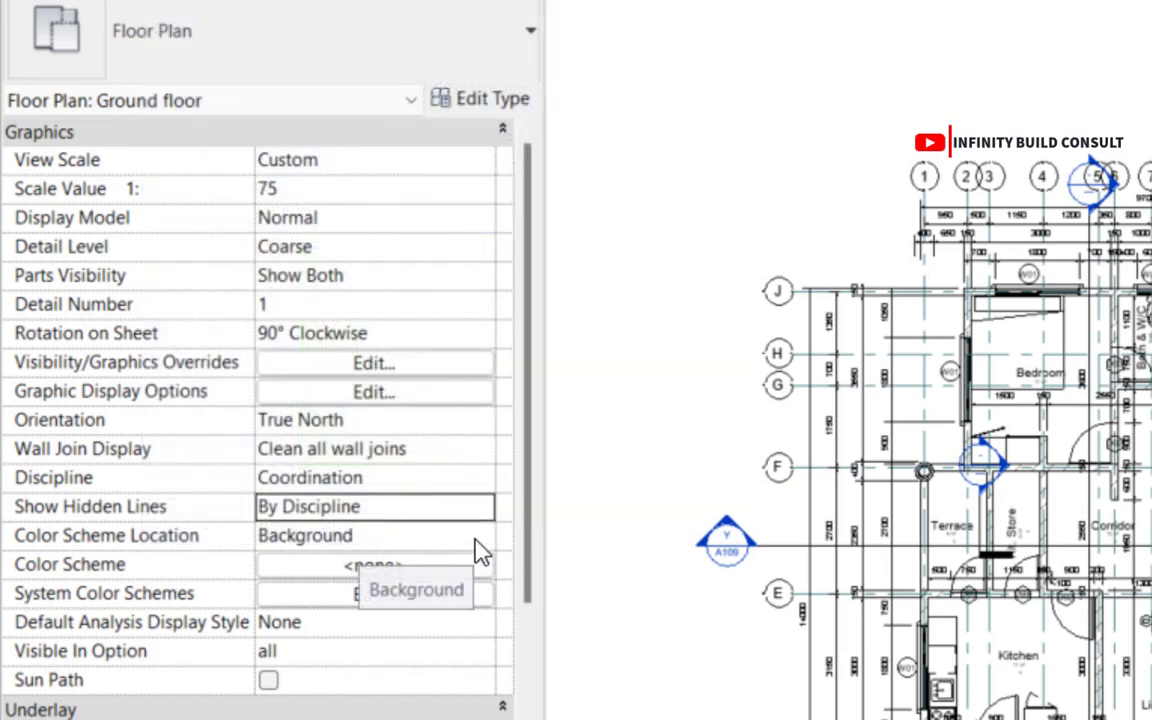
- Examine the Color Scheme Location options and the Schema 1 color scheme for Spaces without changing them
click(479, 537)
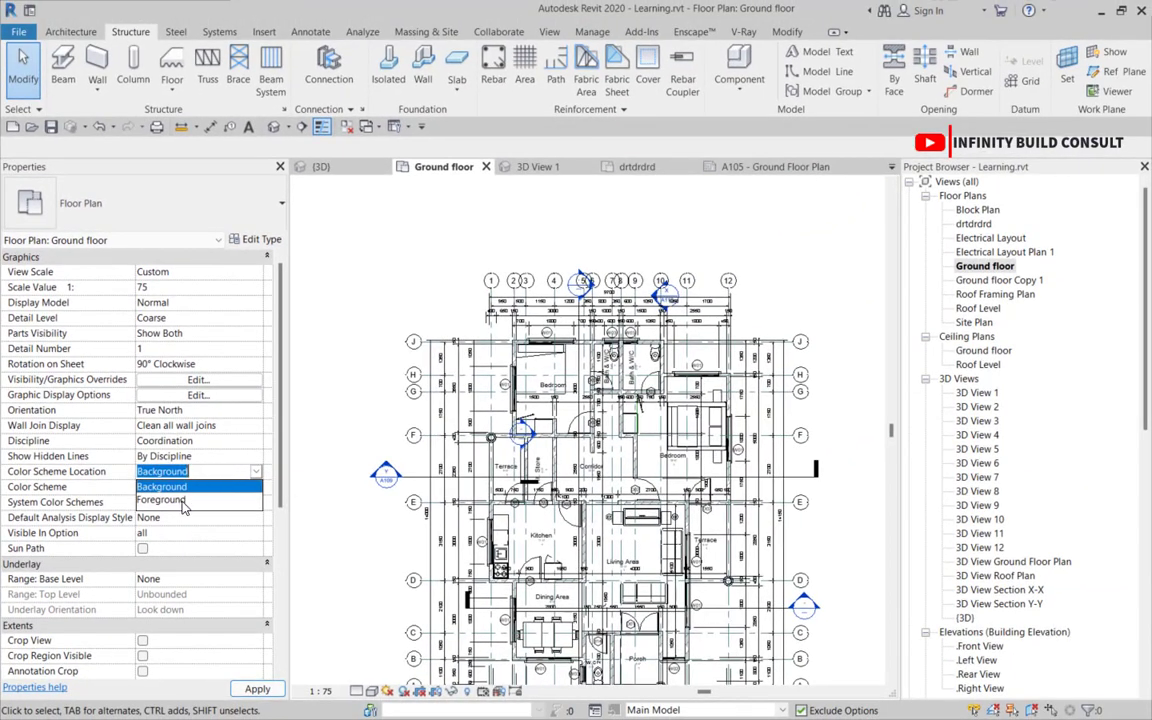
click(220, 471)
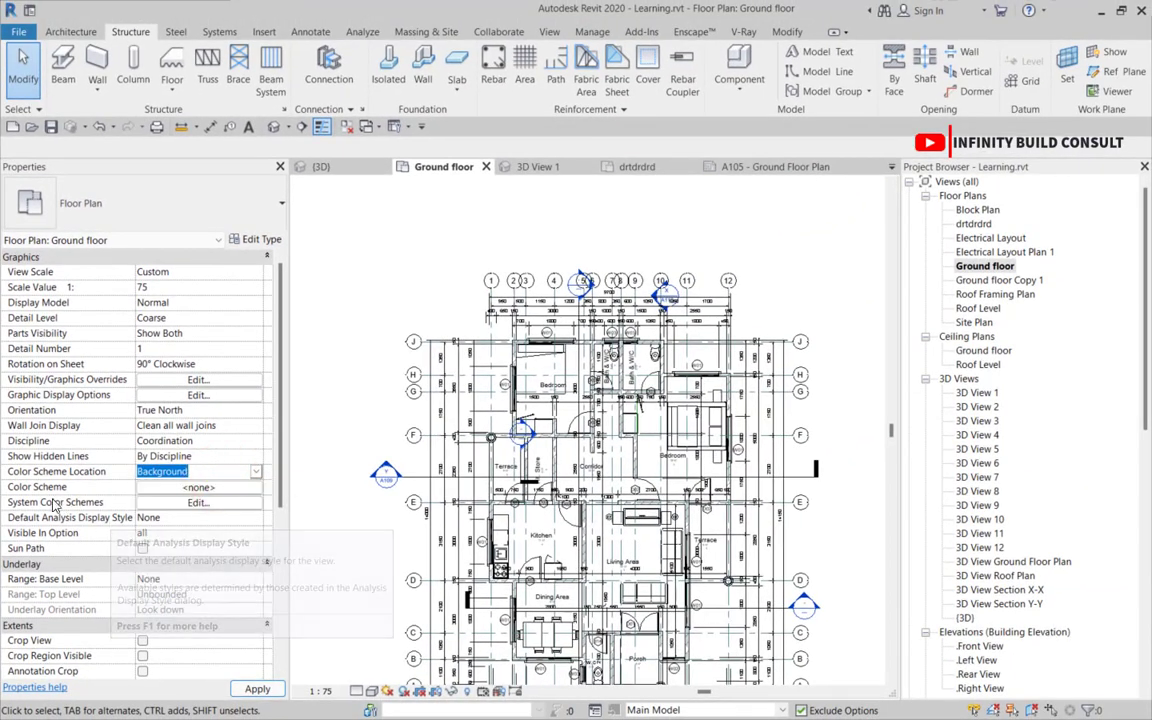
click(236, 489)
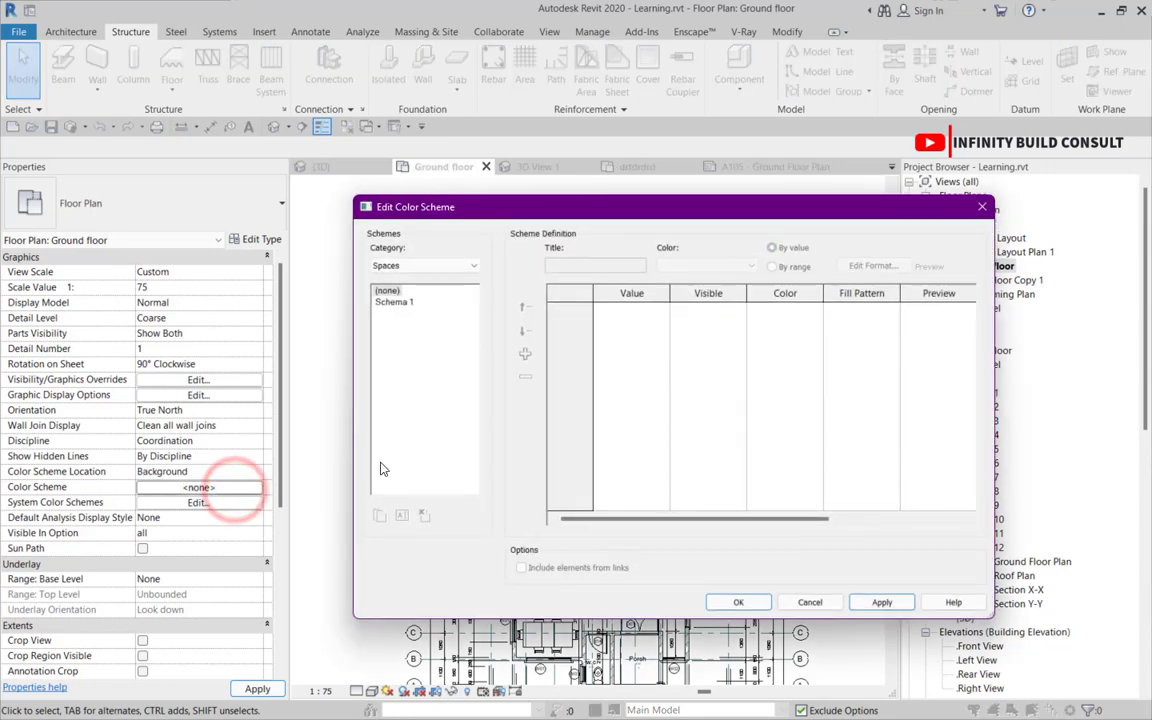
click(398, 303)
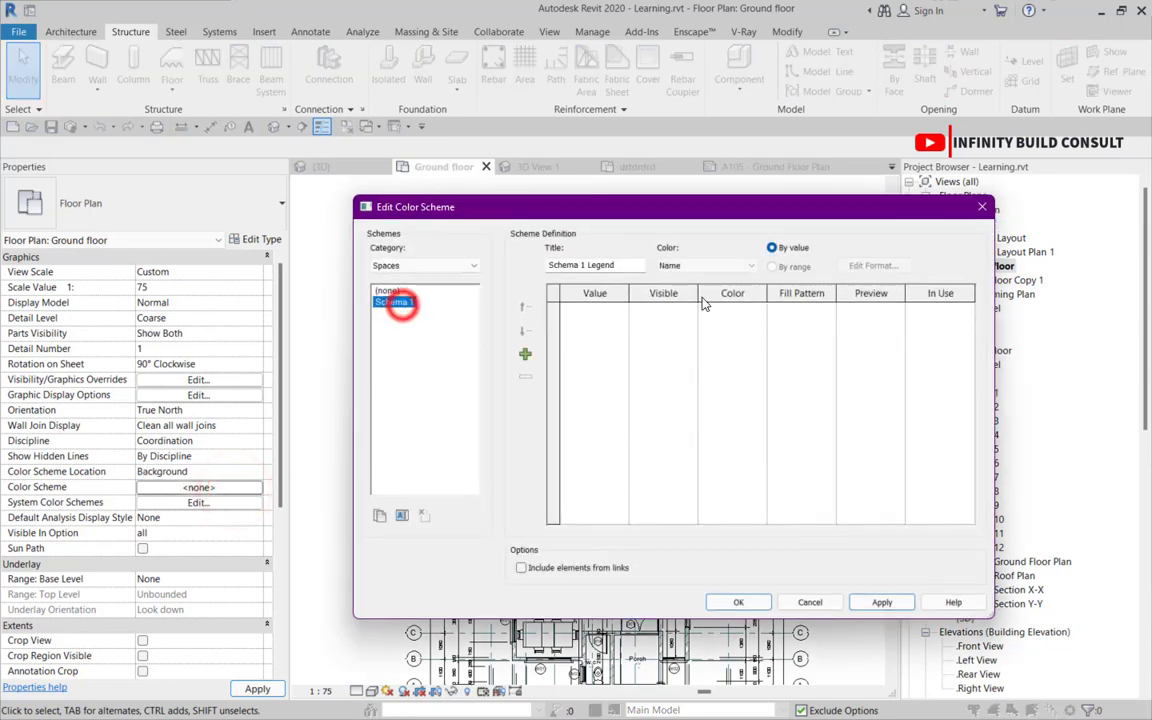
click(972, 209)
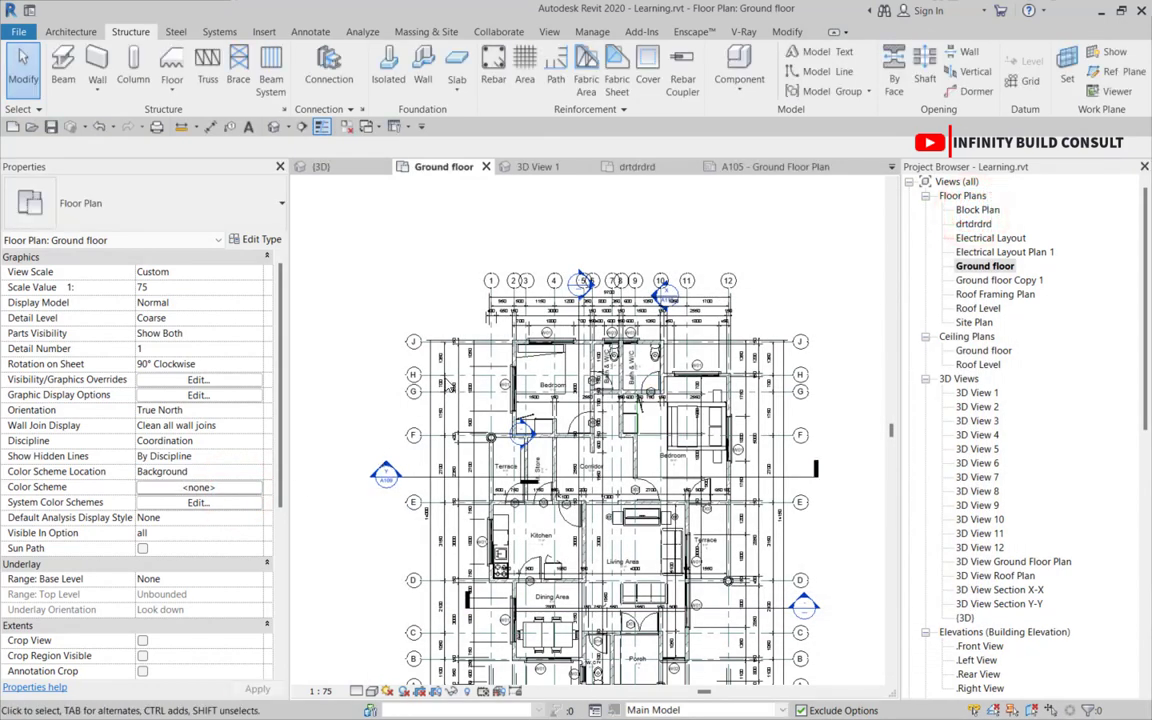
- Set the Ground floor plan's Default Analysis Display Style to AA
scroll(445, 400, down, 3)
scroll(492, 443, up, 2)
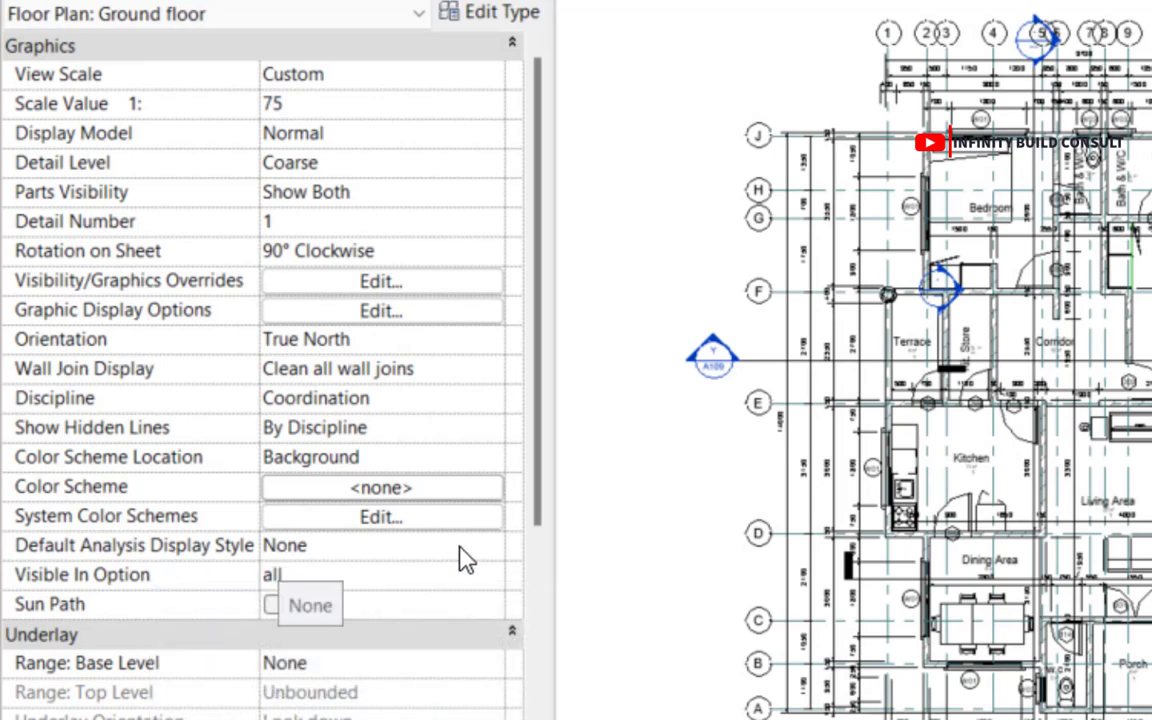
click(489, 545)
click(494, 548)
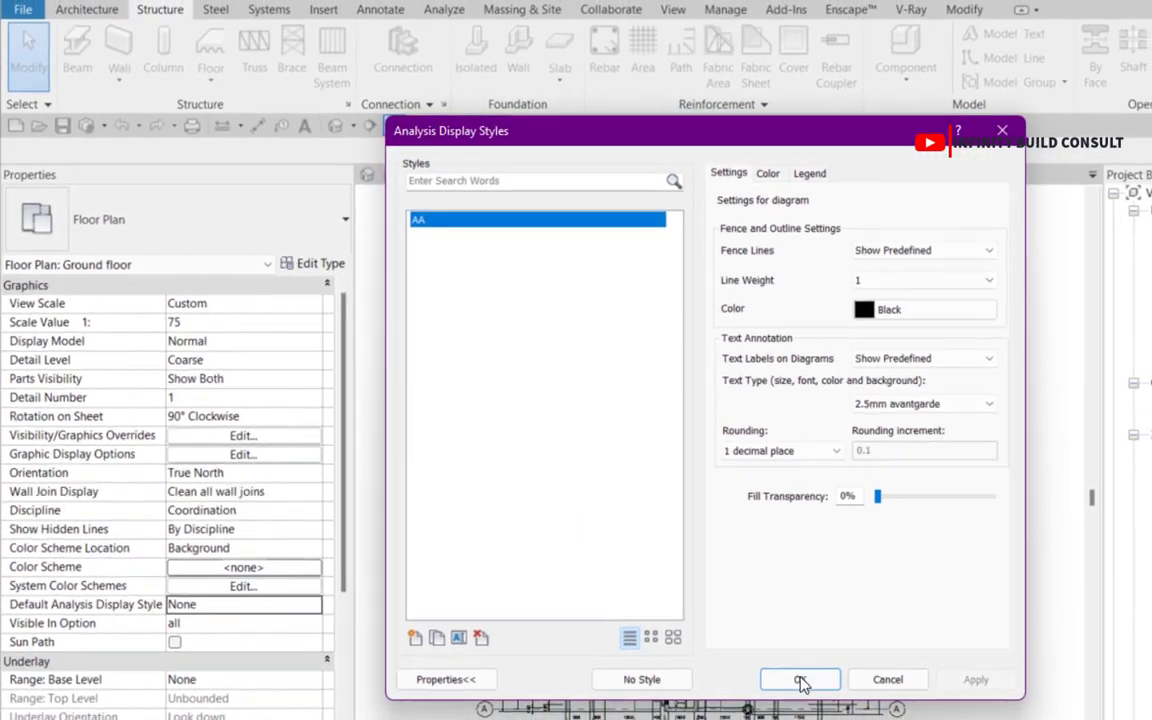
click(694, 607)
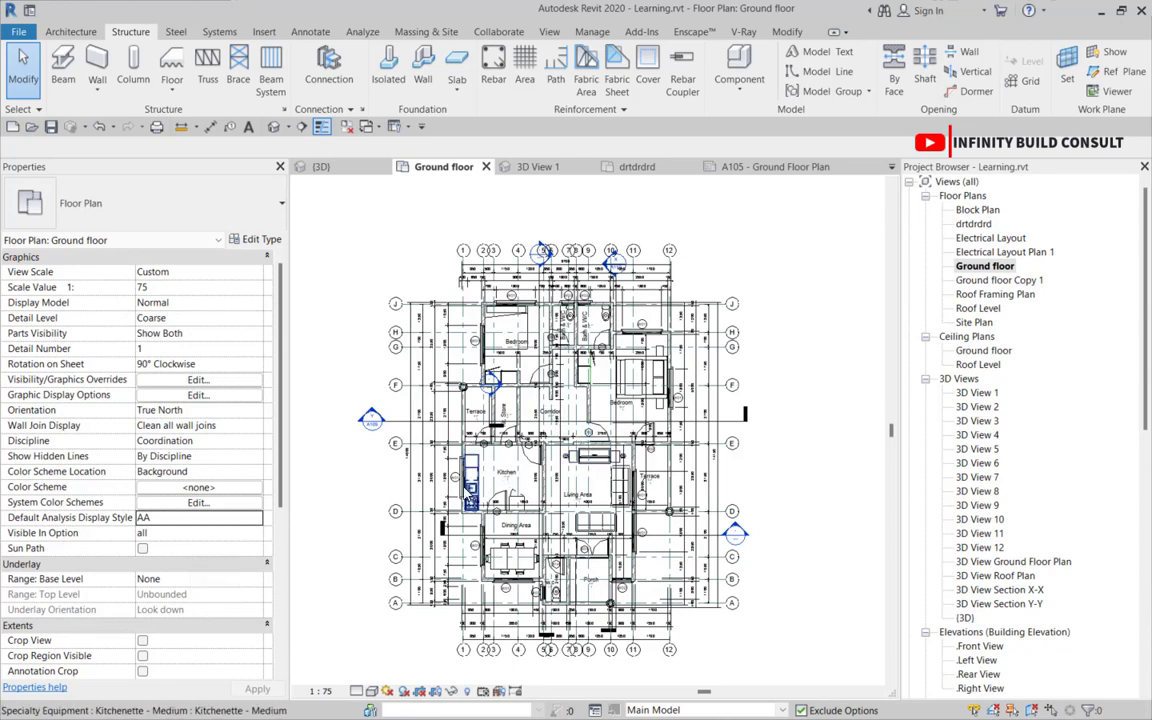
- Look through the Ground floor plan's properties from Graphics down to Identity Data
scroll(243, 519, down, 2)
scroll(243, 519, down, 3)
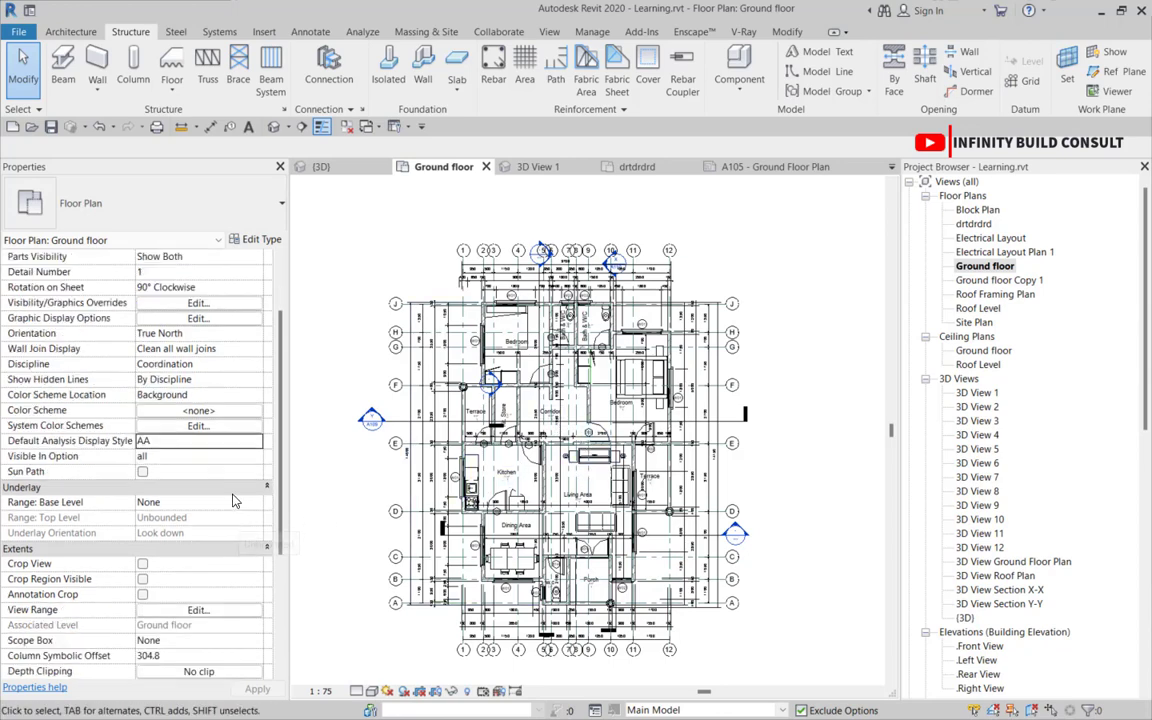
scroll(233, 501, down, 3)
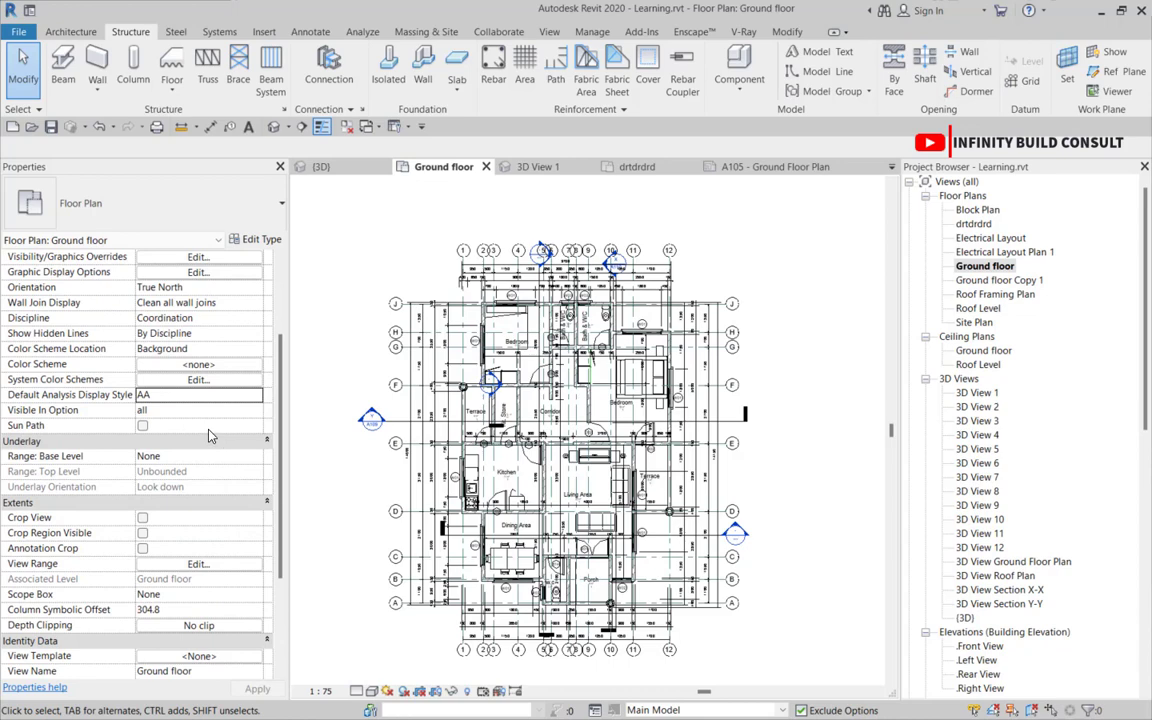
scroll(157, 391, up, 8)
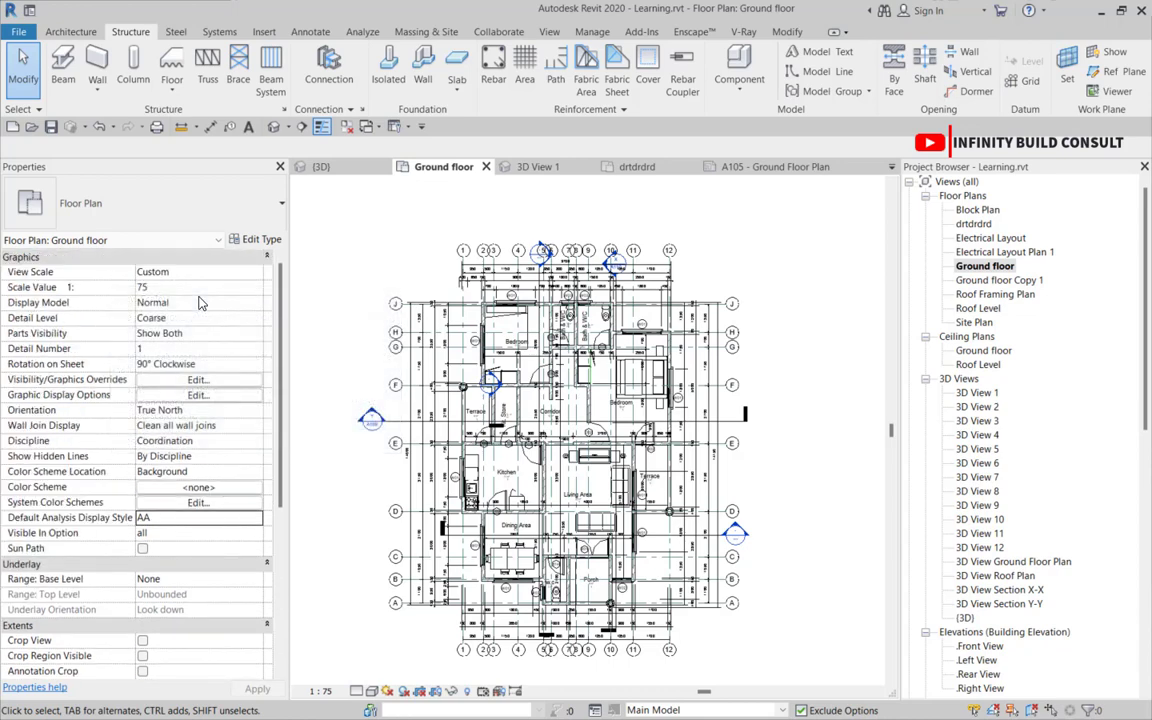
scroll(200, 332, down, 1)
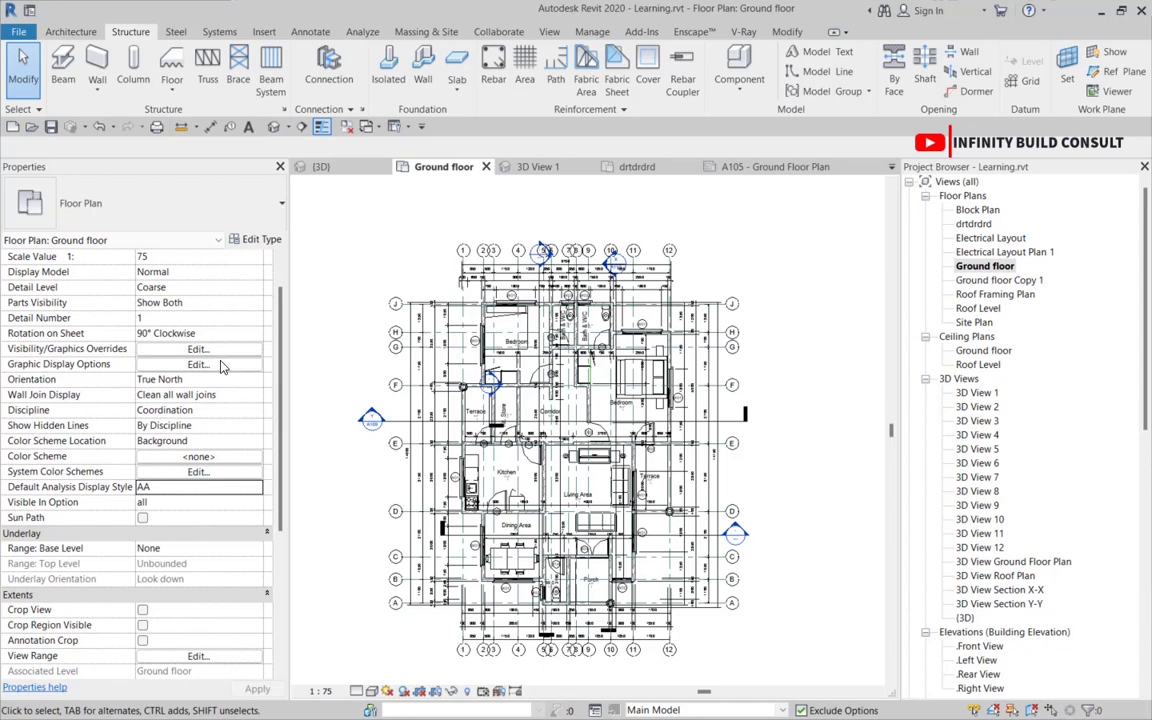
scroll(222, 367, up, 1)
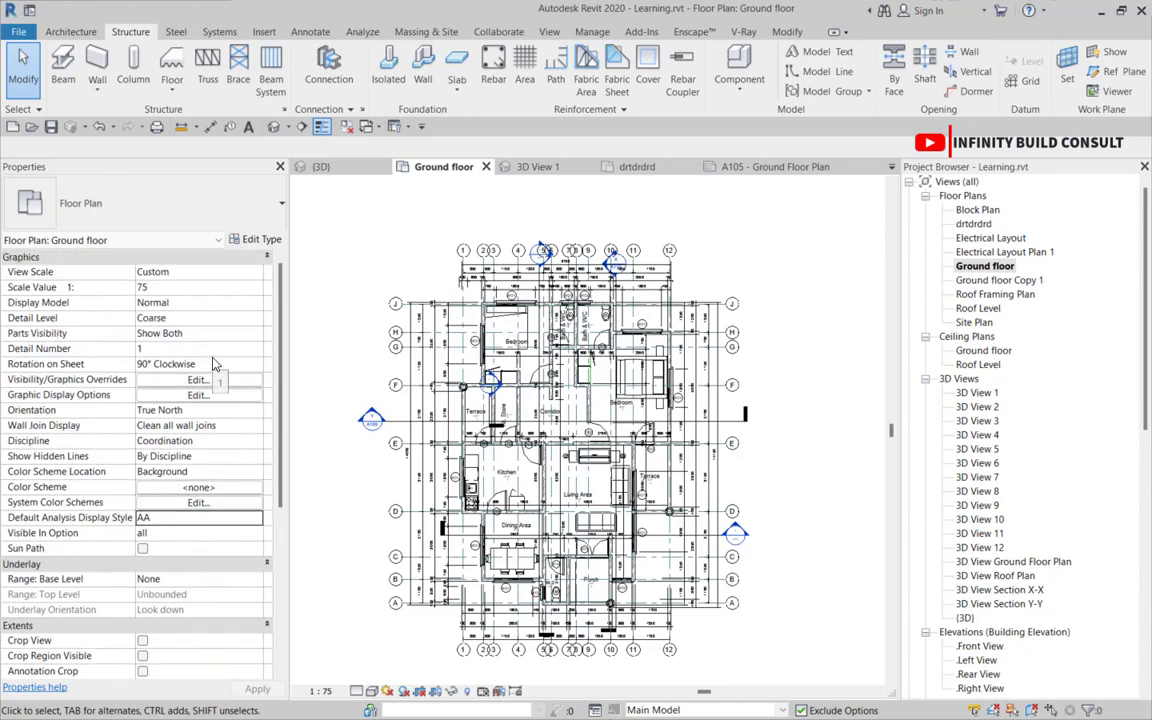
- Inspect the properties shown when the whole plan and the bedroom's W01 sliding window are selected, and clear the selection
scroll(586, 366, down, 2)
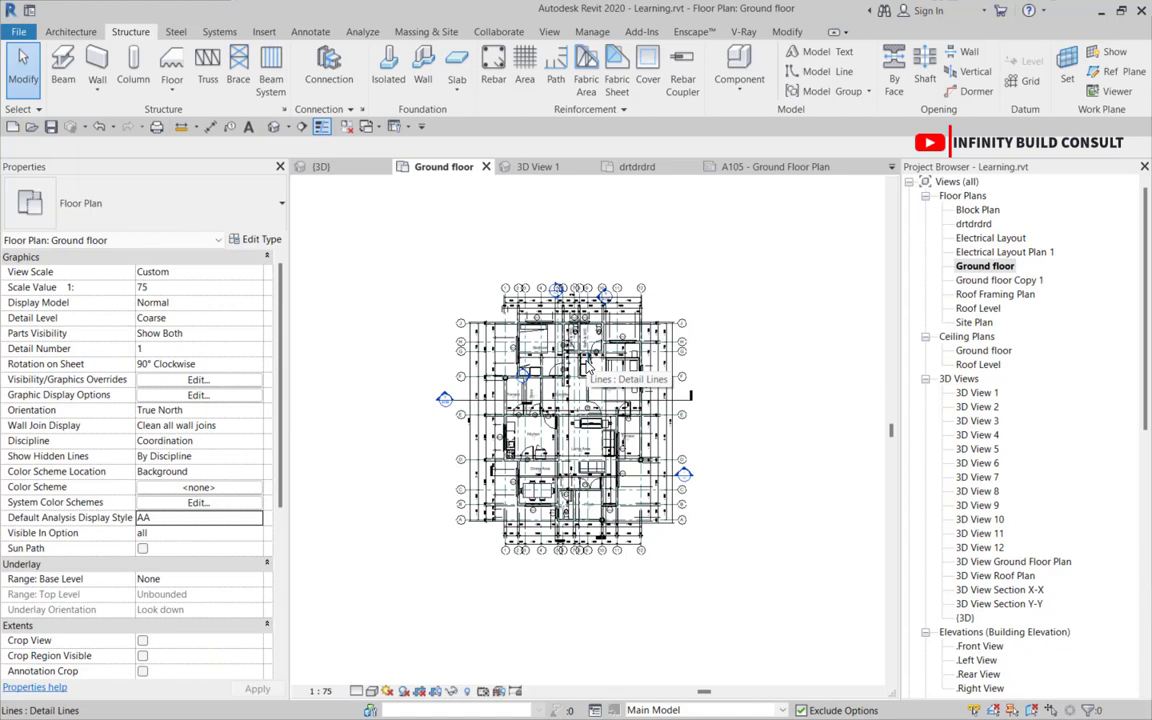
scroll(587, 364, up, 1)
scroll(587, 364, down, 1)
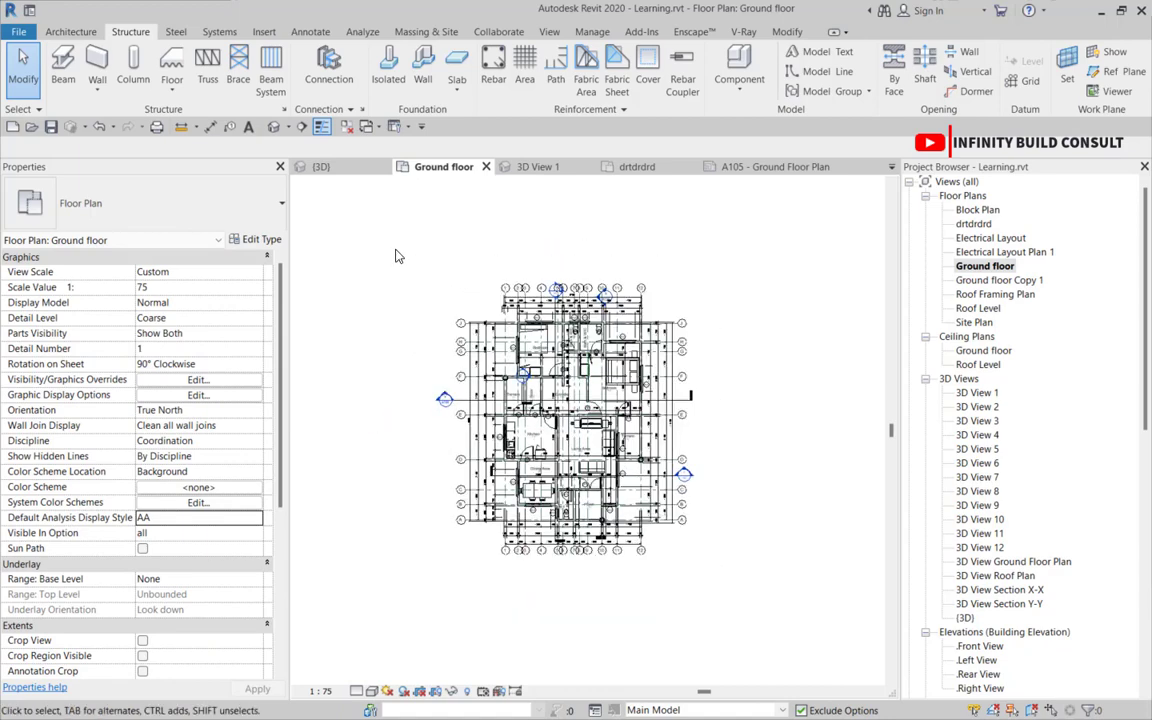
drag(368, 239, 735, 612)
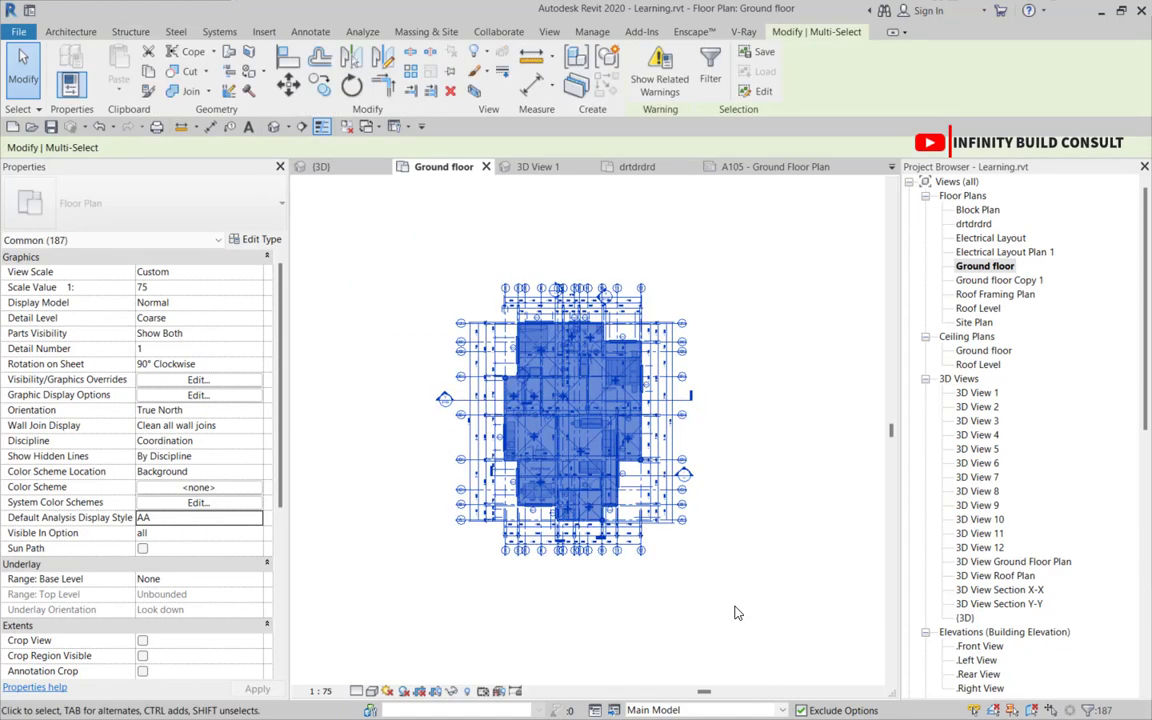
click(427, 377)
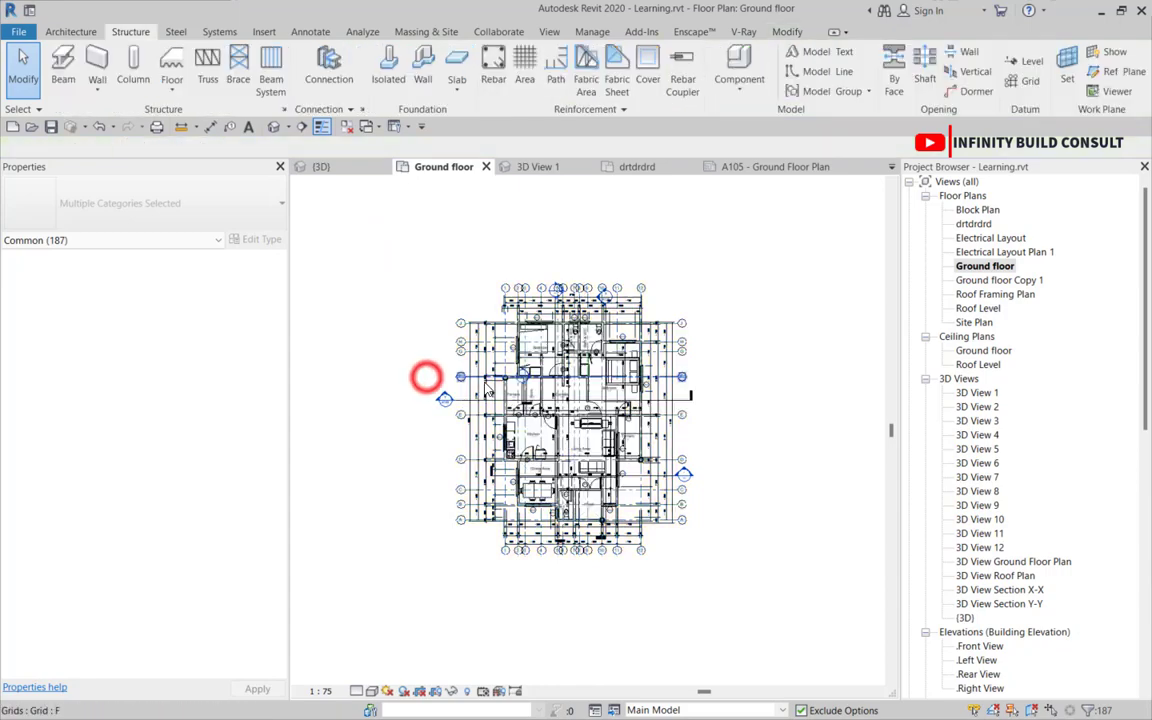
scroll(505, 355, up, 3)
scroll(505, 355, up, 2)
click(553, 323)
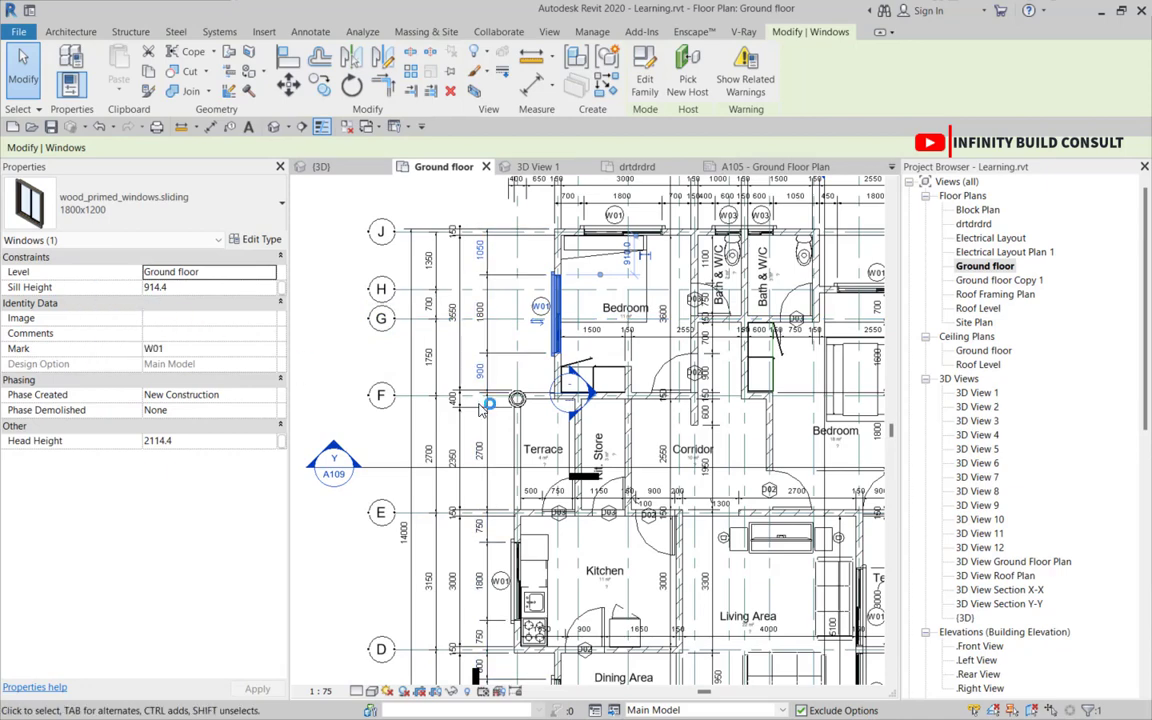
scroll(601, 405, down, 3)
click(391, 406)
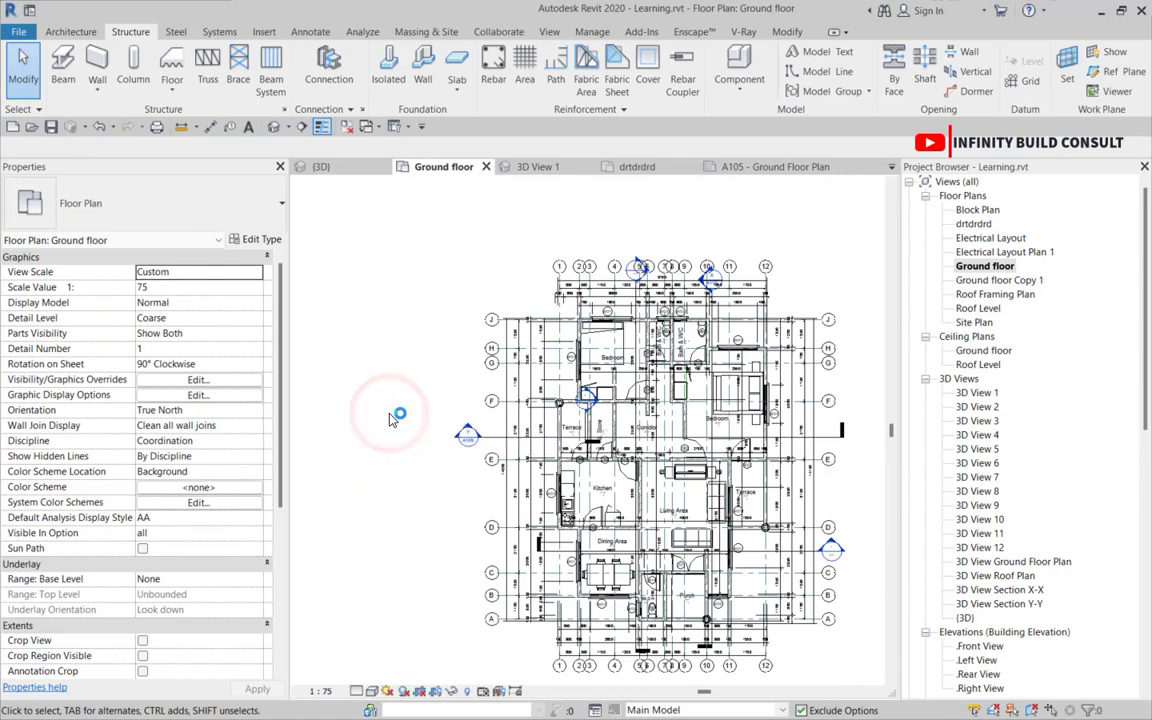
- Read the underlay's Range: Base Level description and examine its level options without changing them
scroll(398, 418, down, 3)
scroll(227, 474, down, 3)
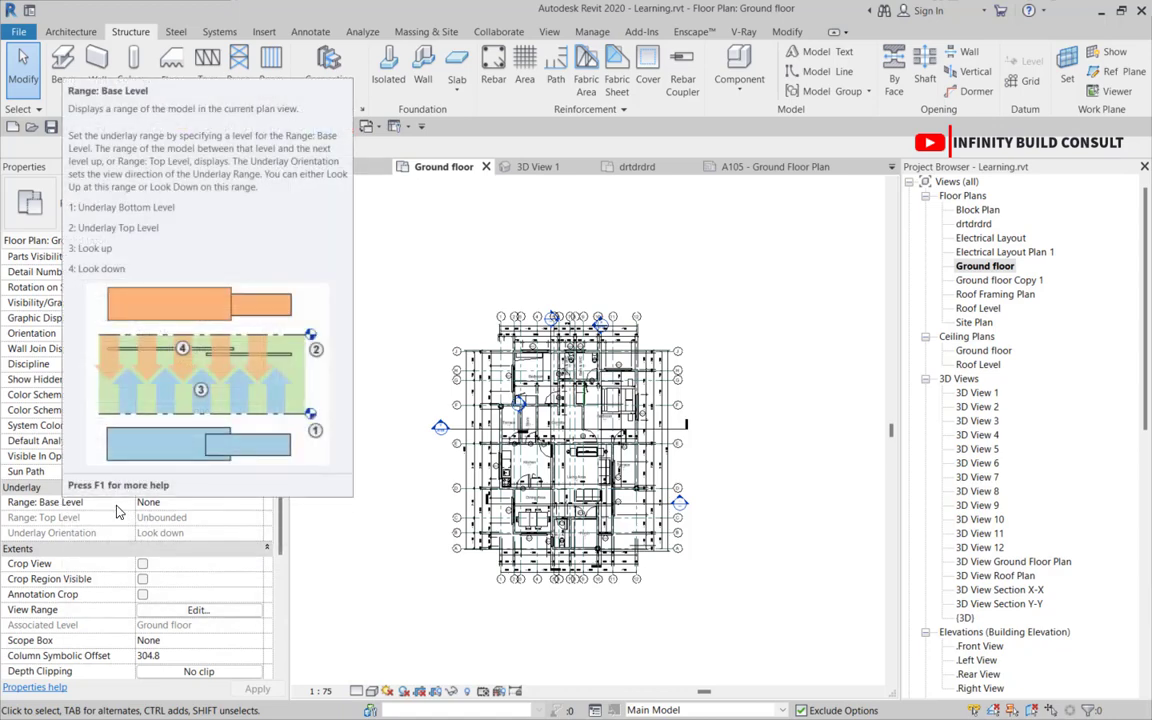
click(78, 500)
scroll(250, 513, up, 2)
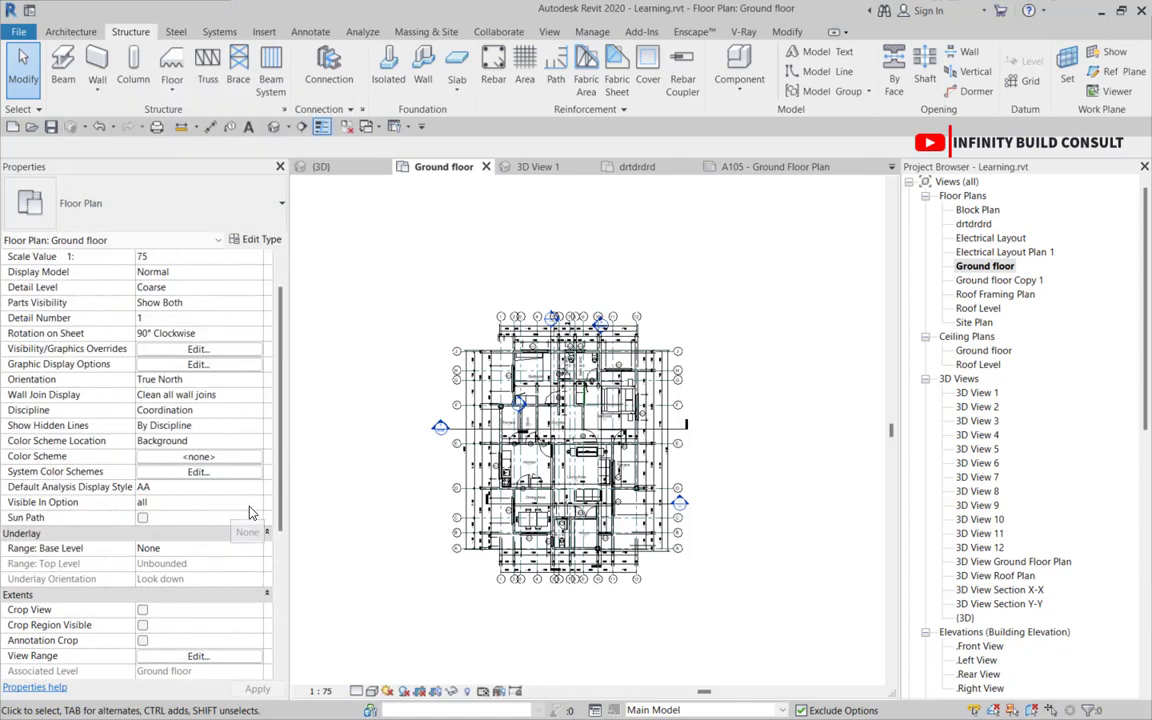
click(251, 553)
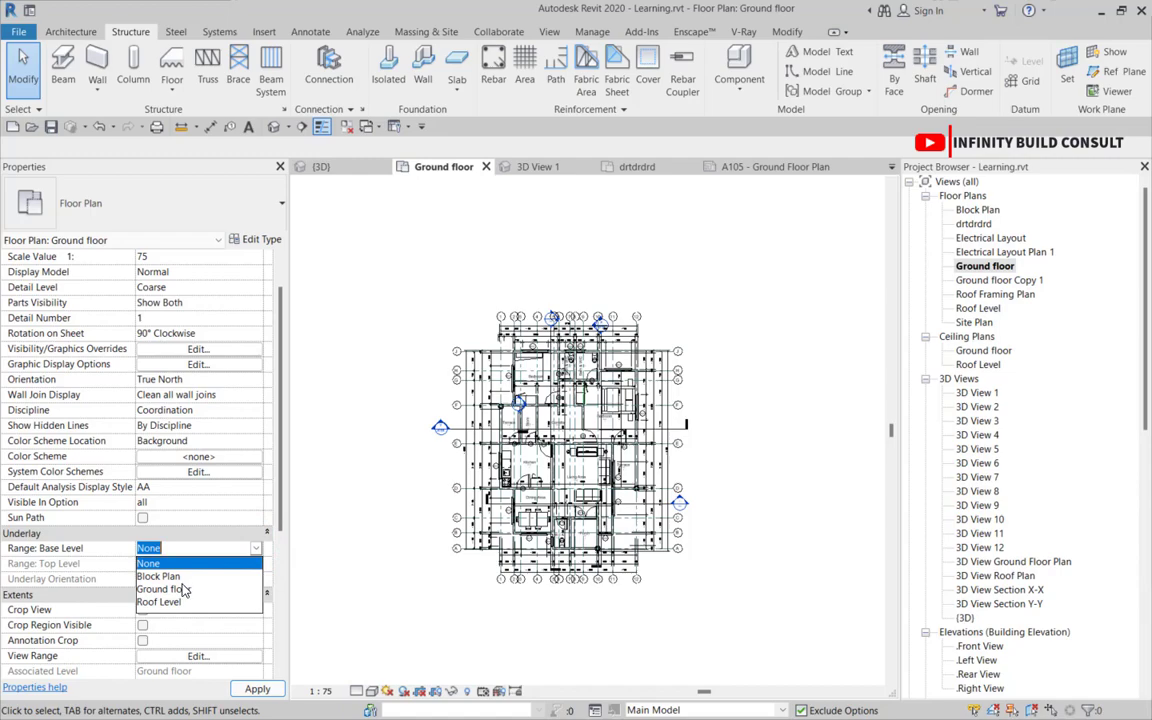
click(408, 432)
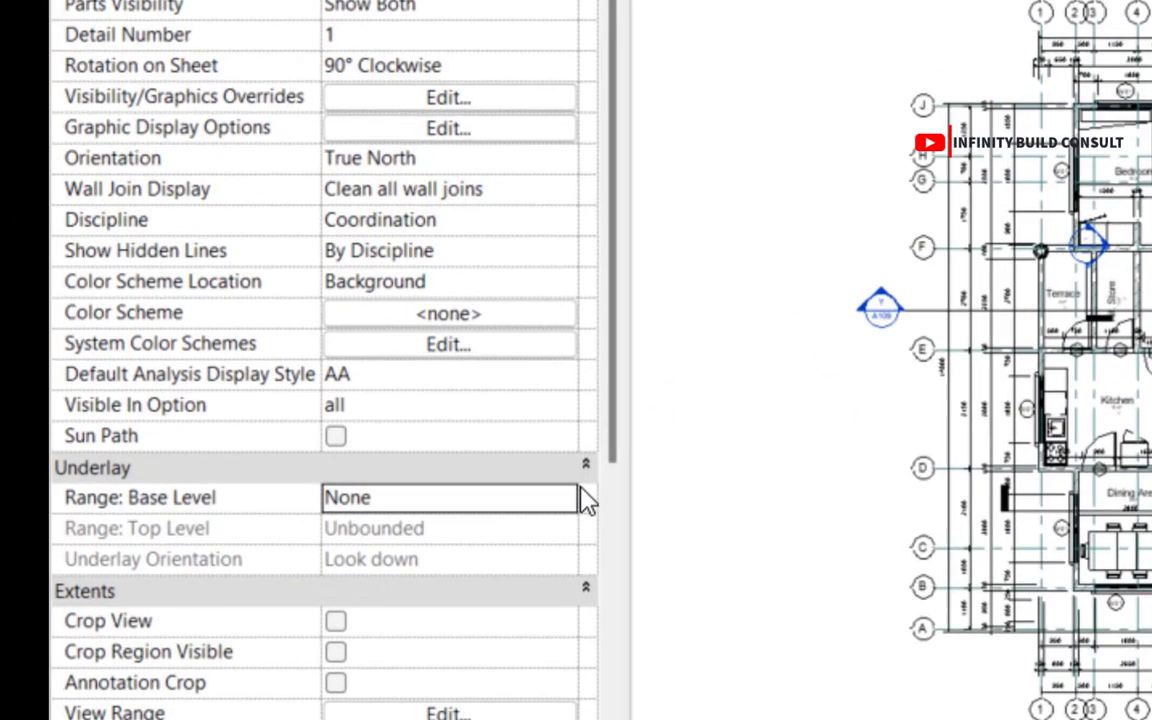
- Set the underlay's base level to Ground floor and its orientation to Look up, and inspect the linework around the plan's bedroom
click(568, 503)
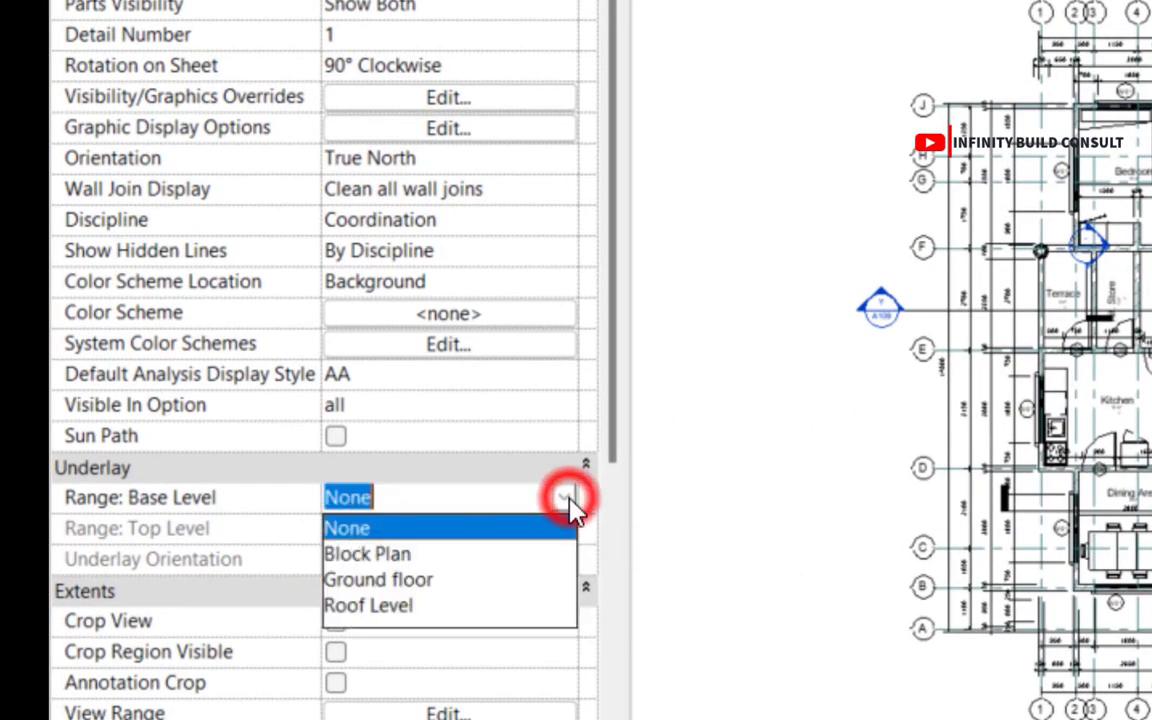
click(385, 580)
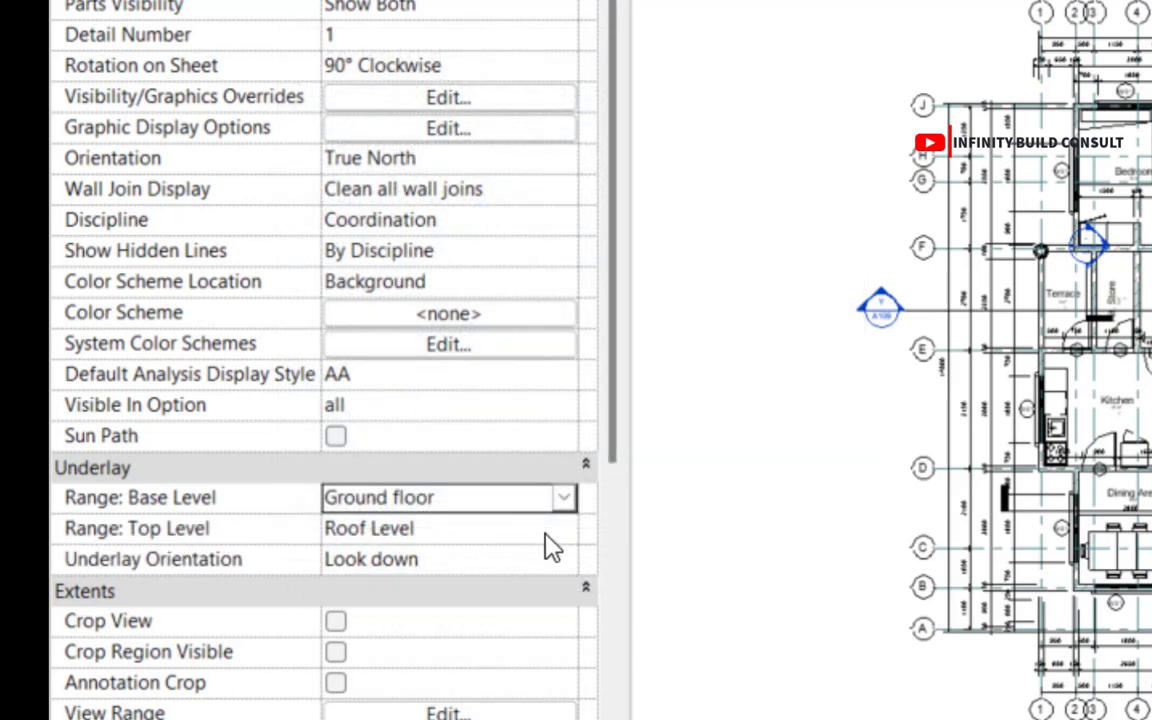
click(565, 559)
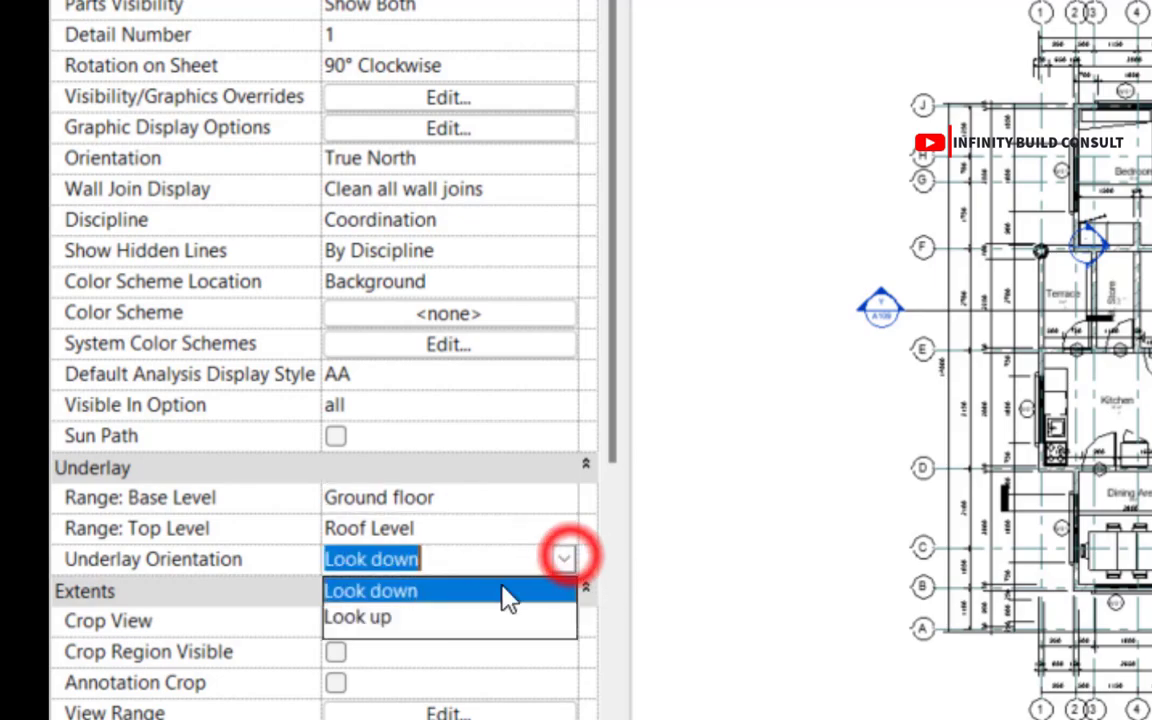
click(408, 617)
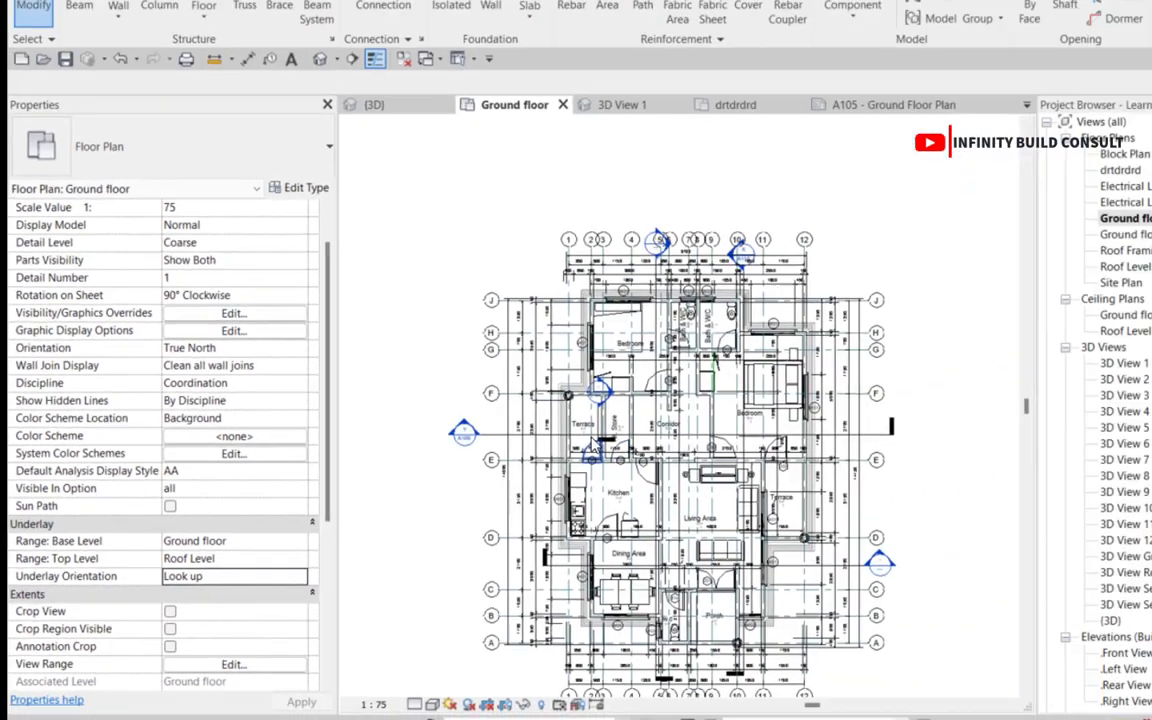
scroll(490, 290, up, 3)
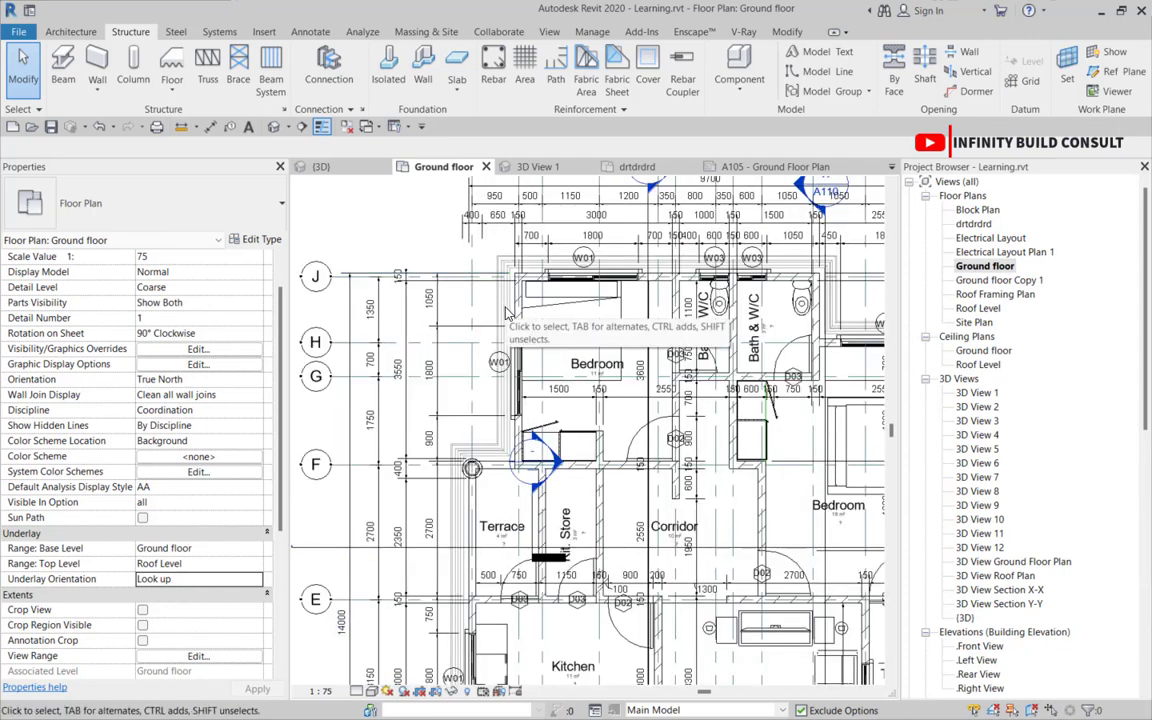
scroll(507, 313, down, 2)
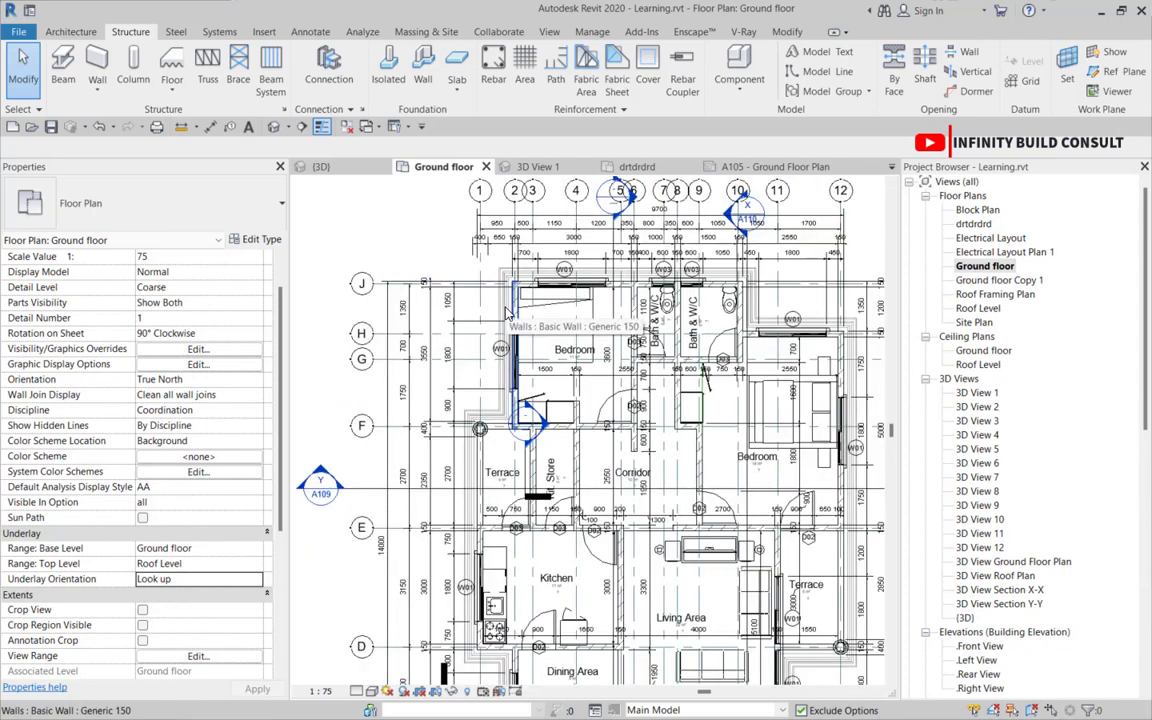
scroll(507, 313, down, 1)
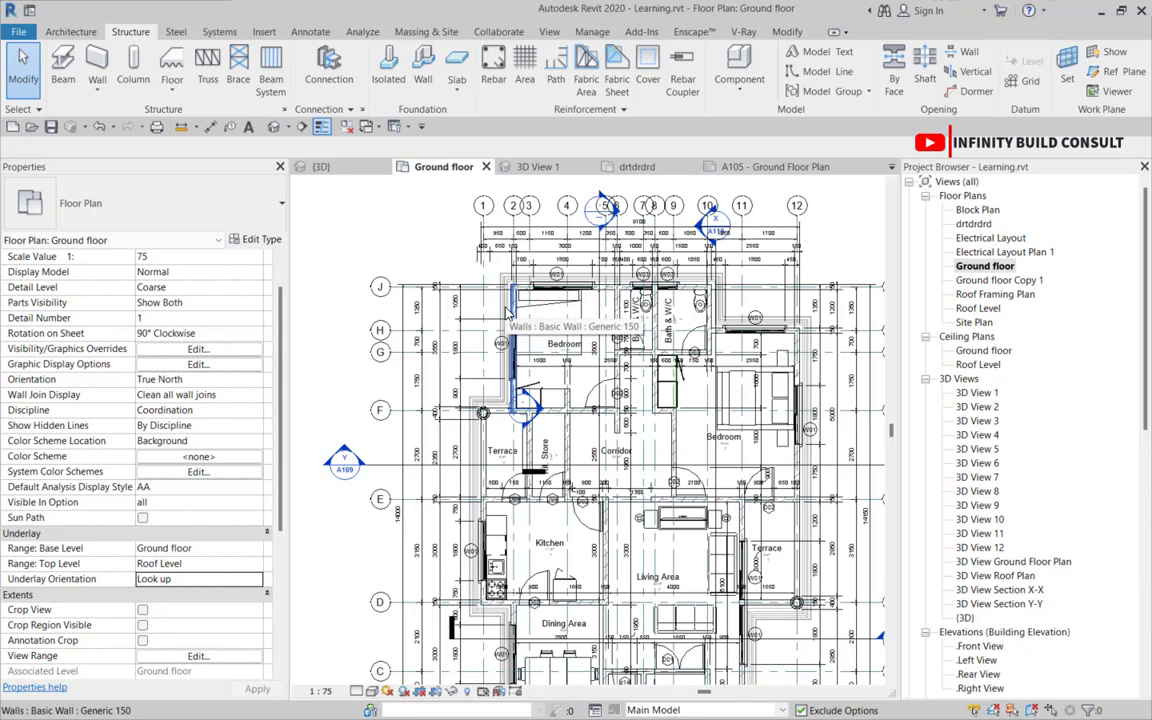
scroll(507, 313, down, 2)
scroll(507, 313, down, 1)
click(327, 402)
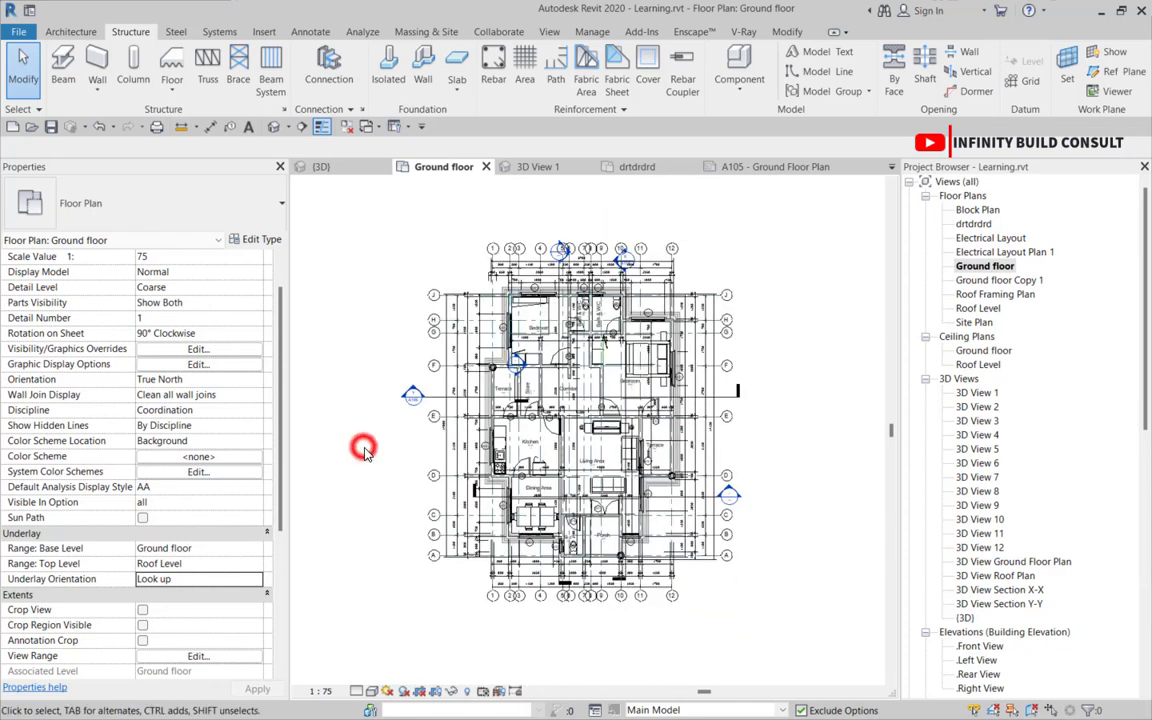
- Read the Crop View description and enable Crop View and Crop Region Visible for the Ground floor plan
scroll(240, 543, down, 1)
scroll(212, 482, down, 2)
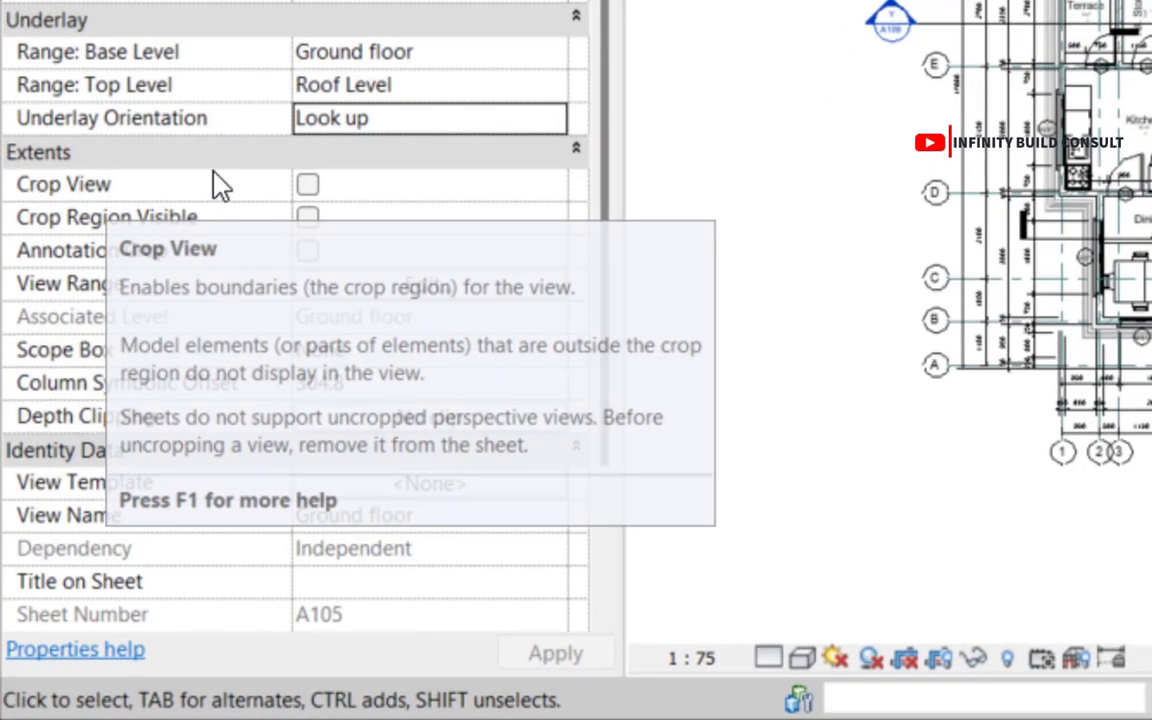
click(307, 187)
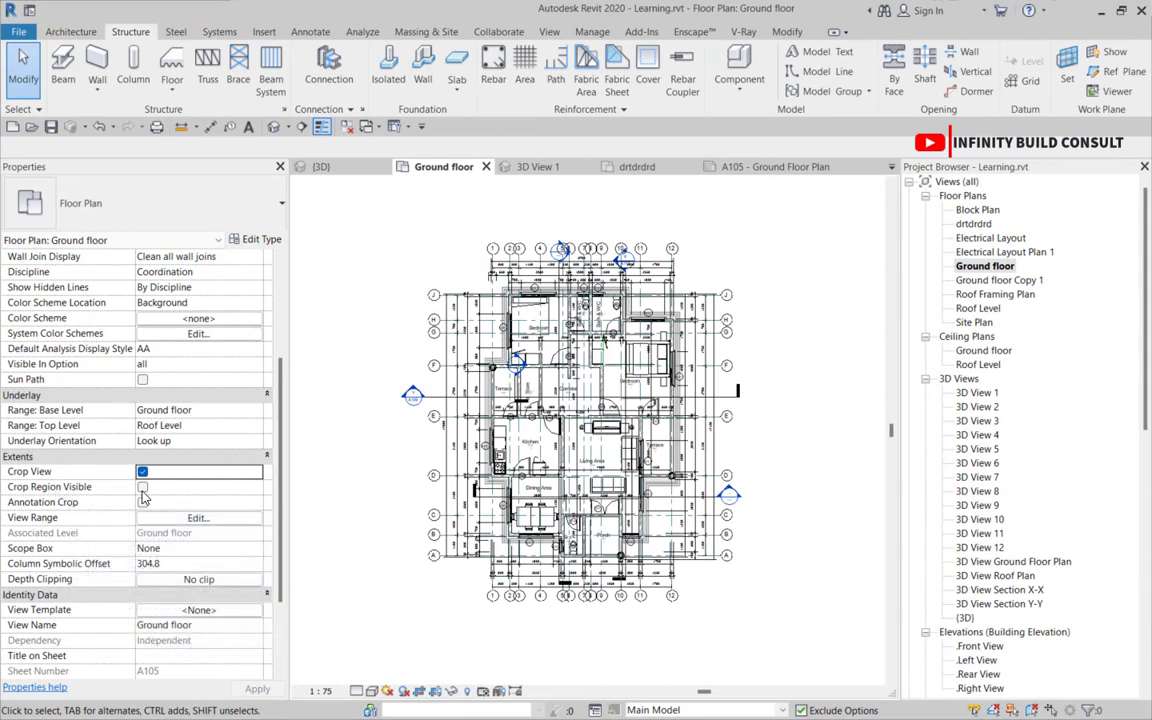
click(142, 487)
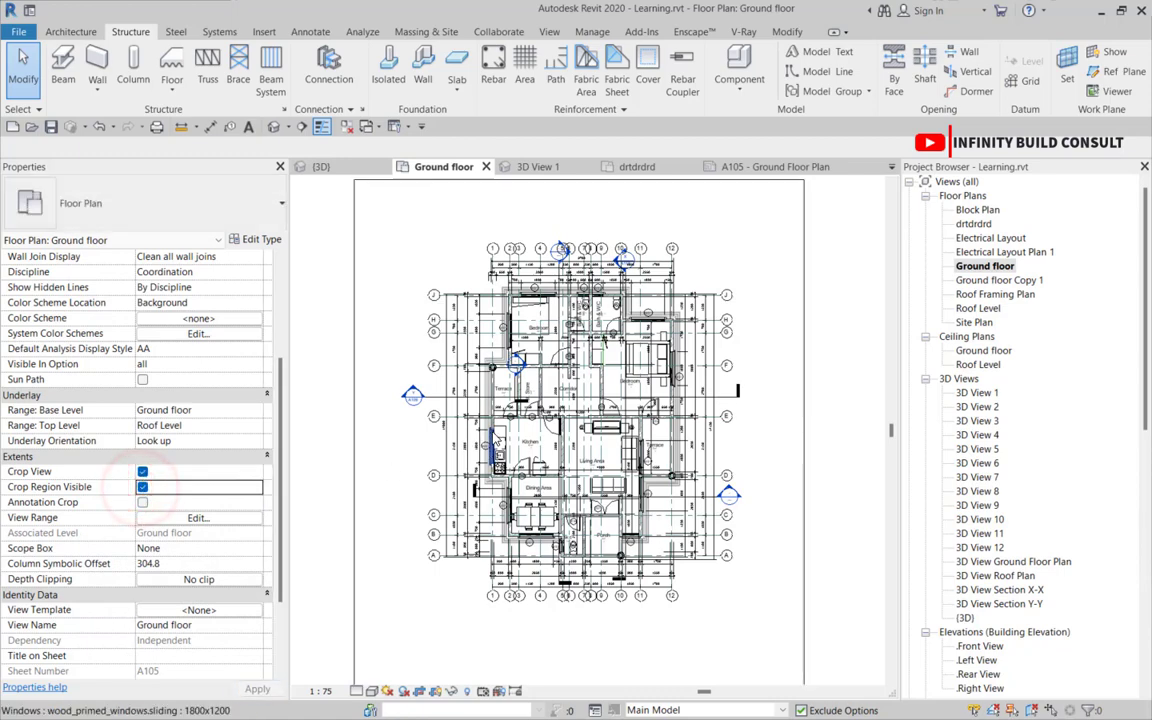
- Raise the lower edge of the Ground floor crop region to just below the corridor, and inspect the cropped plan
scroll(488, 435, down, 2)
click(505, 604)
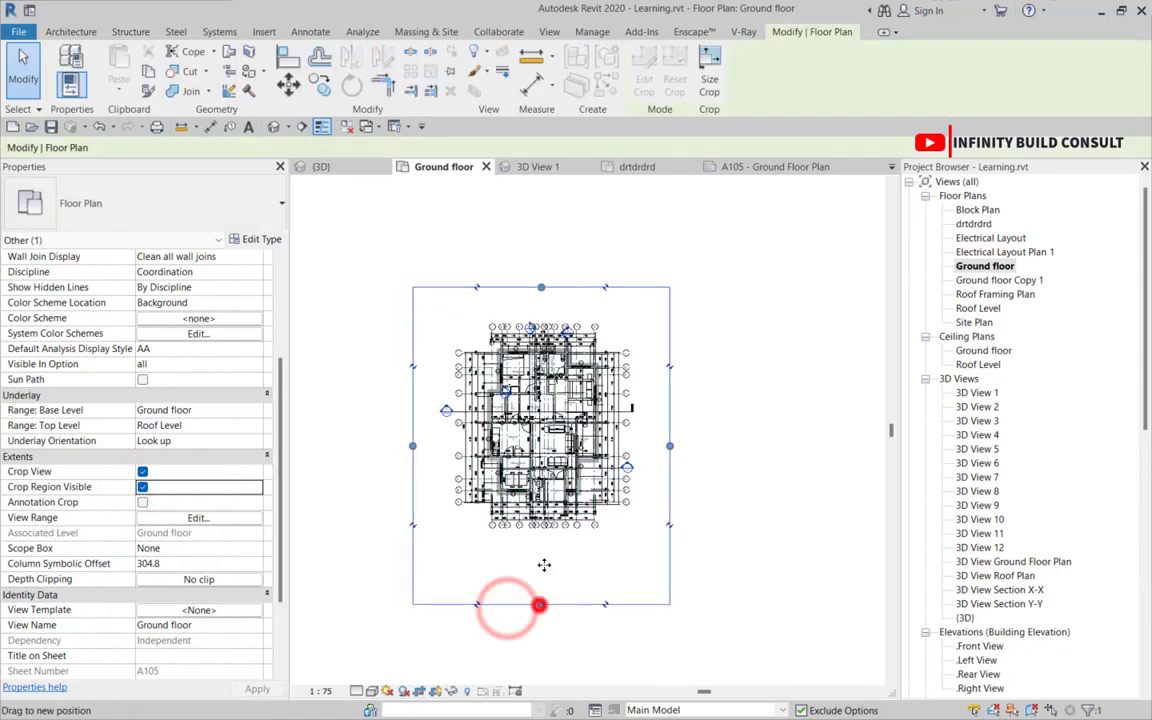
drag(540, 604, 540, 420)
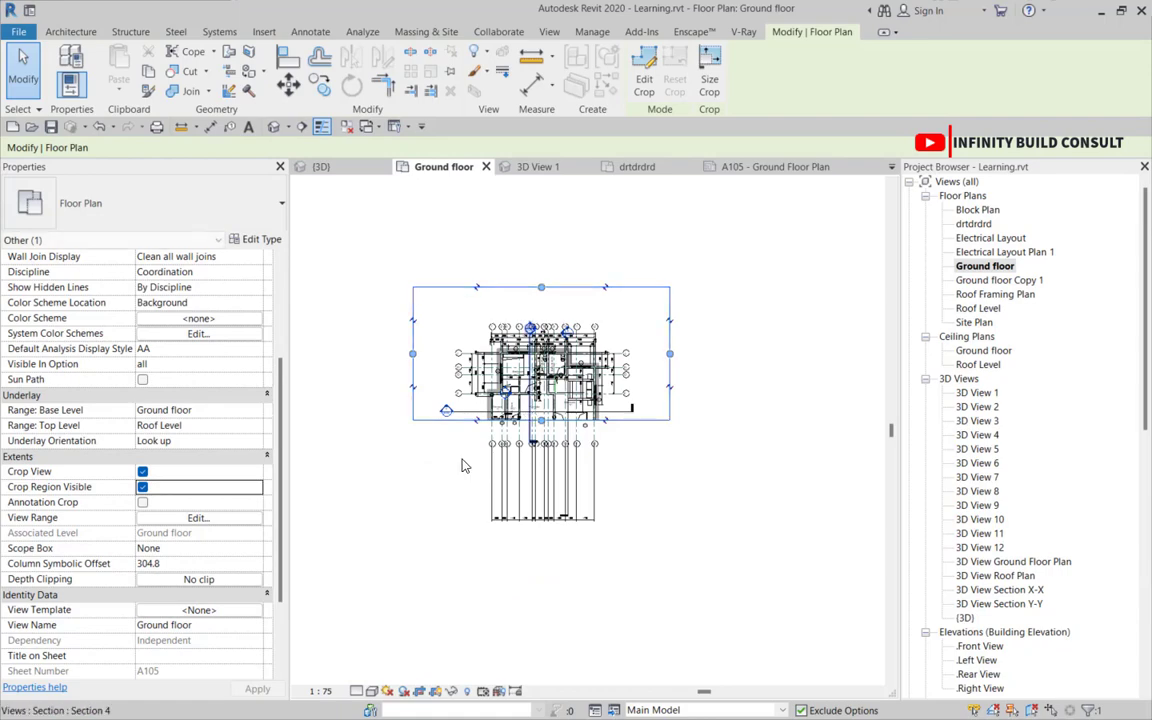
click(384, 498)
scroll(420, 470, up, 3)
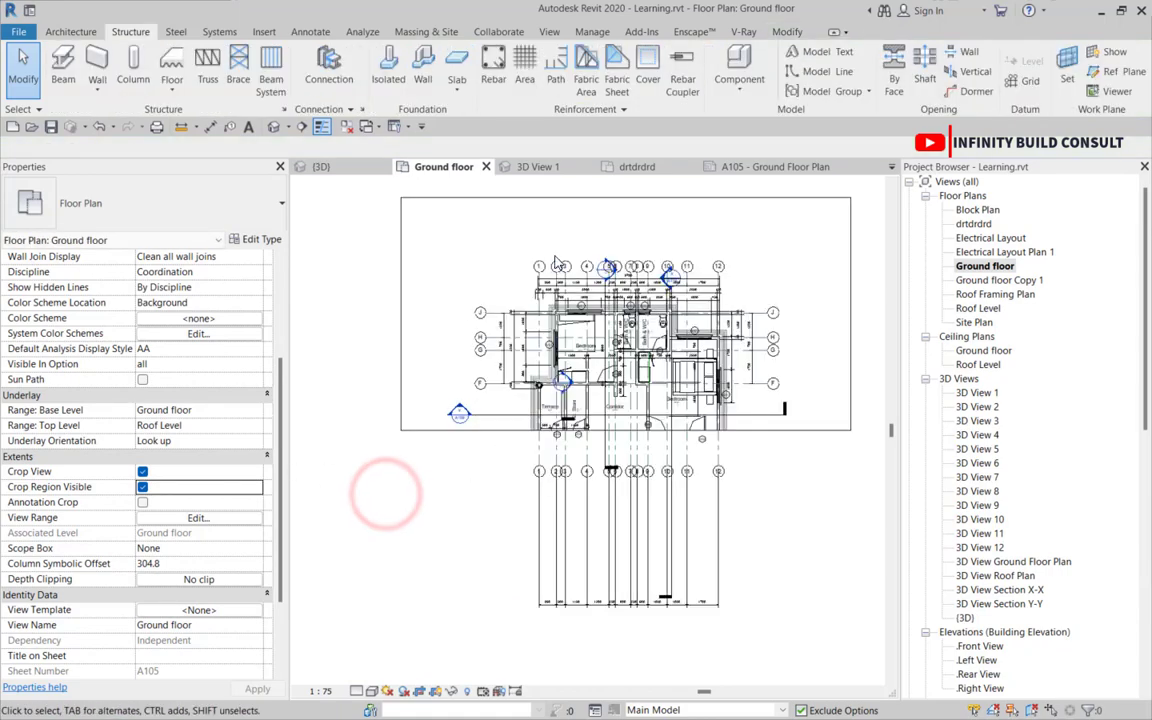
scroll(464, 503, down, 2)
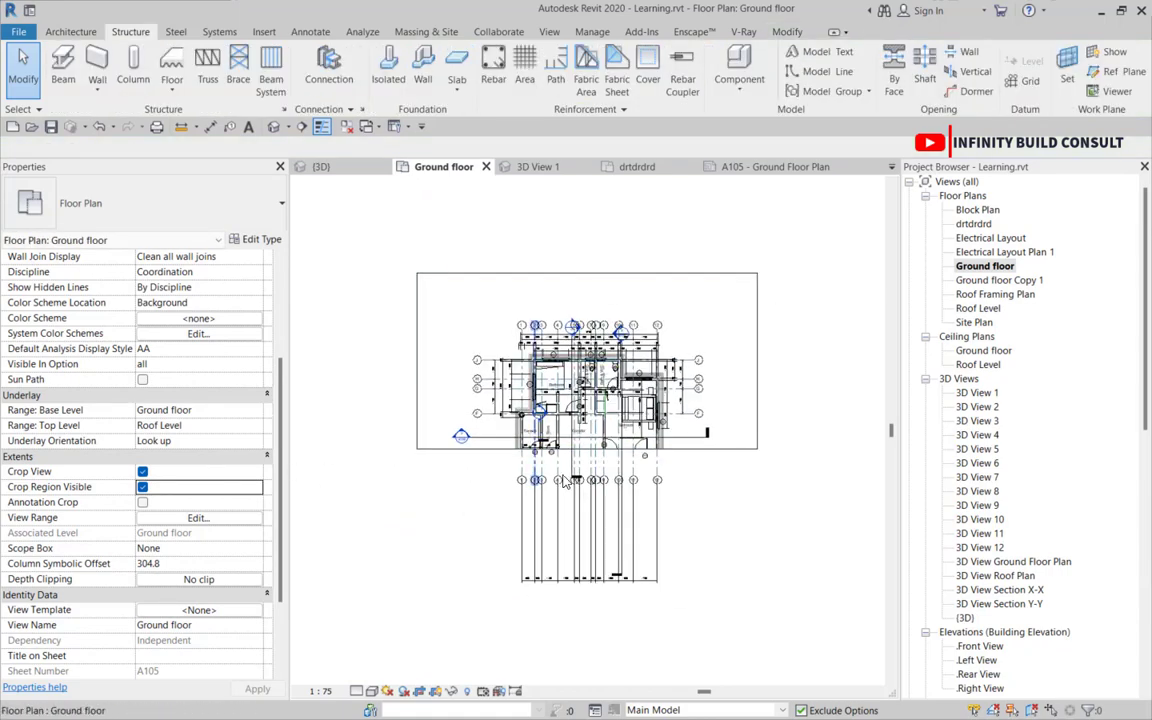
- Hide the crop region boundary while keeping Crop View enabled, and inspect the plan around its cropped edge
click(142, 487)
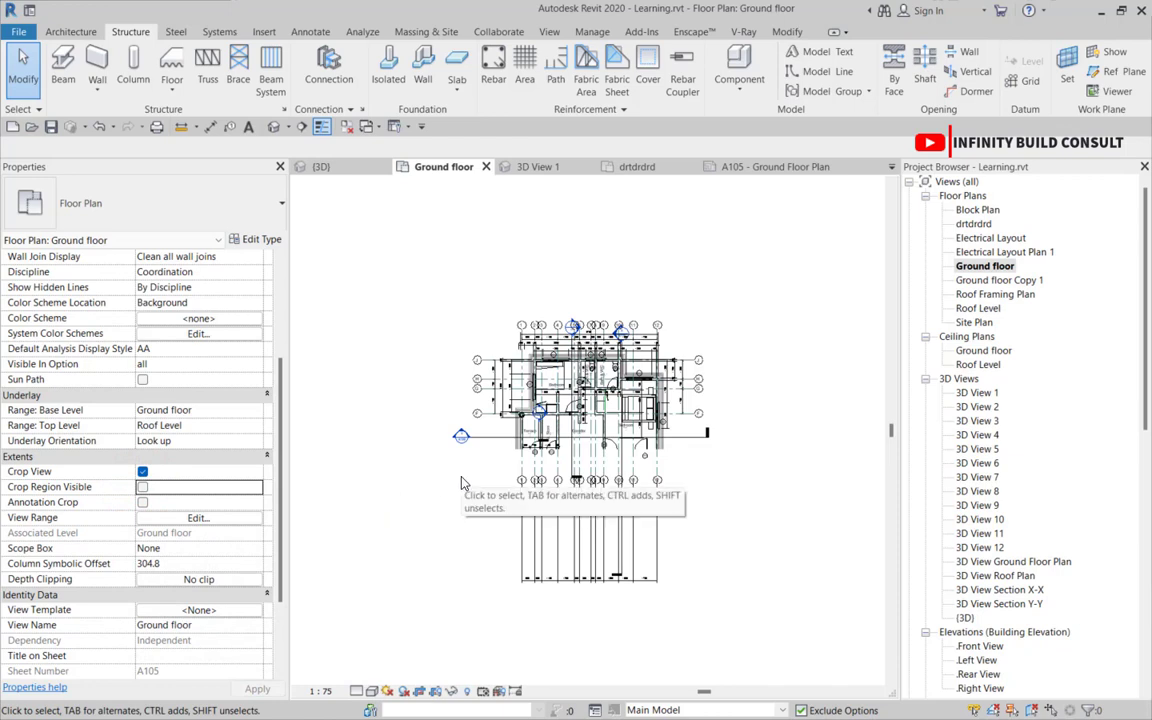
scroll(527, 494, down, 2)
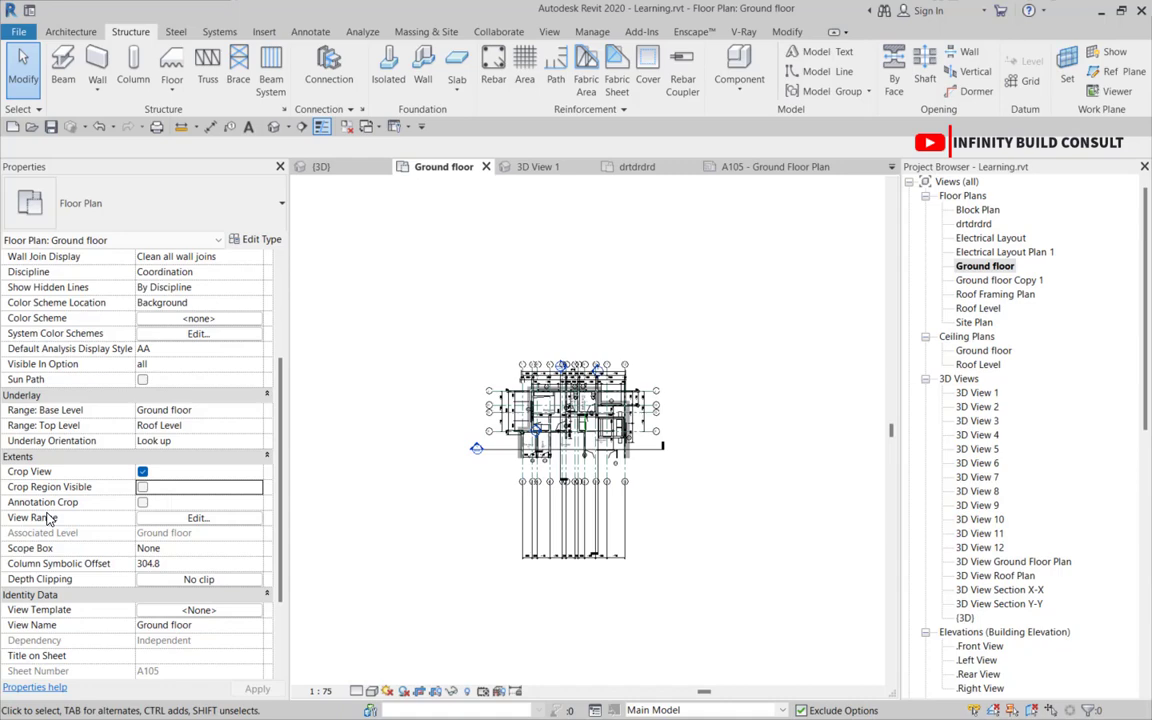
scroll(500, 420, up, 1)
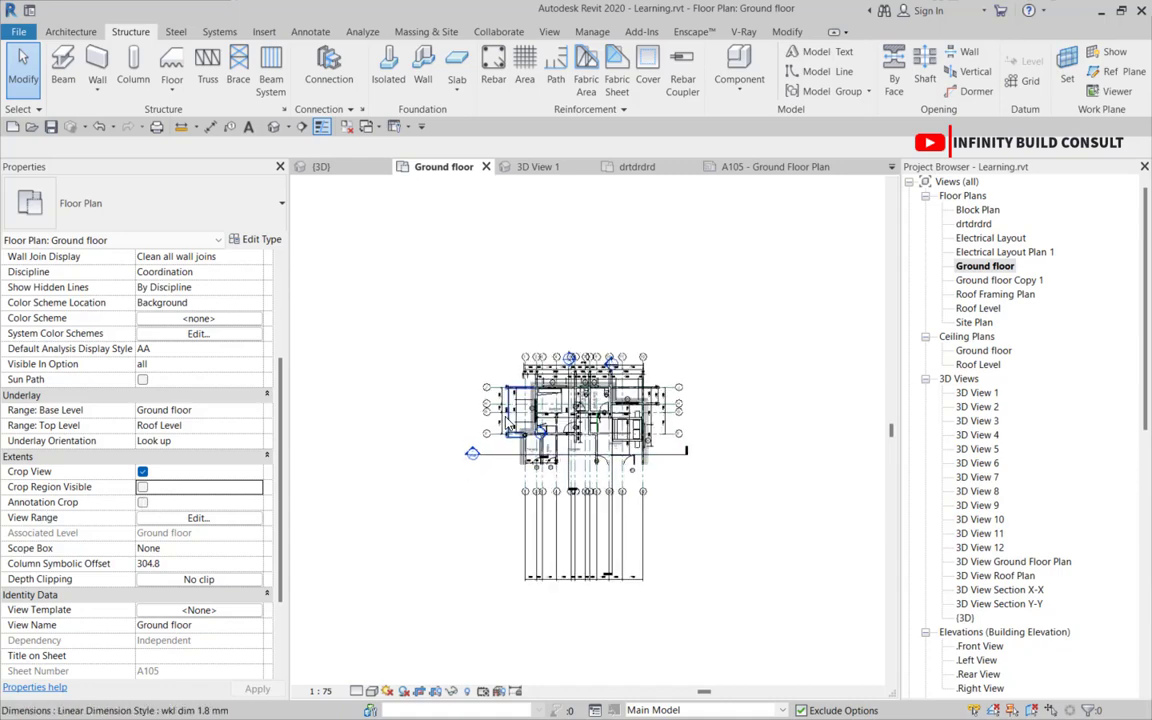
scroll(500, 416, up, 1)
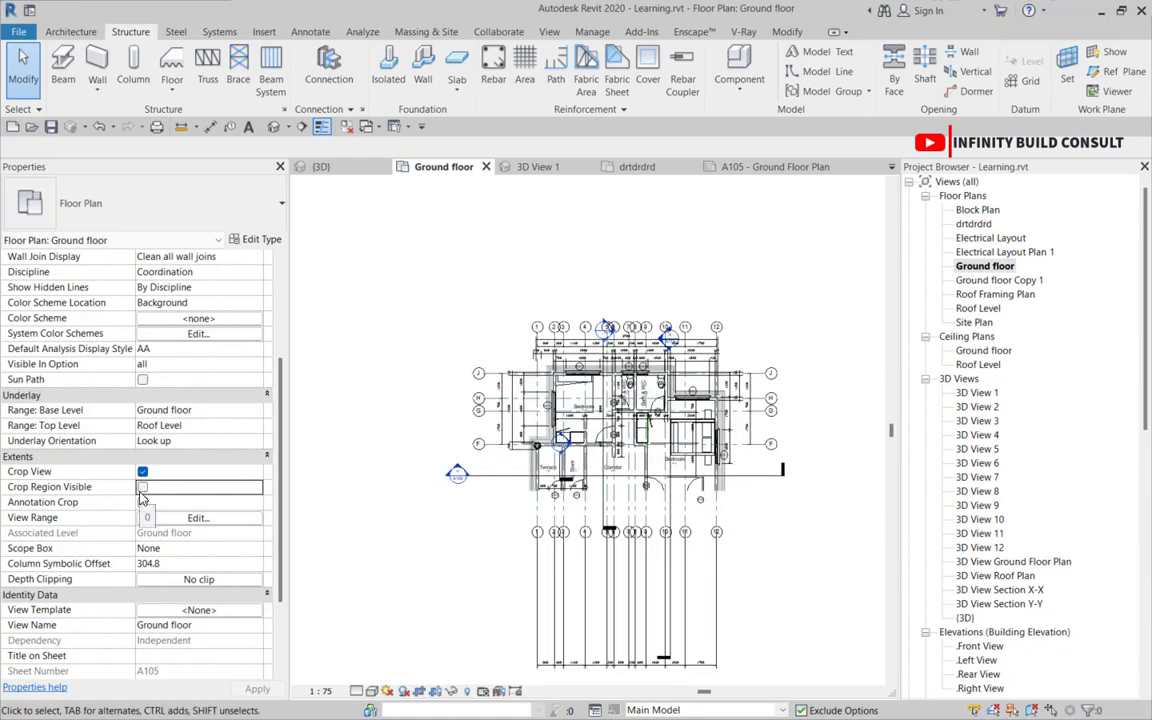
- Make the crop region visible and extend its lower edge below the grid bubbles to include the whole Ground floor plan
click(142, 487)
scroll(596, 360, down, 1)
click(467, 440)
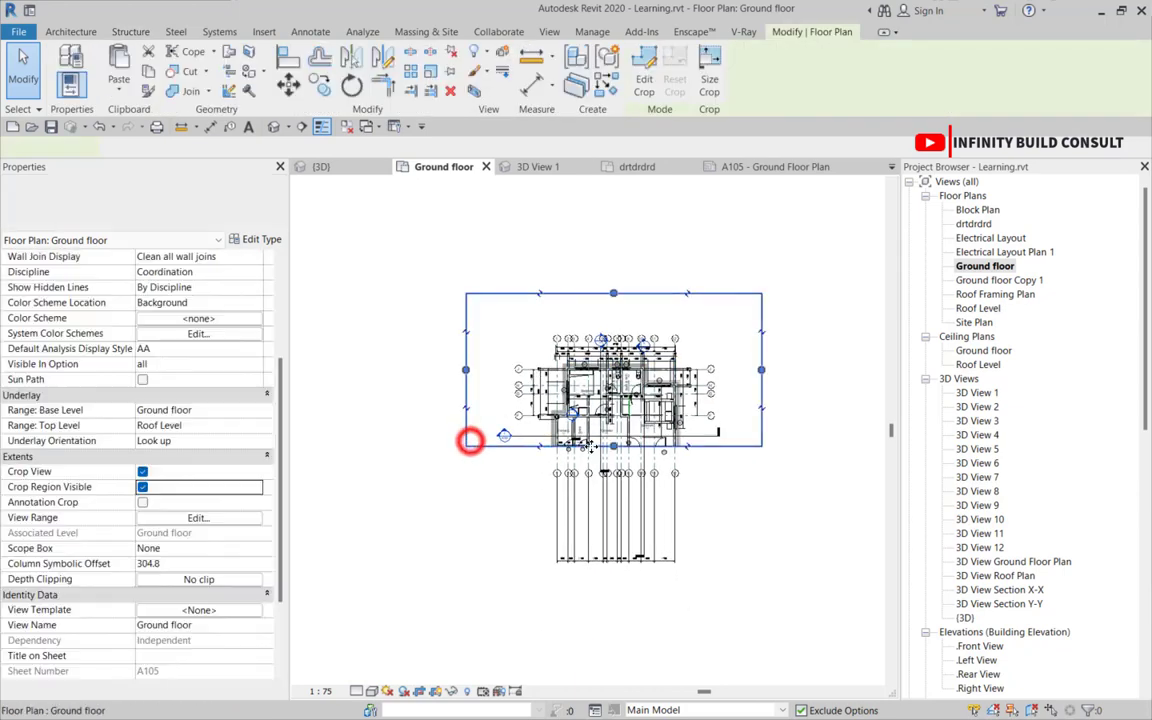
drag(613, 445, 613, 581)
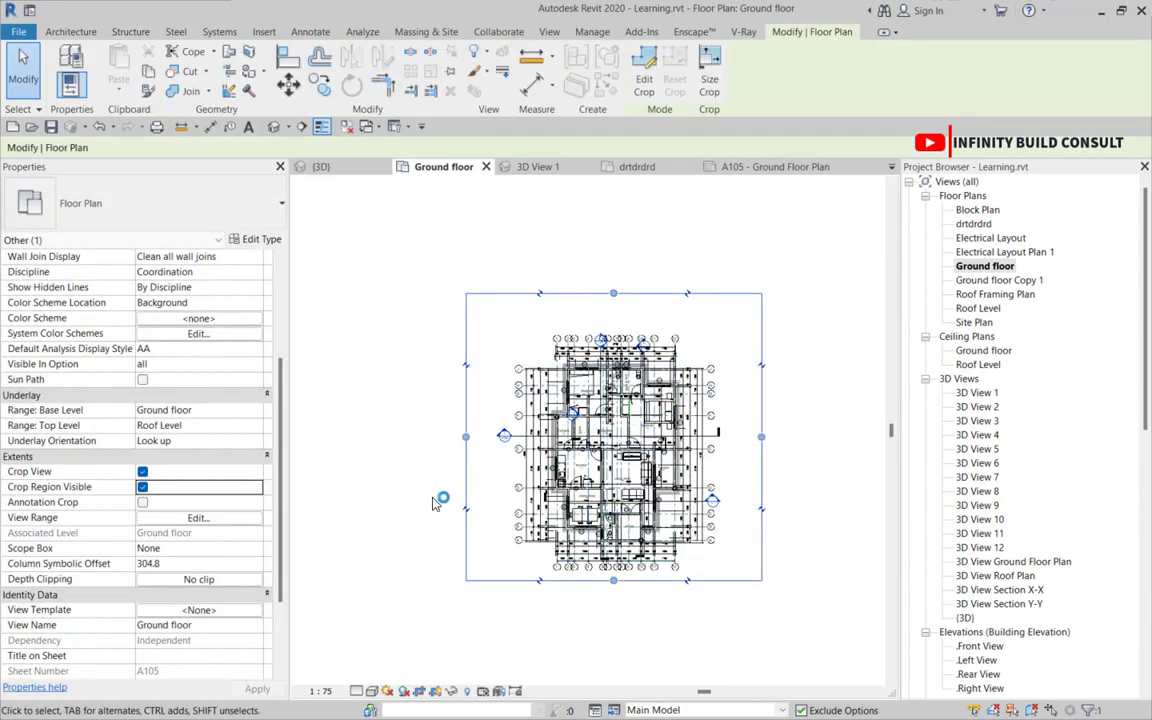
click(435, 503)
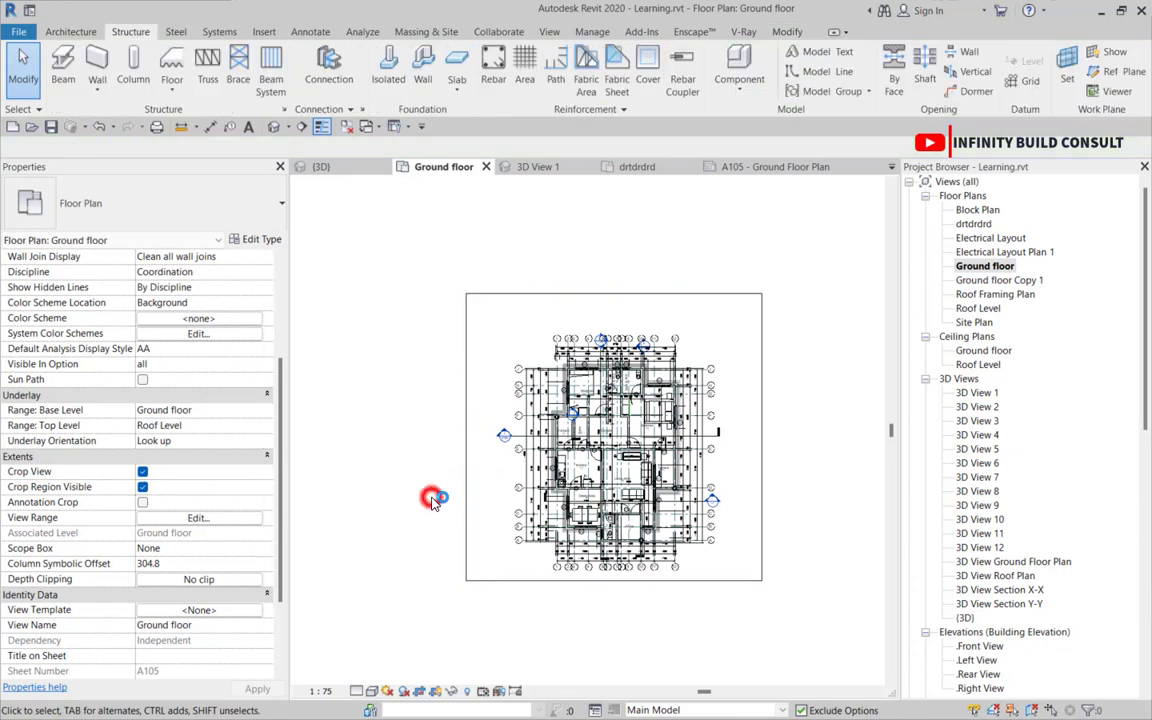
- Disable both Crop Region Visible and Crop View for the Ground floor plan
click(142, 486)
click(142, 471)
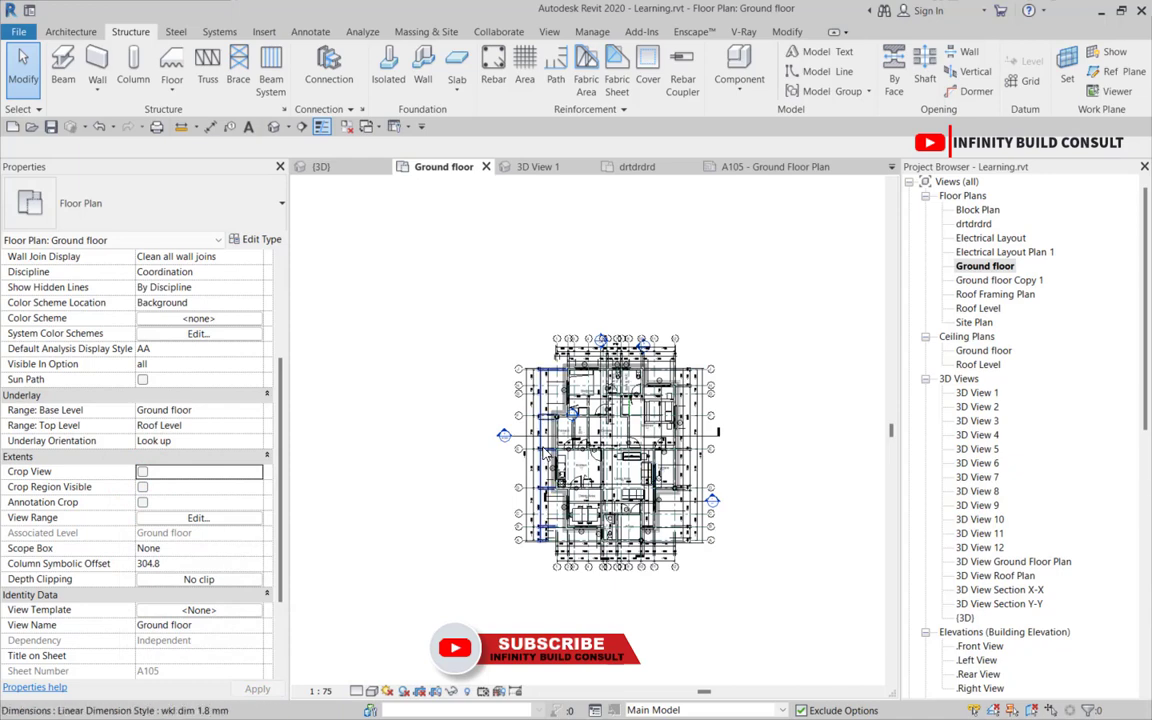
scroll(500, 434, down, 1)
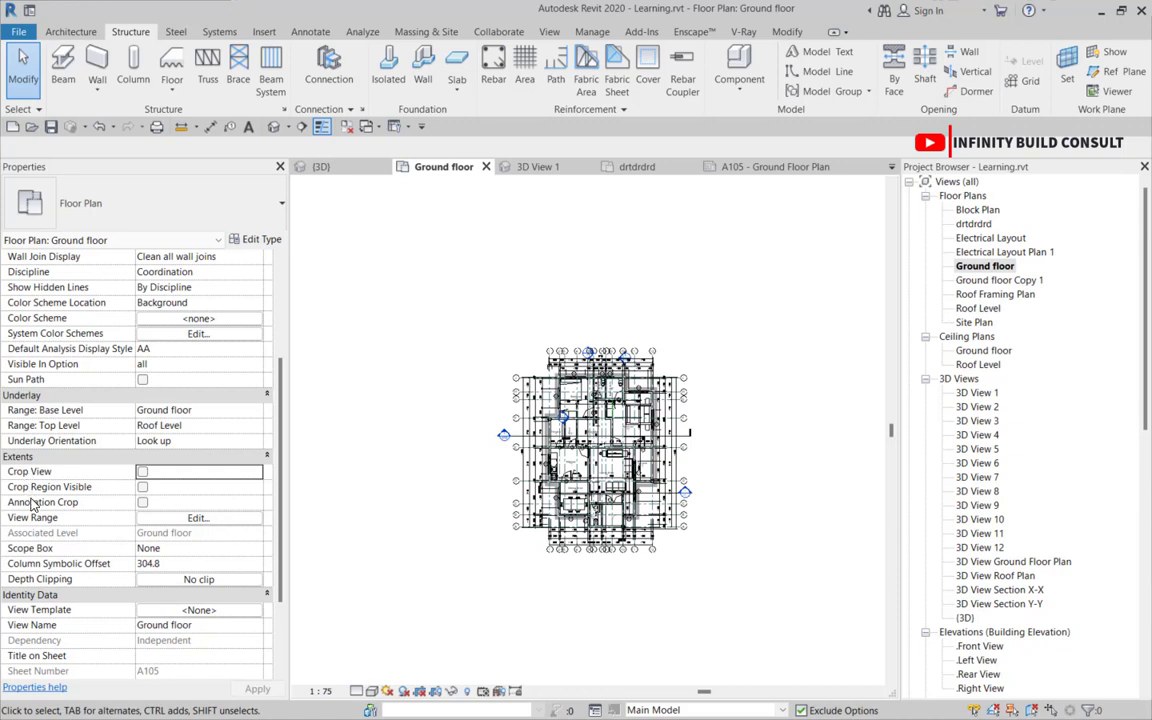
- Examine the dimensions, tags and room labels across the Ground floor plan in connection with the Annotation Crop setting
scroll(612, 500, up, 2)
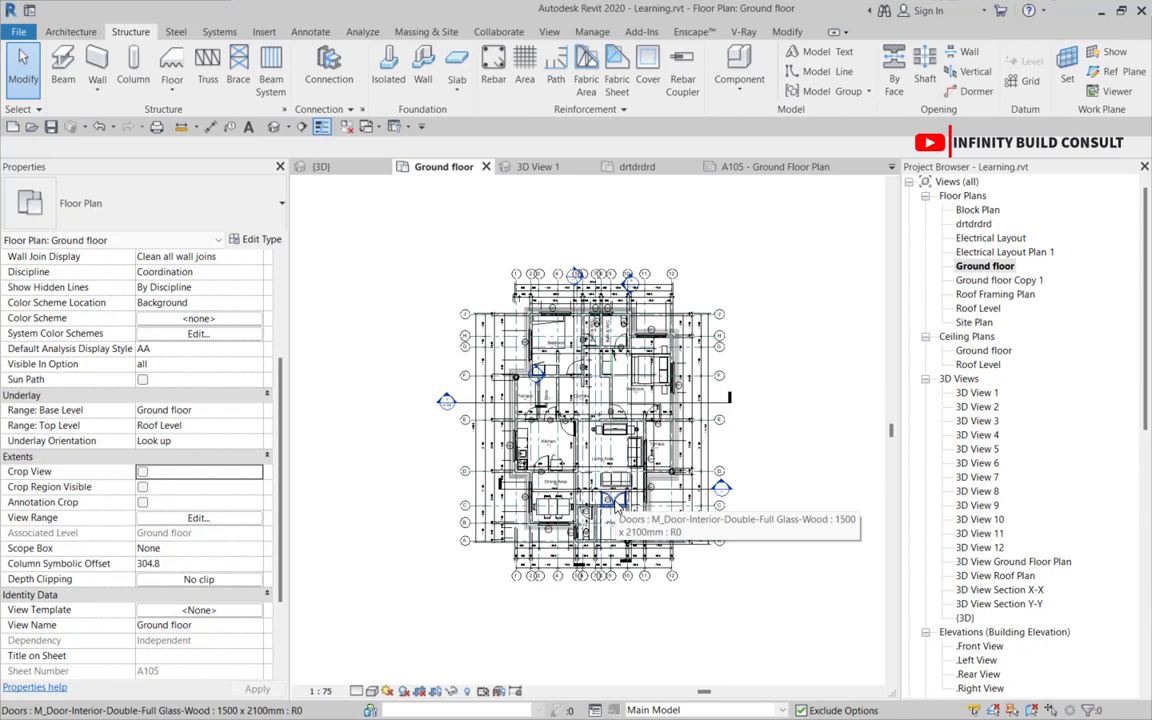
scroll(557, 420, up, 4)
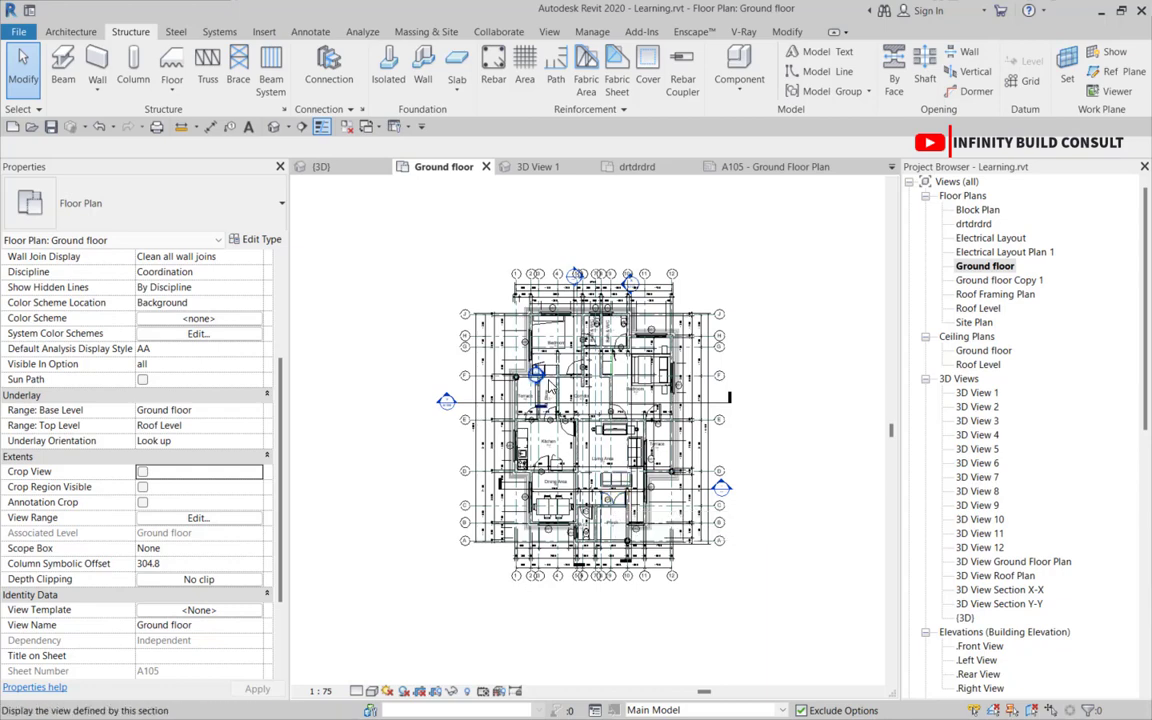
scroll(557, 420, down, 2)
scroll(557, 420, up, 3)
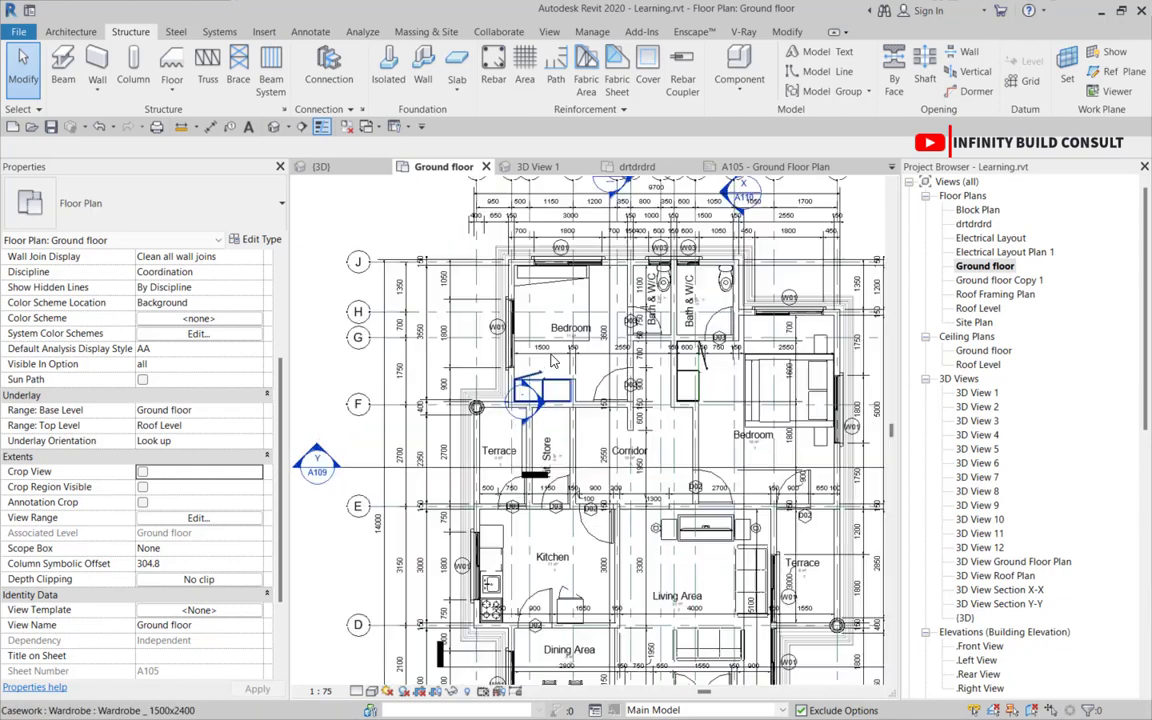
scroll(560, 372, down, 2)
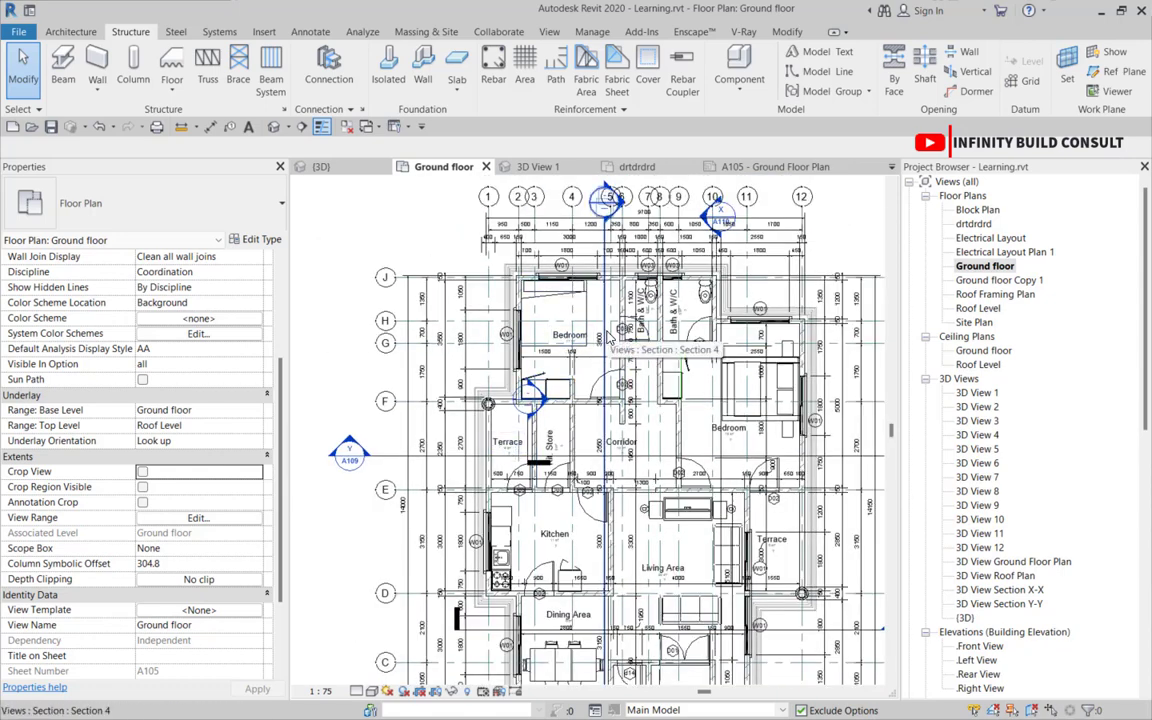
scroll(533, 330, down, 2)
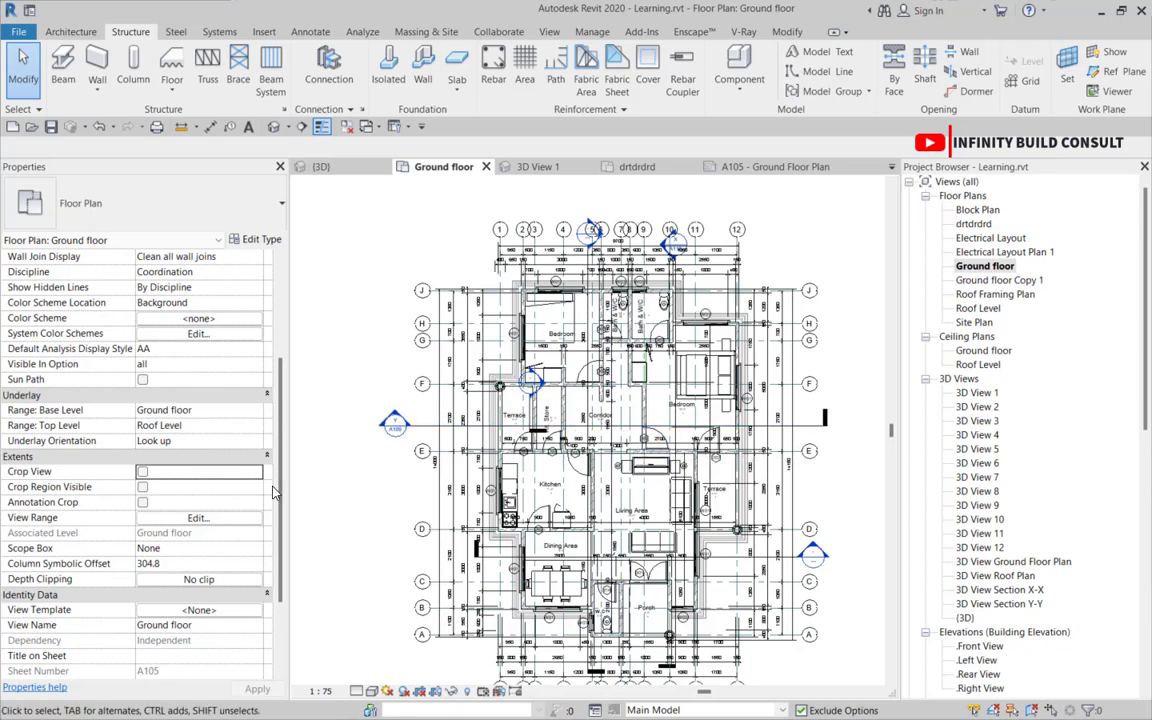
- Review the Ground floor's View Range offsets and the sample view range diagram, leaving all values unchanged
click(197, 518)
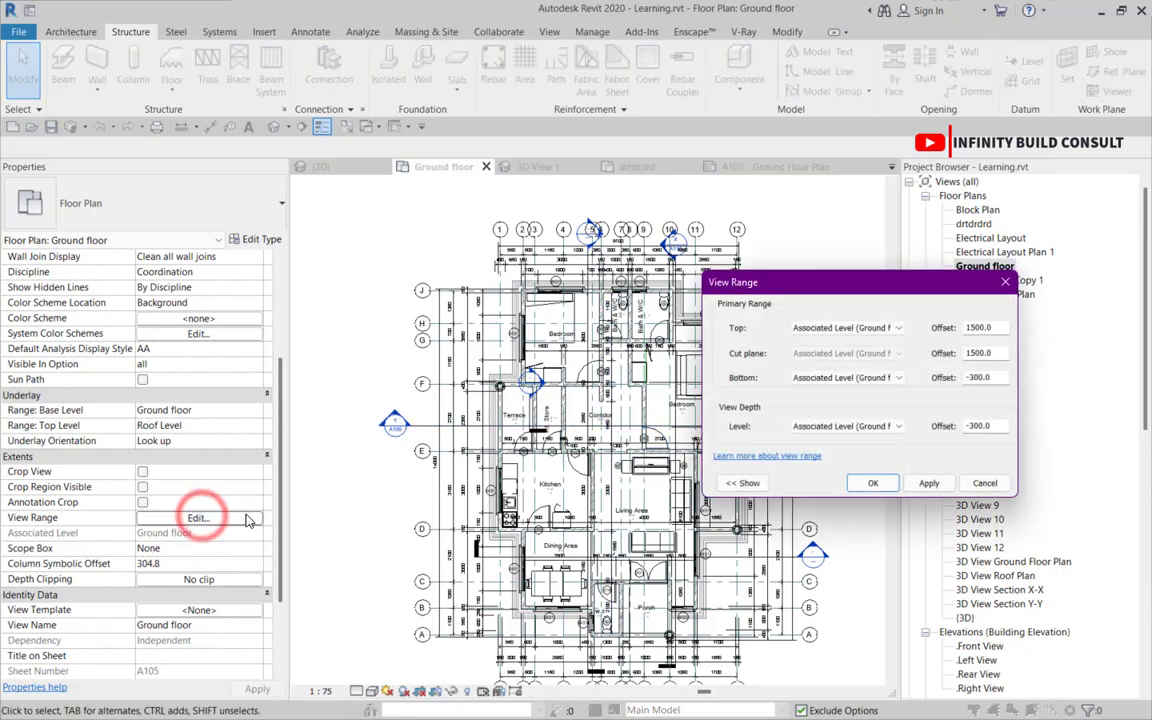
drag(758, 294, 546, 310)
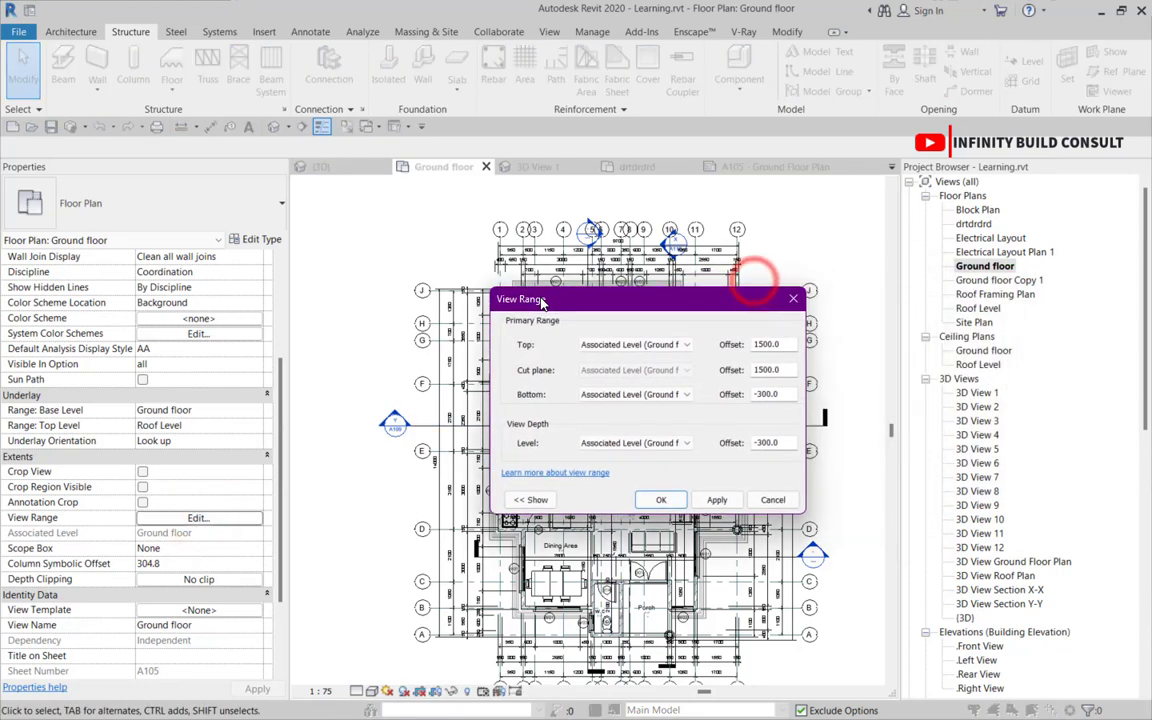
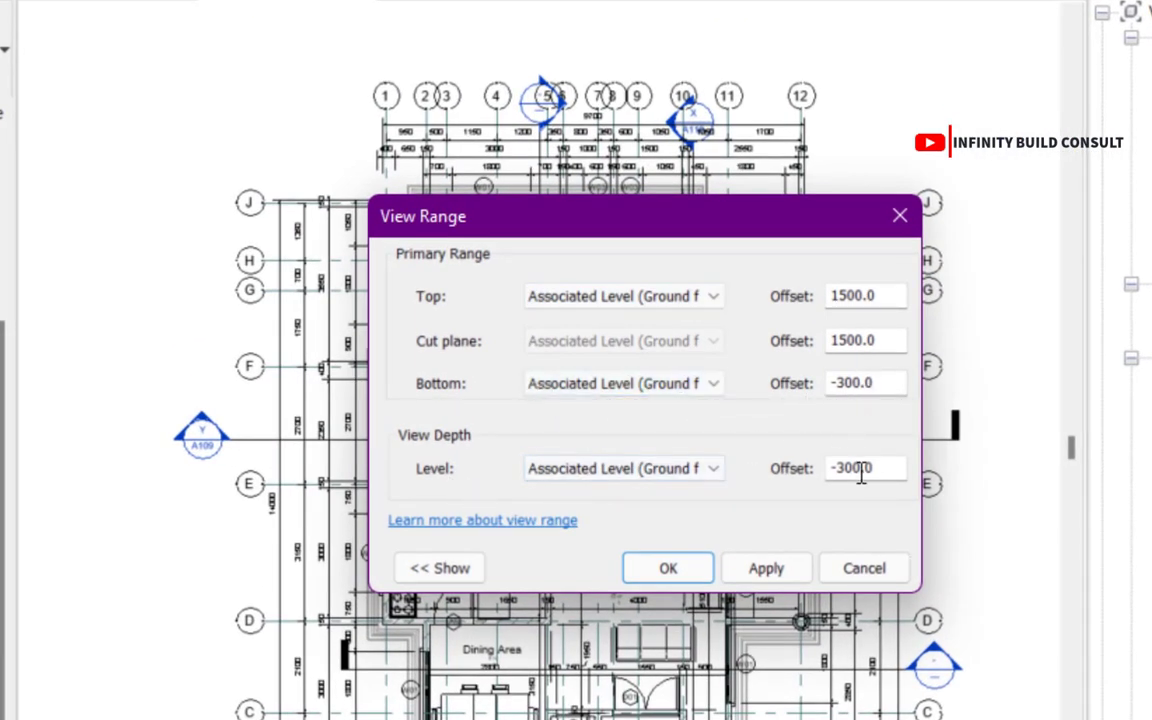
click(649, 562)
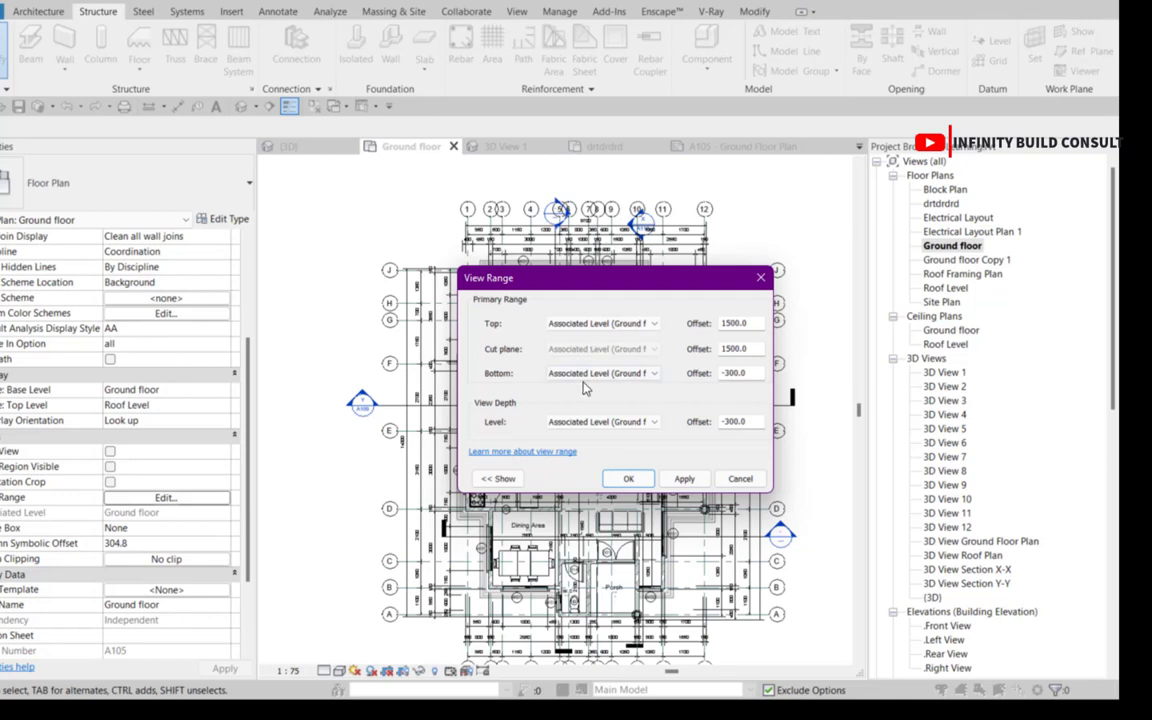
click(497, 478)
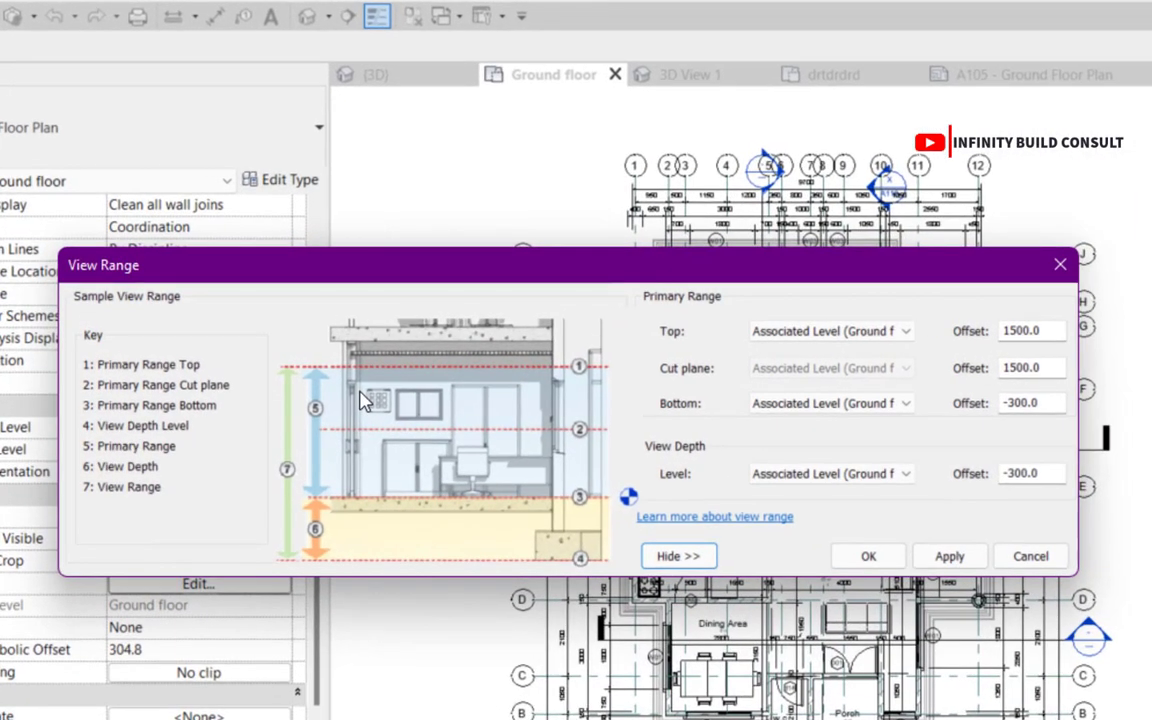
click(850, 556)
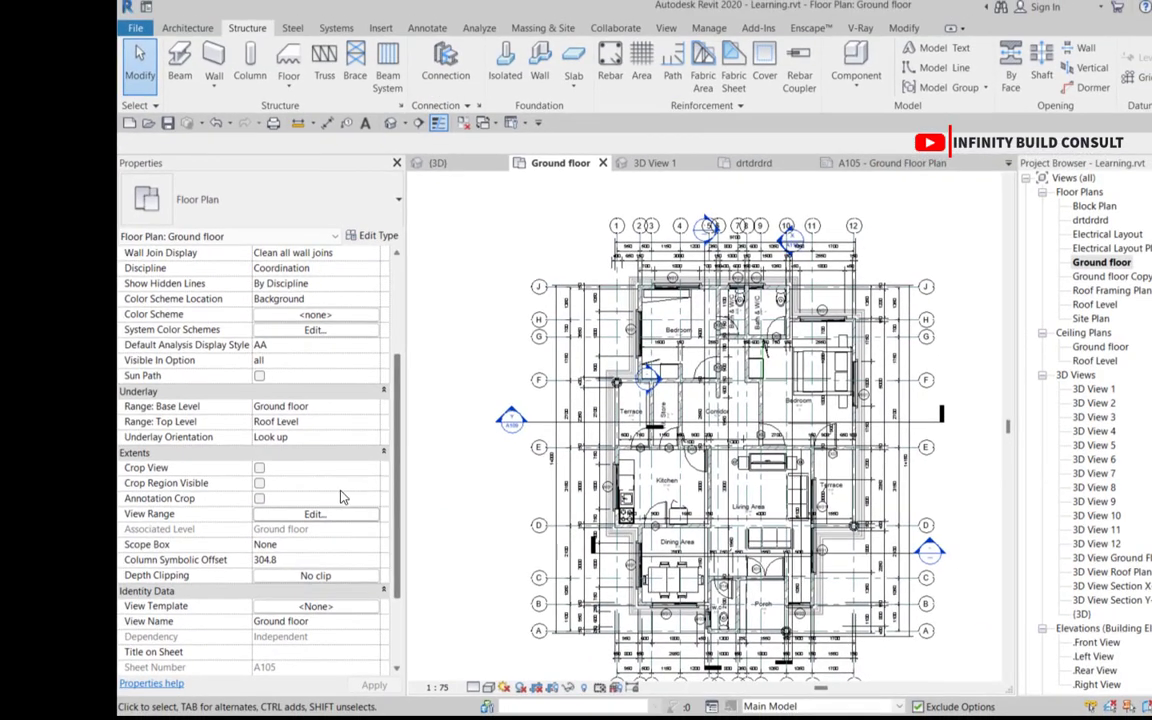
- Read the remaining Extents, Identity Data and Phasing properties of the Ground floor plan
scroll(340, 497, down, 3)
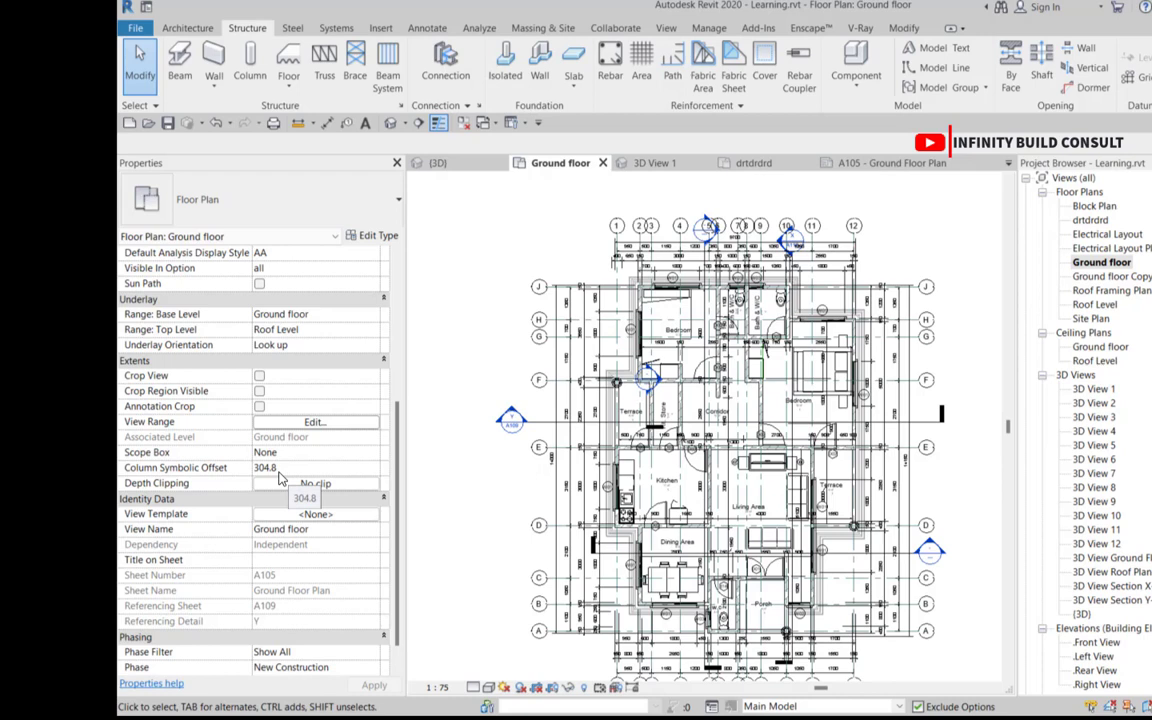
scroll(300, 482, down, 1)
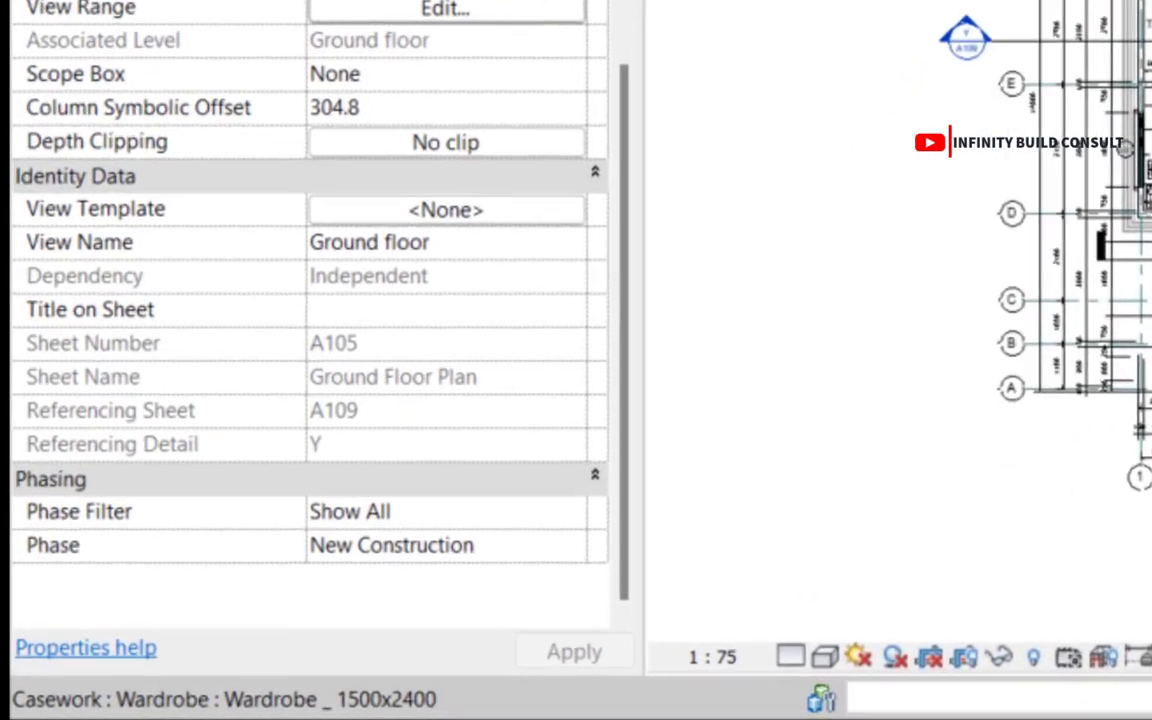
scroll(1070, 240, down, 2)
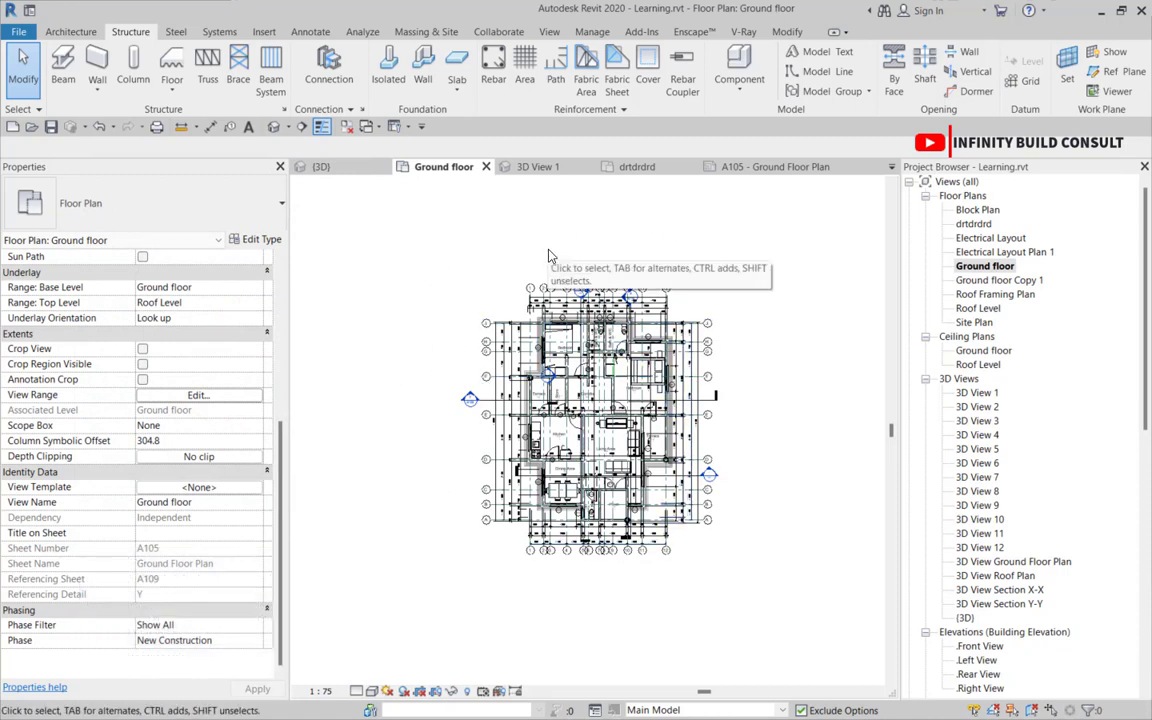
- Open the Block Plan floor plan and inspect its drawing and the sheet entries in its Identity Data
double_click(977, 210)
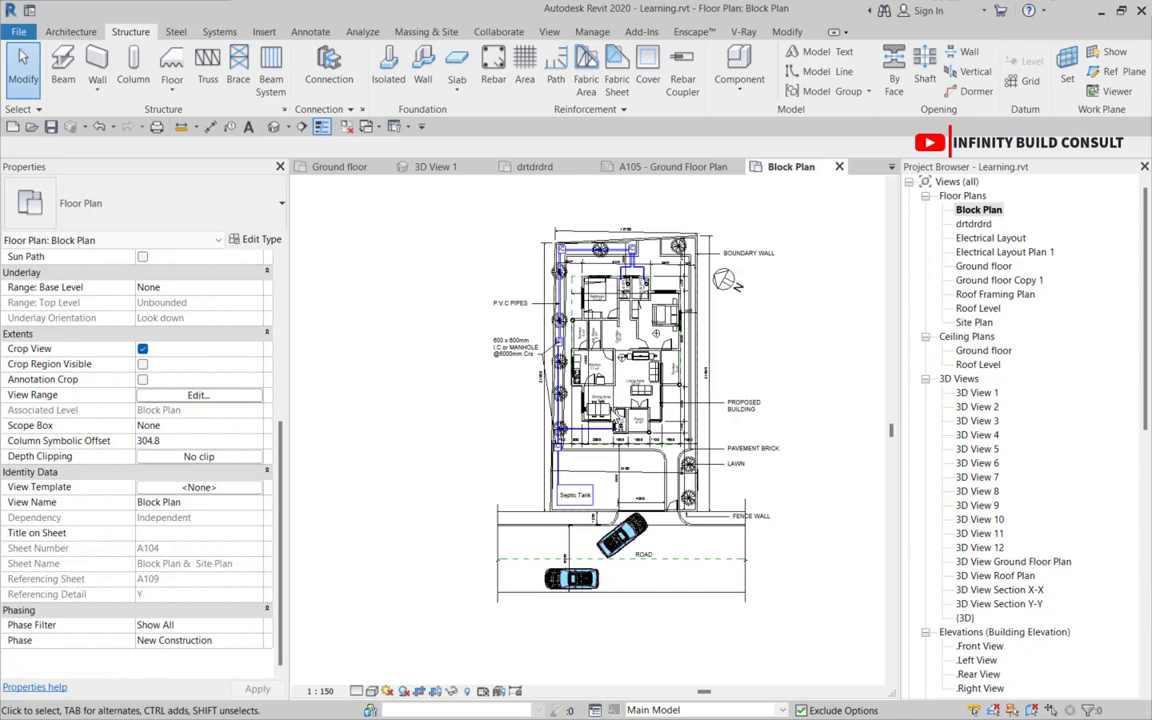
scroll(640, 292, up, 2)
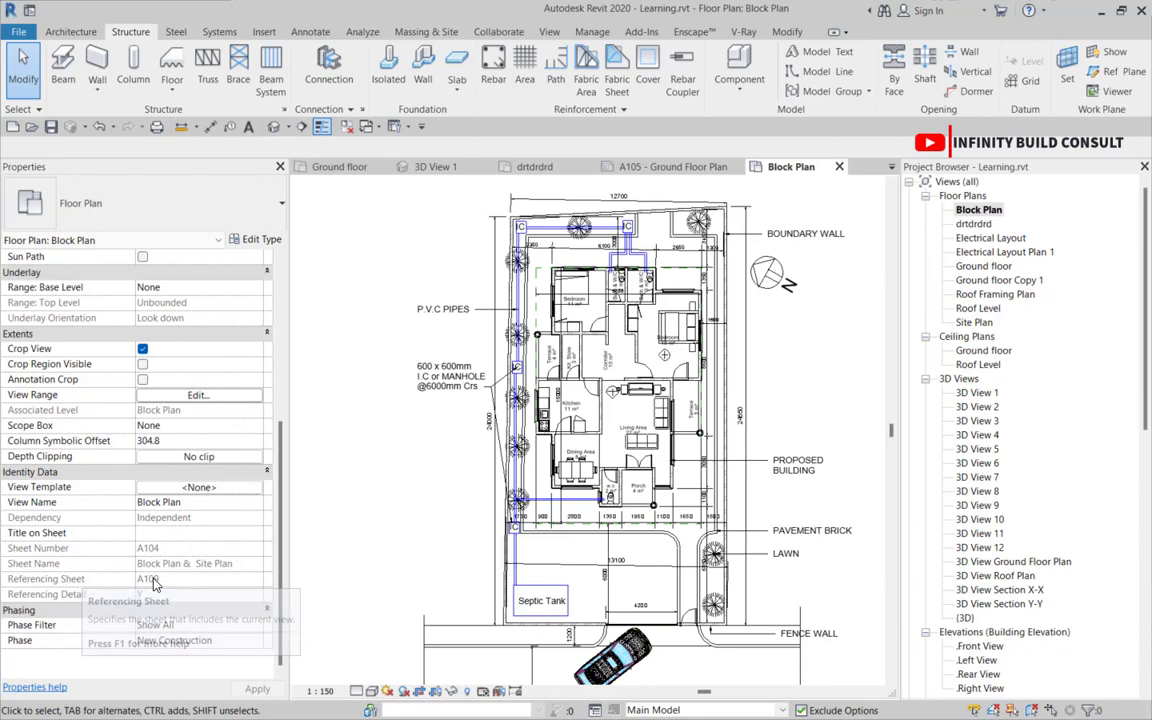
scroll(640, 390, down, 1)
scroll(654, 378, down, 1)
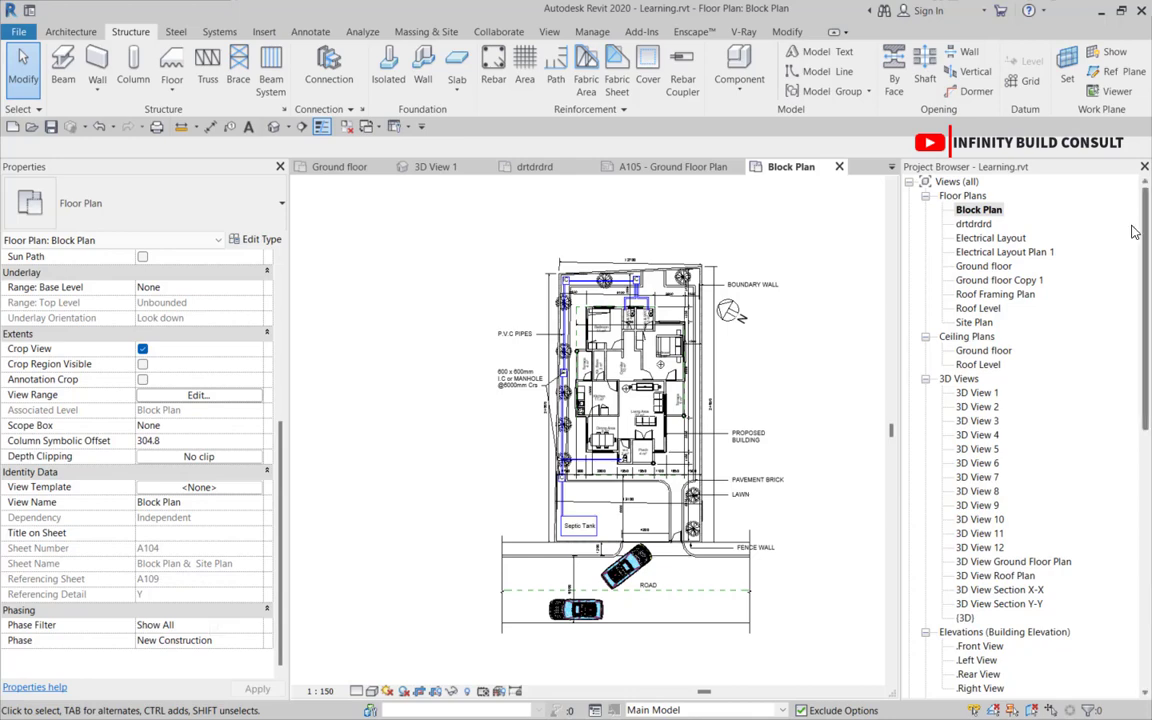
- Open sheet A104 - Block Plan & Site Plan and examine the Block Plan viewport placed on it
drag(1143, 259, 1146, 443)
scroll(993, 616, down, 1)
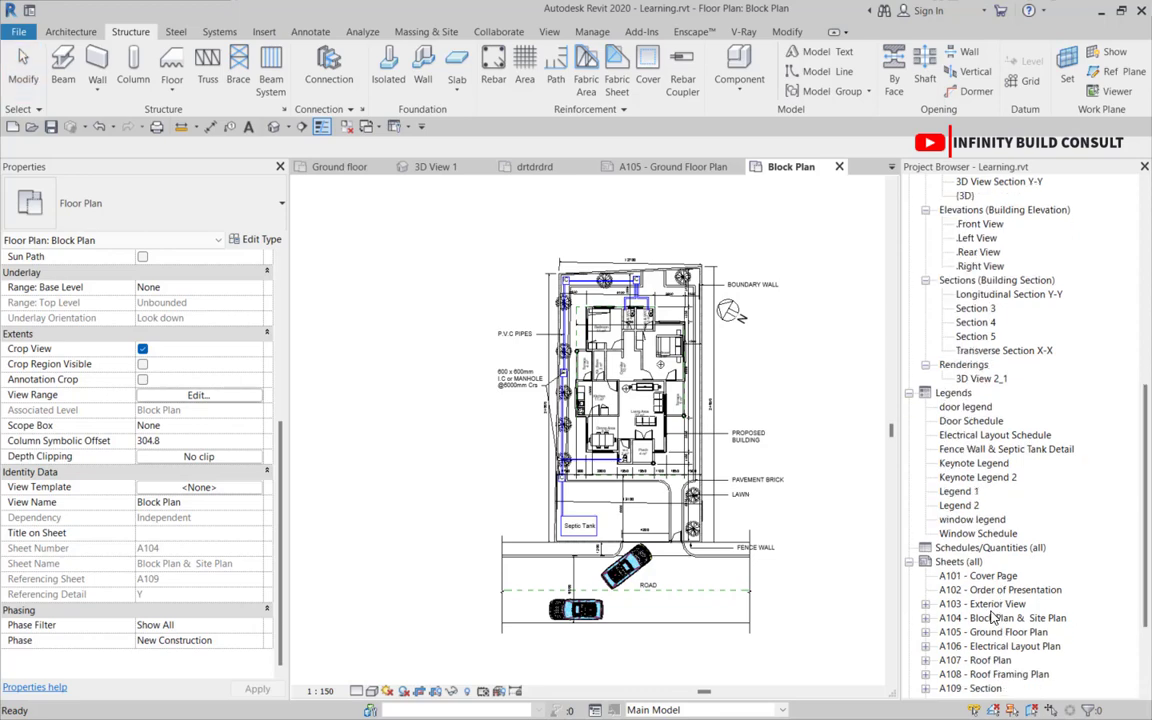
double_click(985, 618)
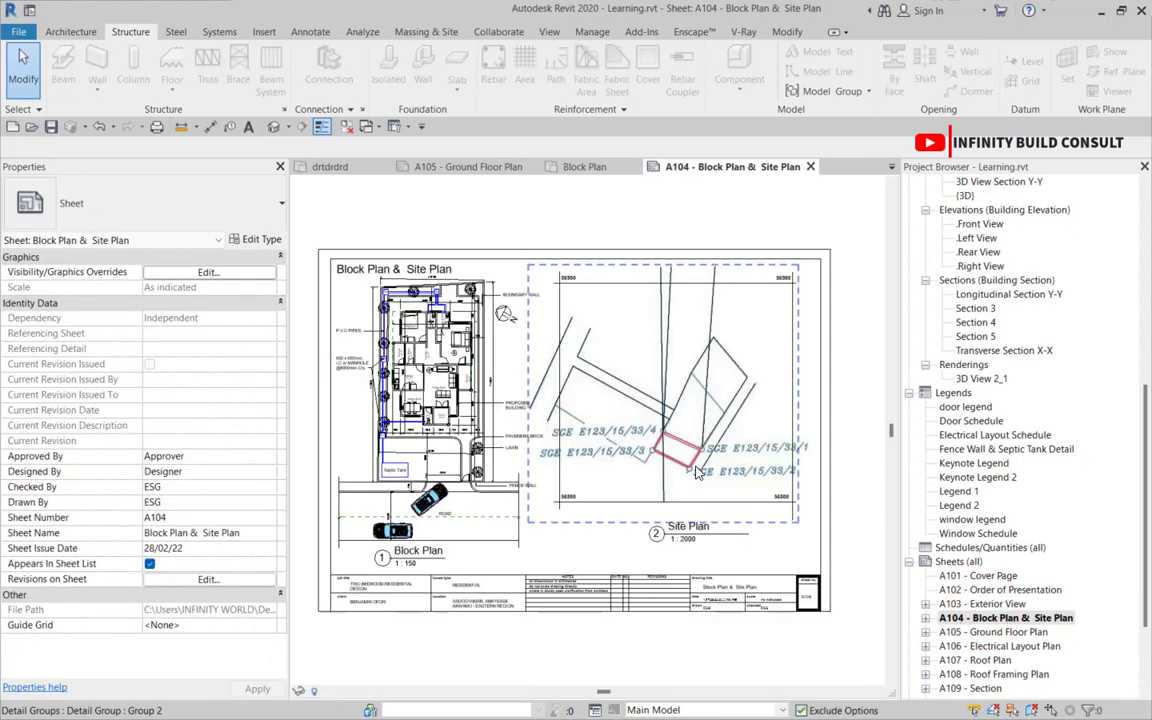
scroll(550, 446, up, 3)
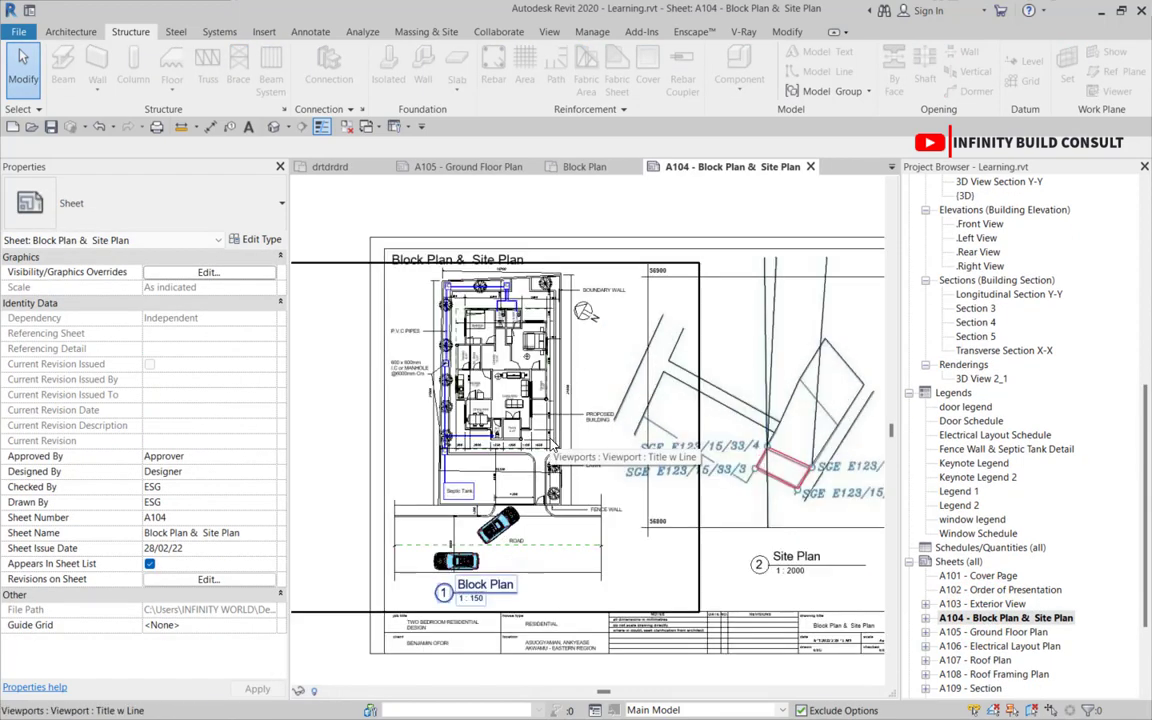
scroll(550, 446, down, 2)
scroll(585, 520, up, 2)
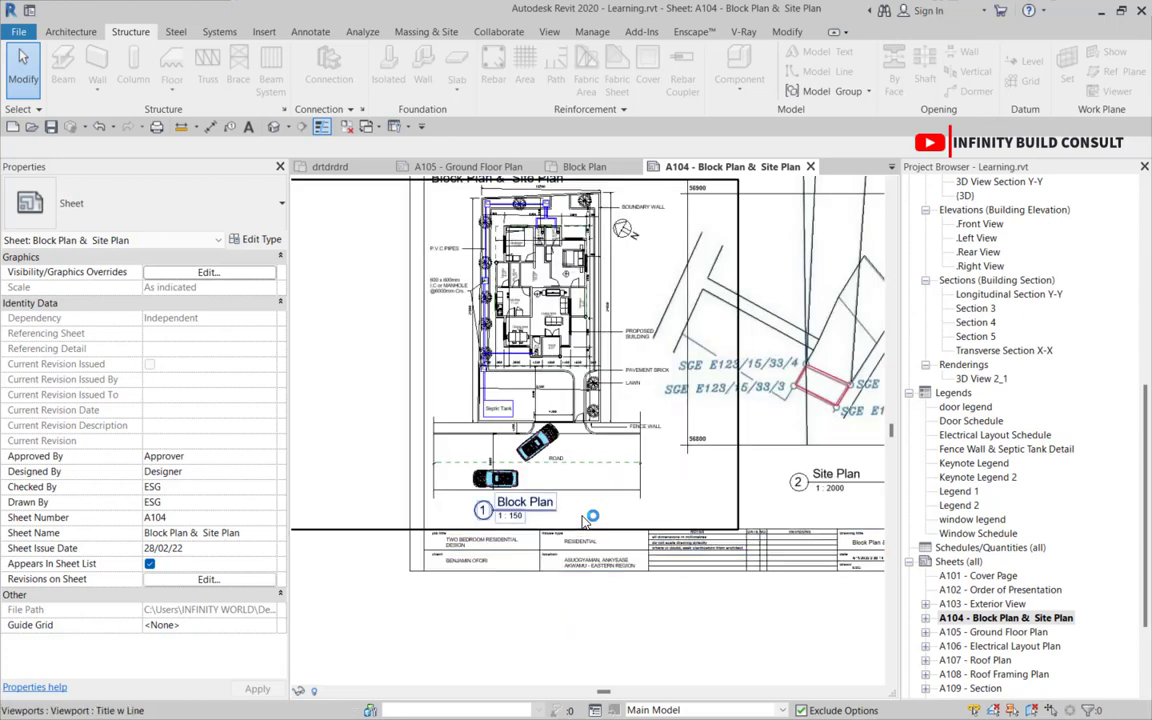
scroll(532, 468, down, 3)
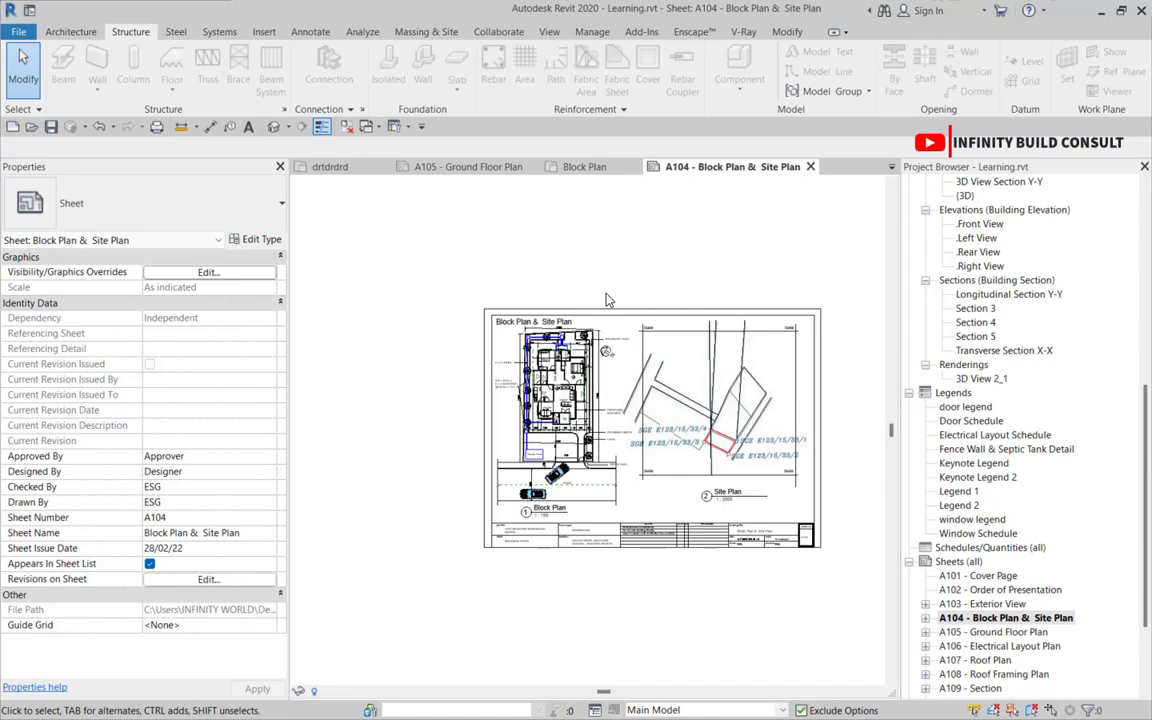
- Reopen the Ground floor plan and go to the Phasing section of its view properties
scroll(995, 257, up, 8)
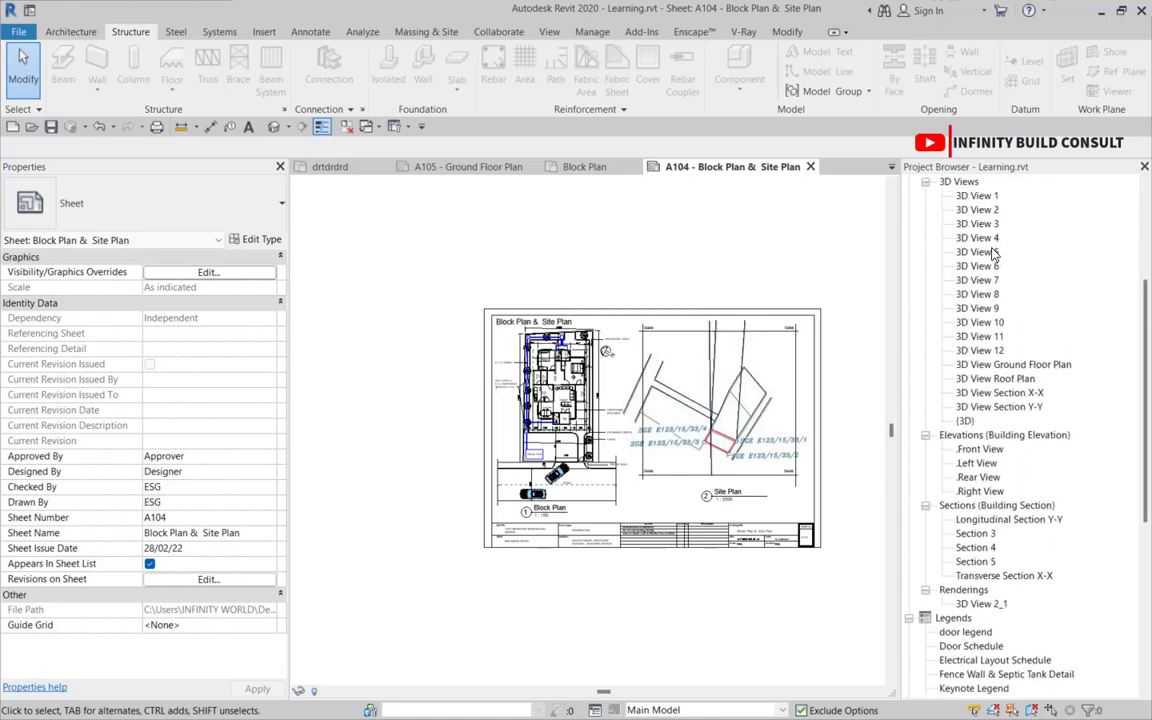
scroll(990, 248, up, 2)
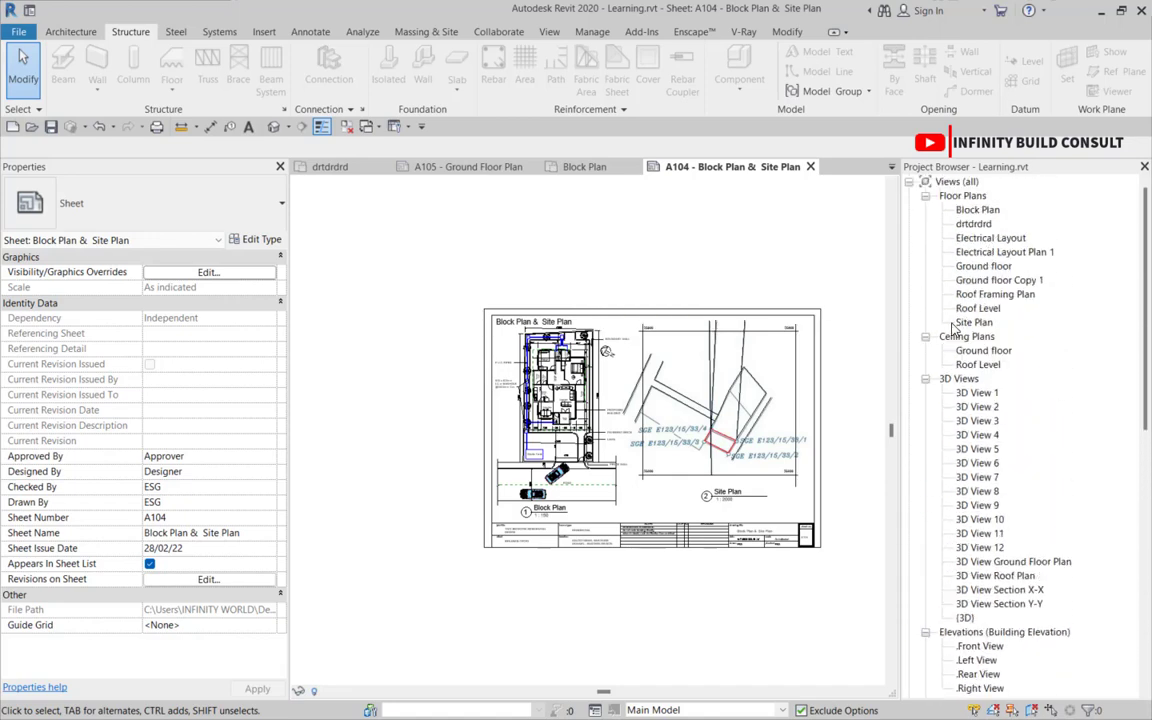
double_click(986, 266)
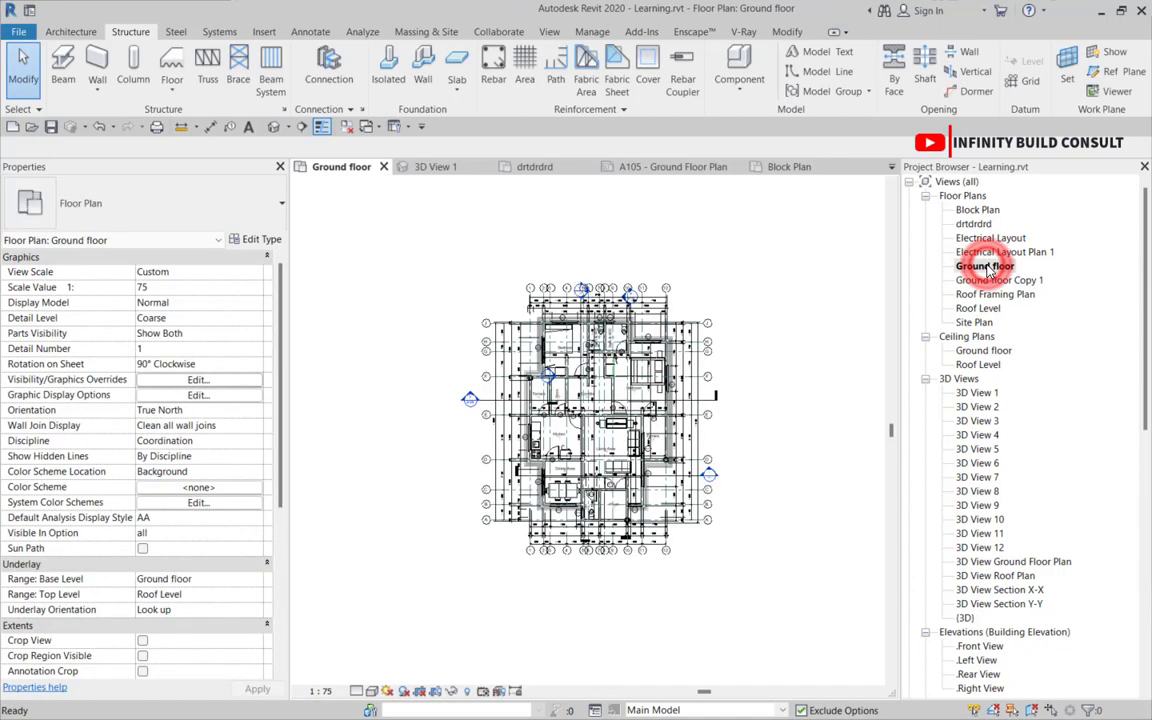
scroll(212, 457, down, 4)
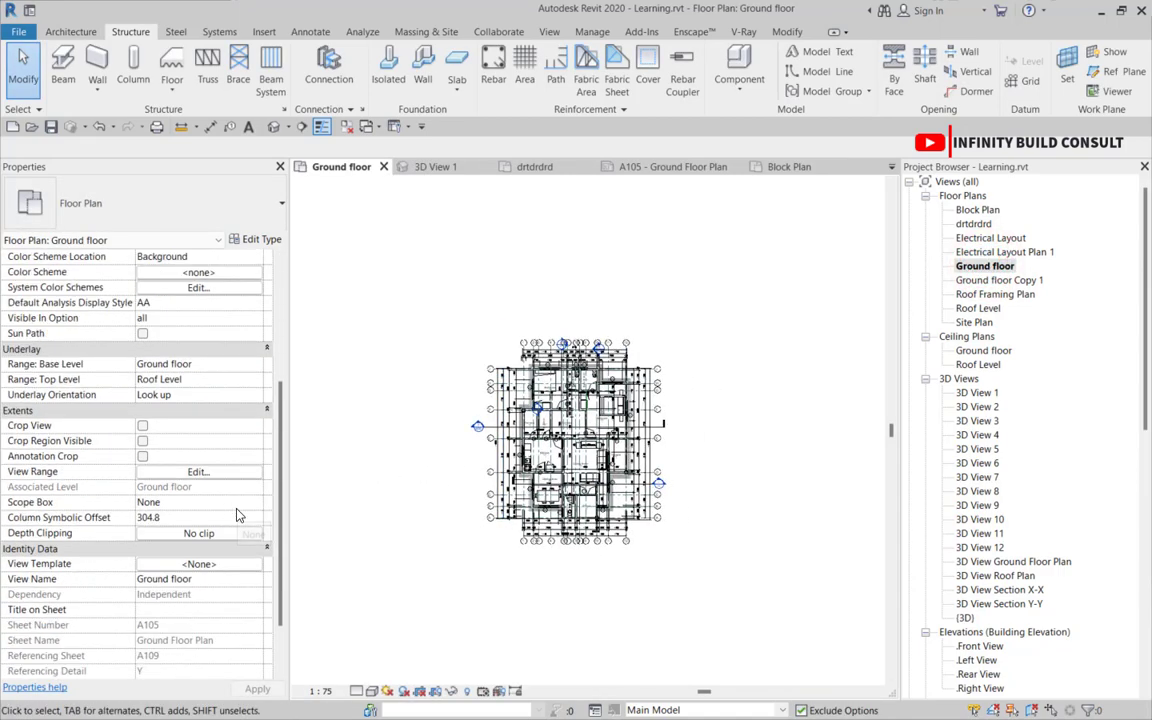
scroll(212, 457, down, 2)
scroll(363, 478, down, 1)
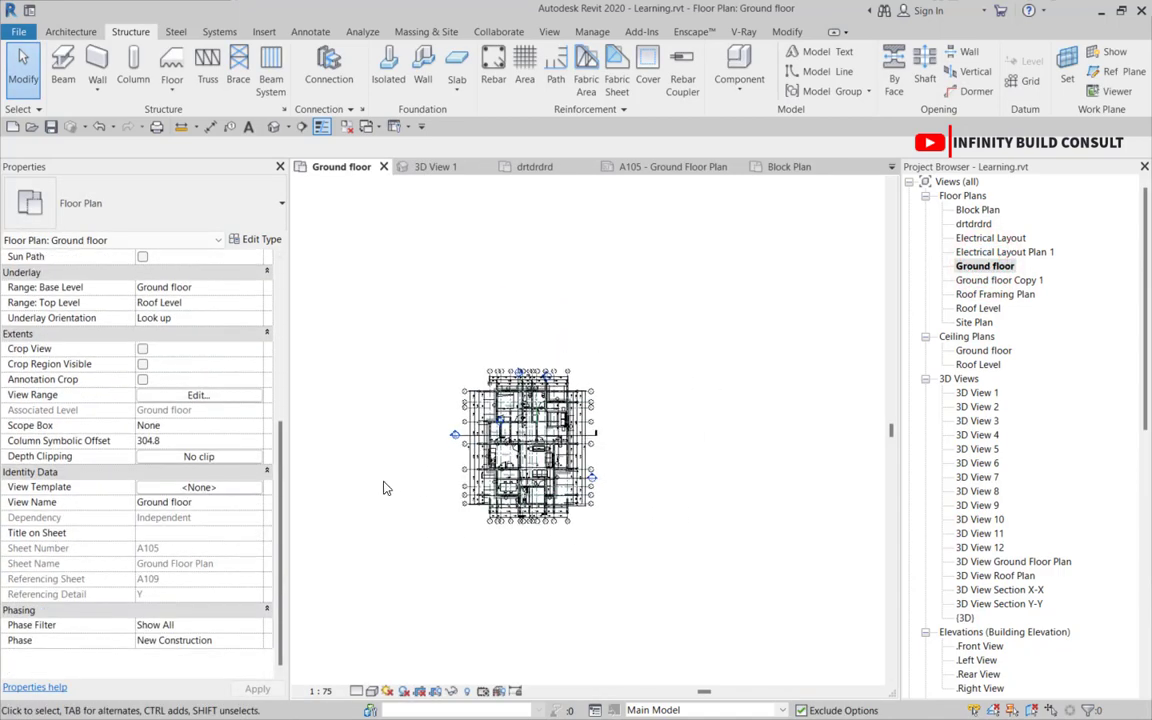
scroll(378, 599, up, 1)
click(378, 599)
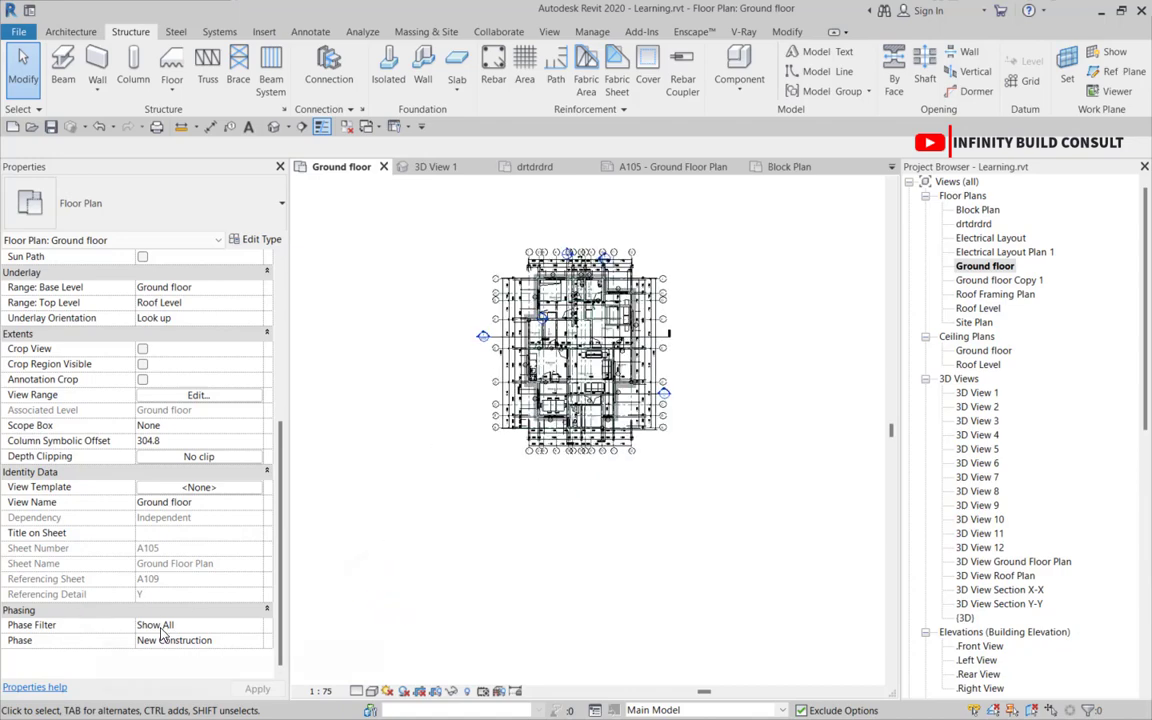
- Review the available Phase Filter and Phase options of the Ground floor plan, leaving both settings unchanged
click(256, 625)
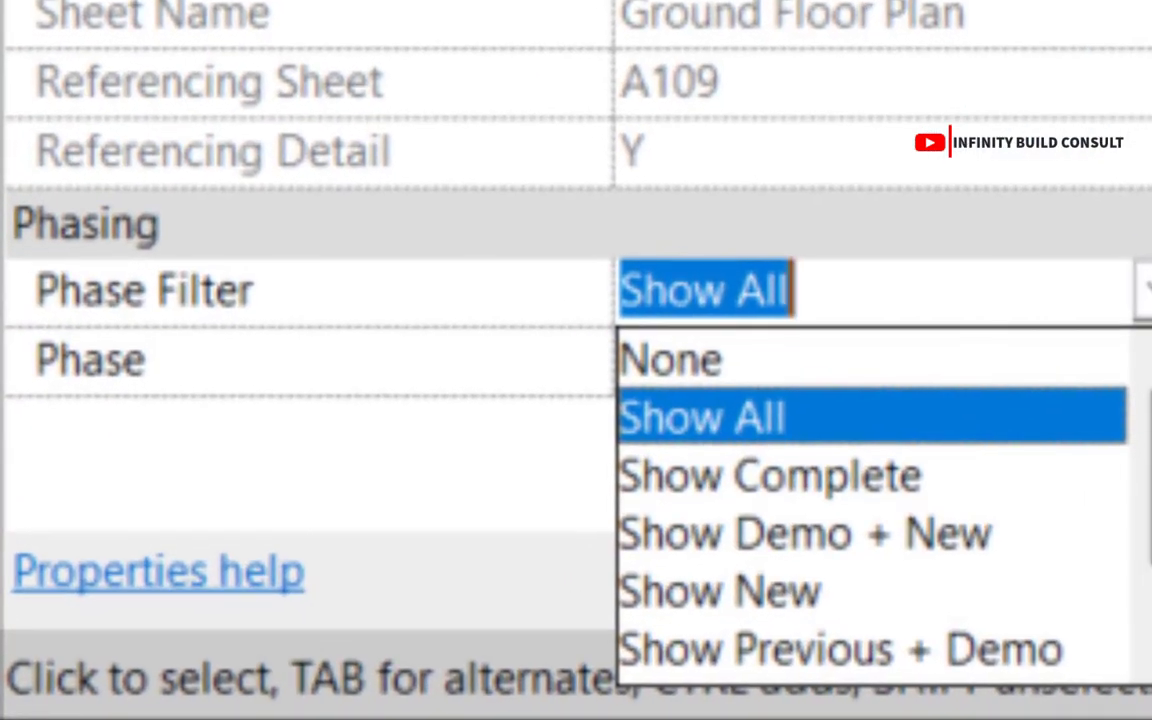
scroll(700, 600, down, 1)
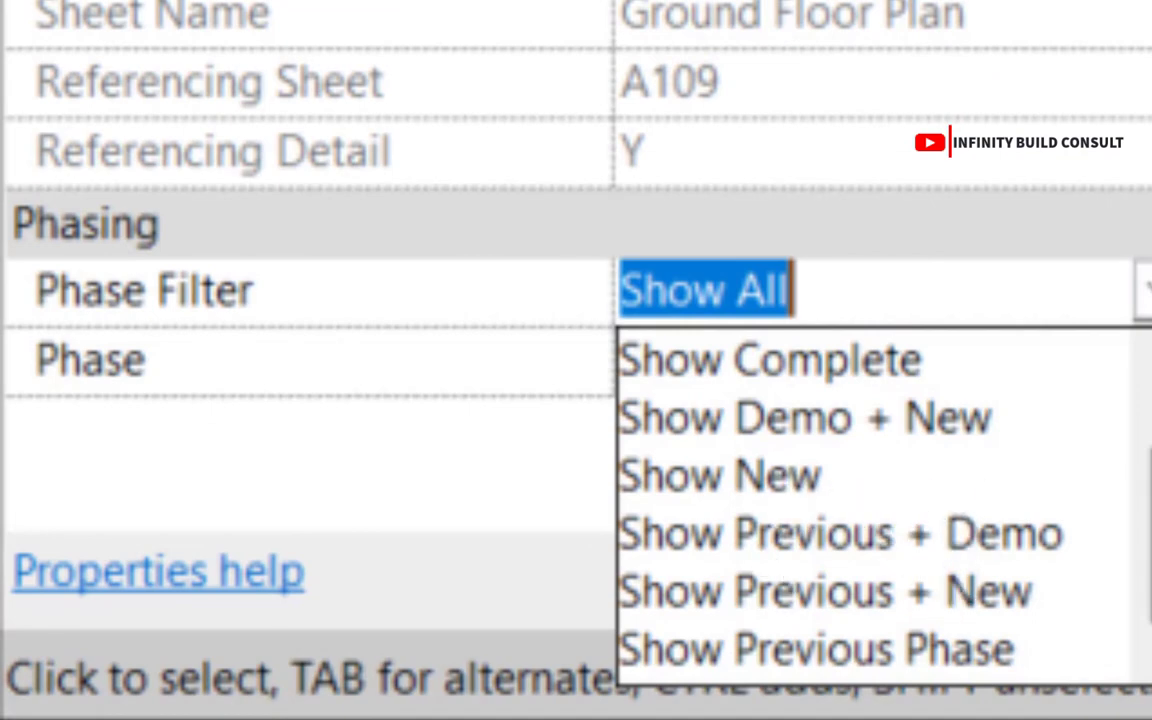
key(Escape)
click(1148, 360)
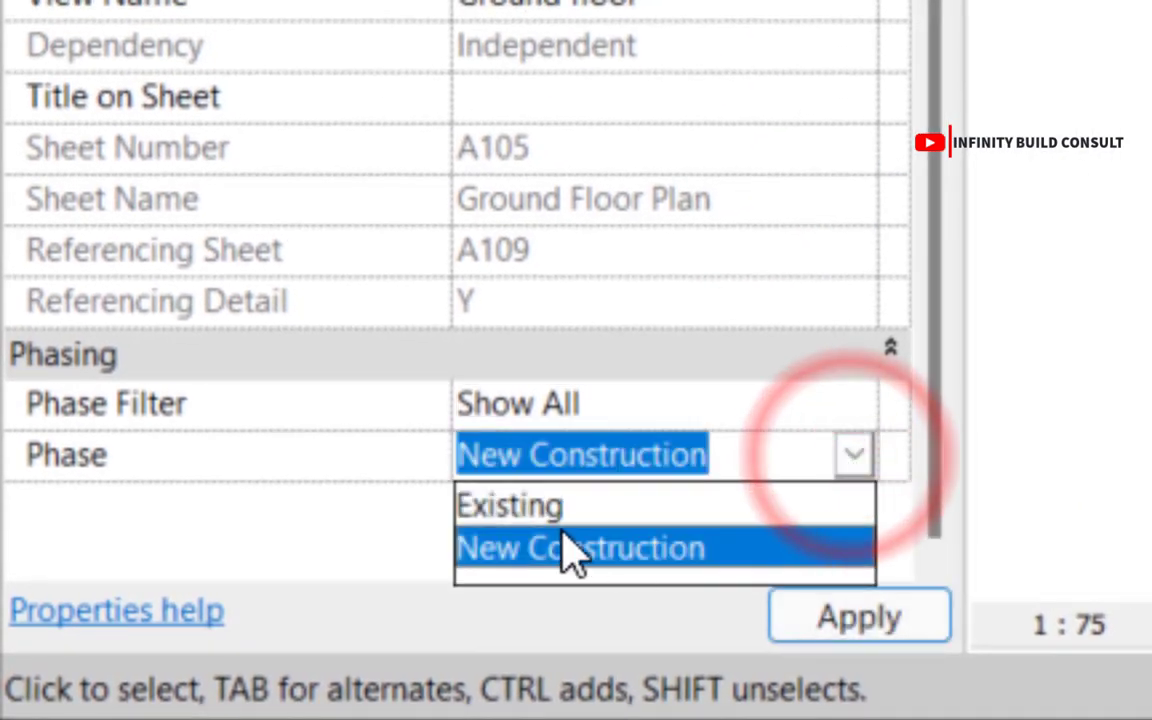
click(1029, 463)
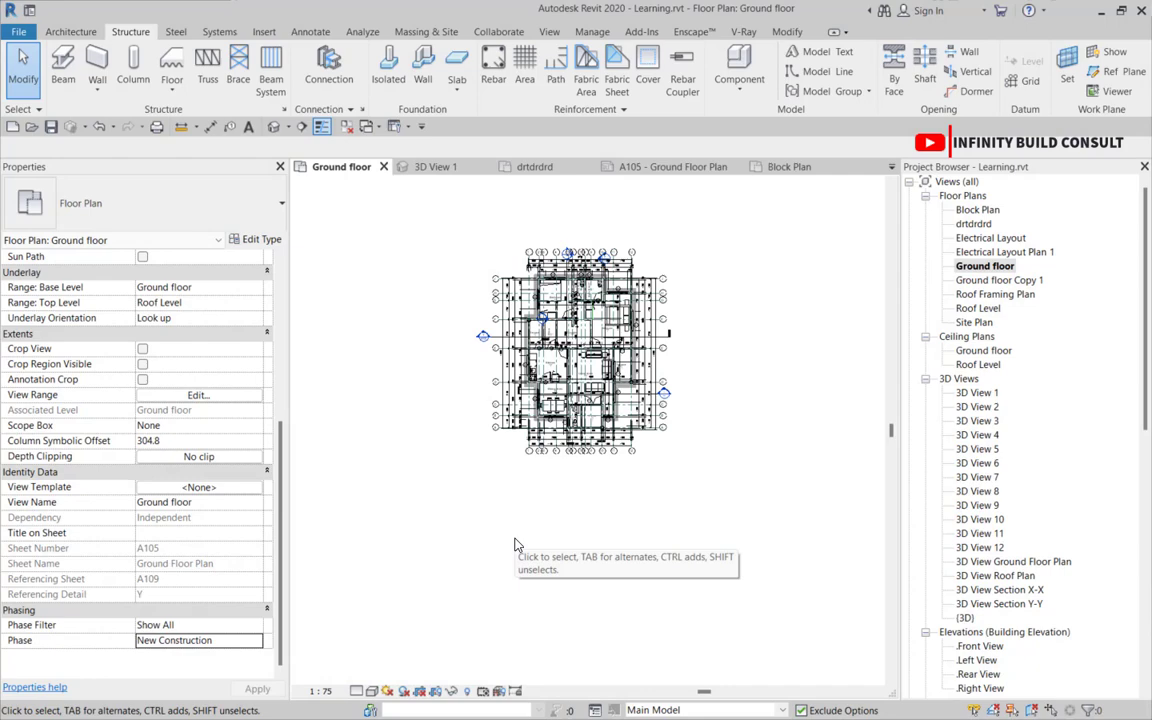
- Select the kitchenette in the Kitchen, inspect its instance and type properties without changes, and clear the selection
scroll(515, 545, up, 3)
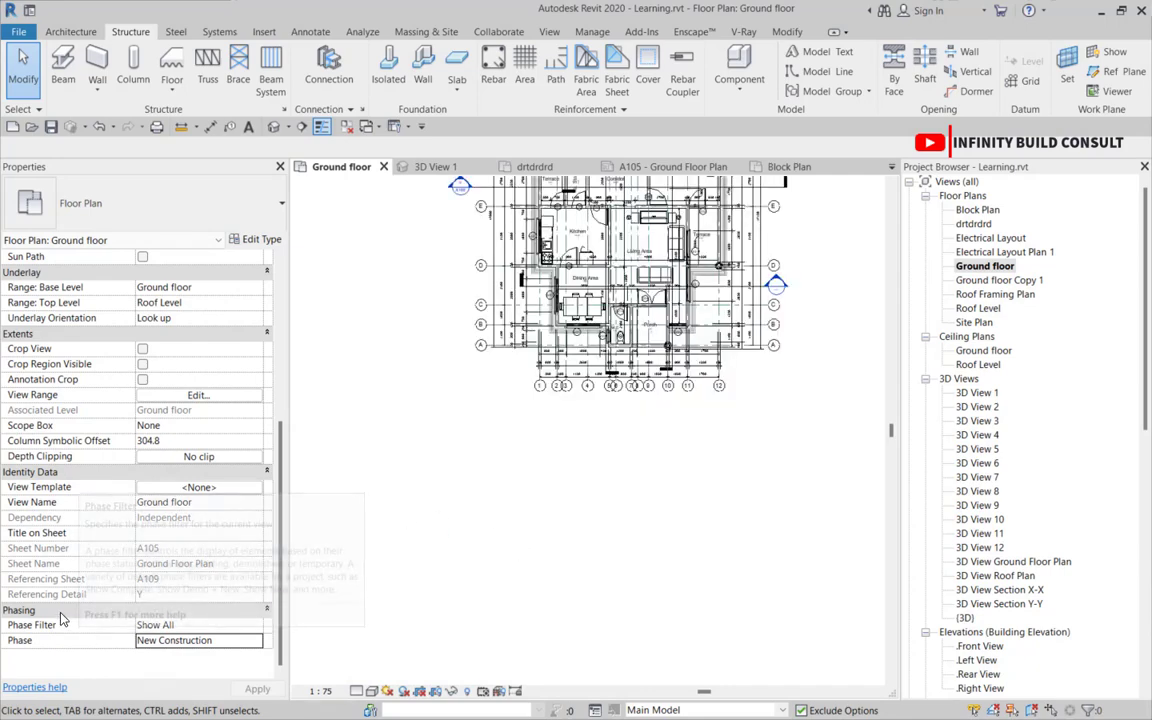
scroll(105, 487, up, 5)
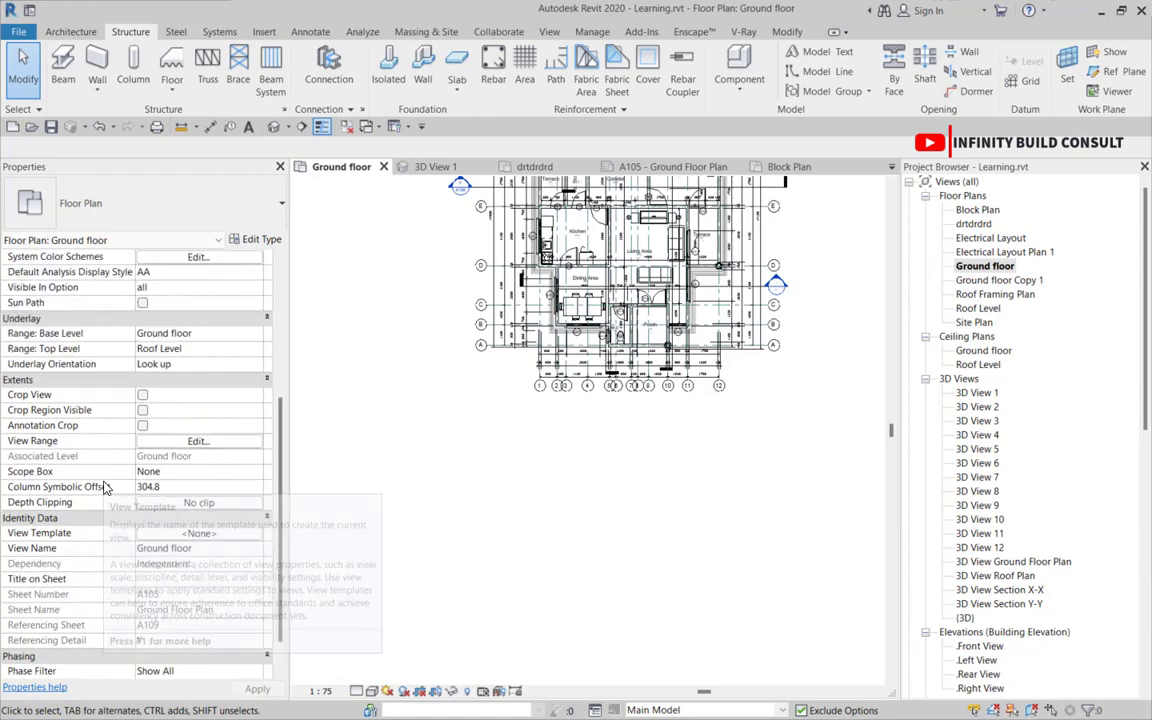
scroll(95, 425, up, 5)
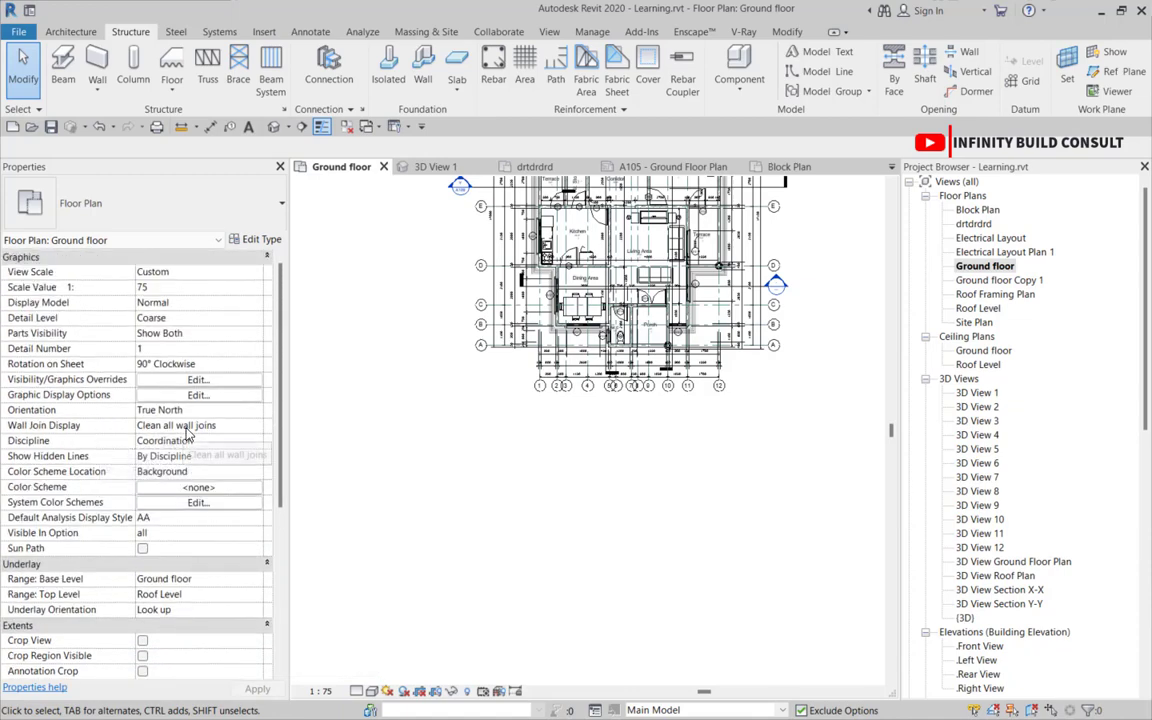
scroll(442, 437, up, 4)
scroll(517, 402, up, 5)
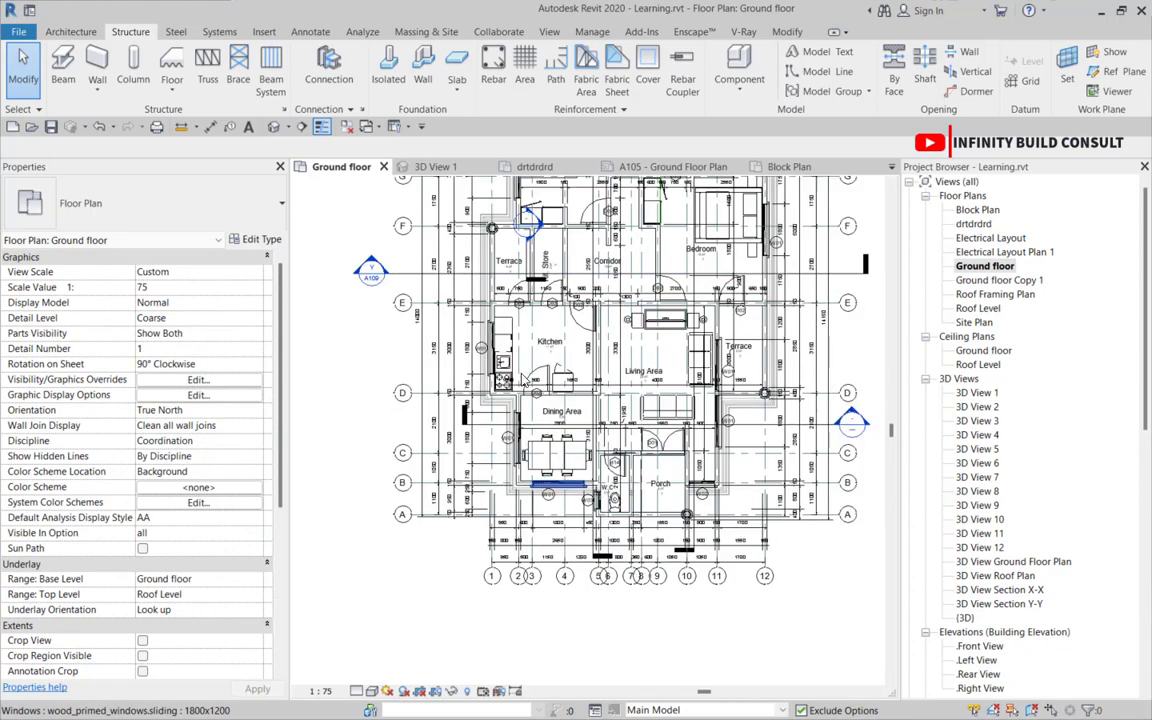
click(518, 368)
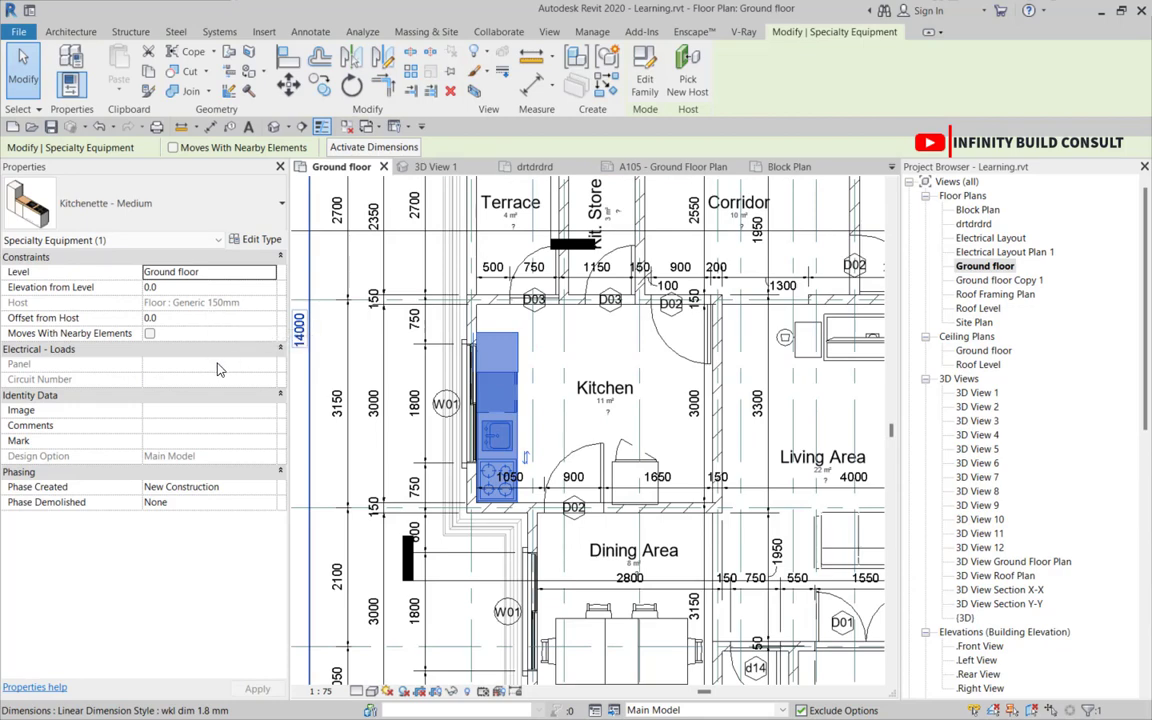
click(254, 240)
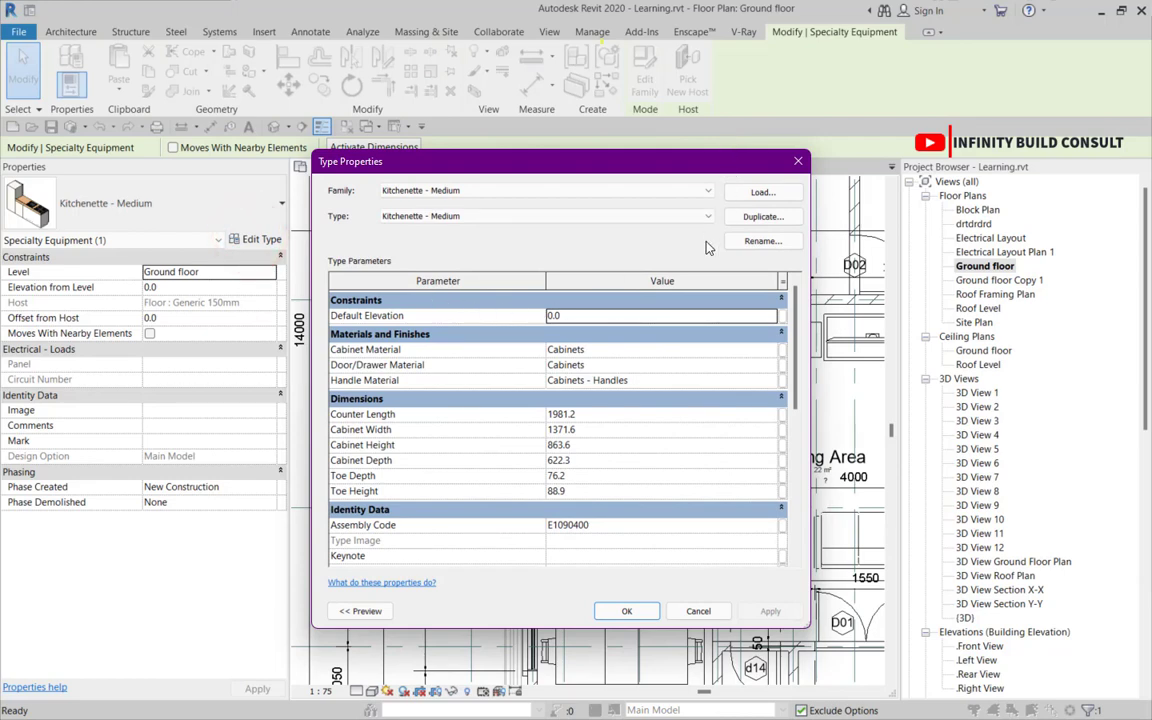
click(626, 611)
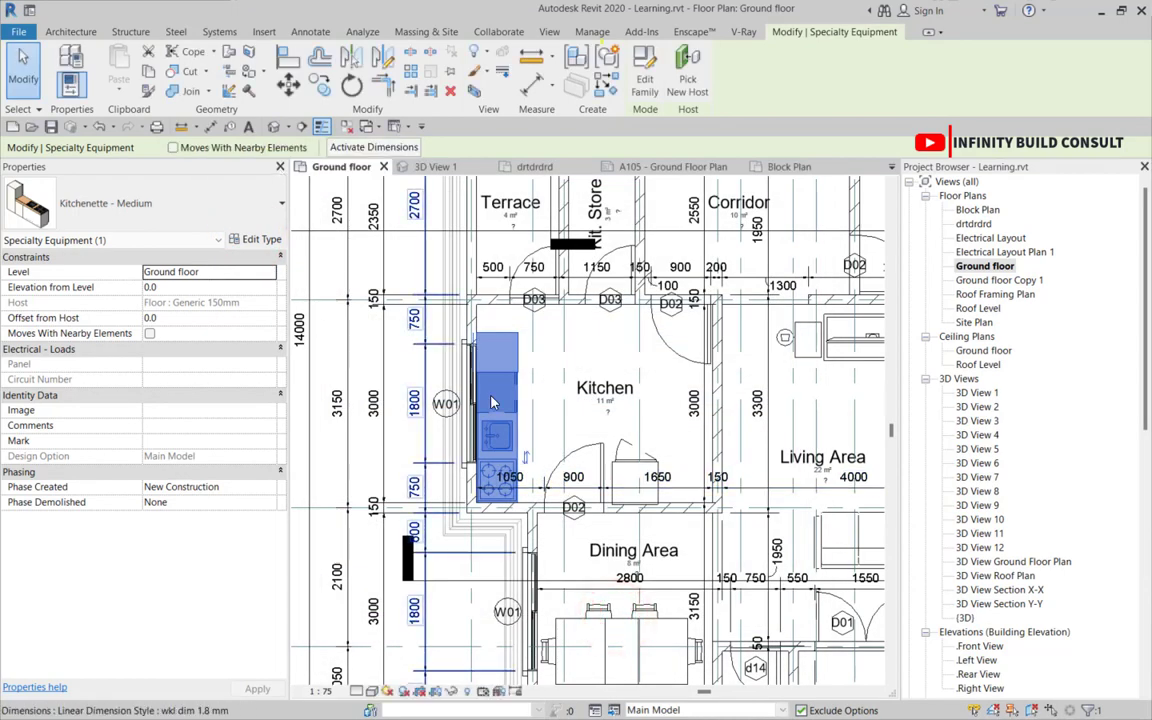
scroll(525, 395, down, 2)
scroll(525, 394, down, 3)
click(419, 379)
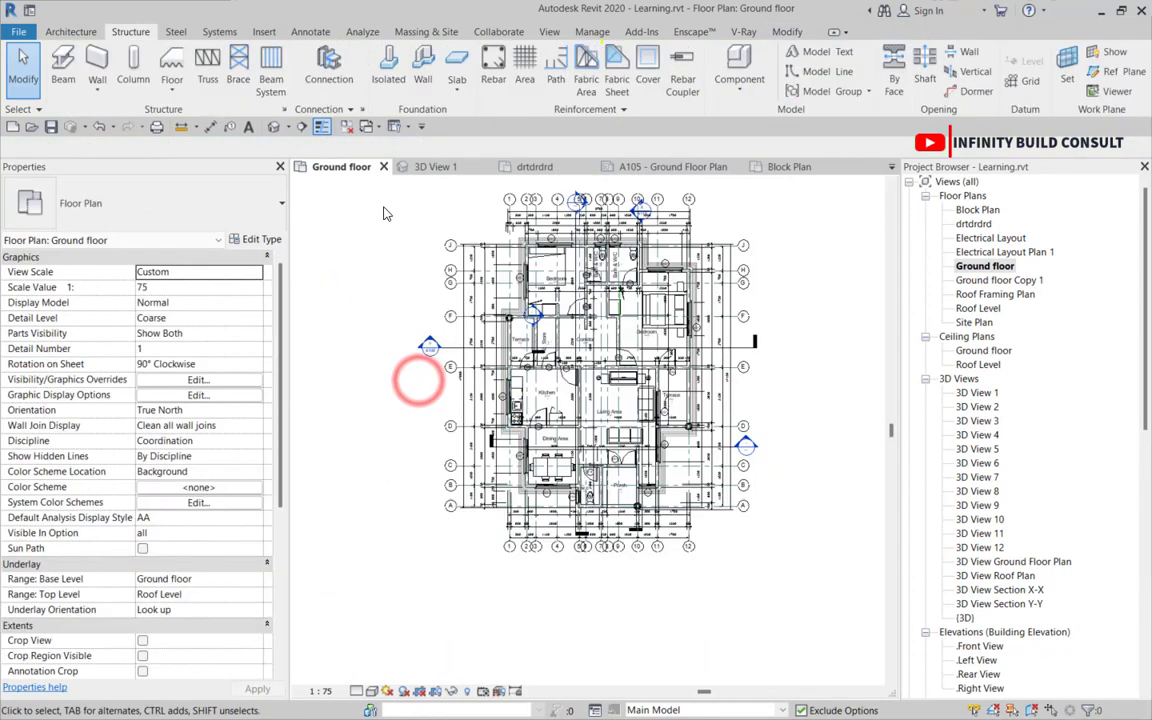
- Select the whole Ground floor drawing, view the properties of only its Door Tags category, and clear the selection
drag(378, 193, 787, 551)
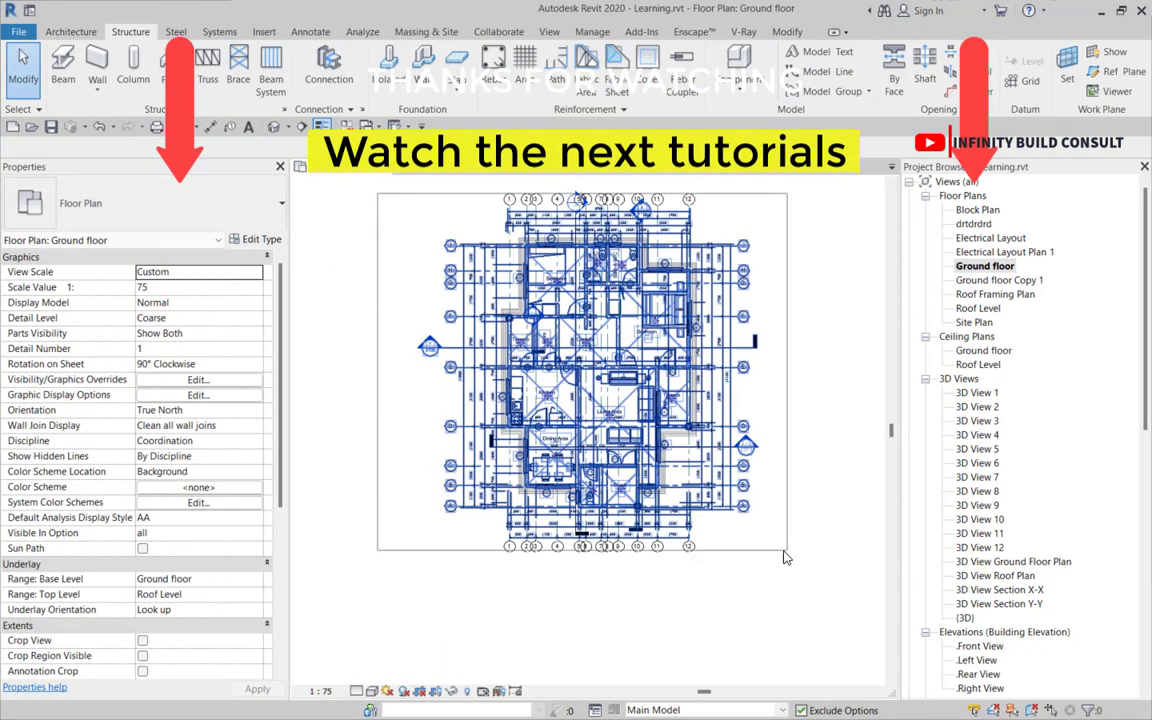
click(170, 240)
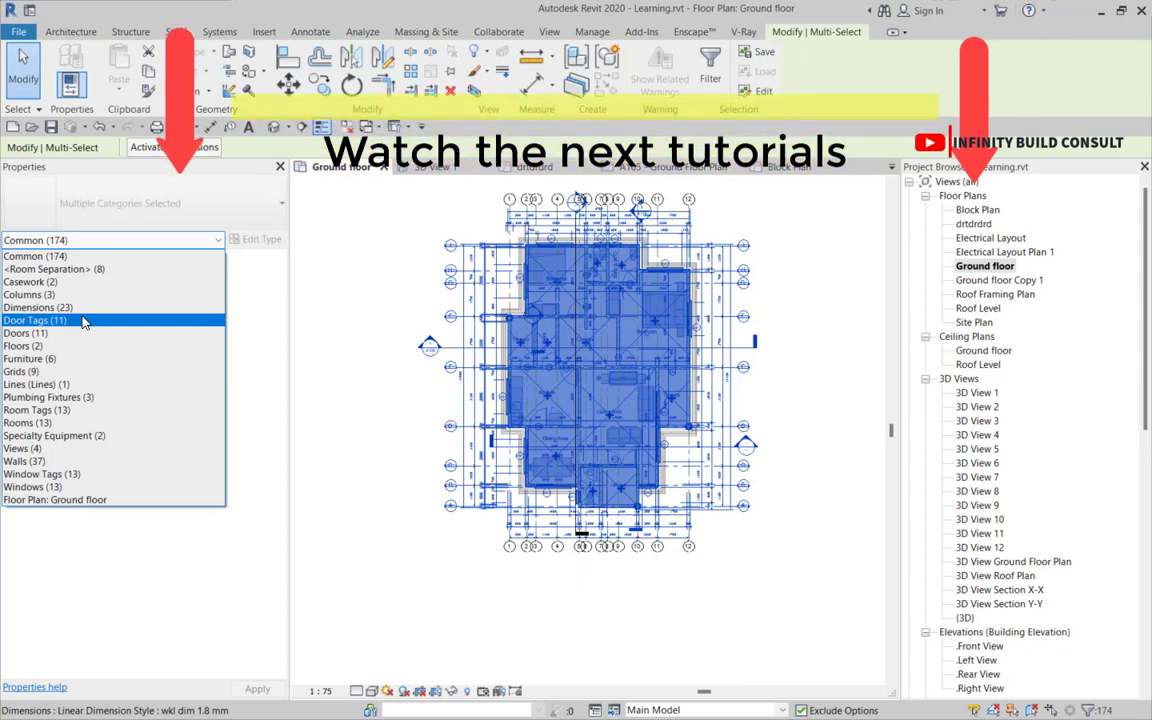
click(83, 320)
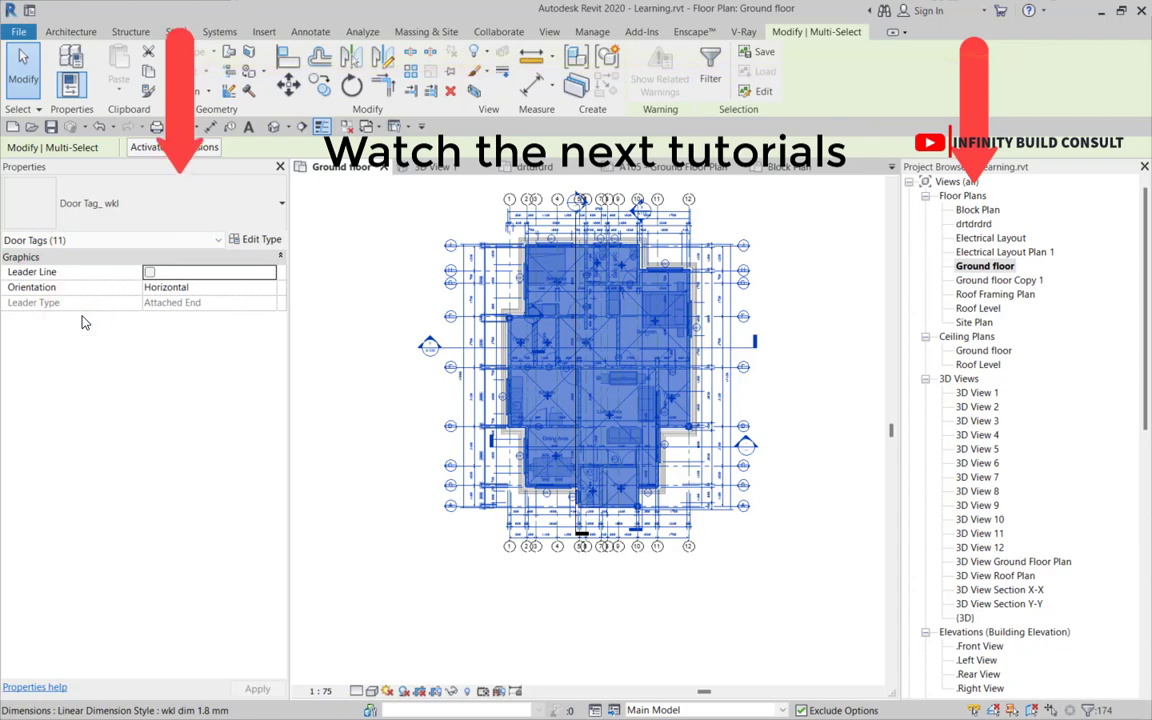
scroll(395, 430, down, 3)
click(398, 472)
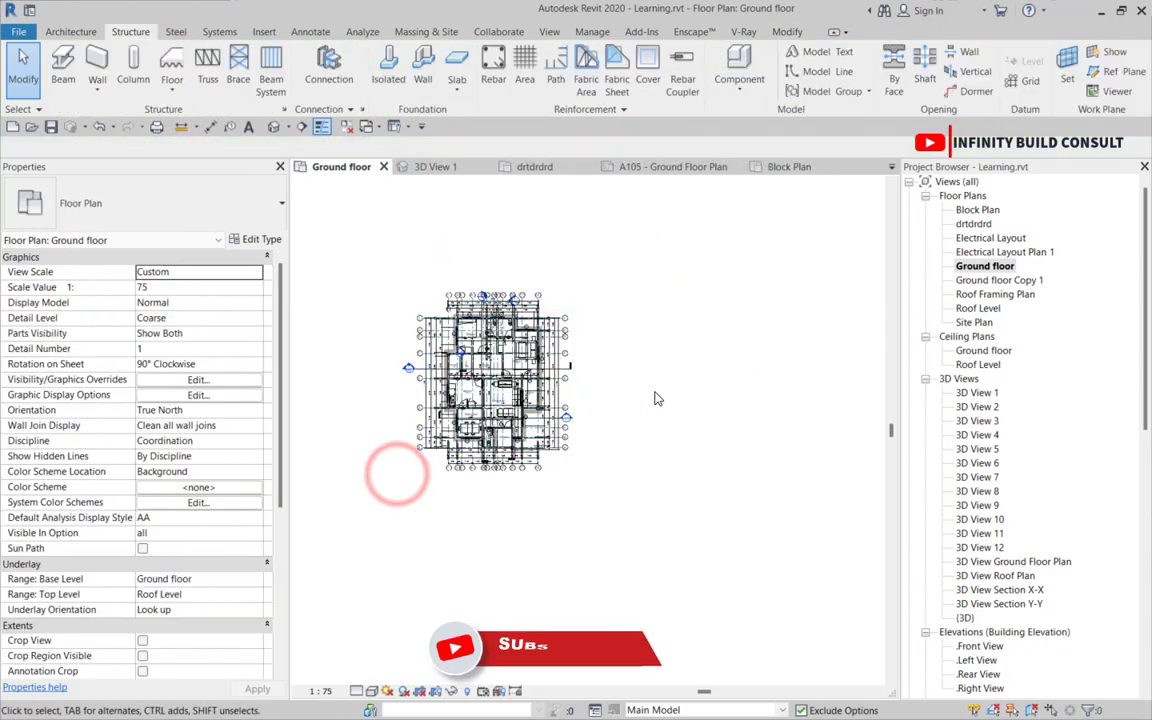
scroll(553, 360, up, 2)
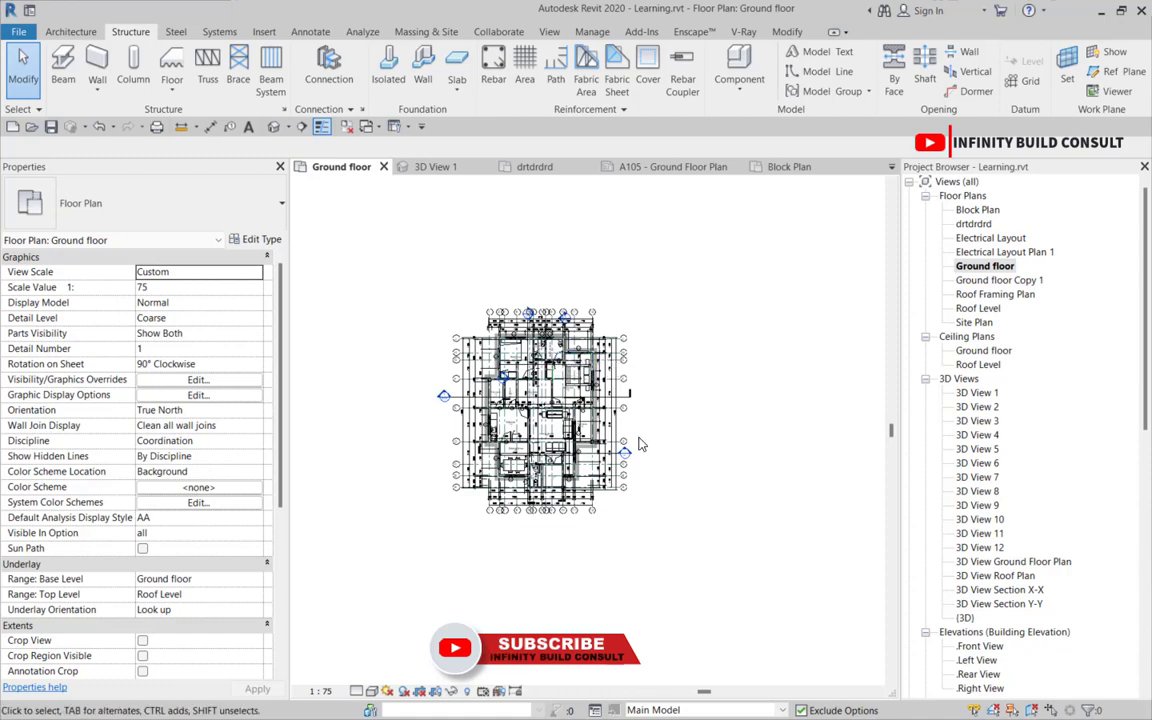
scroll(634, 442, down, 1)
scroll(499, 406, up, 1)
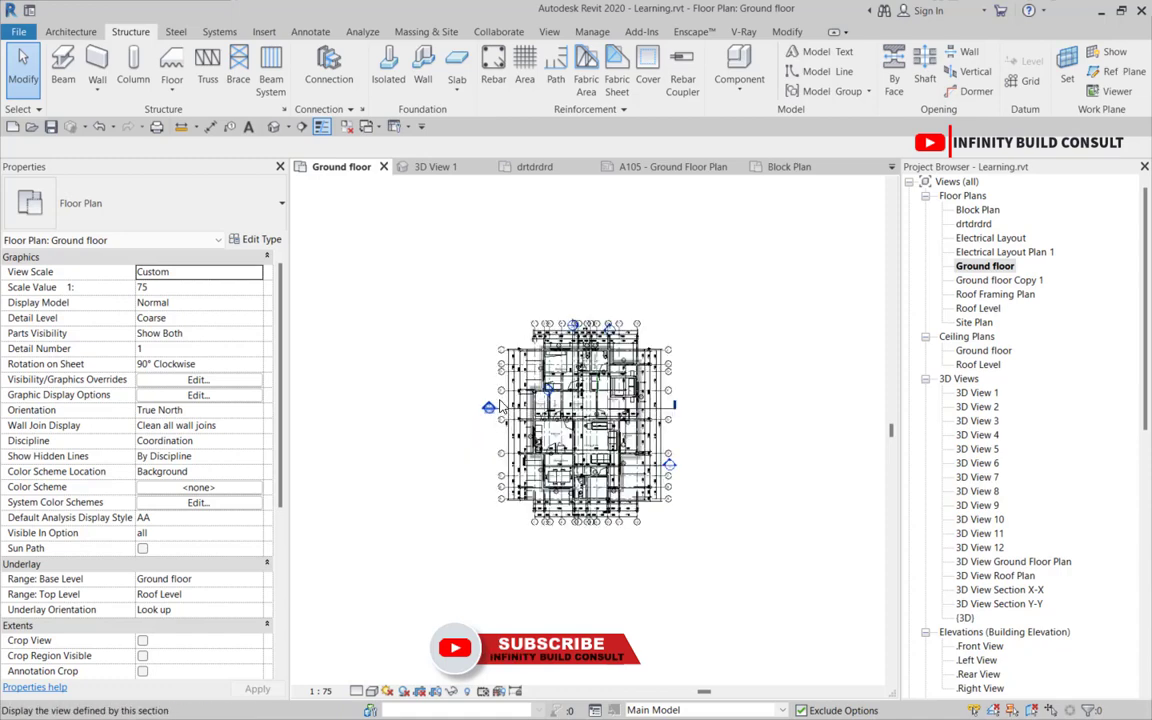
scroll(519, 401, down, 1)
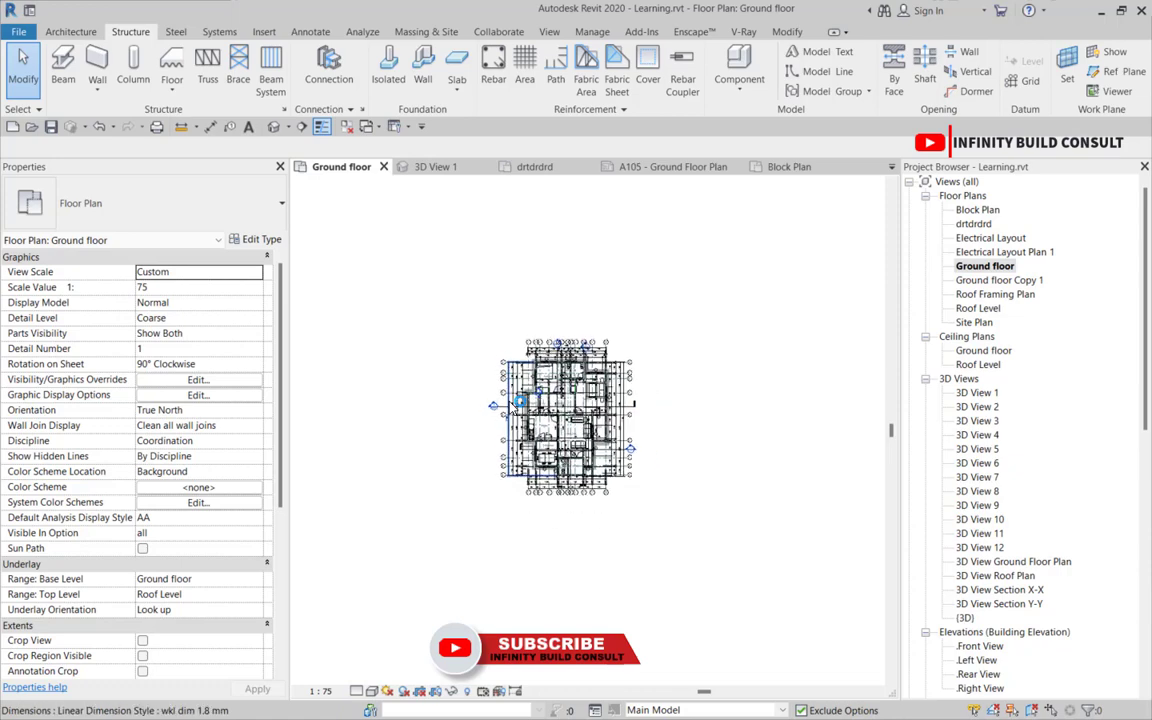
scroll(599, 393, up, 1)
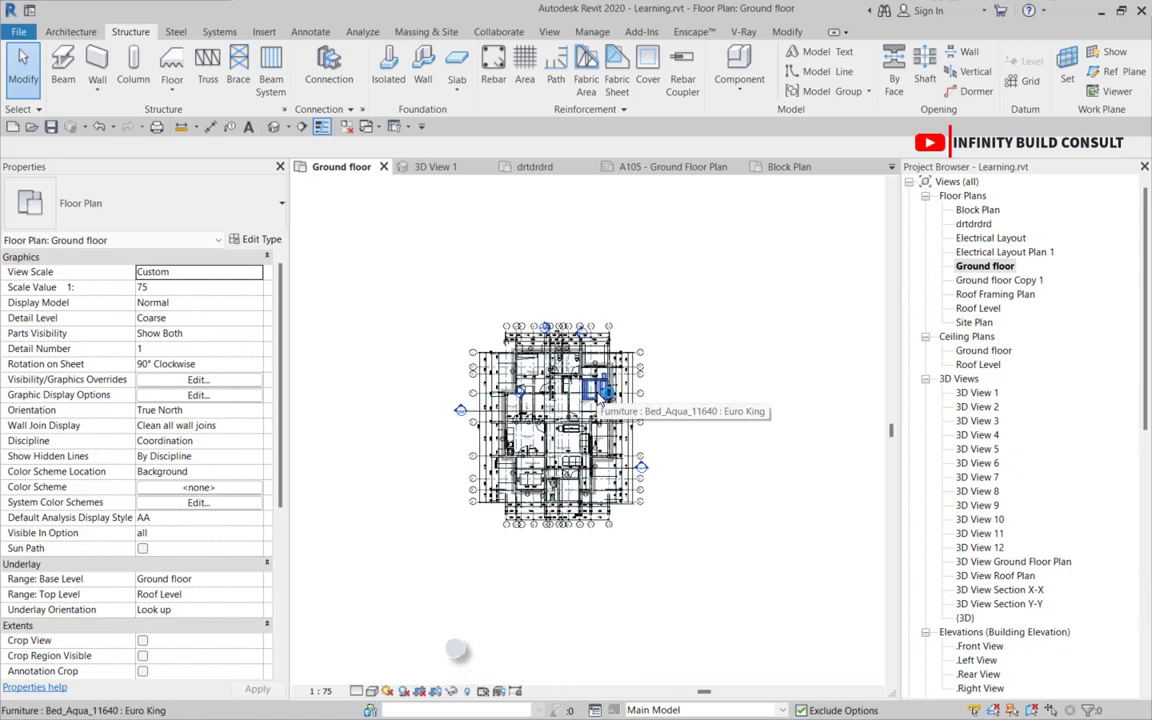